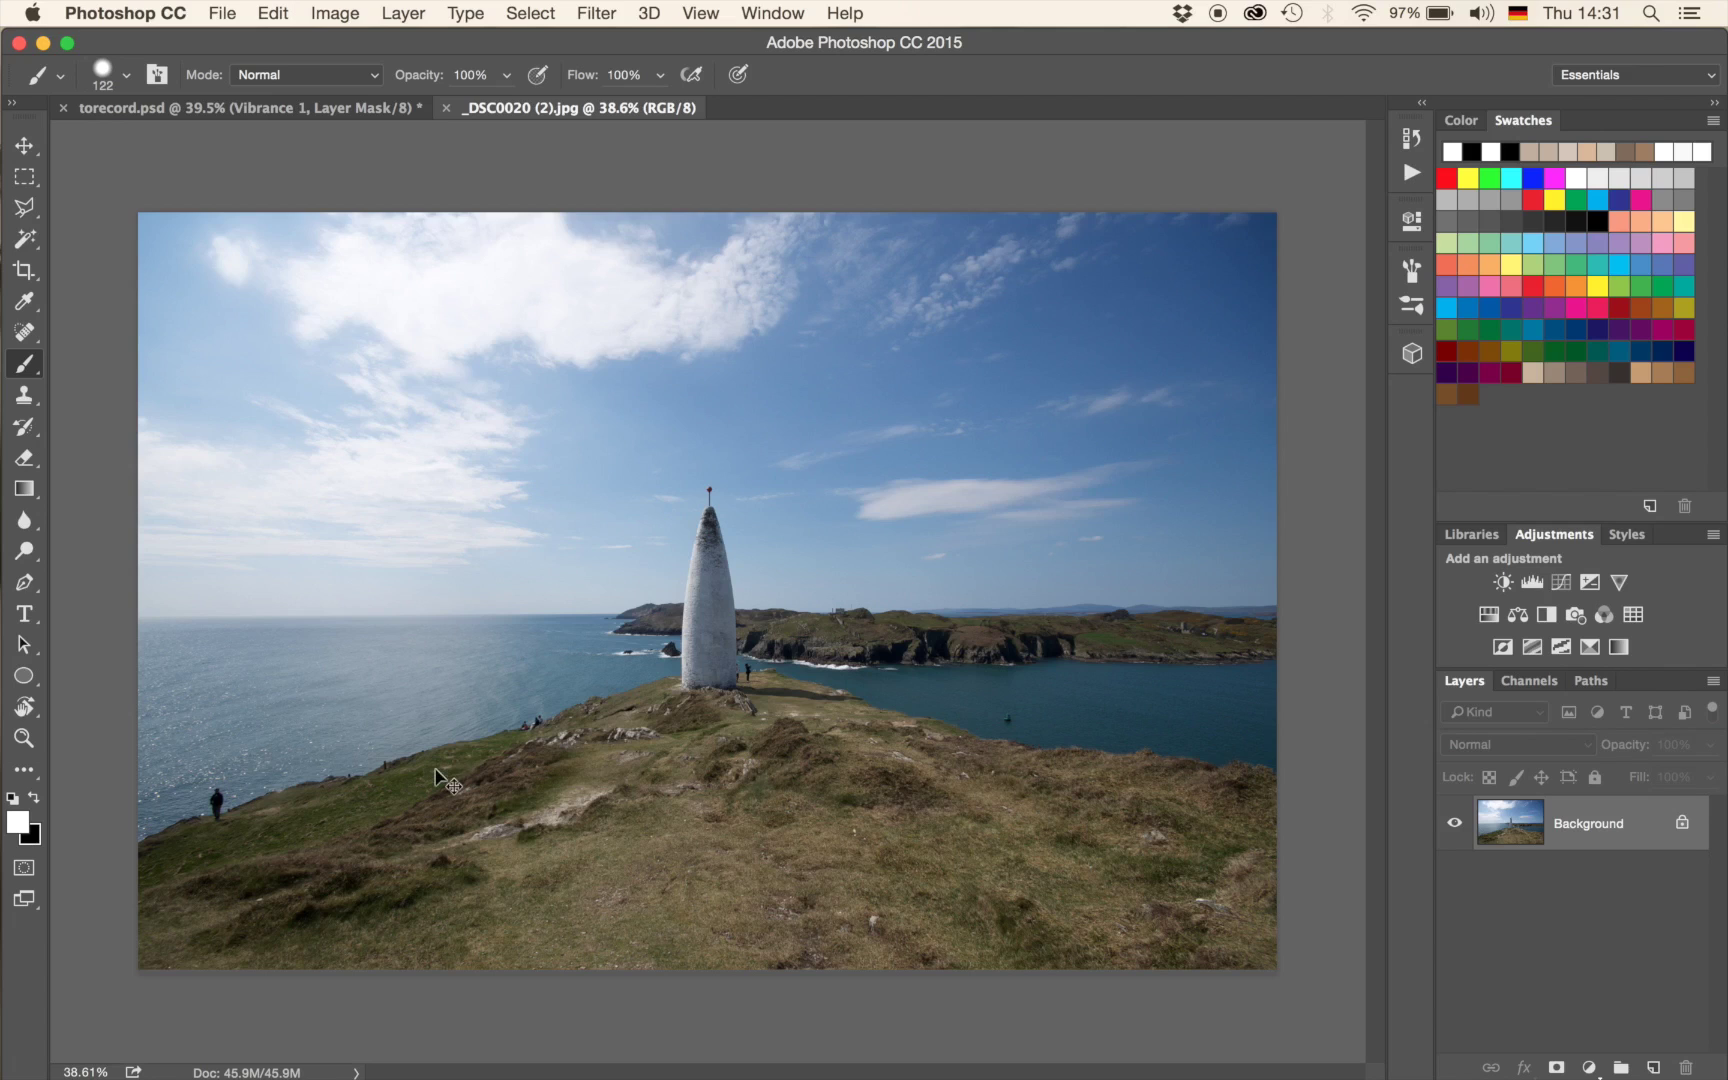
Duplicate the Background layer and remove the lone standing person on the grassy slope with the content-aware Spot Healing Brush.
{"action": "key", "text": "super+j"}
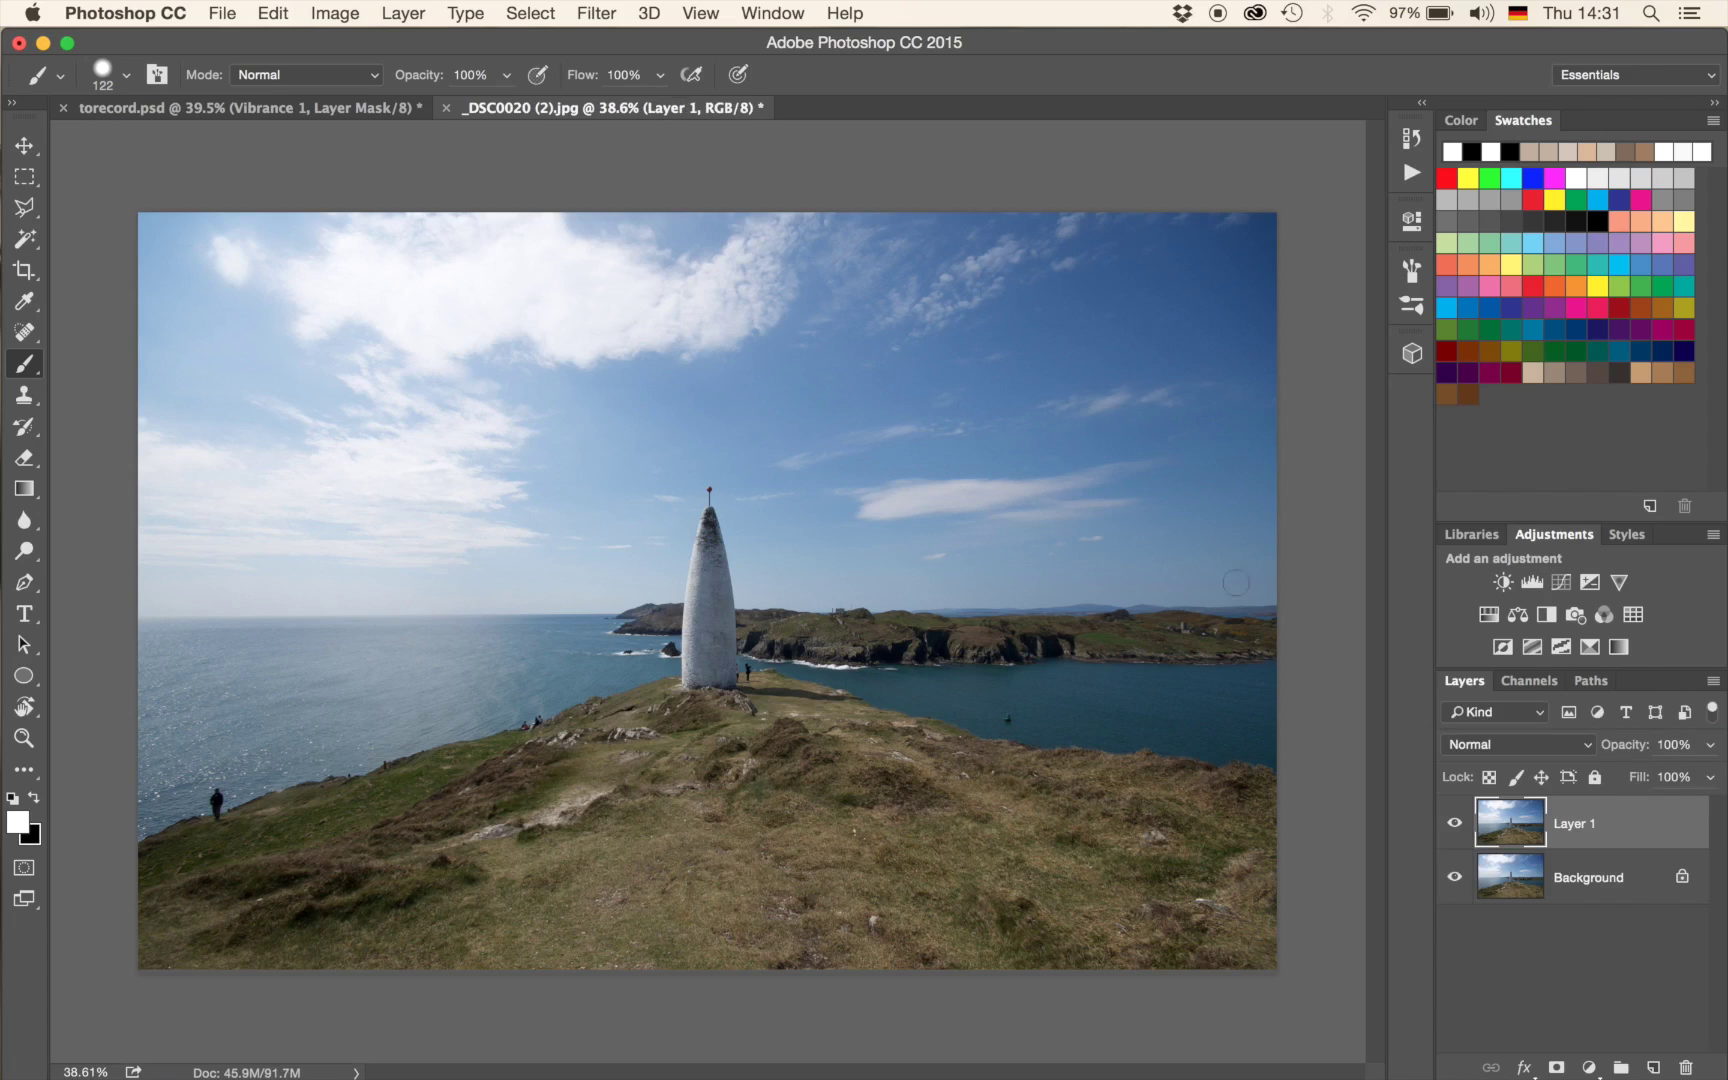
{"action": "scroll", "coordinate": [708, 587], "scroll_direction": "up", "scroll_amount": 6}
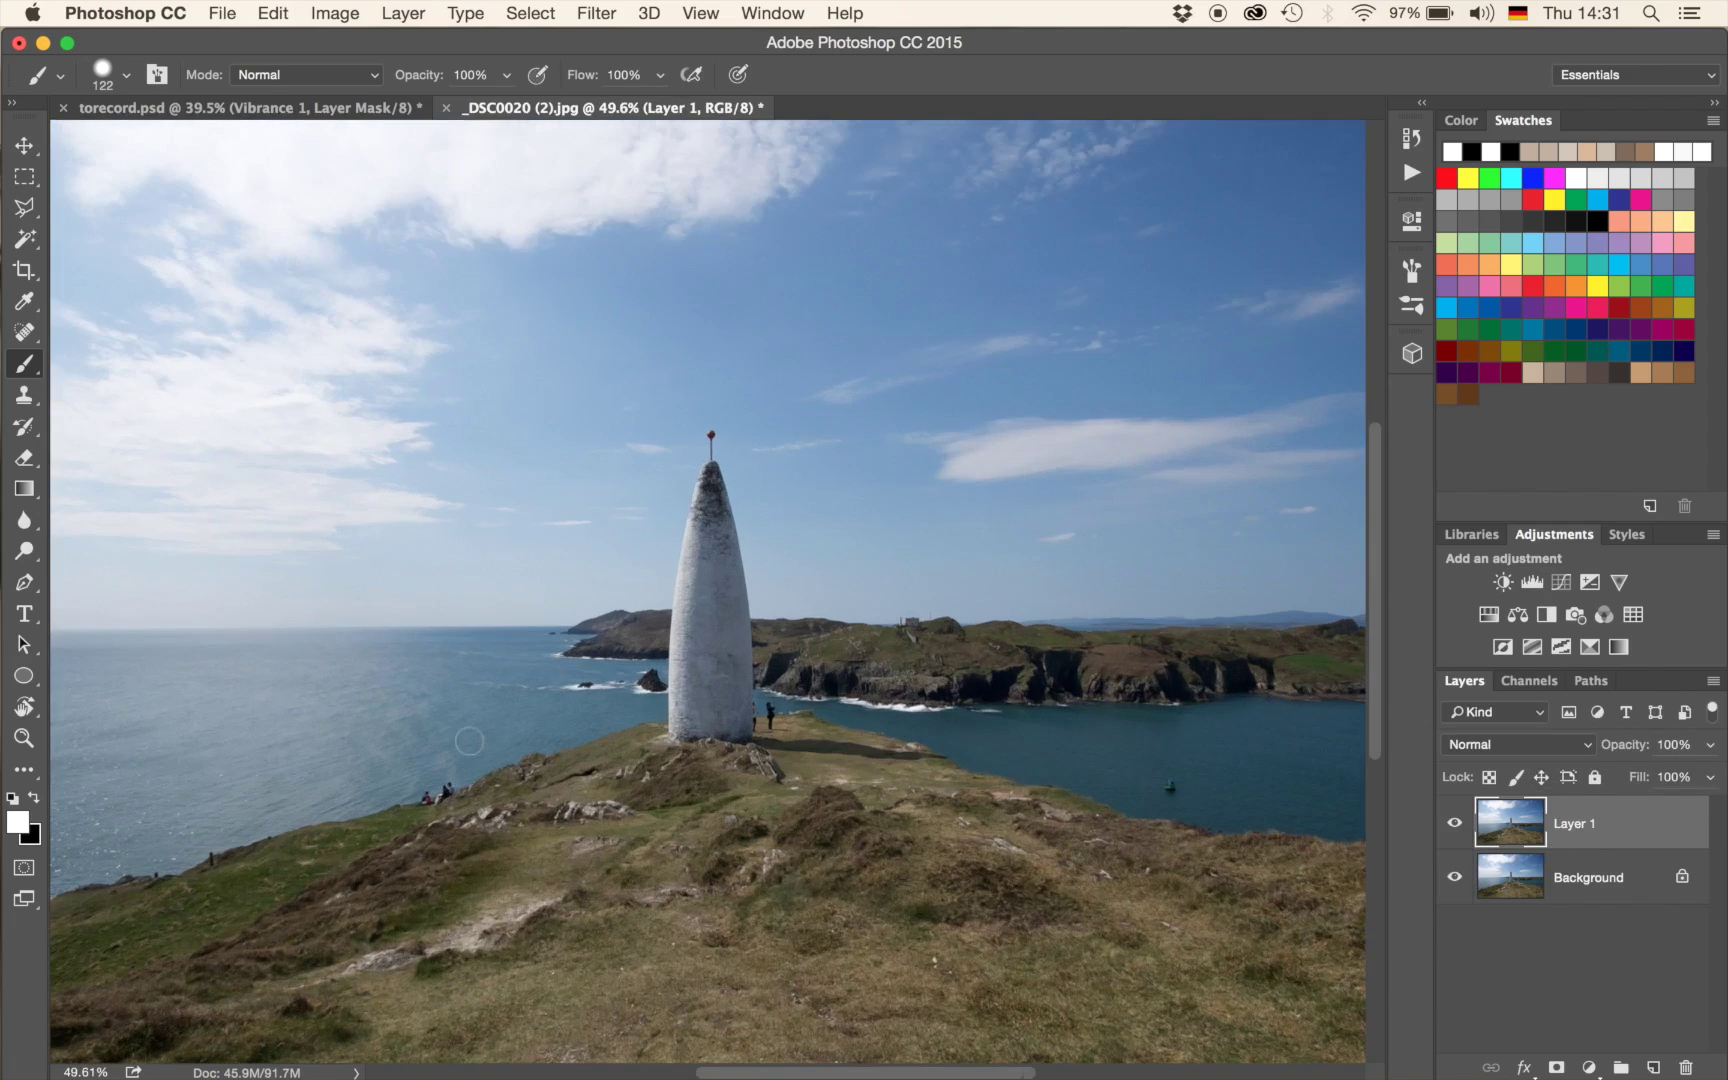
{"action": "left_click_drag", "start_coordinate": [775, 557], "coordinate": [853, 519]}
{"action": "scroll", "coordinate": [532, 687], "scroll_direction": "down", "scroll_amount": 10}
{"action": "scroll", "coordinate": [532, 687], "scroll_direction": "left", "scroll_amount": 10}
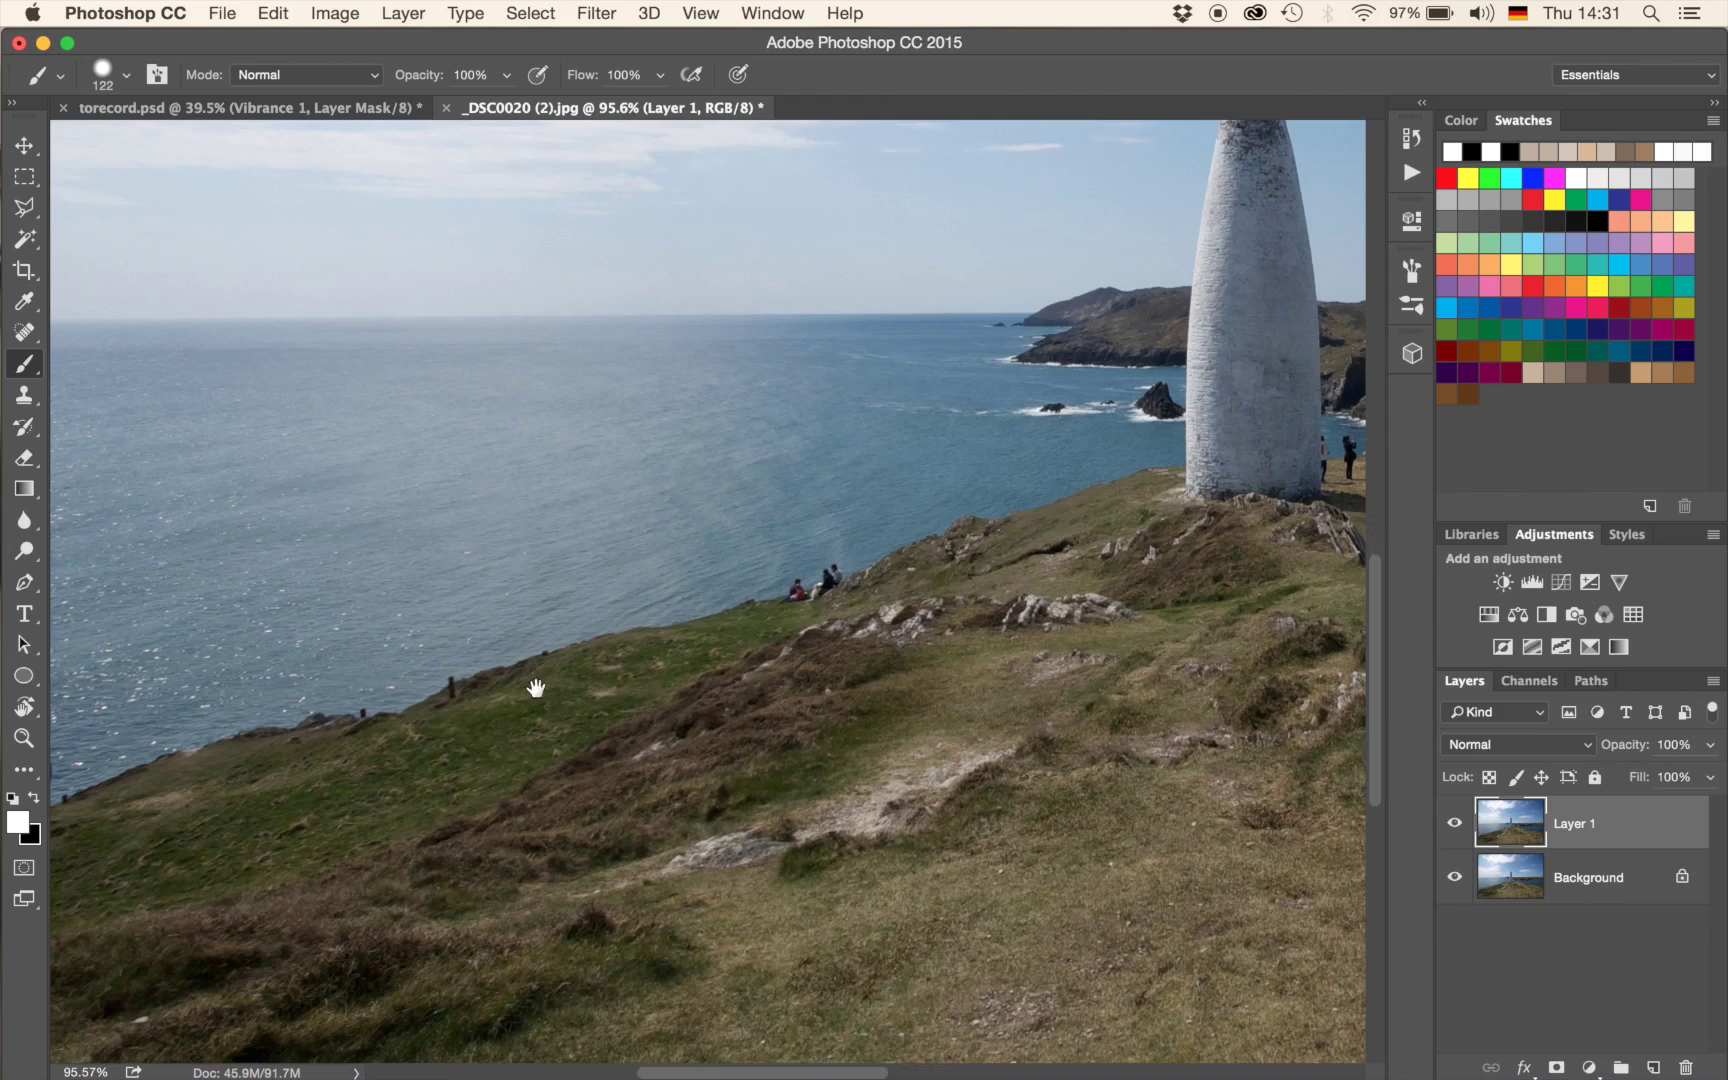
{"action": "left_click_drag", "start_coordinate": [525, 656], "coordinate": [890, 605]}
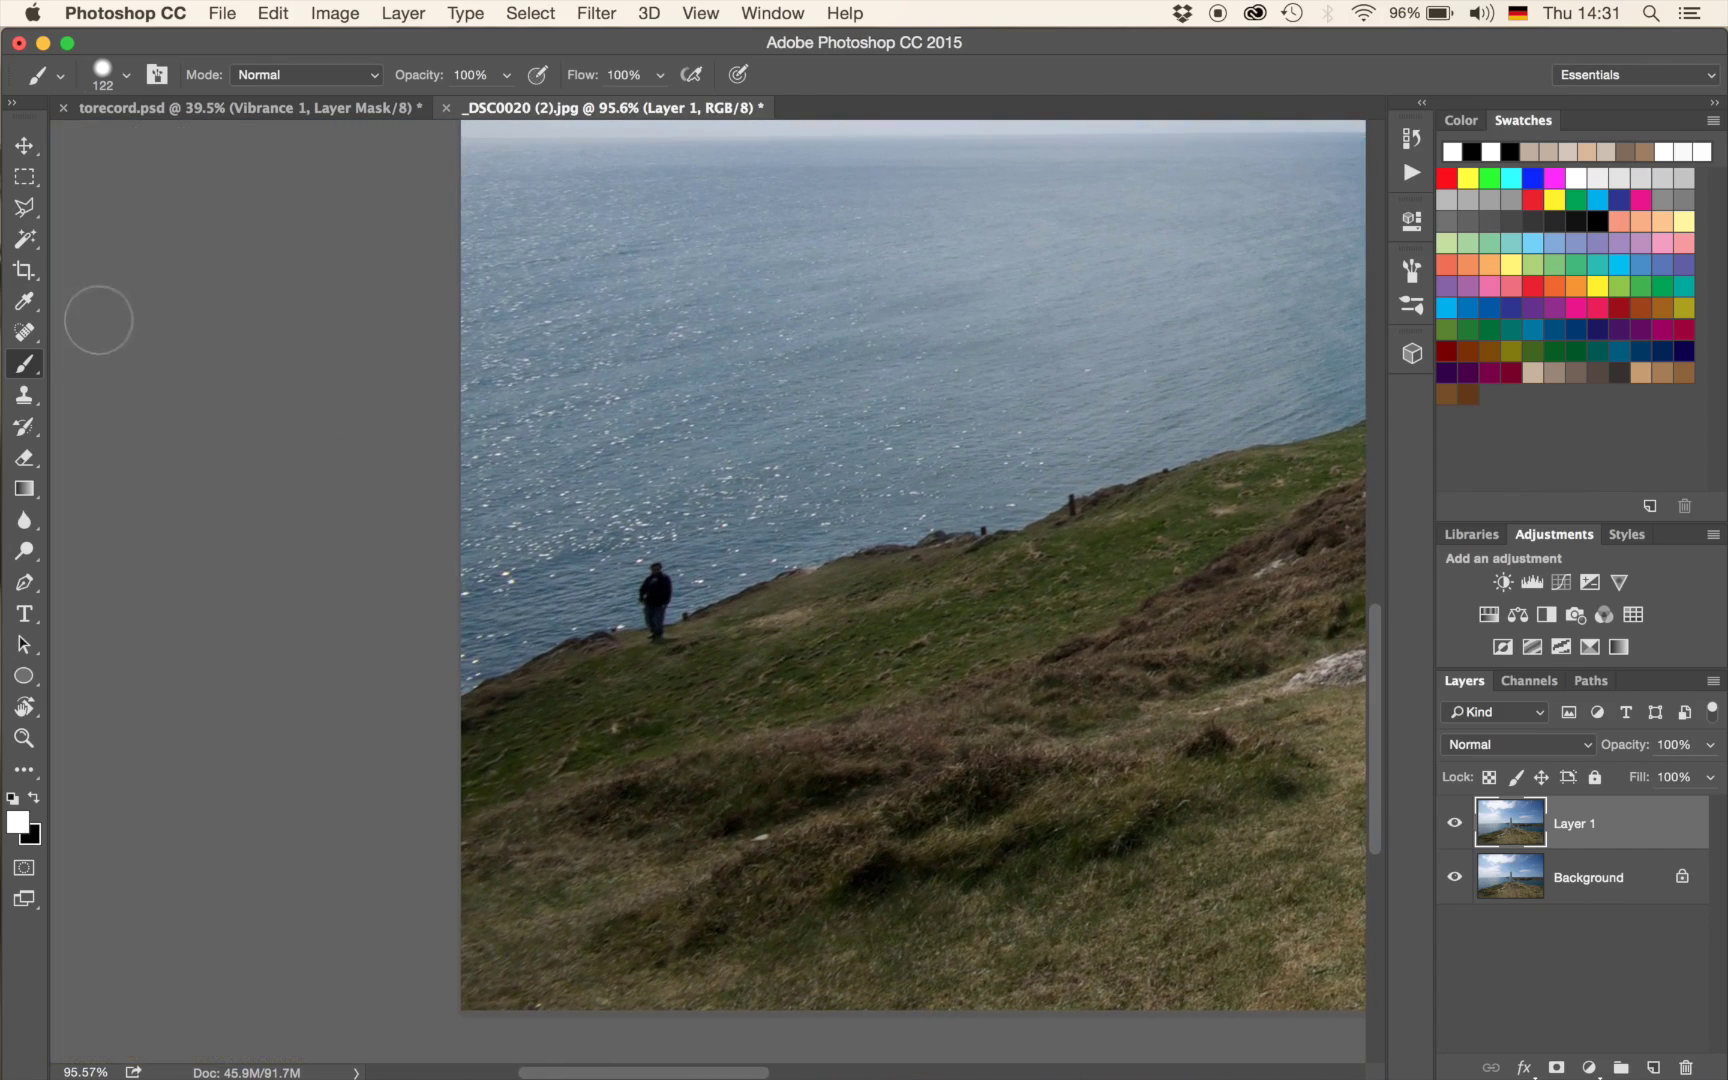
{"action": "left_click", "coordinate": [24, 340]}
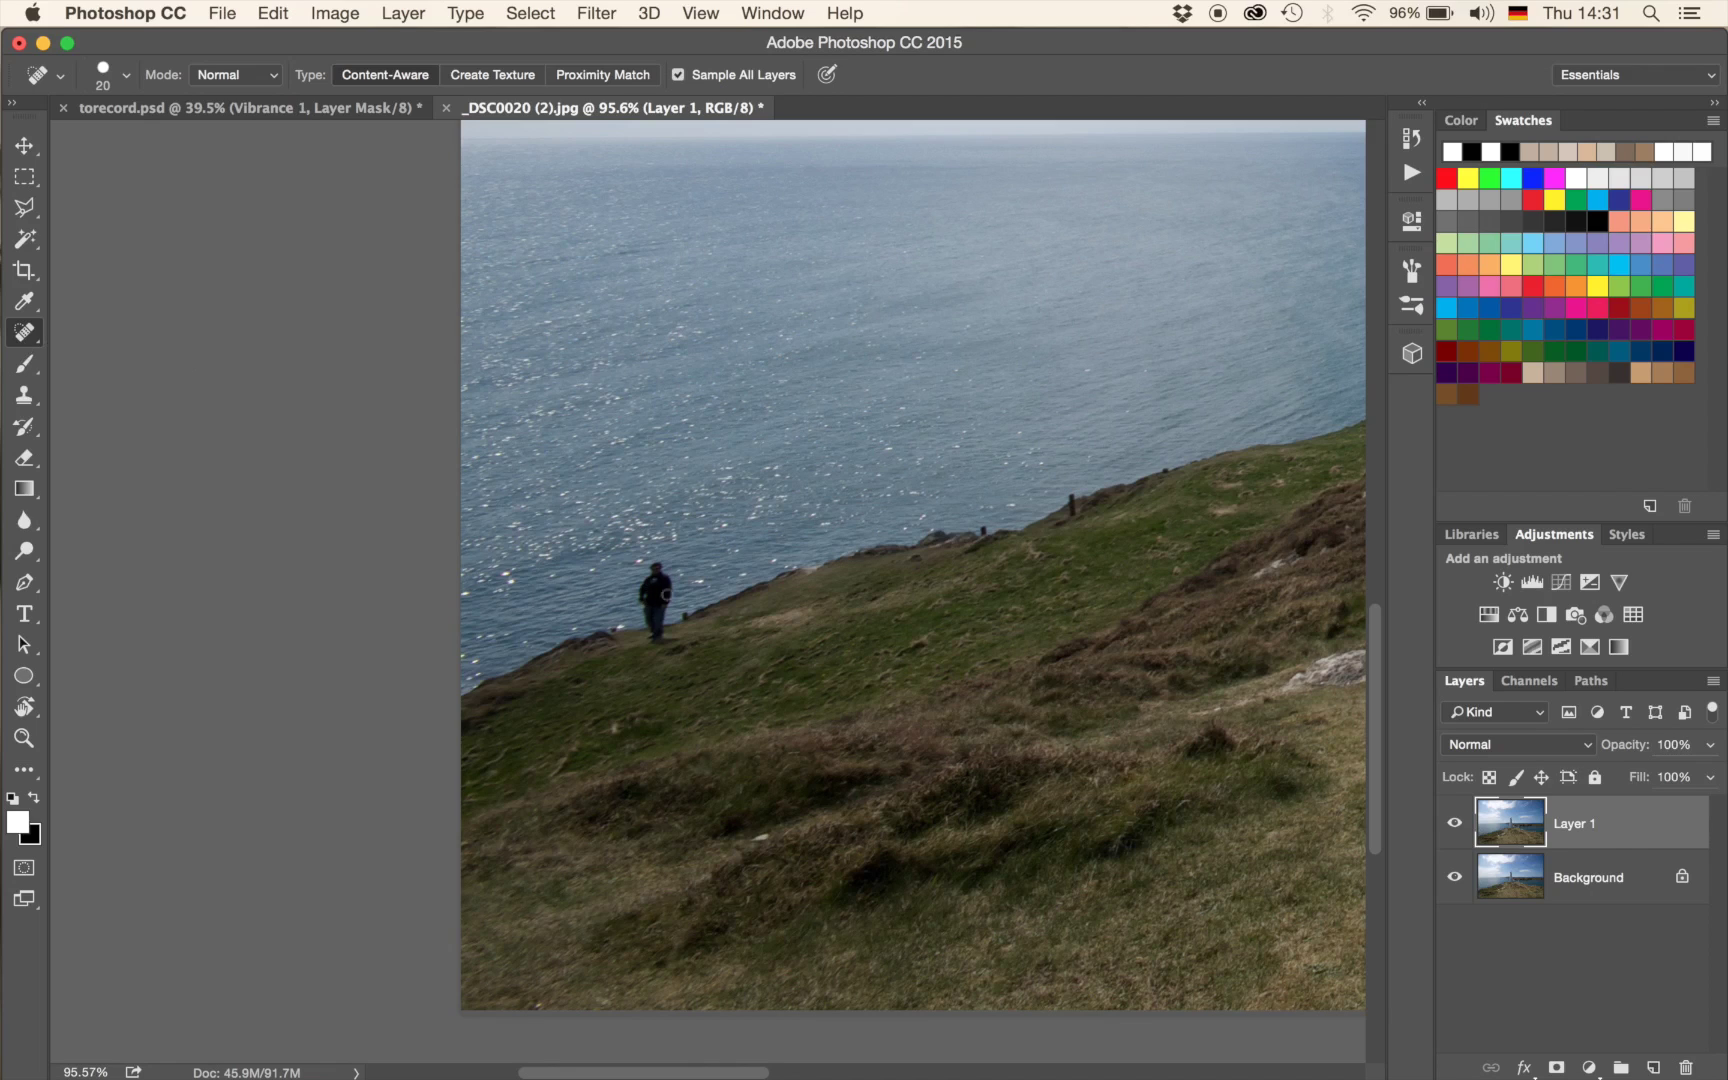
{"action": "mouse_move", "coordinate": [725, 568]}
{"action": "left_mouse_down"}
{"action": "mouse_move", "coordinate": [786, 565]}
{"action": "mouse_move", "coordinate": [747, 567]}
{"action": "mouse_move", "coordinate": [750, 585]}
{"action": "mouse_move", "coordinate": [677, 568]}
{"action": "mouse_move", "coordinate": [656, 626]}
{"action": "left_mouse_up"}
{"action": "left_click_drag", "start_coordinate": [662, 600], "coordinate": [660, 622]}
Paint out the group of seated people at the cliff edge with the content-aware Spot Healing Brush.
{"action": "left_click_drag", "start_coordinate": [972, 528], "coordinate": [644, 598]}
{"action": "left_click_drag", "start_coordinate": [1022, 482], "coordinate": [770, 550]}
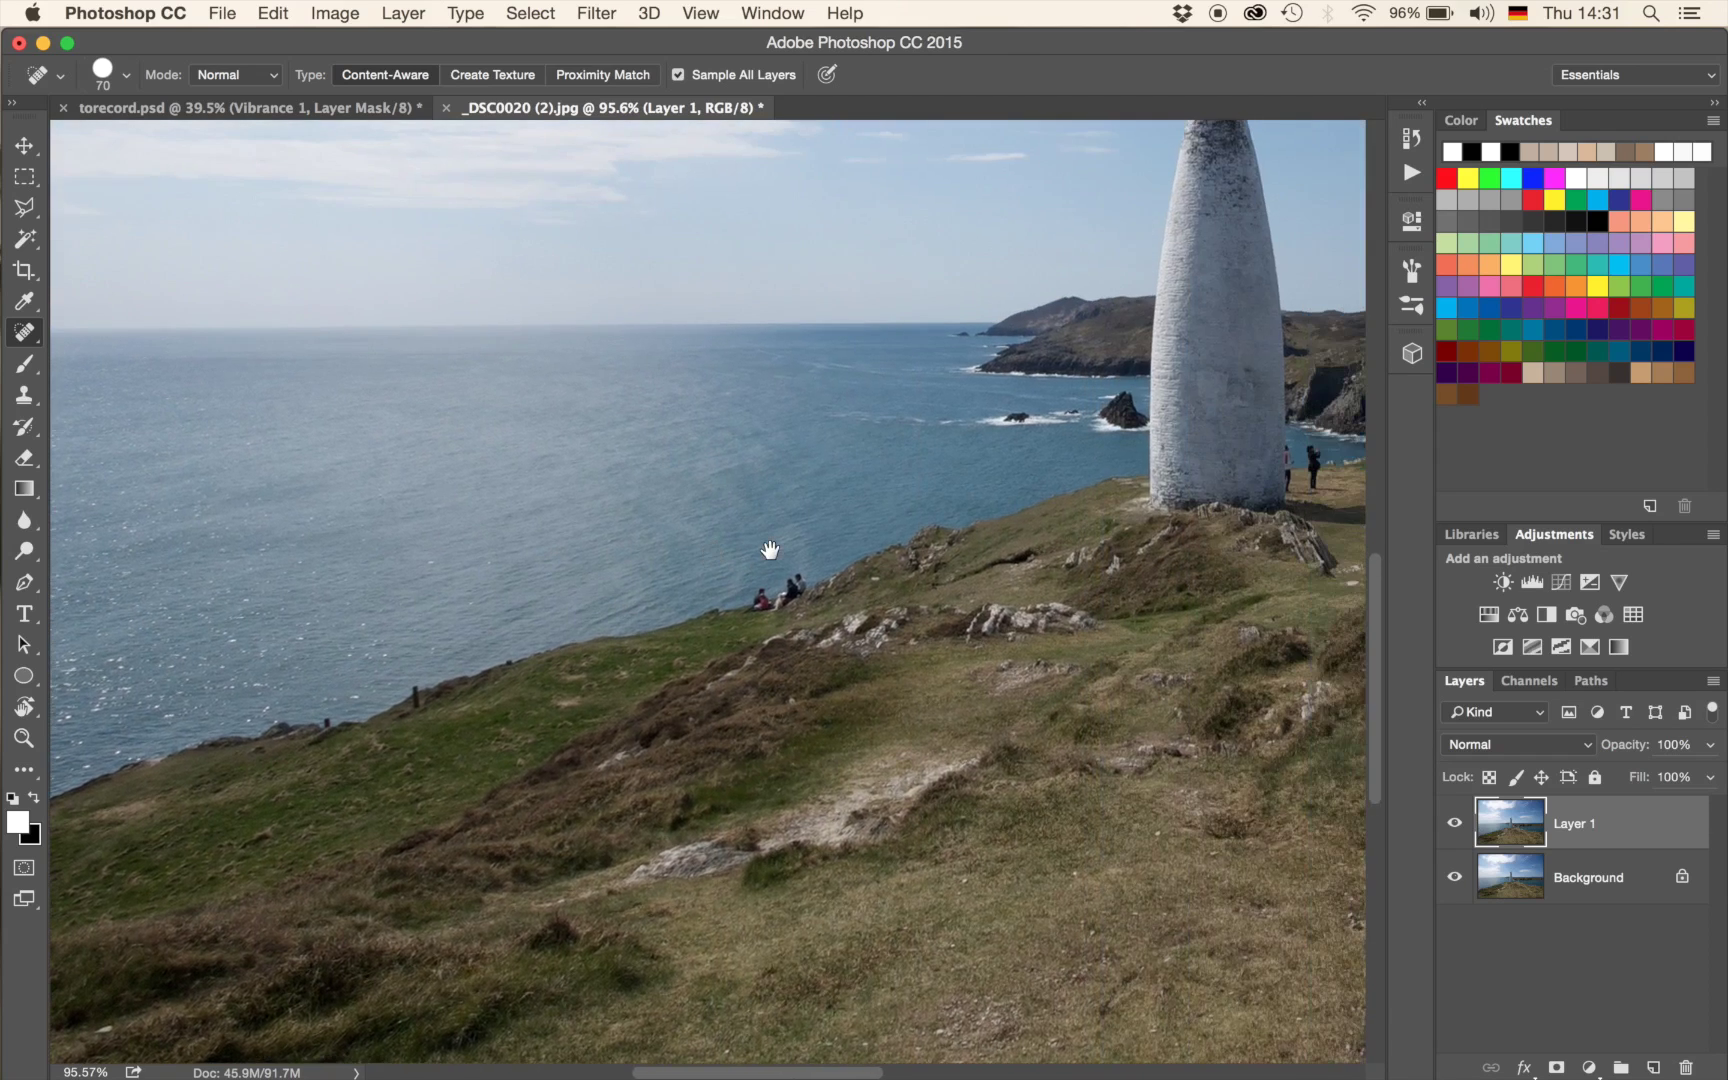
{"action": "scroll", "coordinate": [770, 550], "scroll_direction": "up", "scroll_amount": 5}
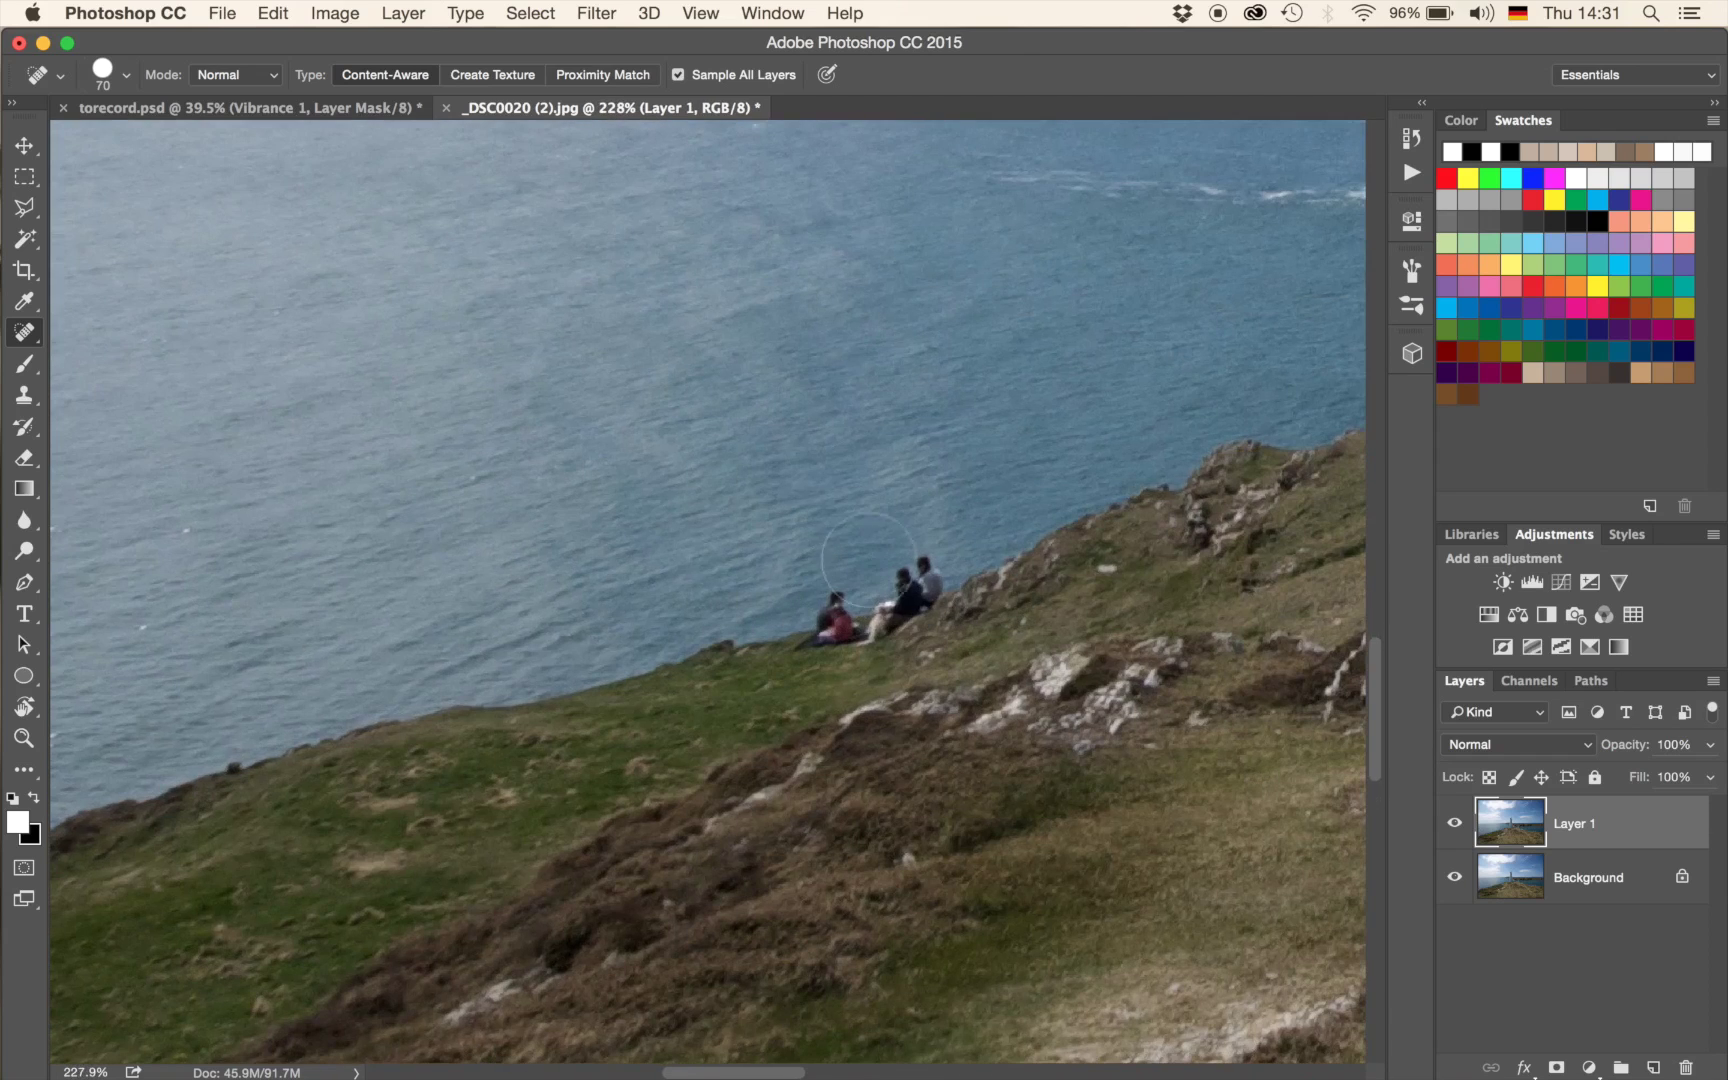
{"action": "mouse_move", "coordinate": [918, 566]}
{"action": "left_mouse_down"}
{"action": "mouse_move", "coordinate": [908, 598]}
{"action": "mouse_move", "coordinate": [925, 600]}
{"action": "mouse_move", "coordinate": [830, 605]}
{"action": "left_mouse_up"}
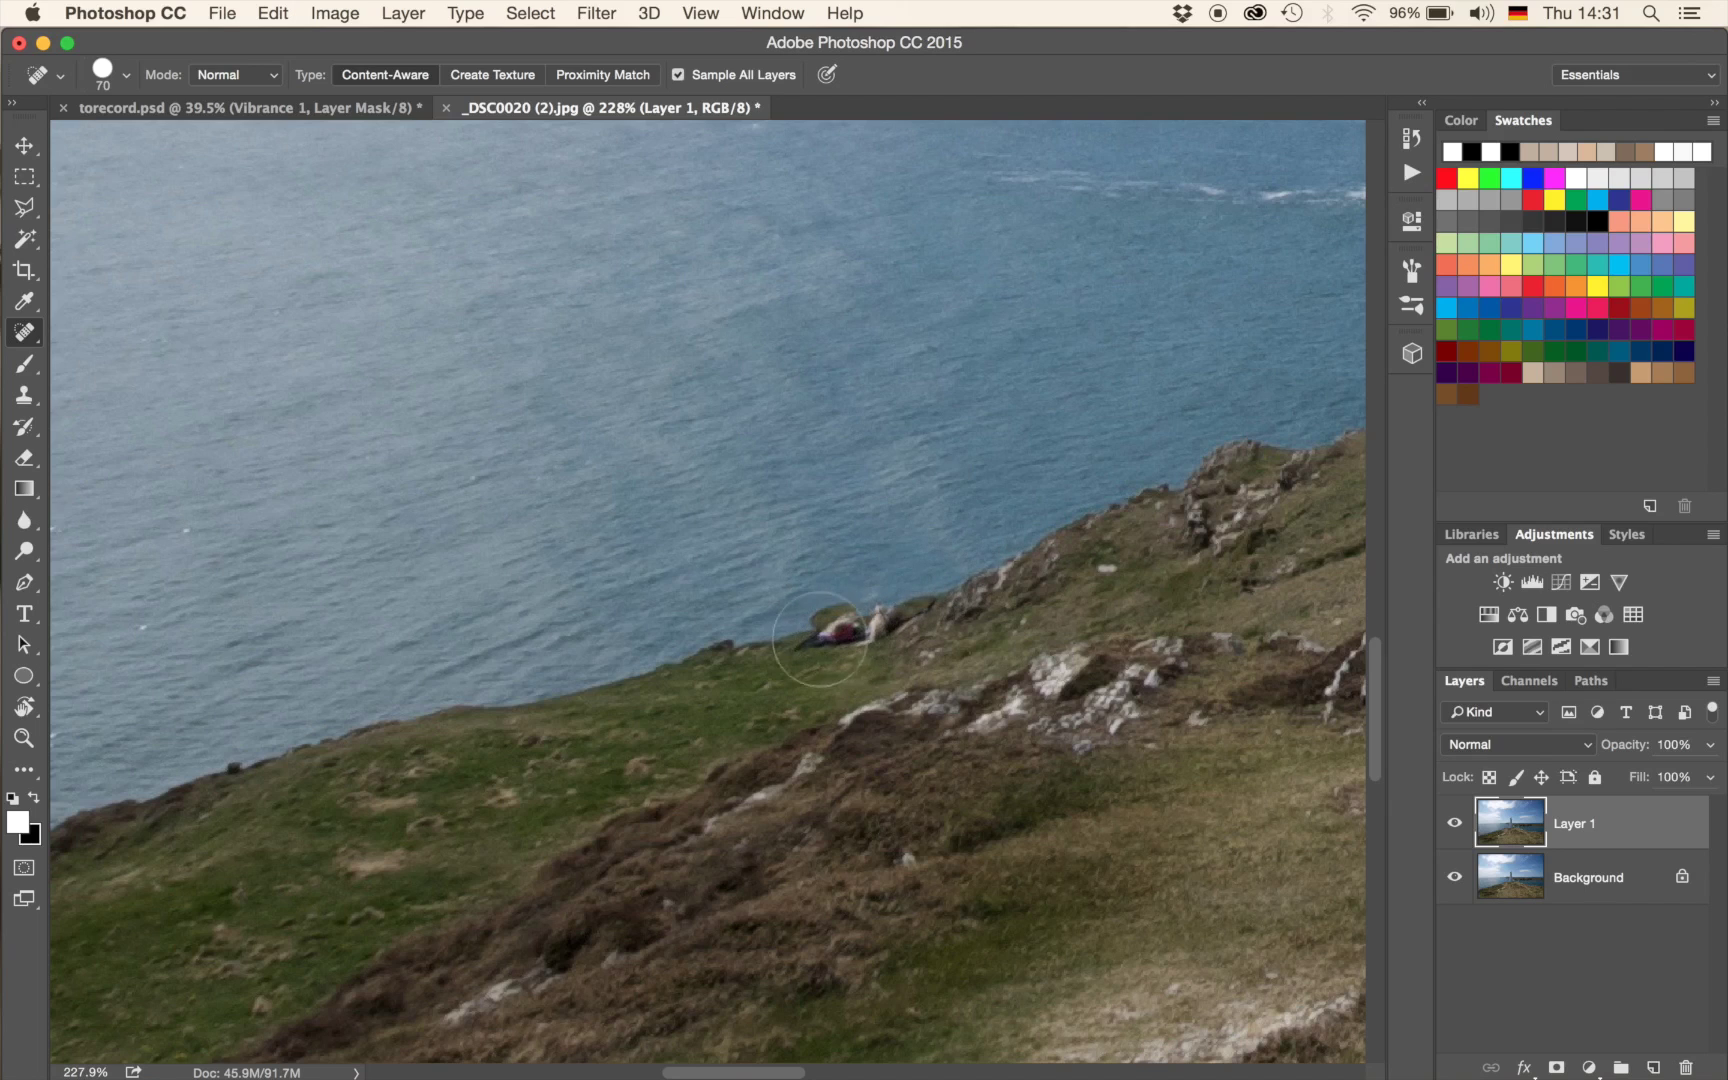
{"action": "left_click_drag", "start_coordinate": [808, 602], "coordinate": [843, 603]}
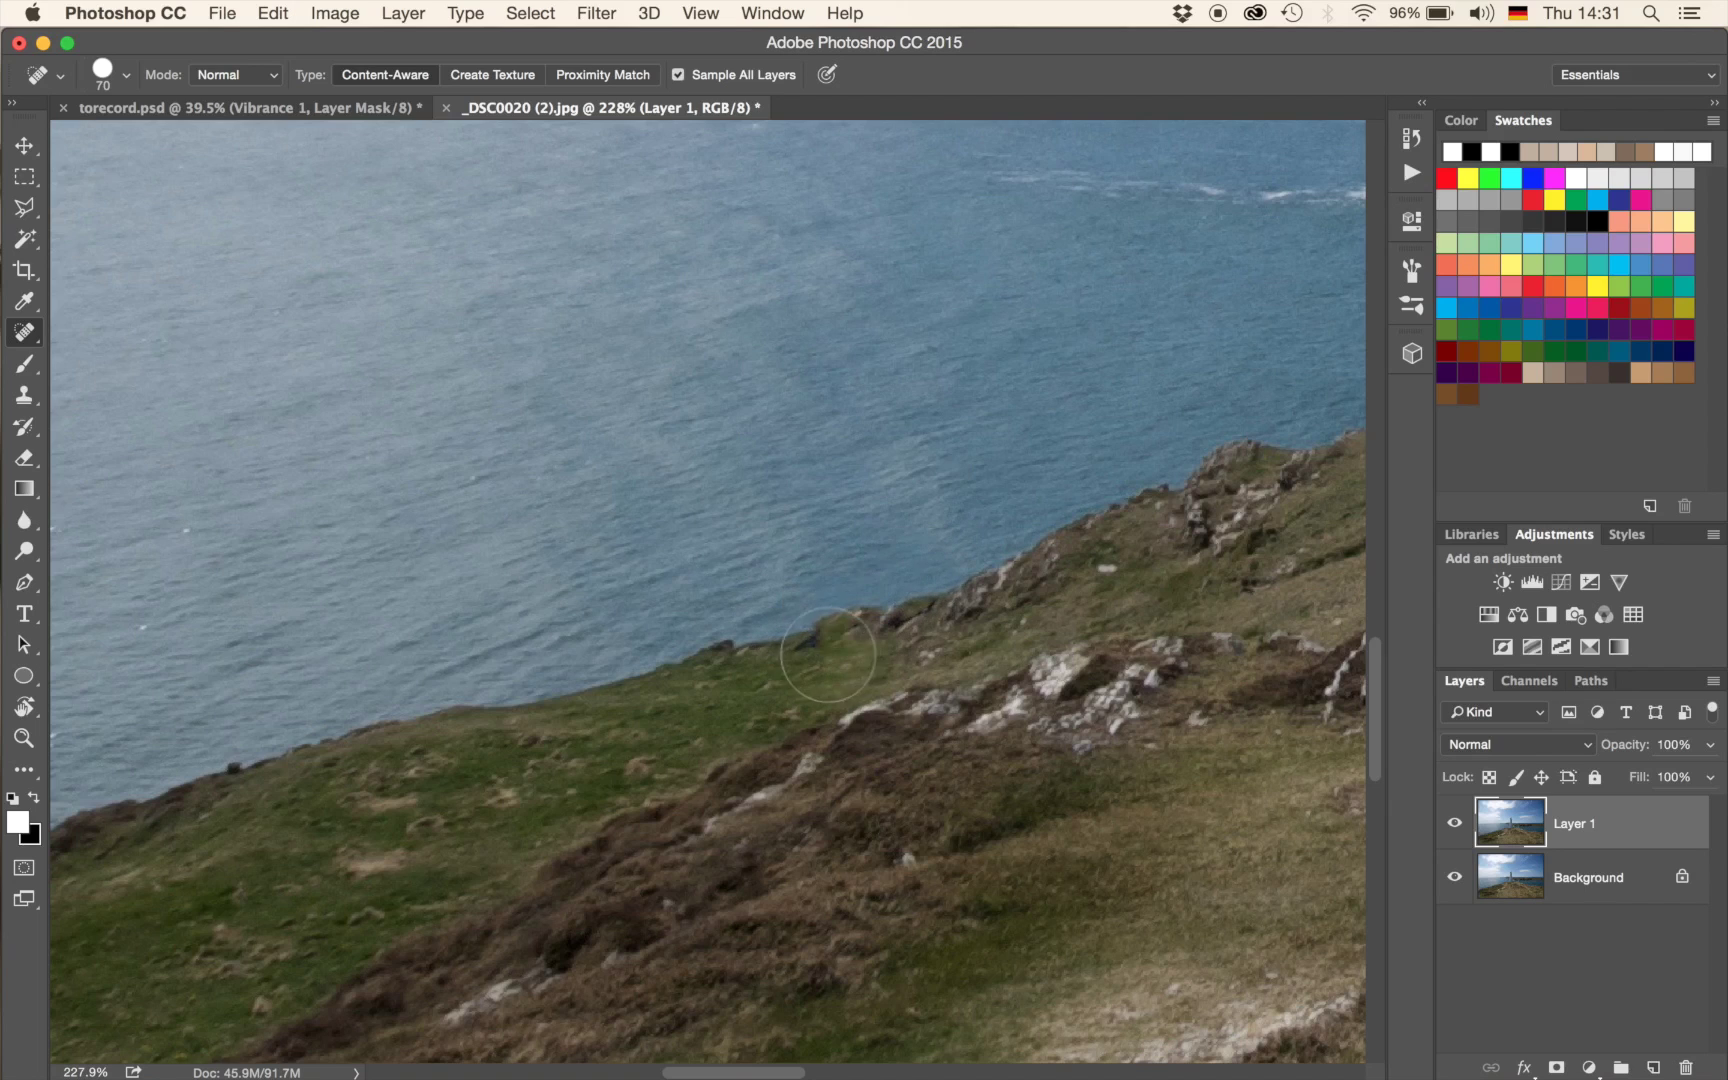
{"action": "left_click_drag", "start_coordinate": [826, 648], "coordinate": [818, 652]}
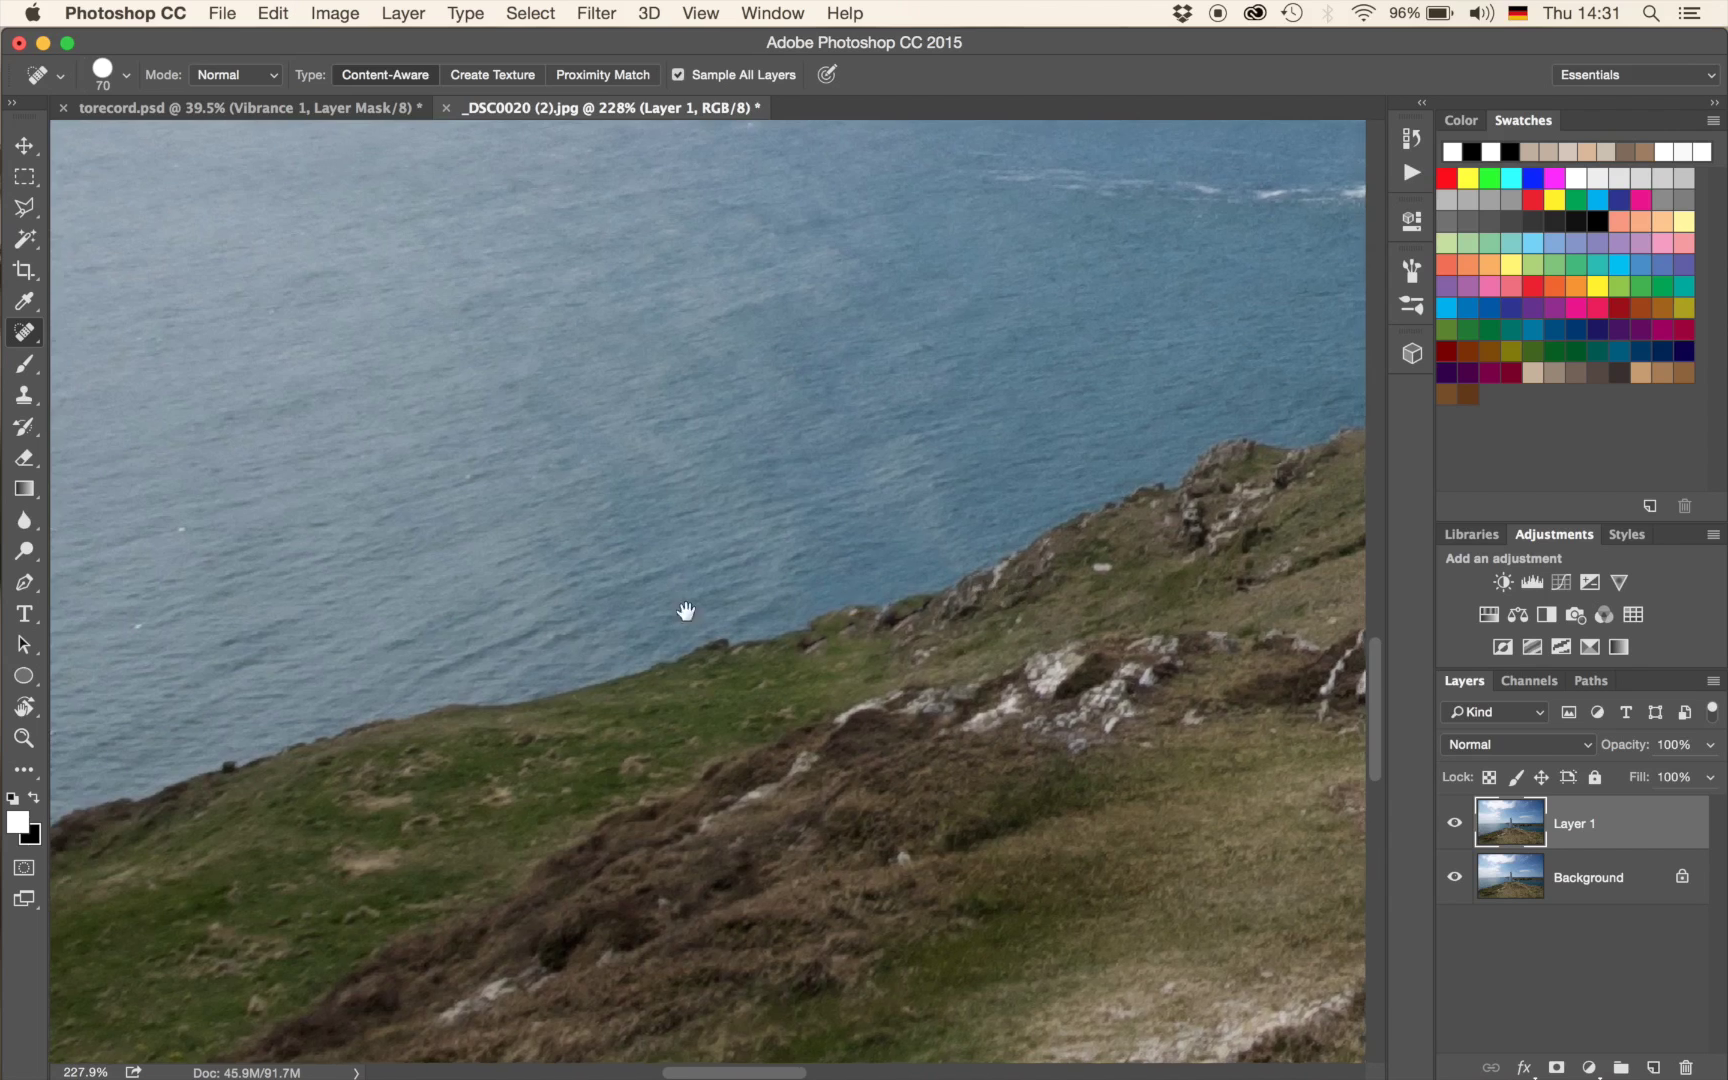
Select the half of the image left of the tower's centre line with the Rectangular Marquee at 0 px feather.
{"action": "scroll", "coordinate": [782, 600], "scroll_direction": "right", "scroll_amount": 10}
{"action": "scroll", "coordinate": [782, 600], "scroll_direction": "right", "scroll_amount": 15}
{"action": "scroll", "coordinate": [782, 600], "scroll_direction": "up", "scroll_amount": 4}
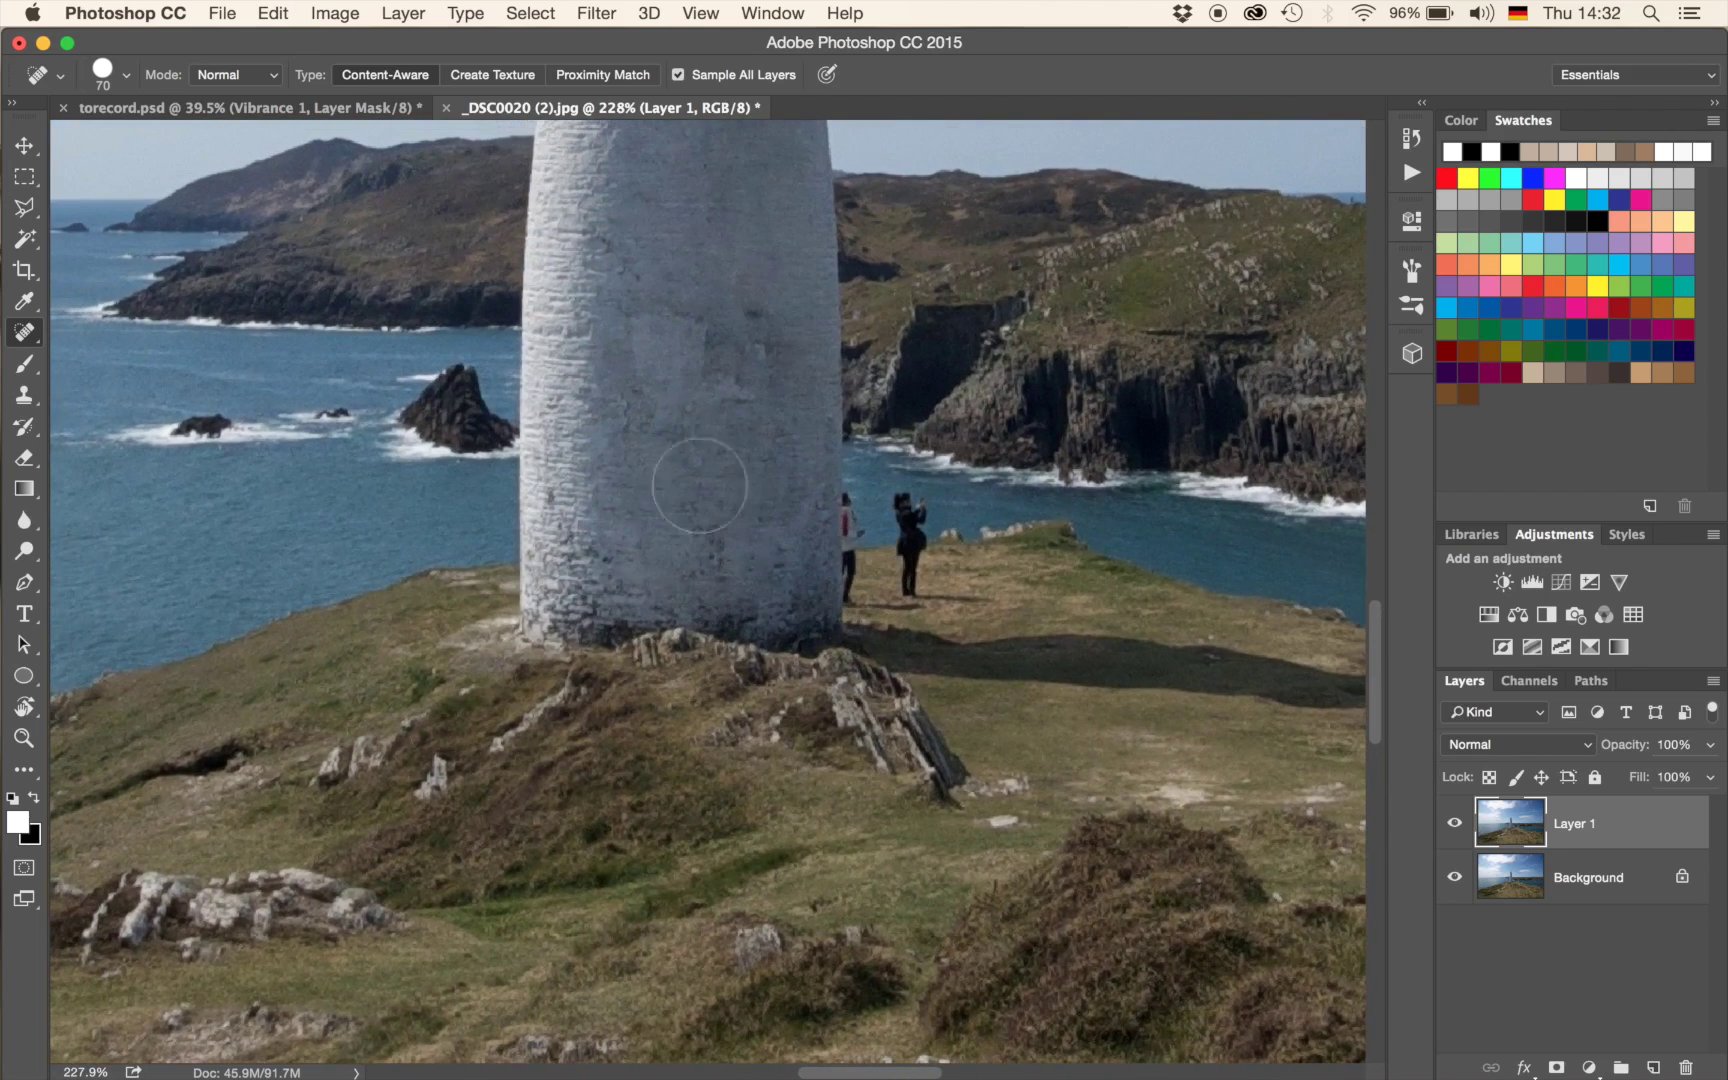
{"action": "scroll", "coordinate": [771, 540], "scroll_direction": "down", "scroll_amount": 5}
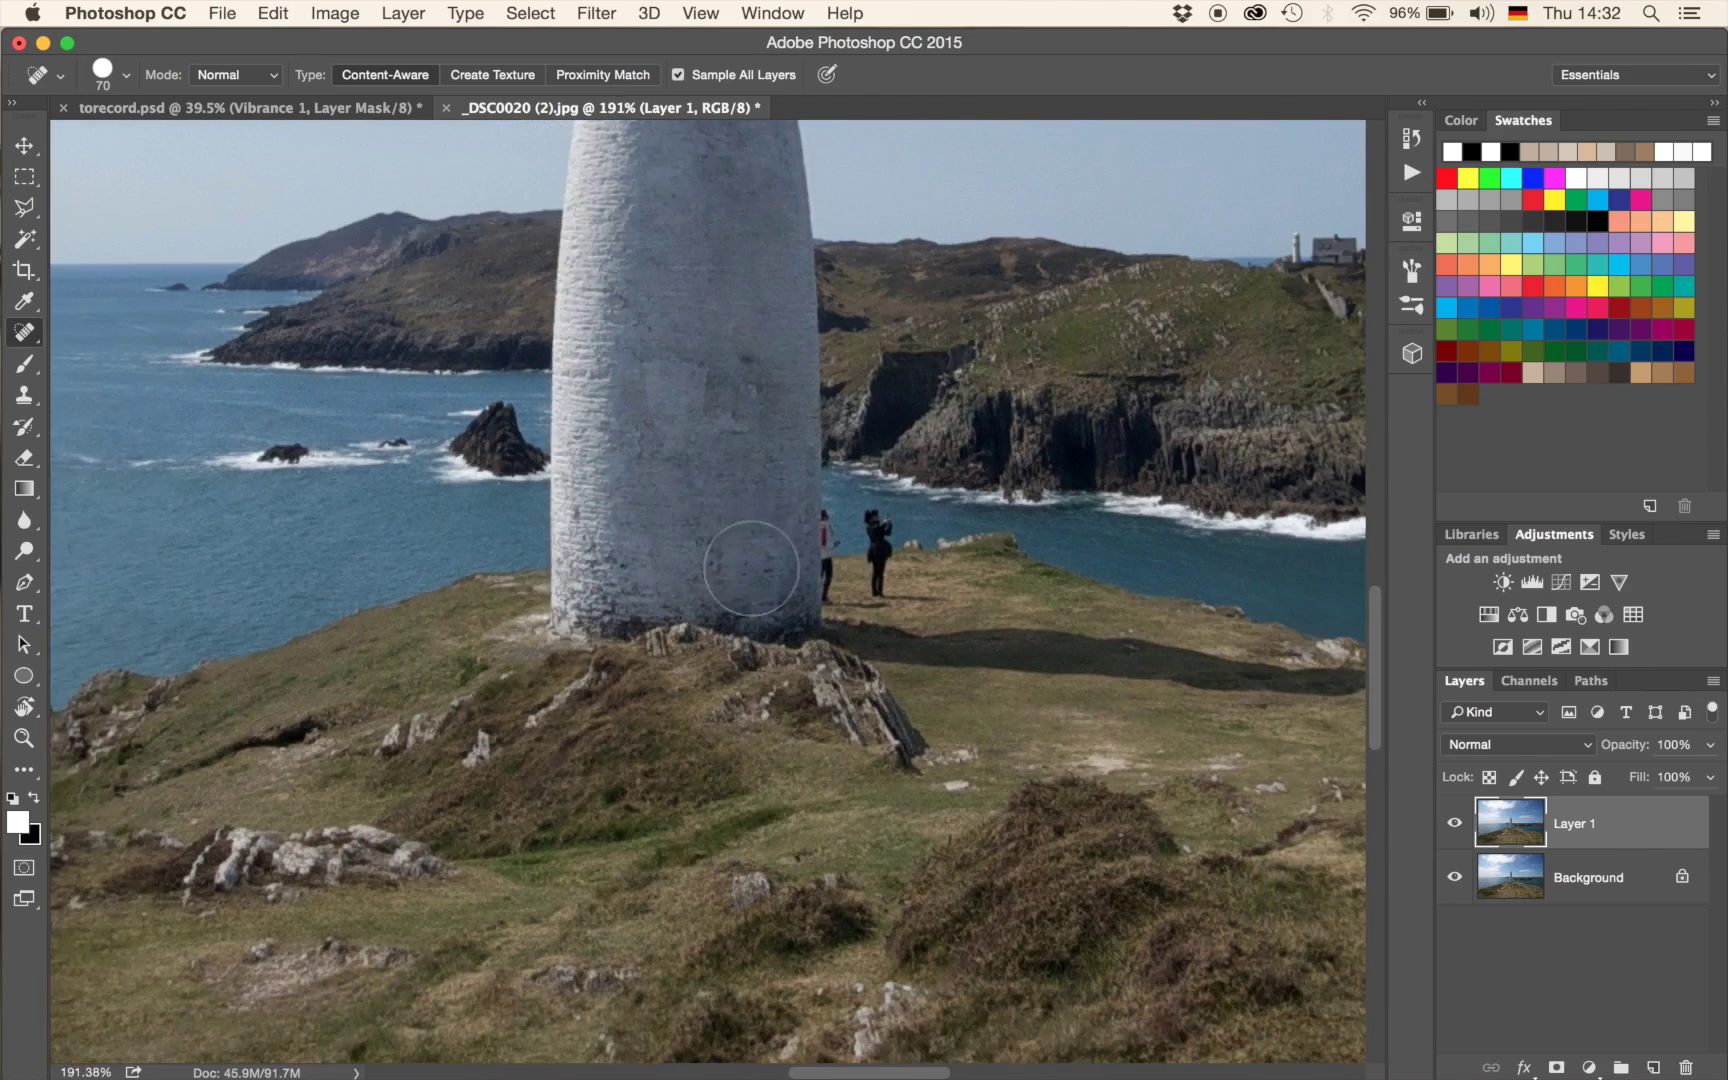
{"action": "scroll", "coordinate": [748, 789], "scroll_direction": "down", "scroll_amount": 5}
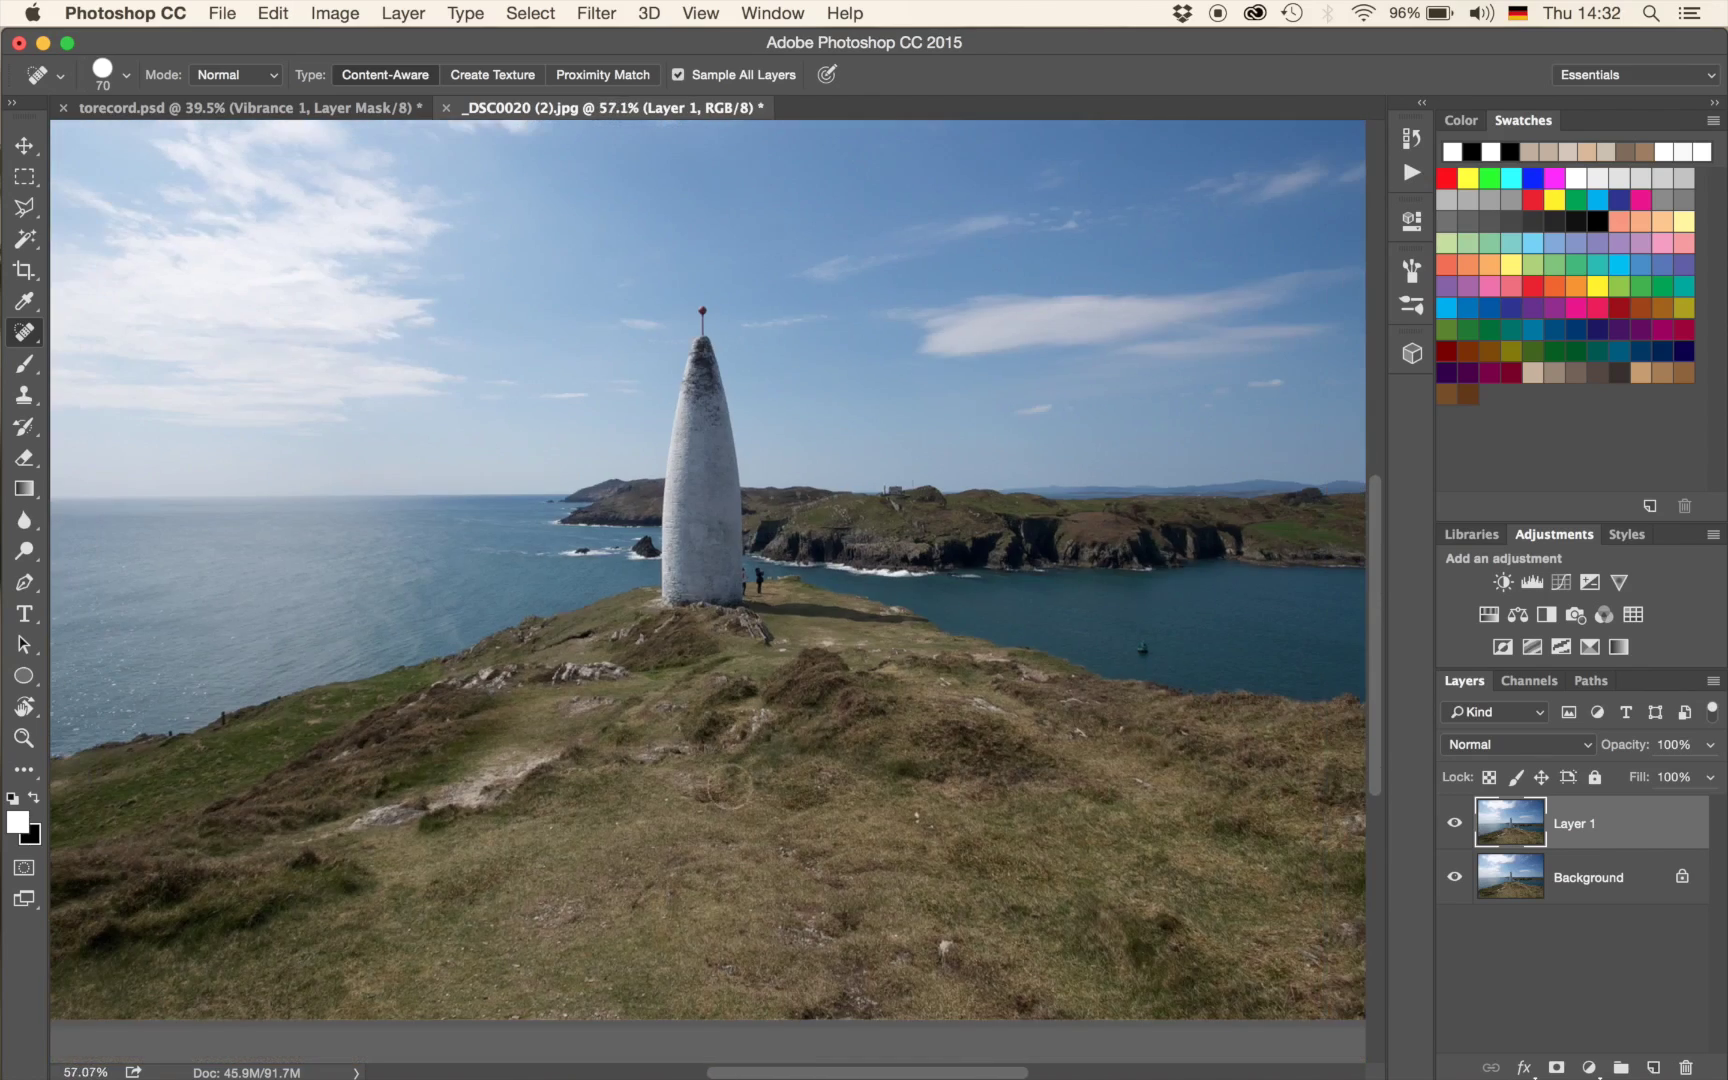
{"action": "scroll", "coordinate": [726, 787], "scroll_direction": "down", "scroll_amount": 5}
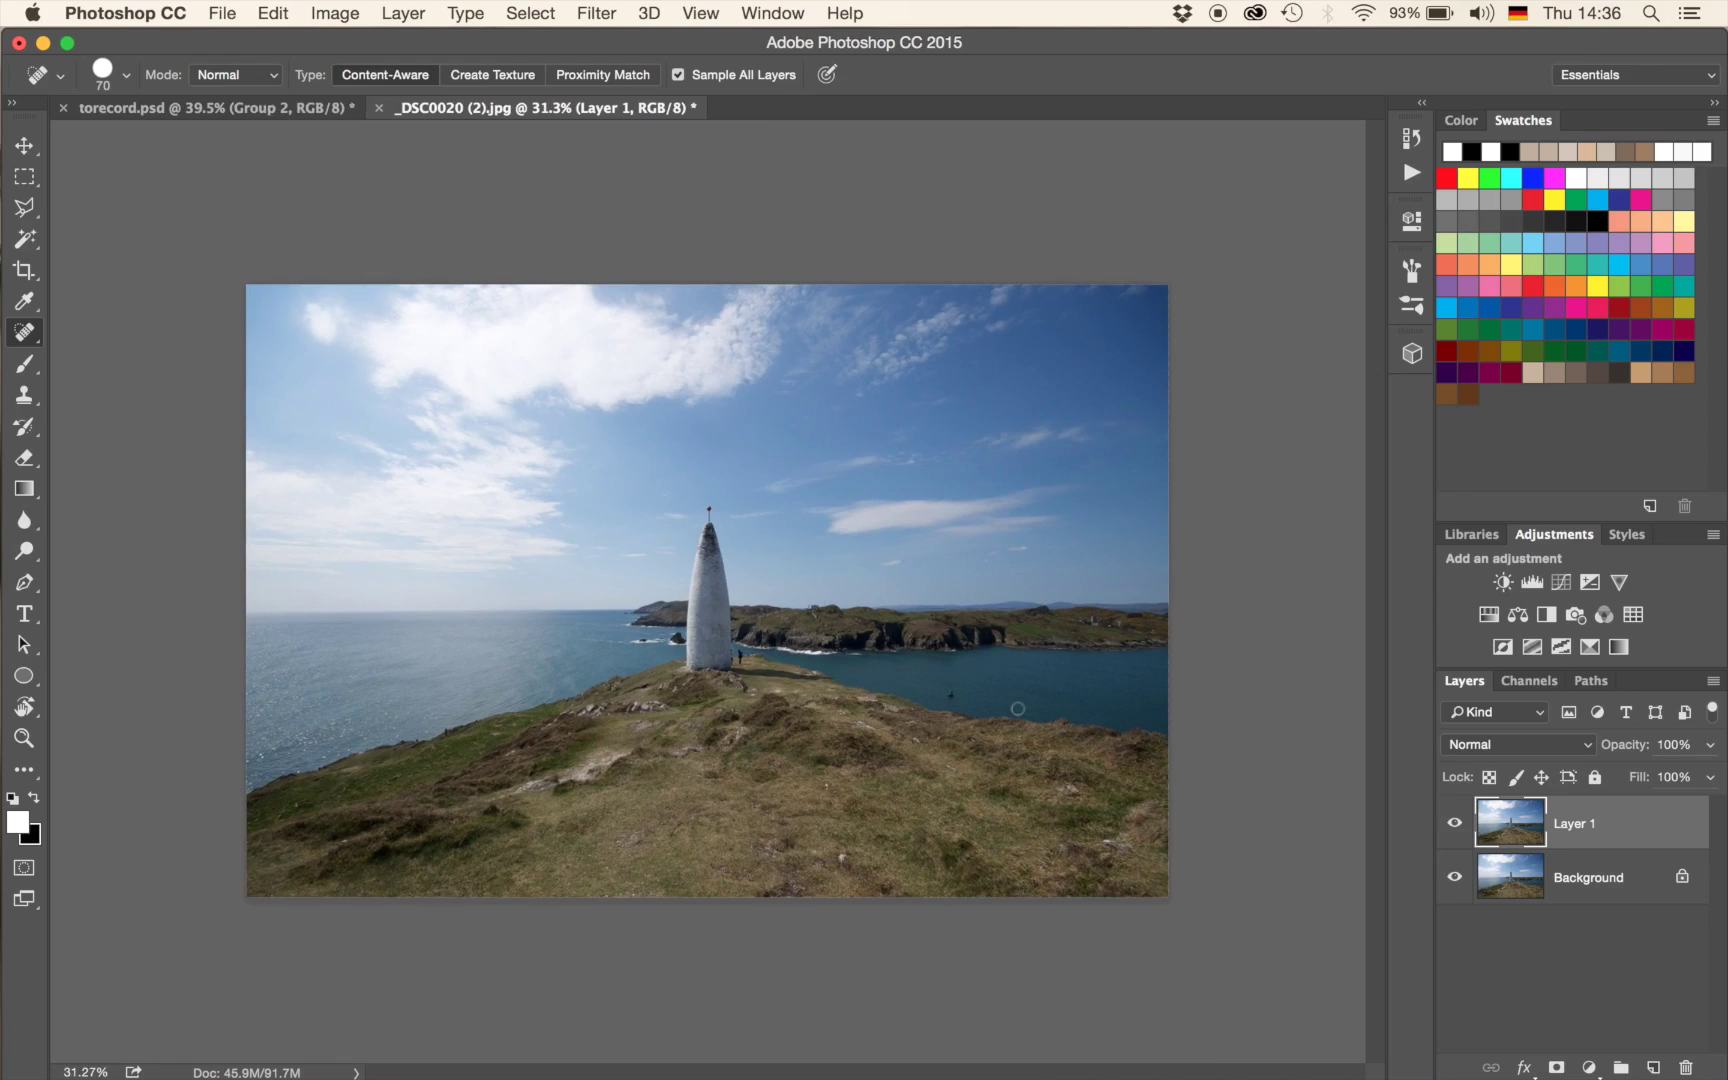
{"action": "key", "text": "m"}
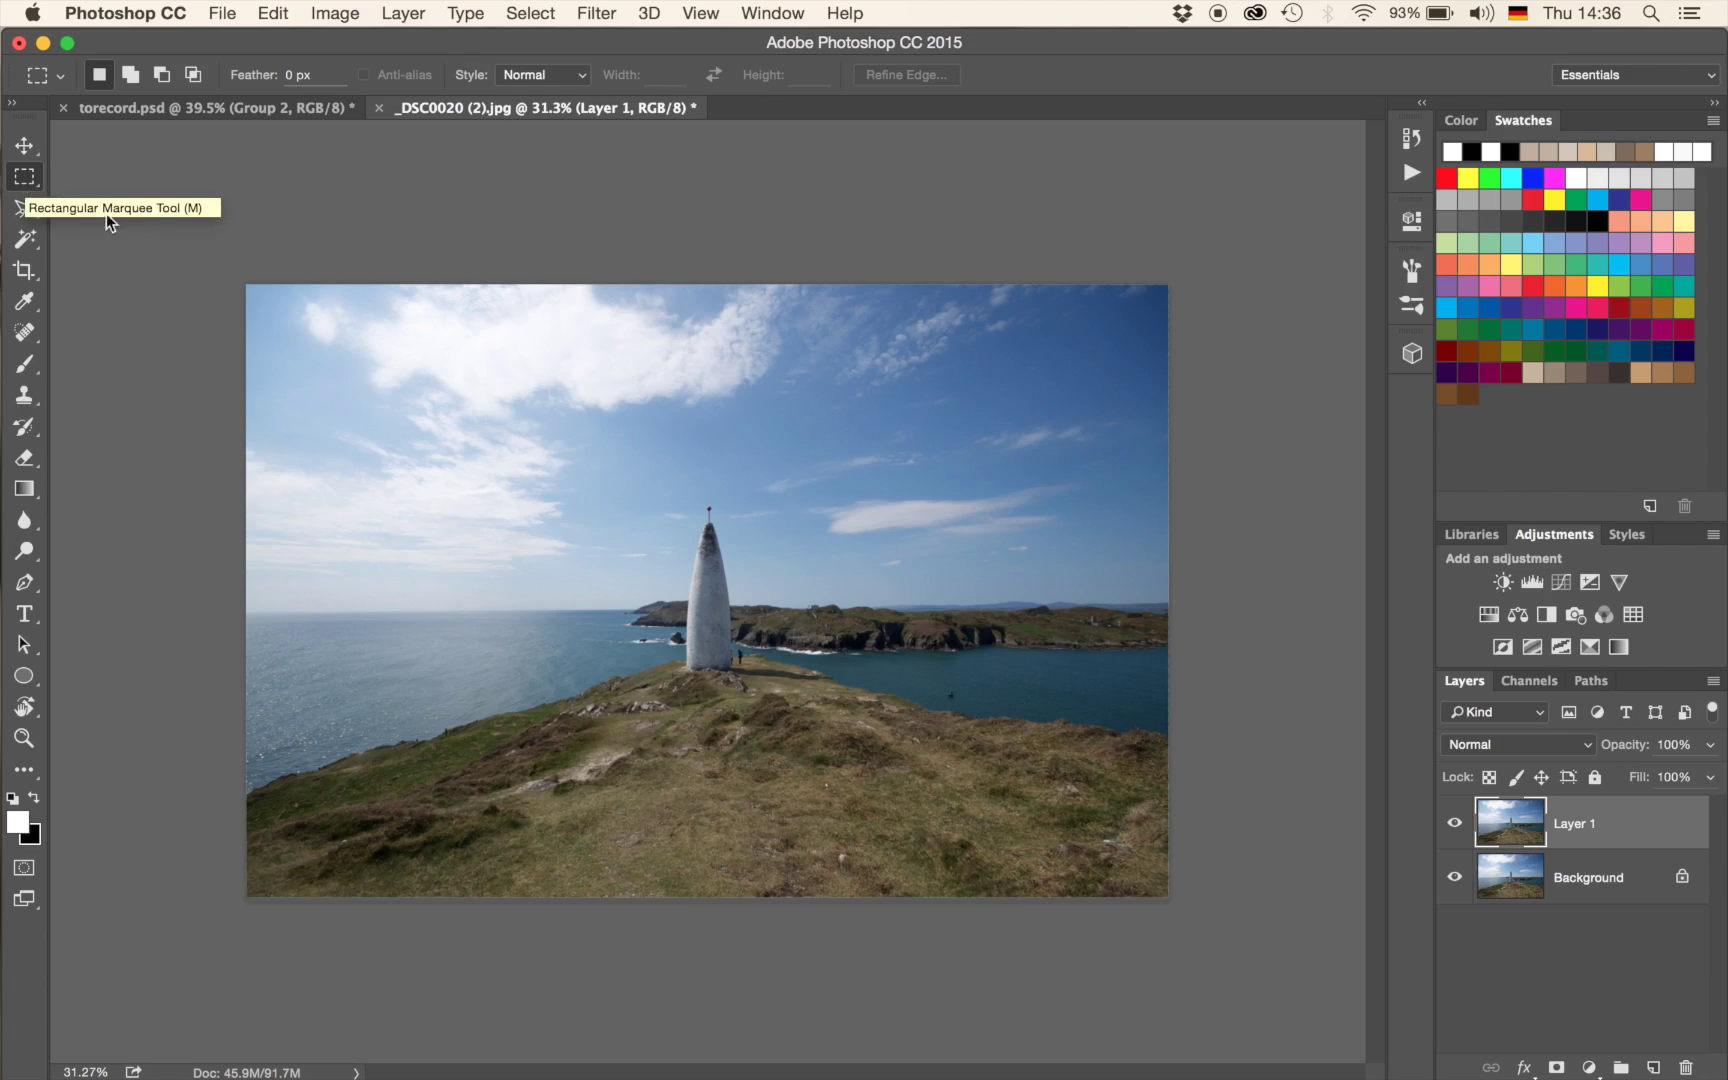
{"action": "left_click_drag", "start_coordinate": [231, 257], "coordinate": [710, 1009]}
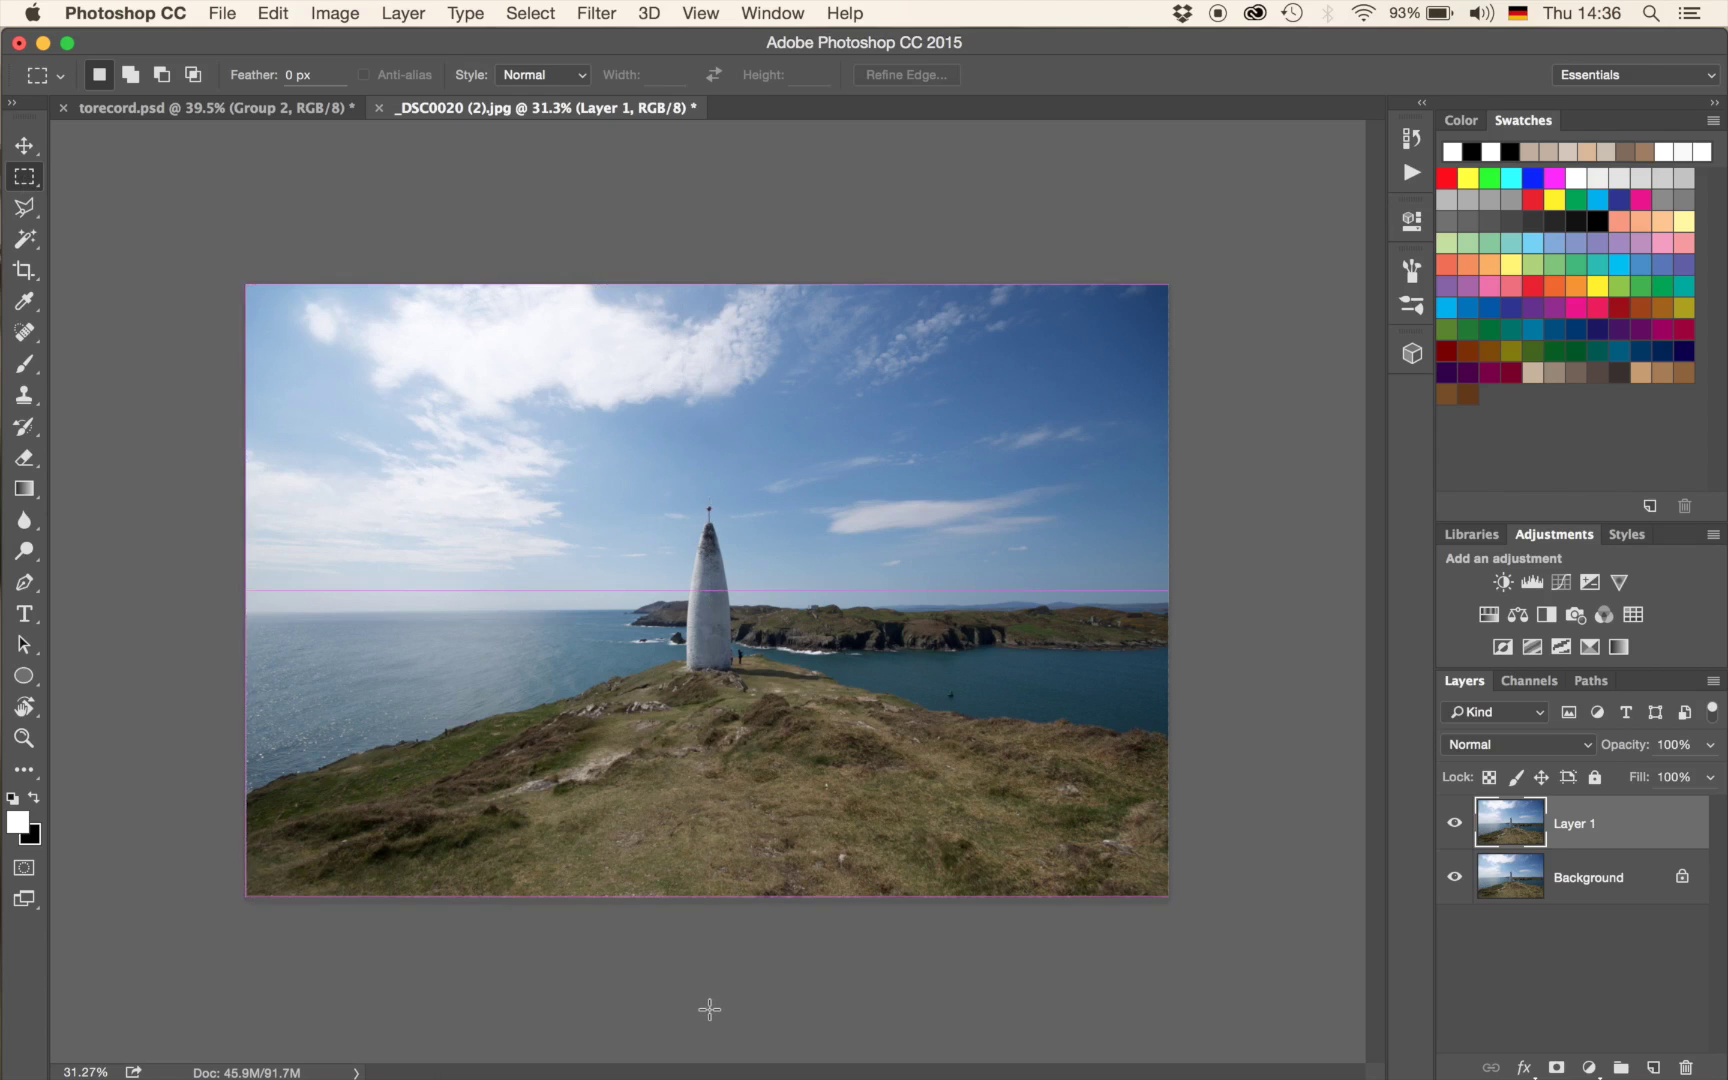
{"action": "scroll", "coordinate": [681, 760], "scroll_direction": "up", "scroll_amount": 5}
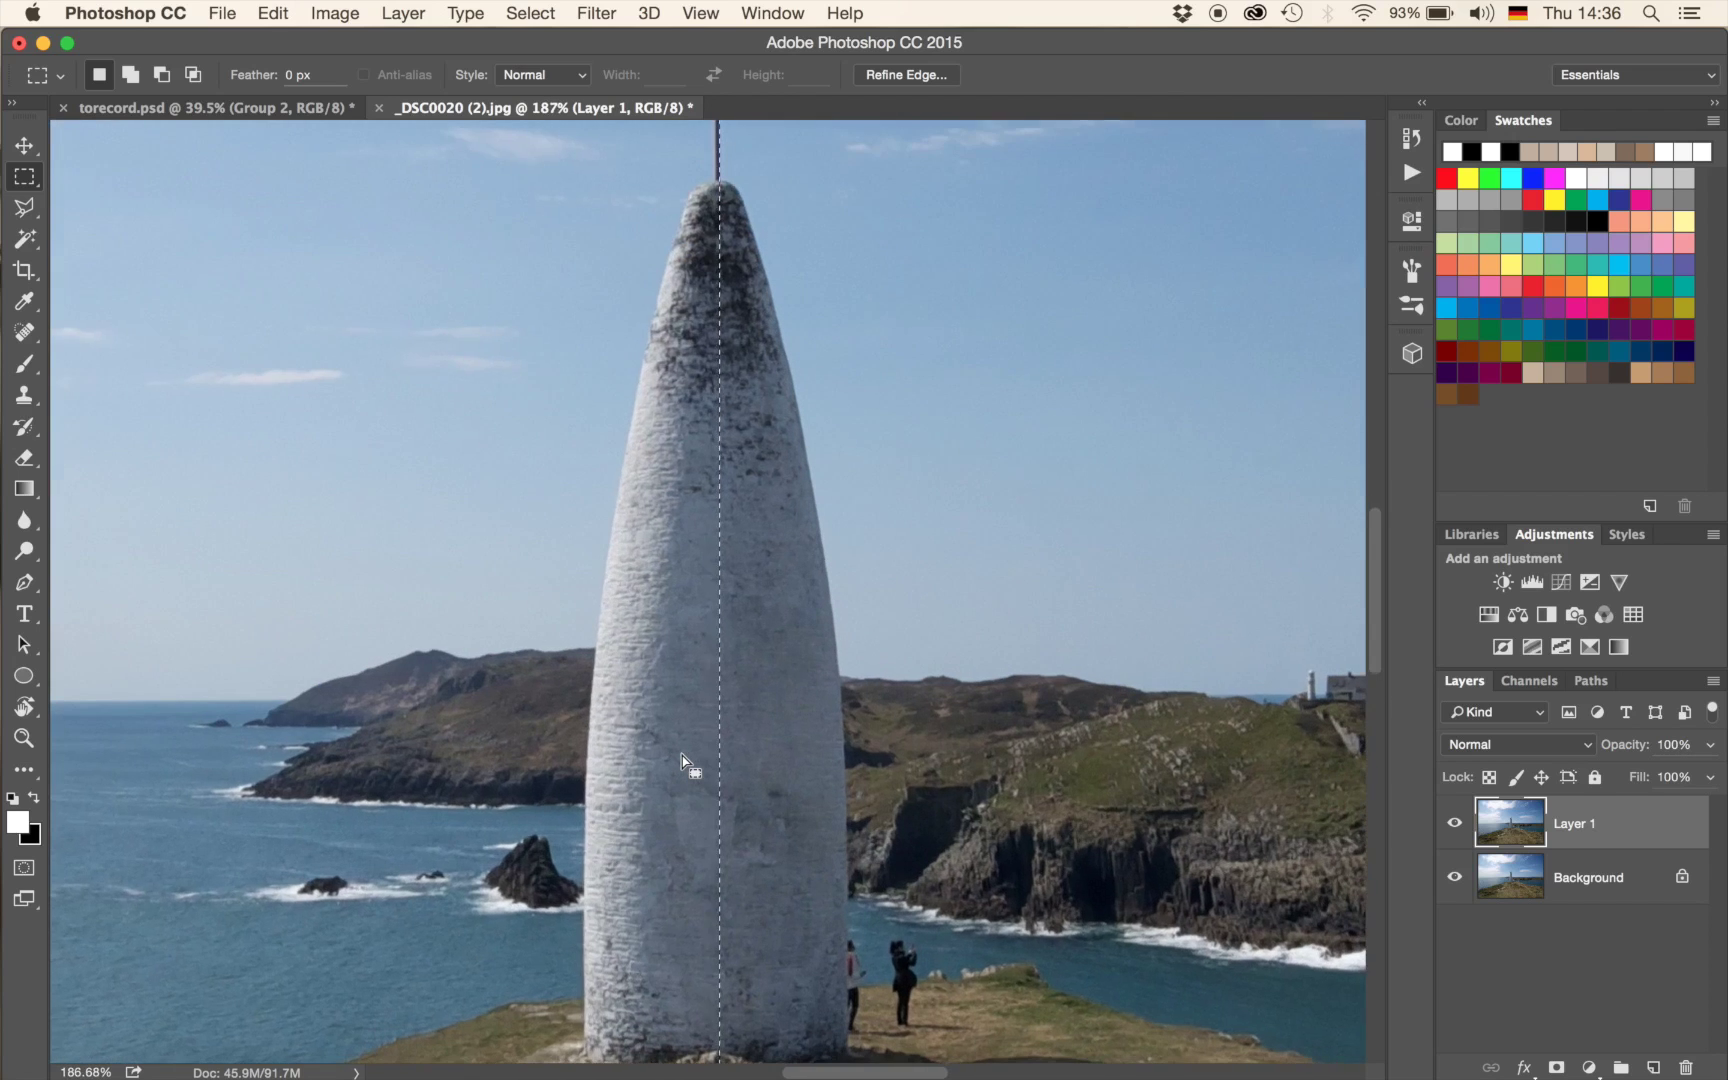
{"action": "scroll", "coordinate": [682, 760], "scroll_direction": "up", "scroll_amount": 3}
{"action": "scroll", "coordinate": [682, 756], "scroll_direction": "up", "scroll_amount": 3}
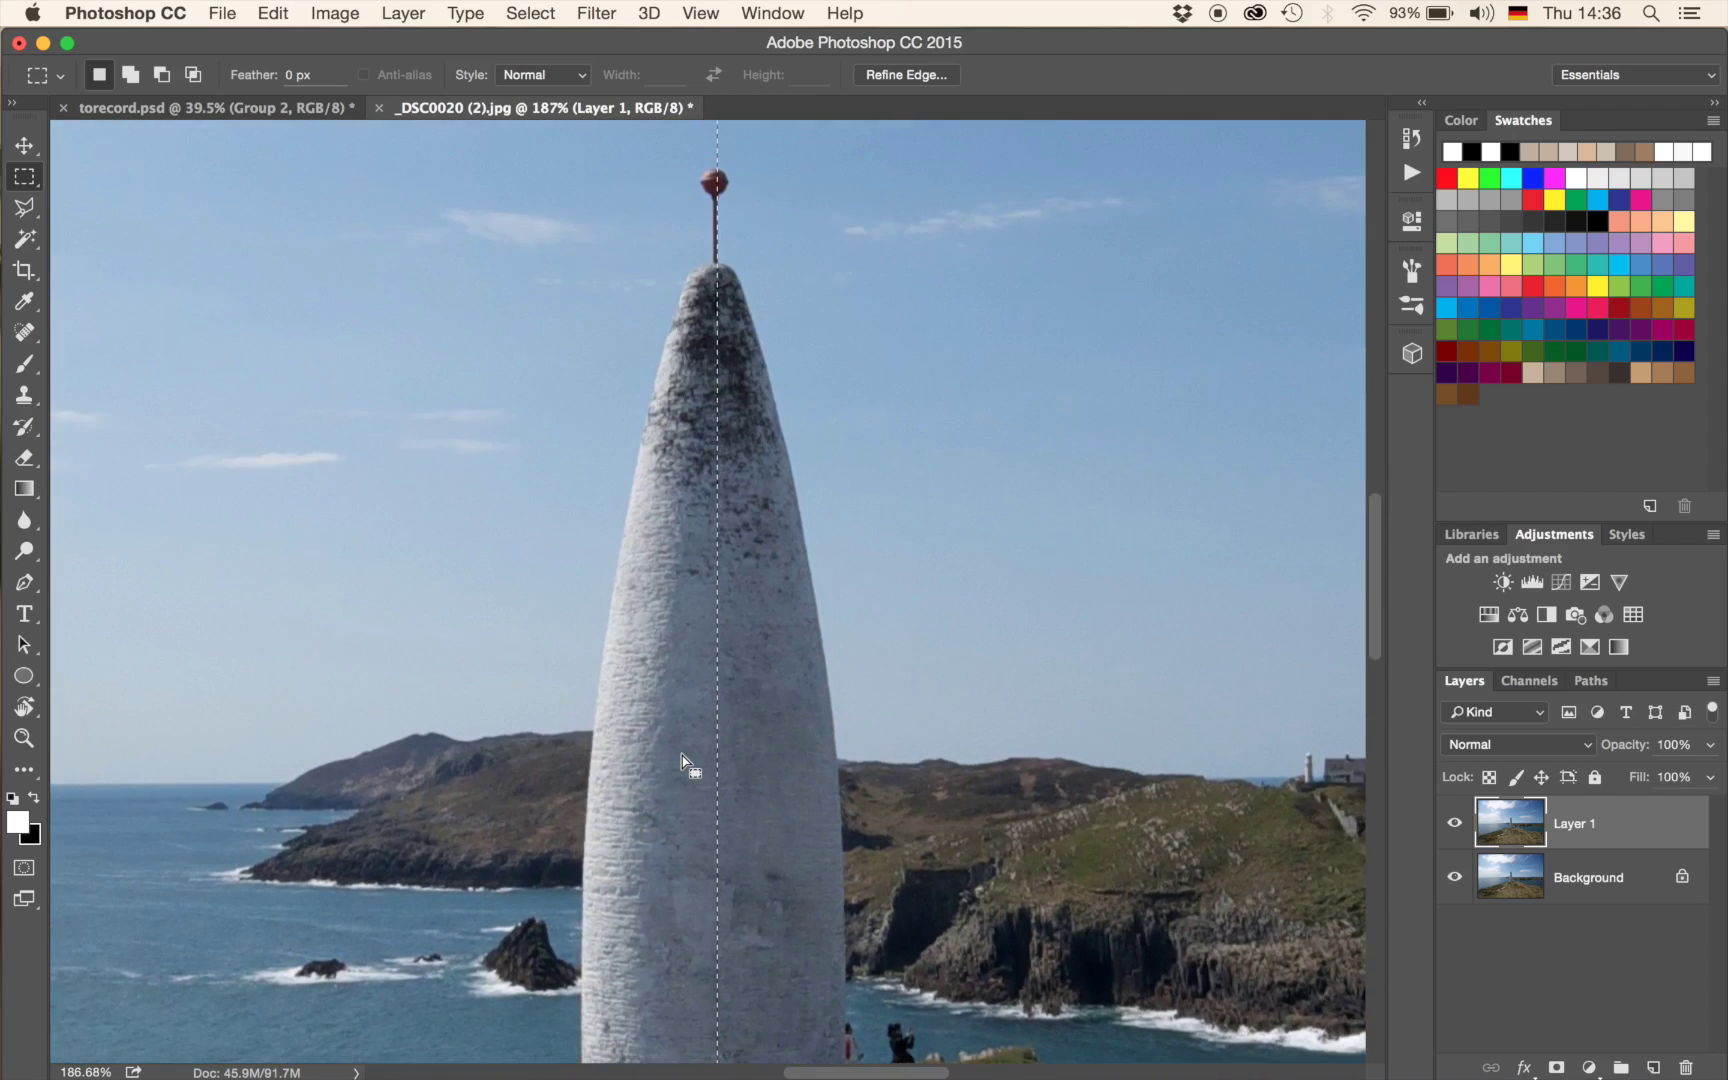
{"action": "scroll", "coordinate": [682, 756], "scroll_direction": "down", "scroll_amount": 3}
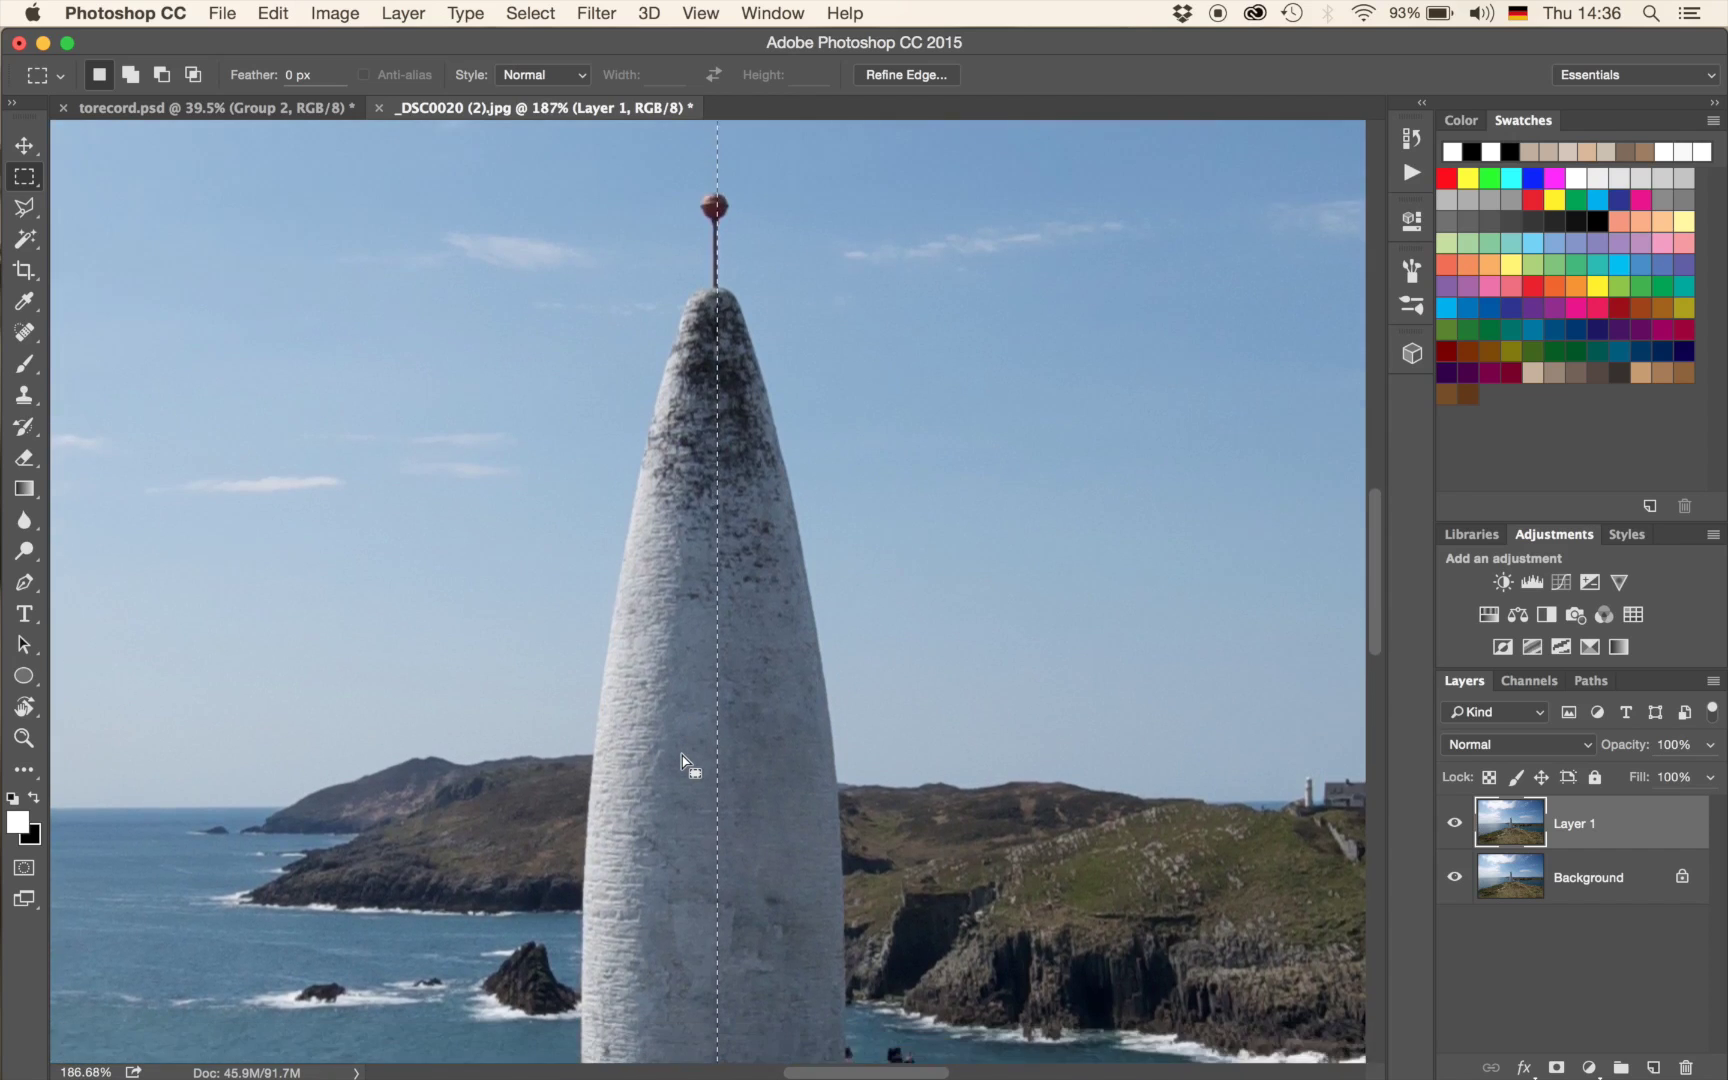
{"action": "scroll", "coordinate": [682, 756], "scroll_direction": "down", "scroll_amount": 3}
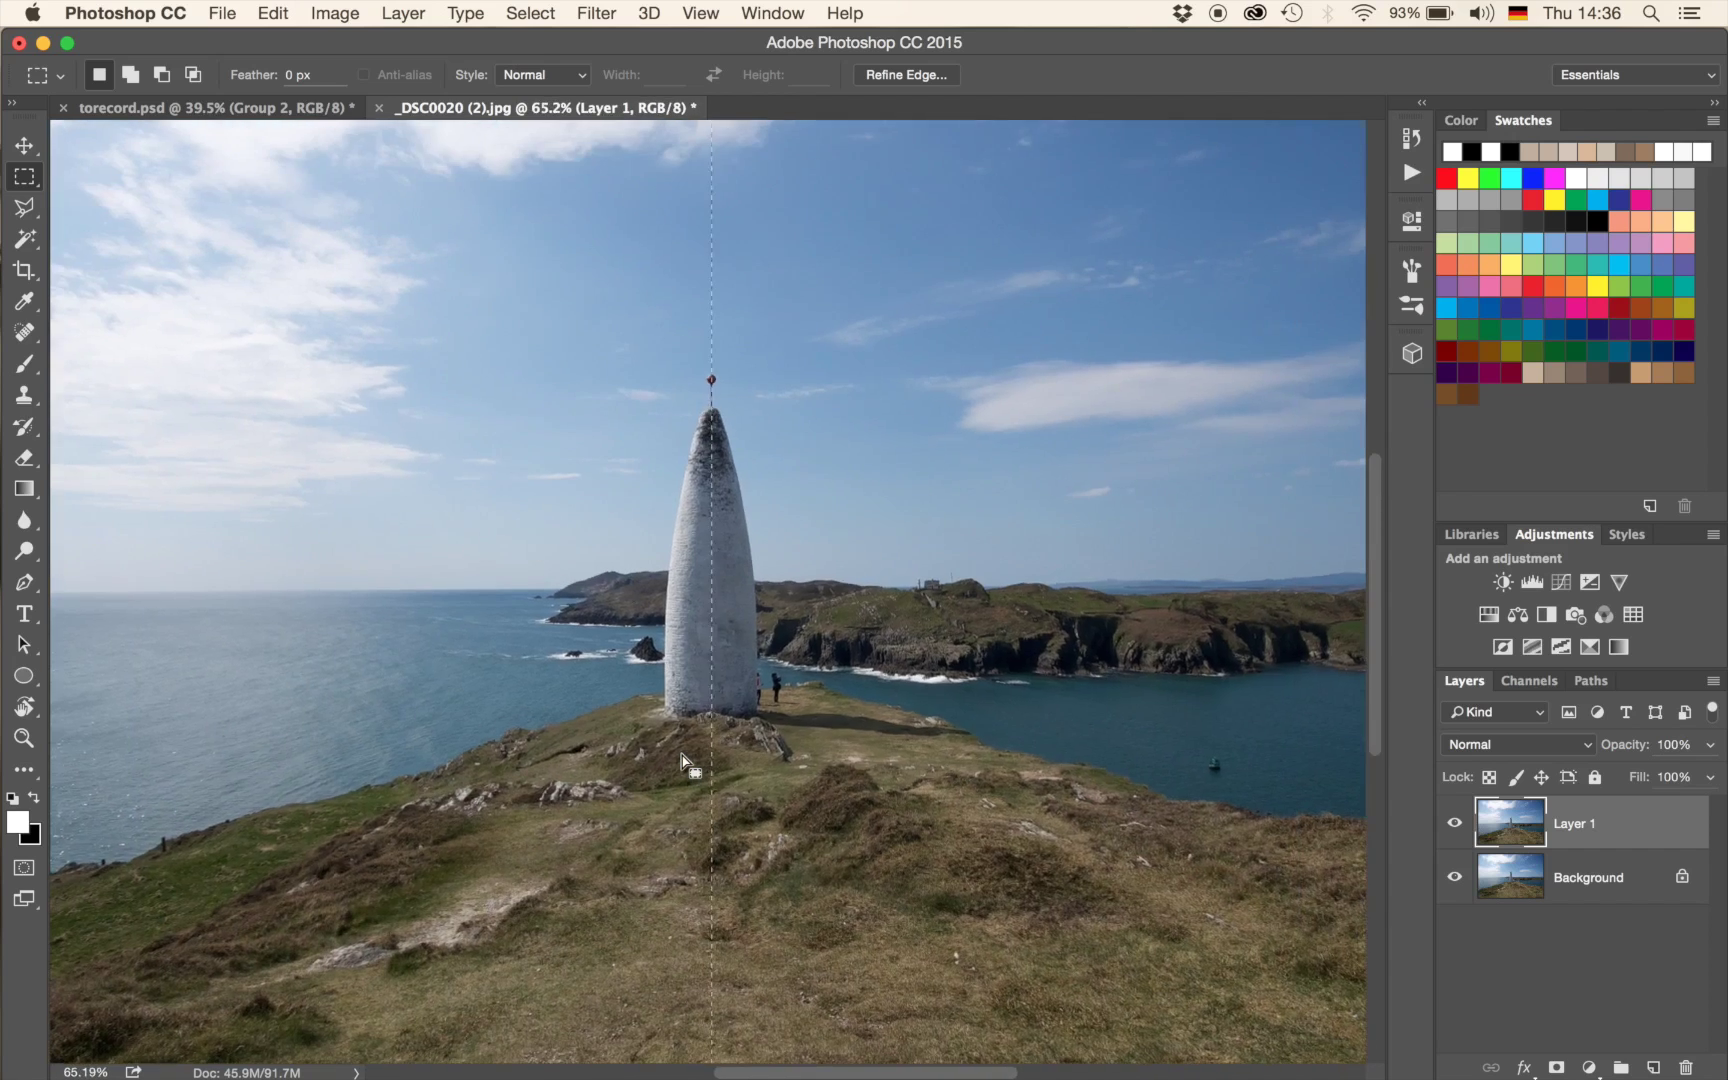
{"action": "scroll", "coordinate": [682, 756], "scroll_direction": "down", "scroll_amount": 3}
Copy the selected half to a new layer and flip it across the tower's centre line with Free Transform, width -99.11%.
{"action": "key", "text": "super+j"}
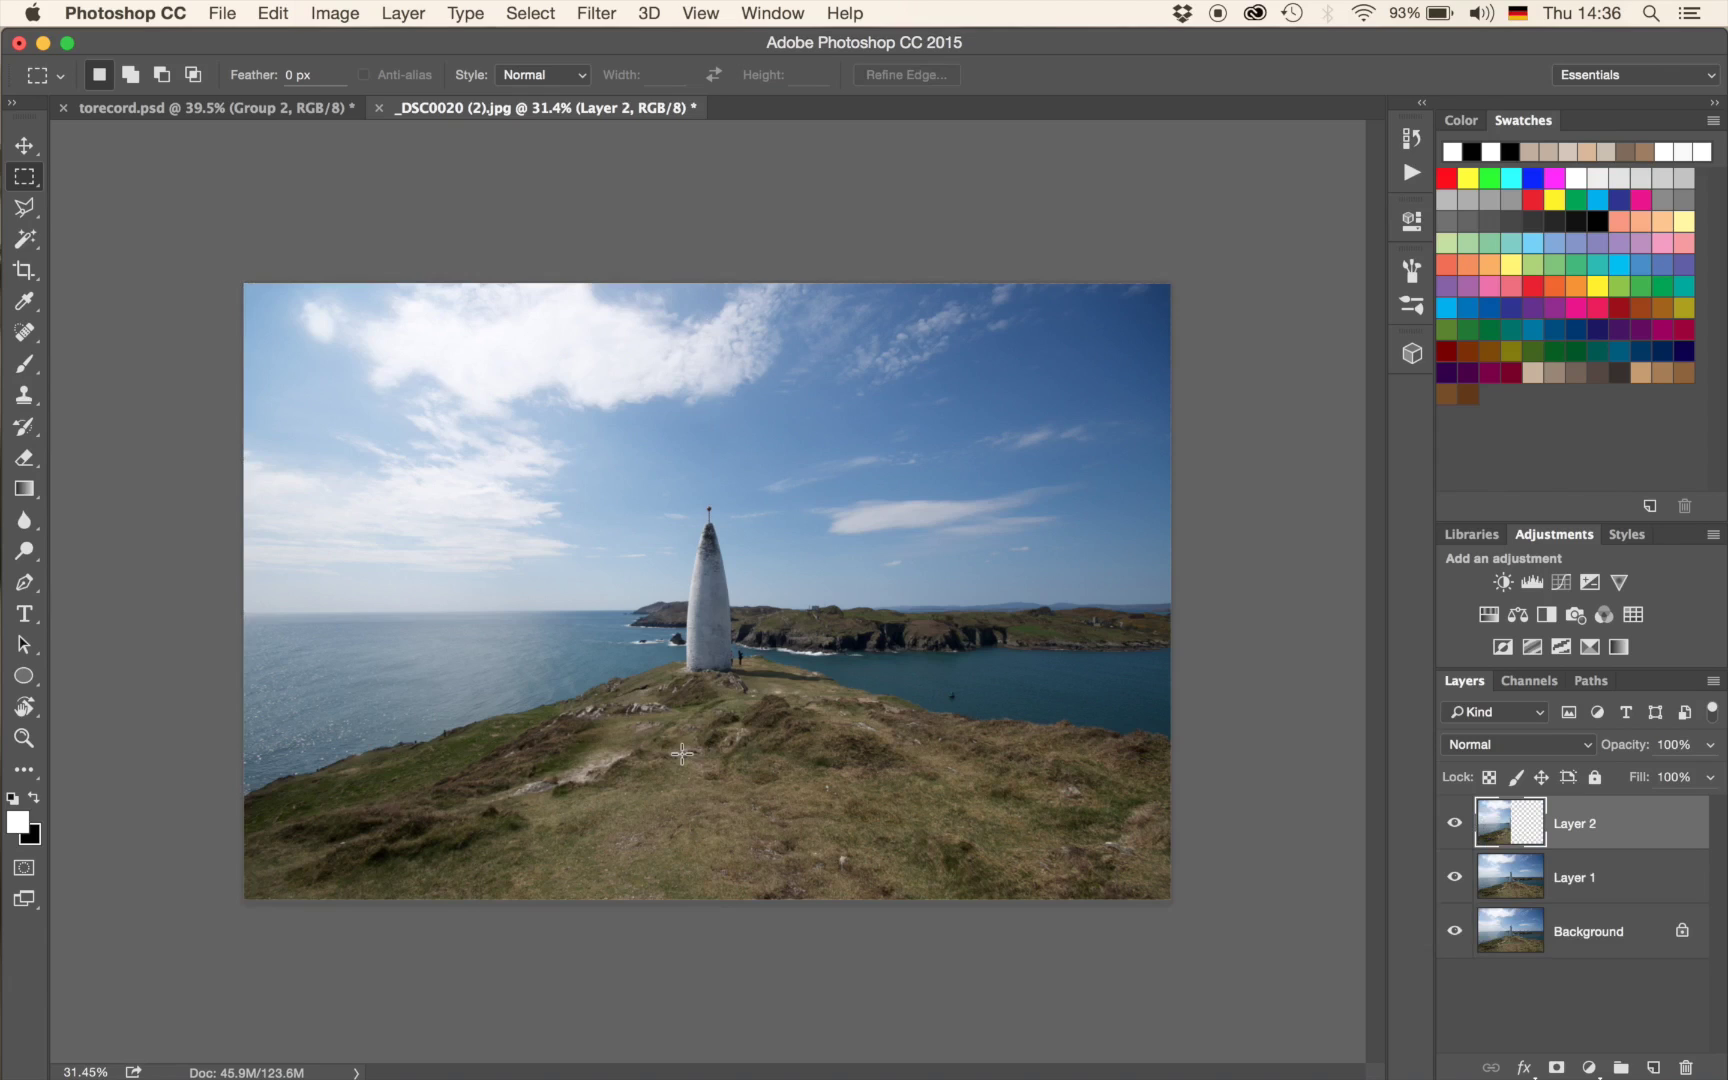
{"action": "key", "text": "super+t"}
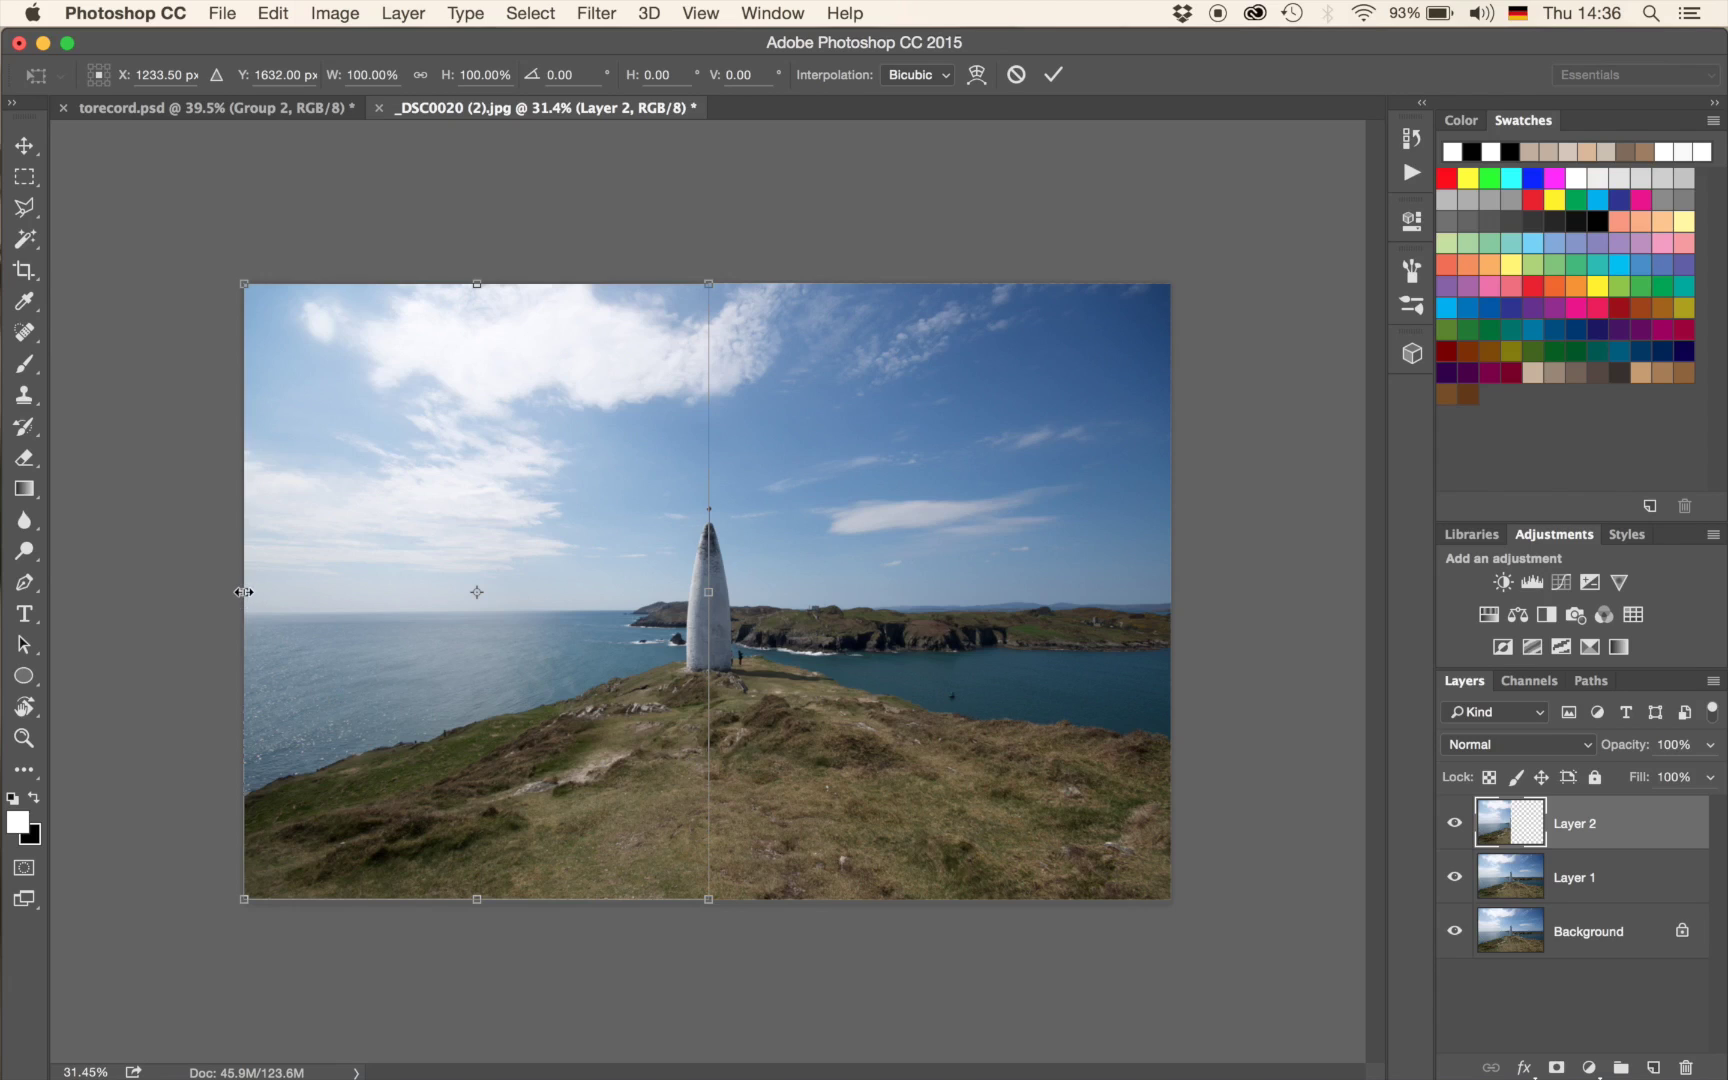
{"action": "left_click_drag", "start_coordinate": [243, 592], "coordinate": [1176, 591]}
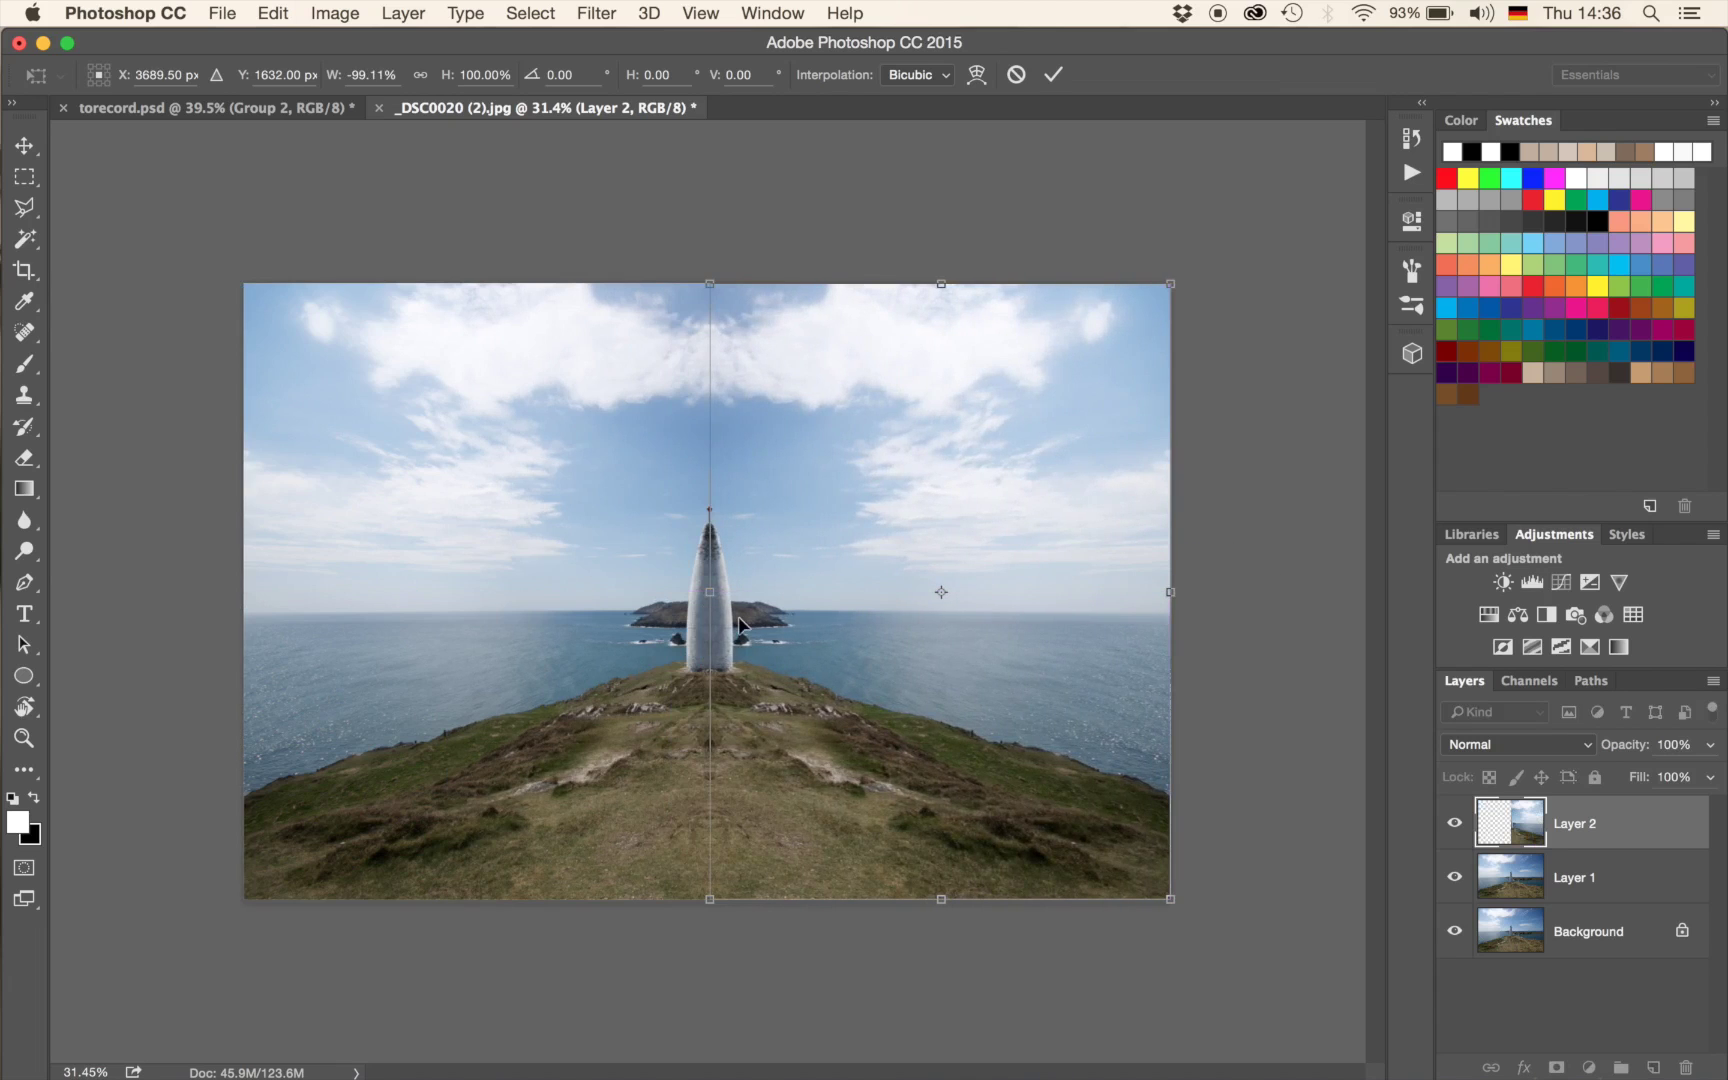
{"action": "scroll", "coordinate": [740, 625], "scroll_direction": "up", "scroll_amount": 2}
{"action": "scroll", "coordinate": [739, 625], "scroll_direction": "up", "scroll_amount": 4}
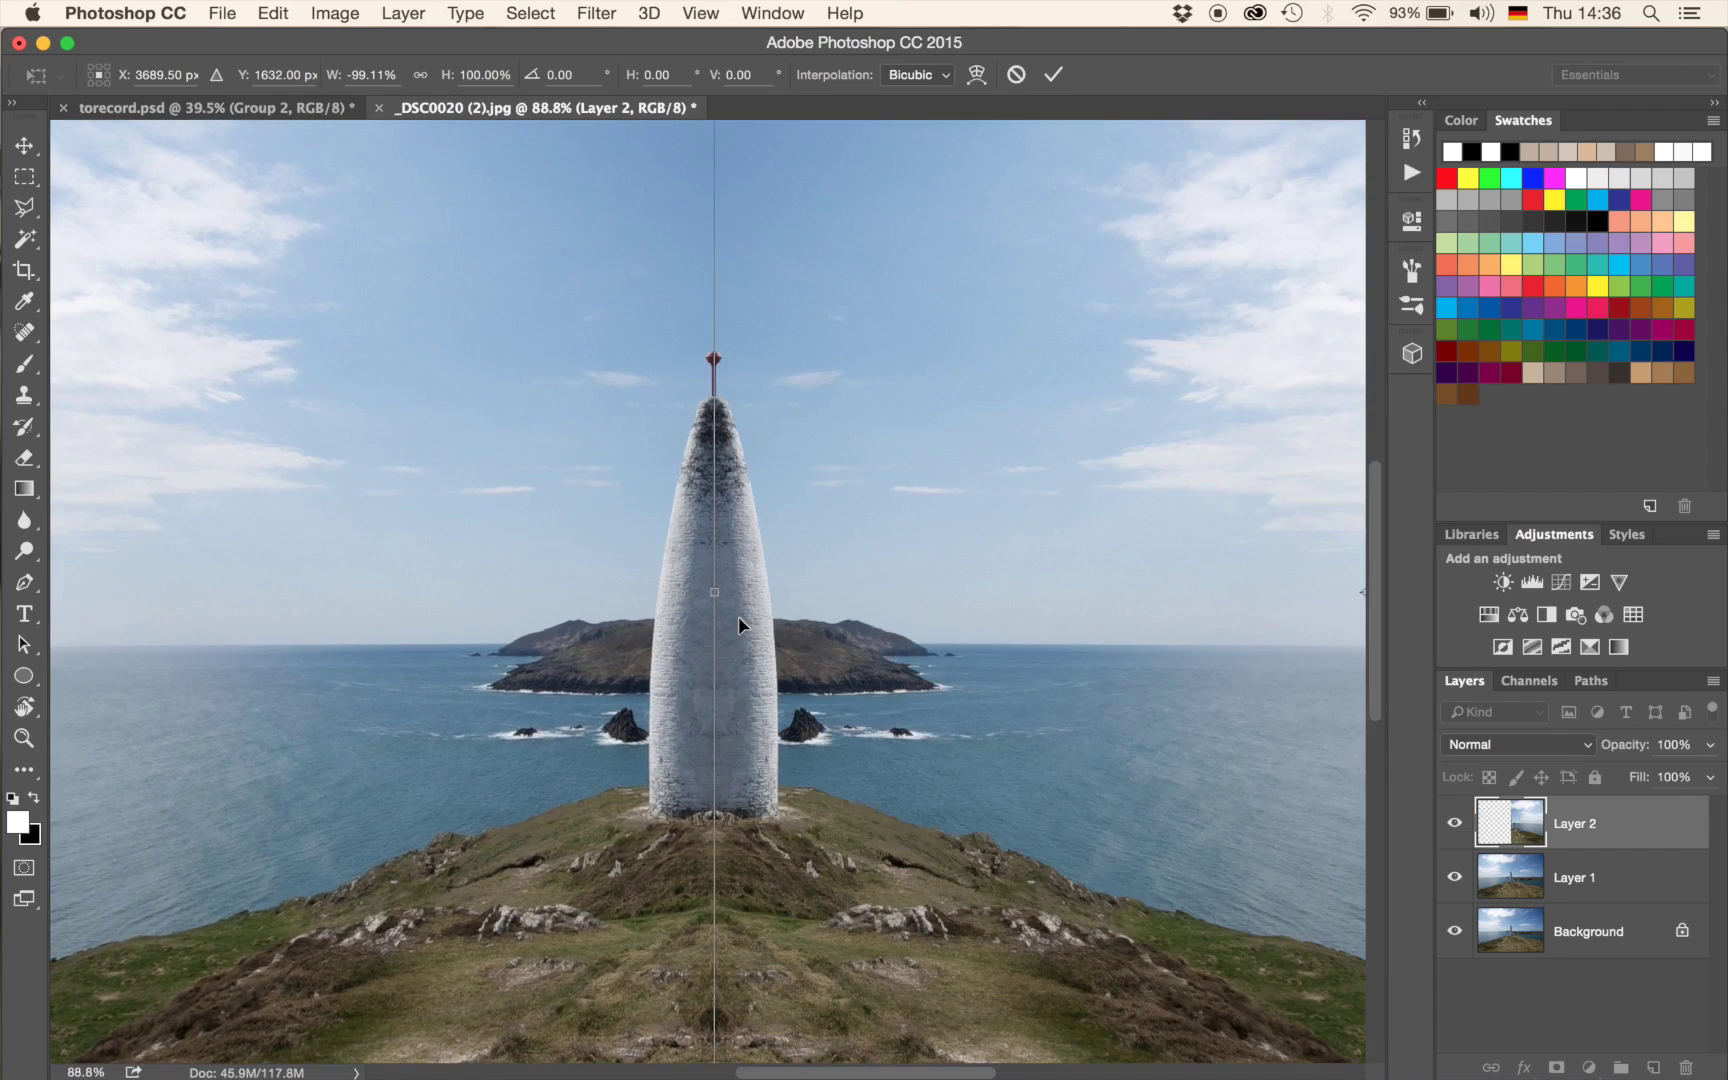
Hide the transform outline and nudge the mirrored half horizontally to X 3687.50 px so both tower halves join.
{"action": "key", "text": "super+h"}
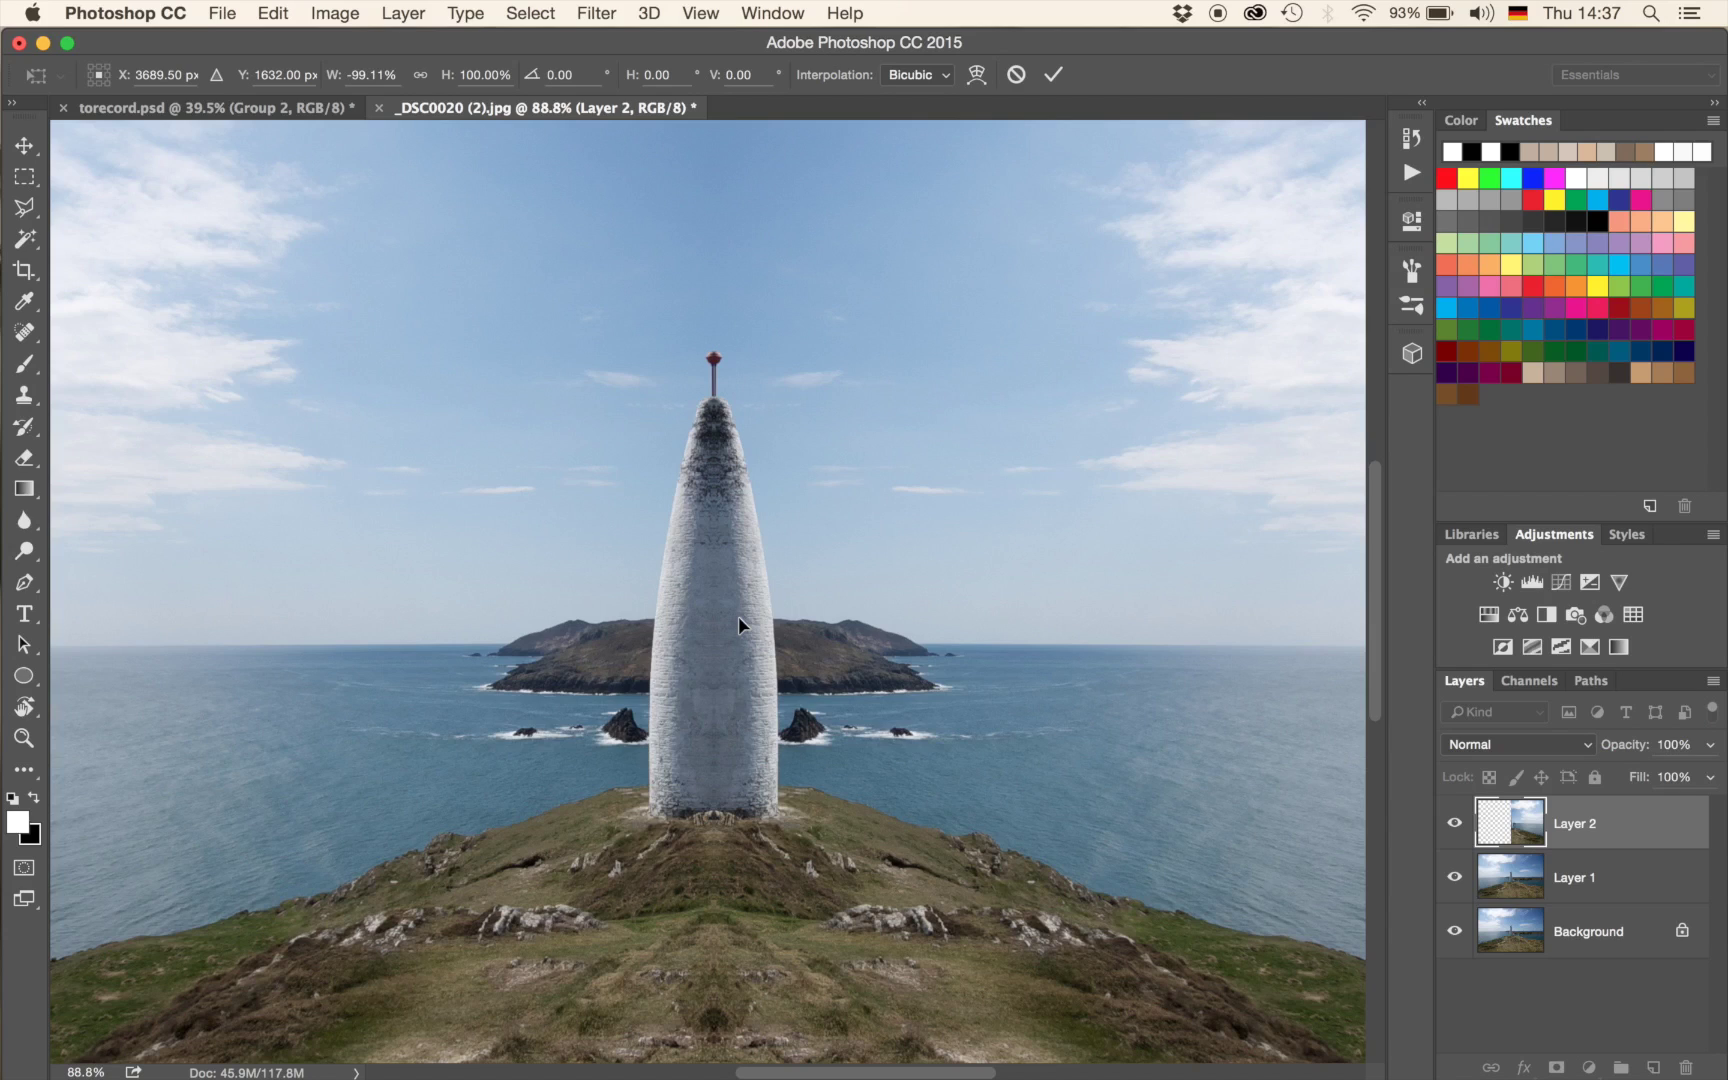
{"action": "key", "text": "Left"}
{"action": "key", "text": "Left"}
{"action": "key", "text": "Left"}
{"action": "key", "text": "Left"}
{"action": "key", "text": "Left"}
{"action": "key", "text": "Left"}
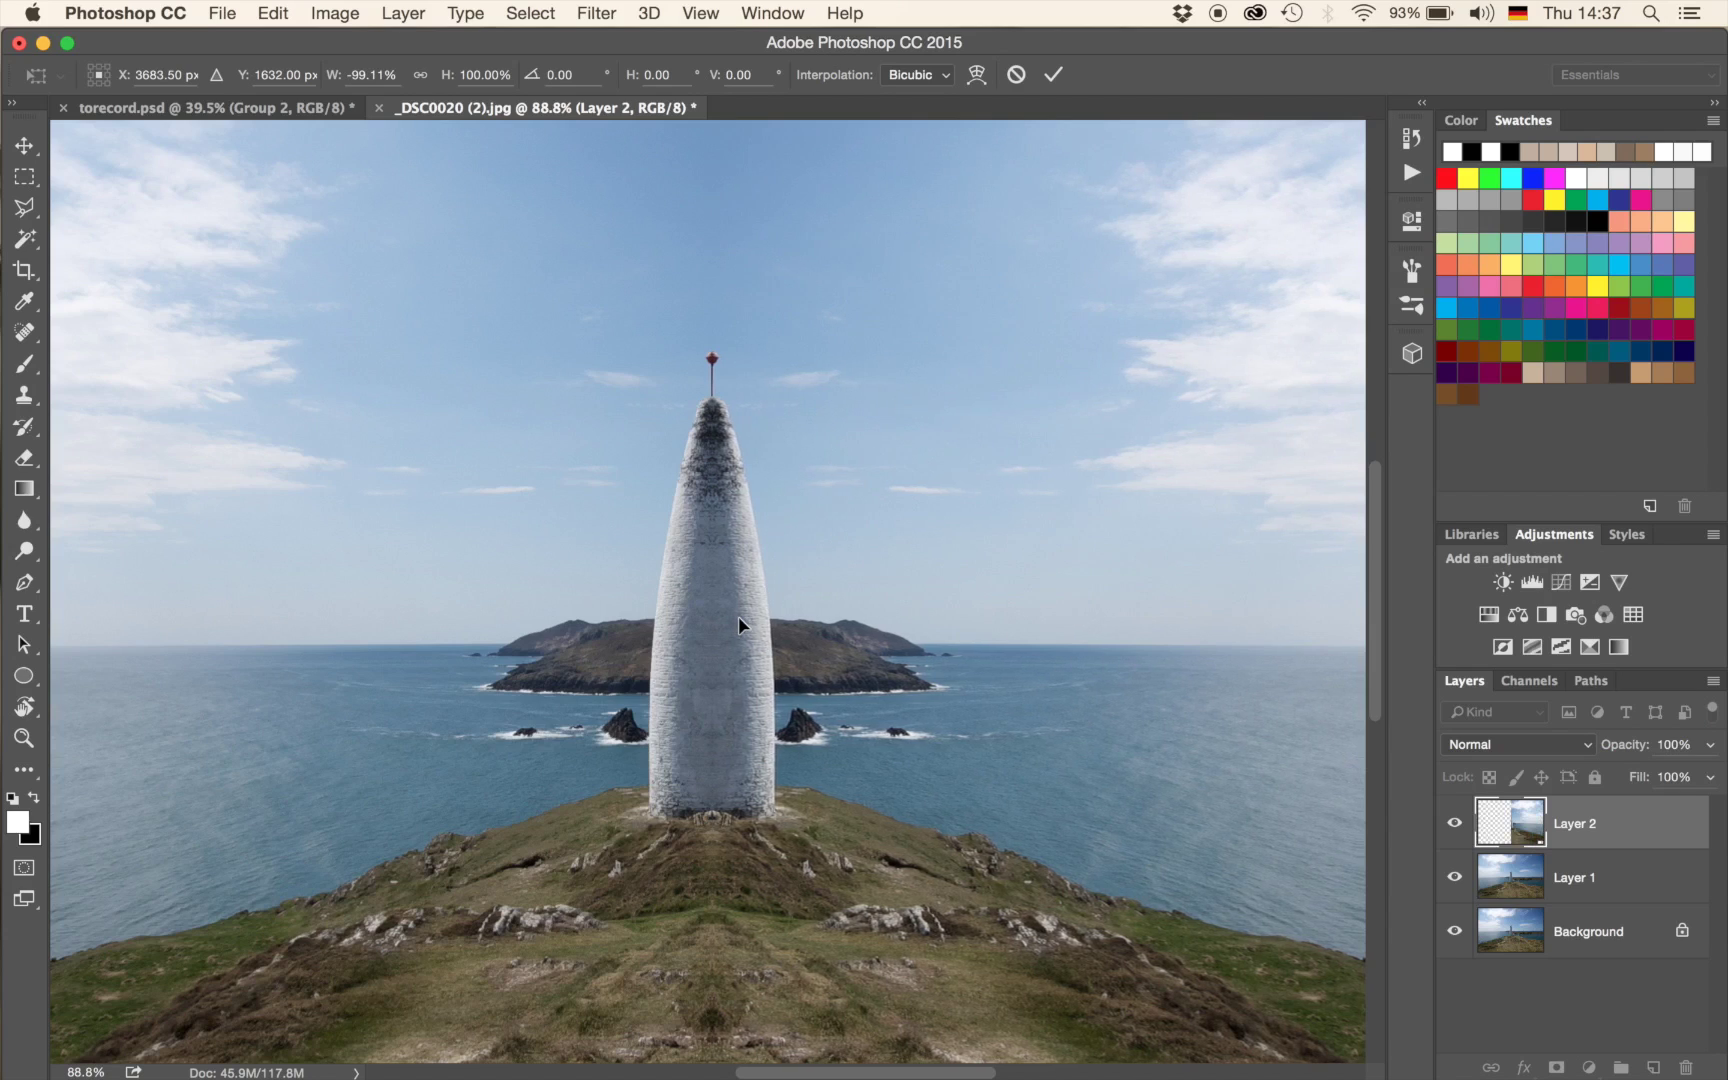
{"action": "key", "text": "shift+Left"}
{"action": "key", "text": "shift+Left"}
{"action": "key", "text": "shift+Left"}
{"action": "key", "text": "shift+Left"}
{"action": "key", "text": "shift+Left"}
{"action": "key", "text": "shift+Left"}
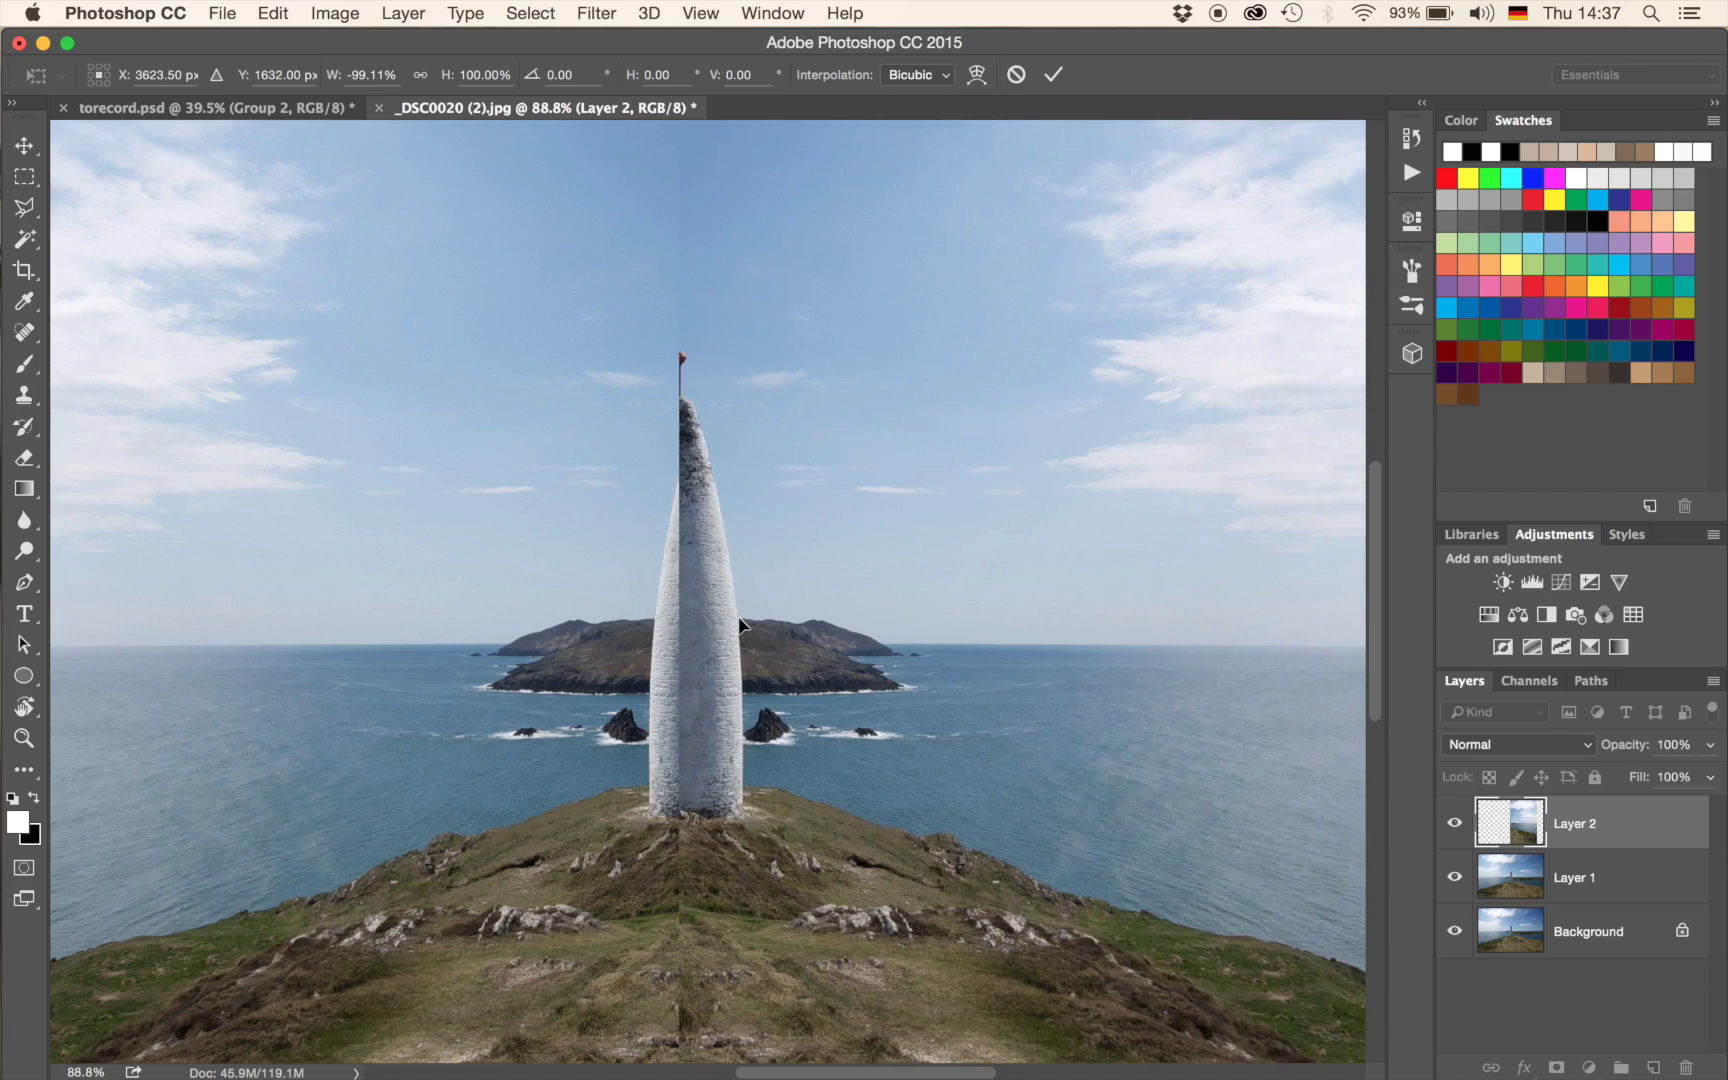
{"action": "key", "text": "shift+Right"}
{"action": "key", "text": "shift+Right"}
{"action": "key", "text": "shift+Right"}
{"action": "key", "text": "shift+Right"}
{"action": "key", "text": "shift+Right"}
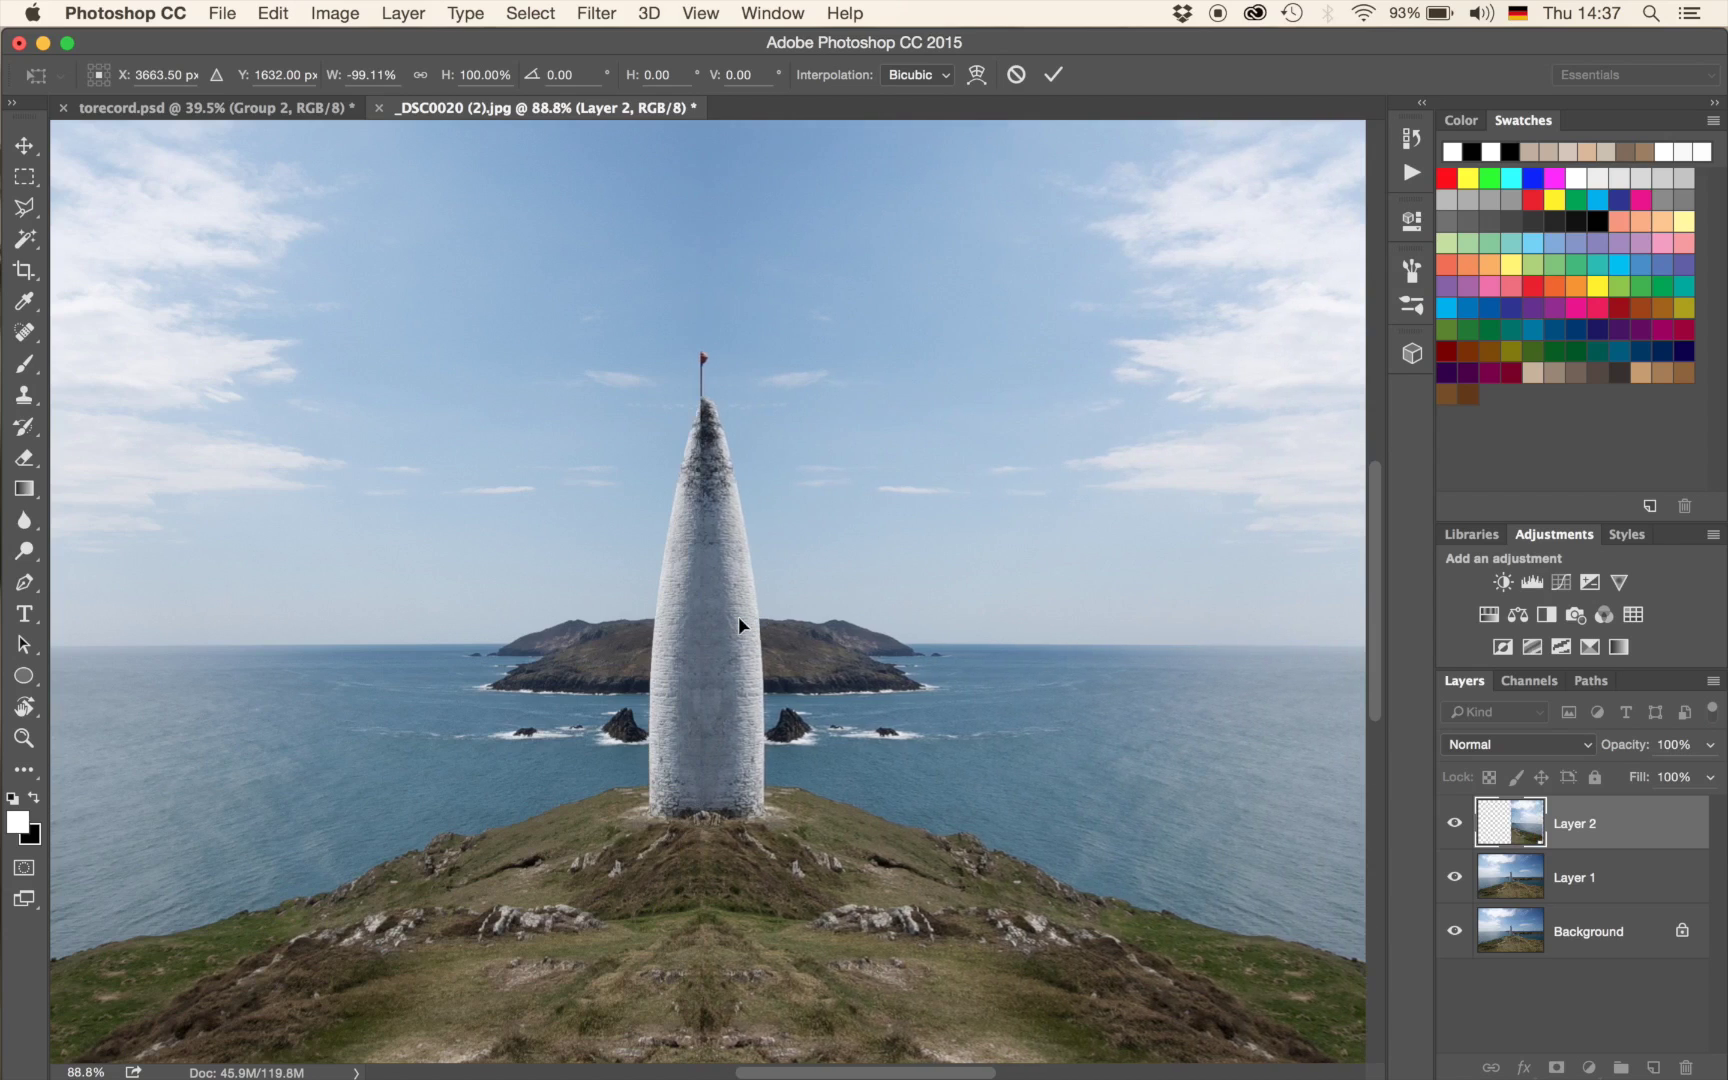
{"action": "key", "text": "shift+Right"}
{"action": "key", "text": "Right"}
{"action": "key", "text": "Right"}
{"action": "key", "text": "Right"}
{"action": "key", "text": "Right"}
{"action": "key", "text": "Right"}
{"action": "key", "text": "Right"}
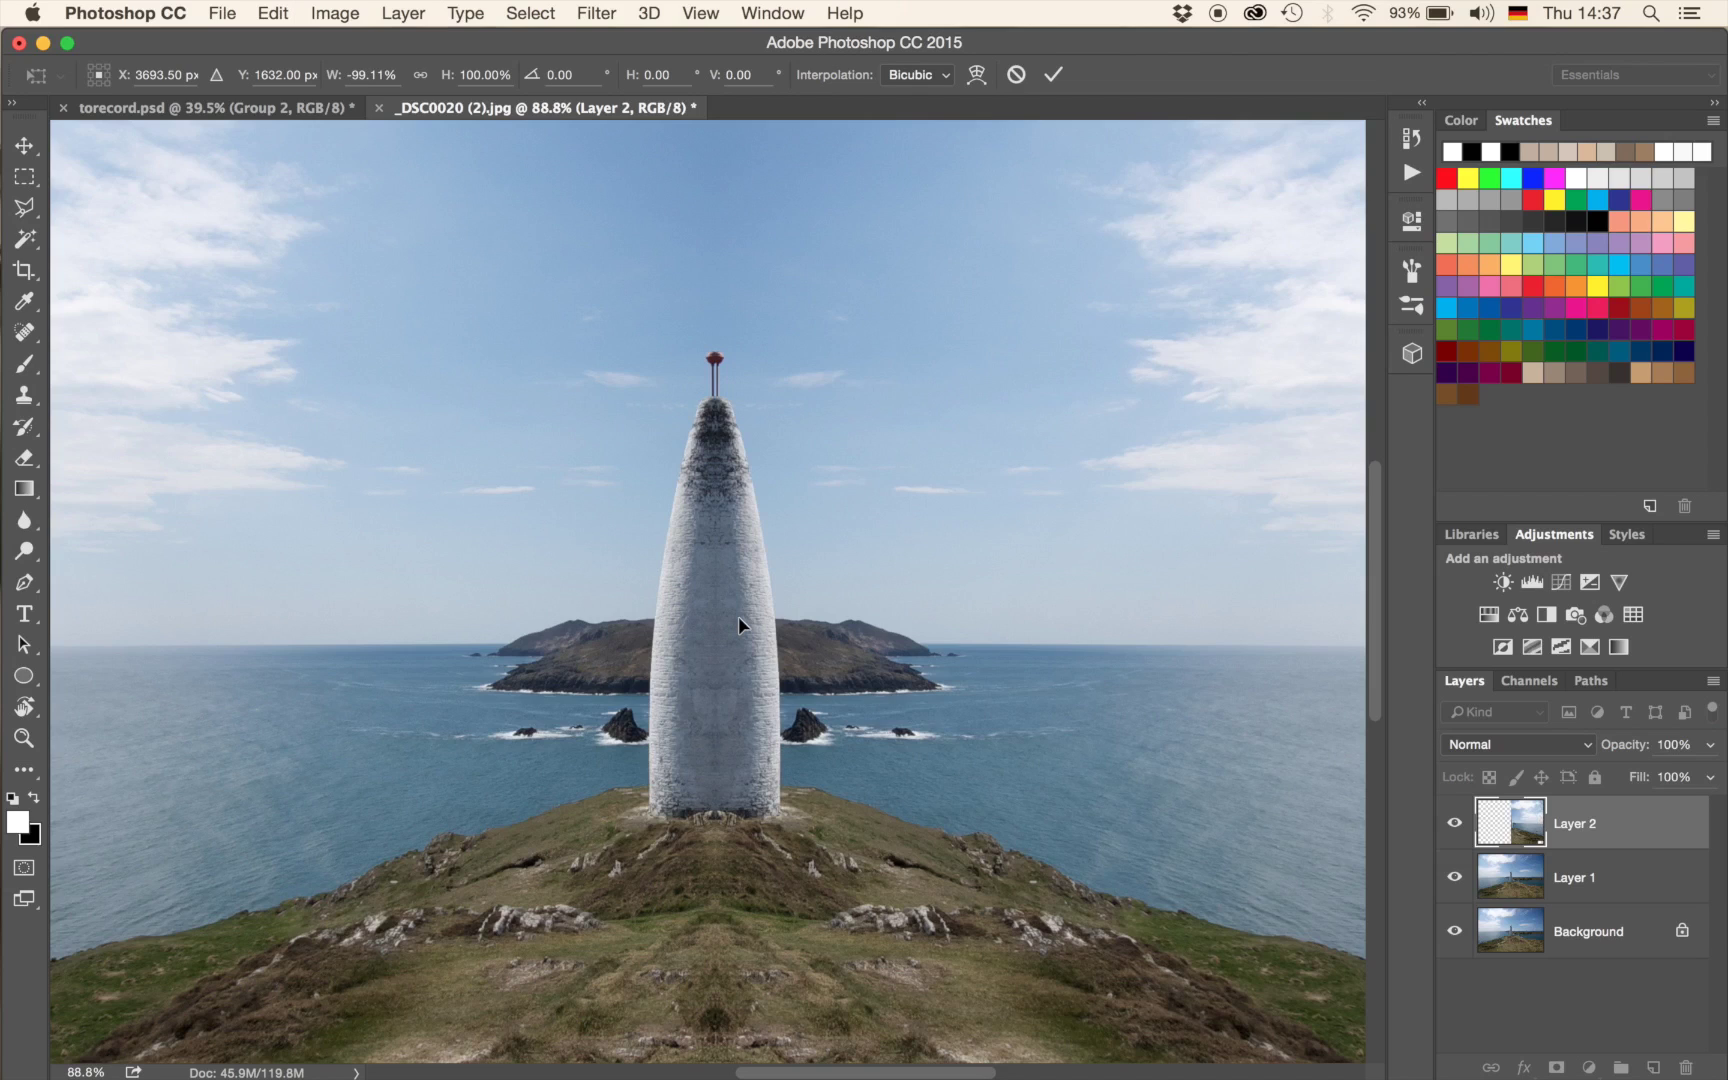
{"action": "key", "text": "Left"}
{"action": "key", "text": "Left"}
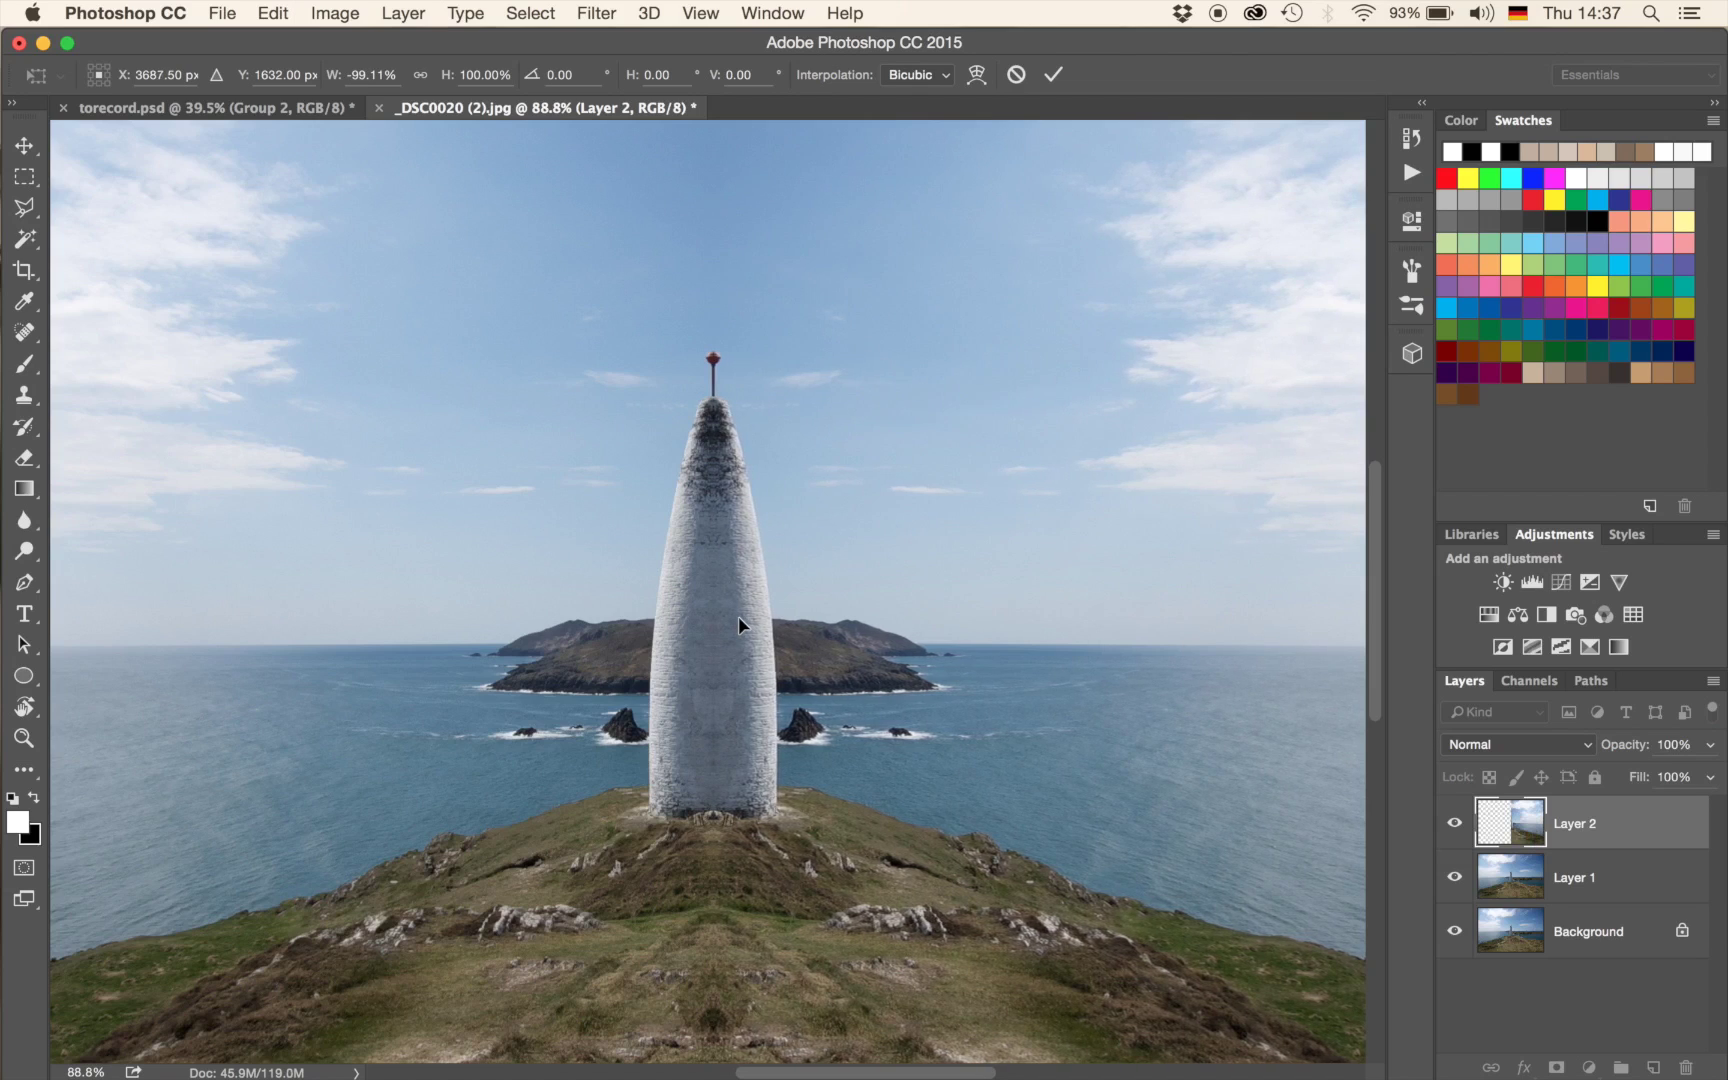
Fine-tune the mirrored half's horizontal position to X 3686.50 px, matching the seam at the tower's red tip.
{"action": "scroll", "coordinate": [738, 616], "scroll_direction": "up", "scroll_amount": 5}
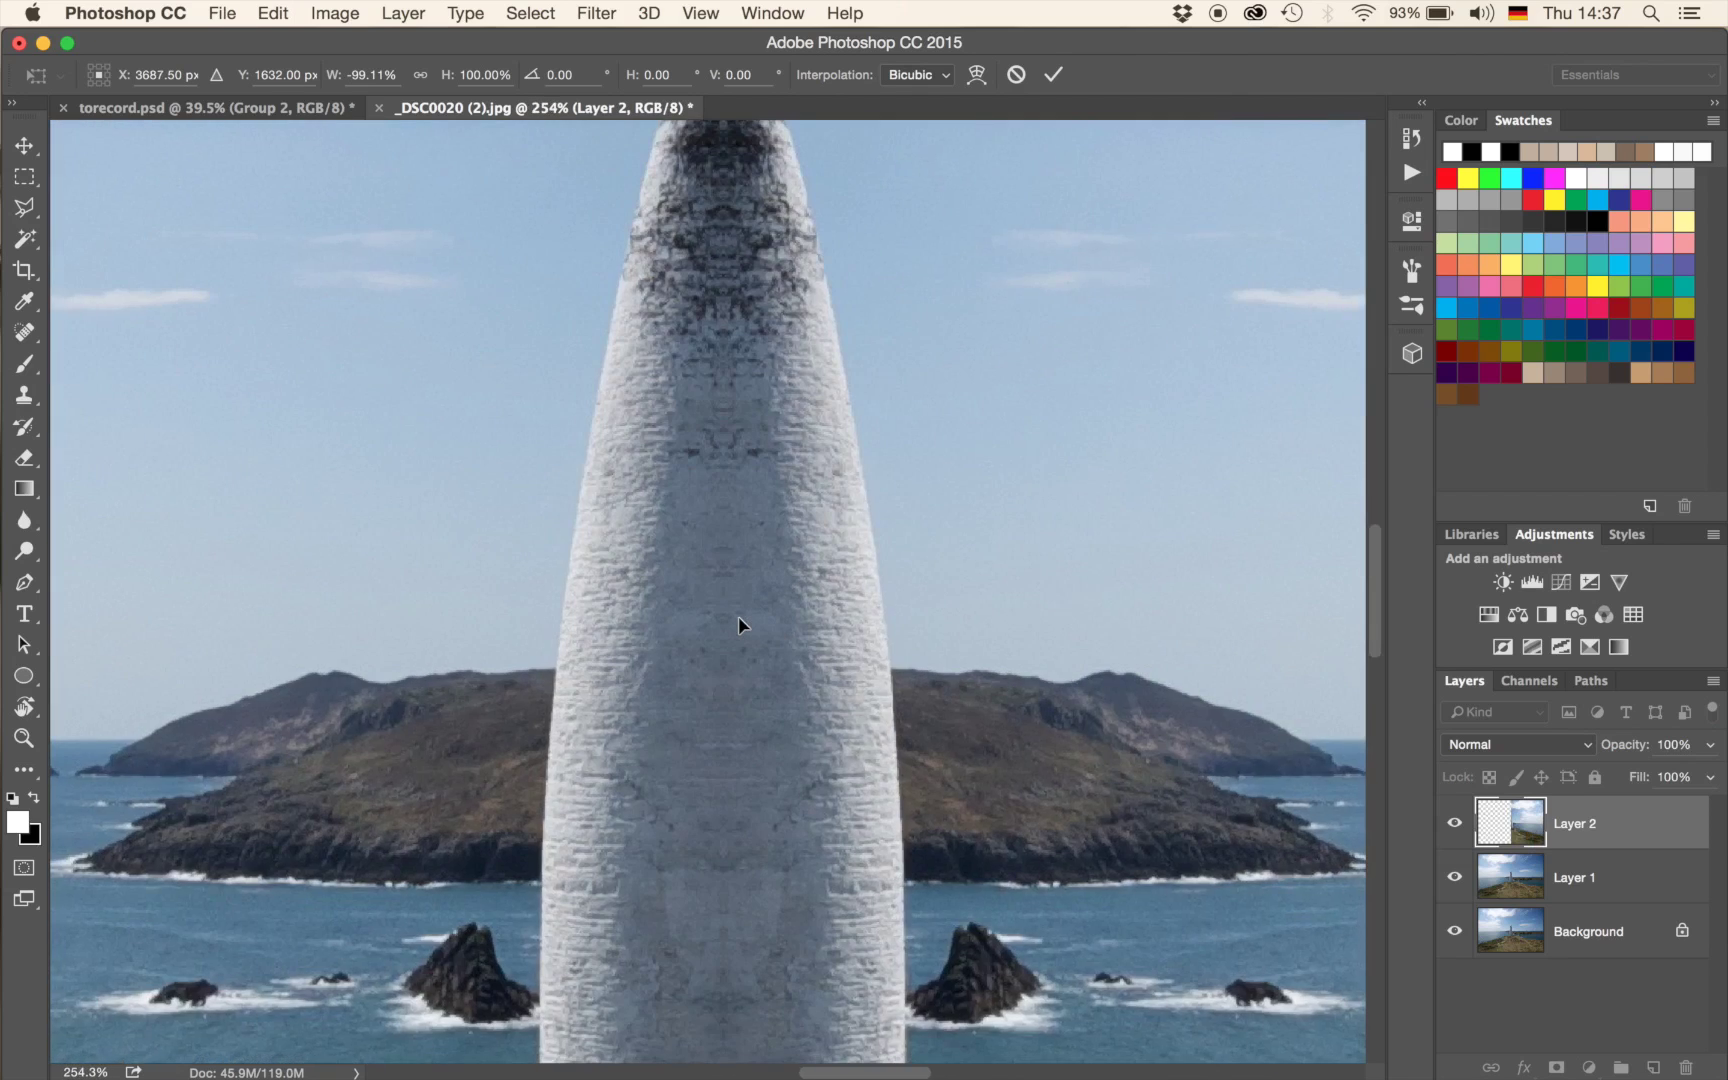
{"action": "scroll", "coordinate": [738, 616], "scroll_direction": "up", "scroll_amount": 3}
{"action": "scroll", "coordinate": [738, 616], "scroll_direction": "up", "scroll_amount": 2}
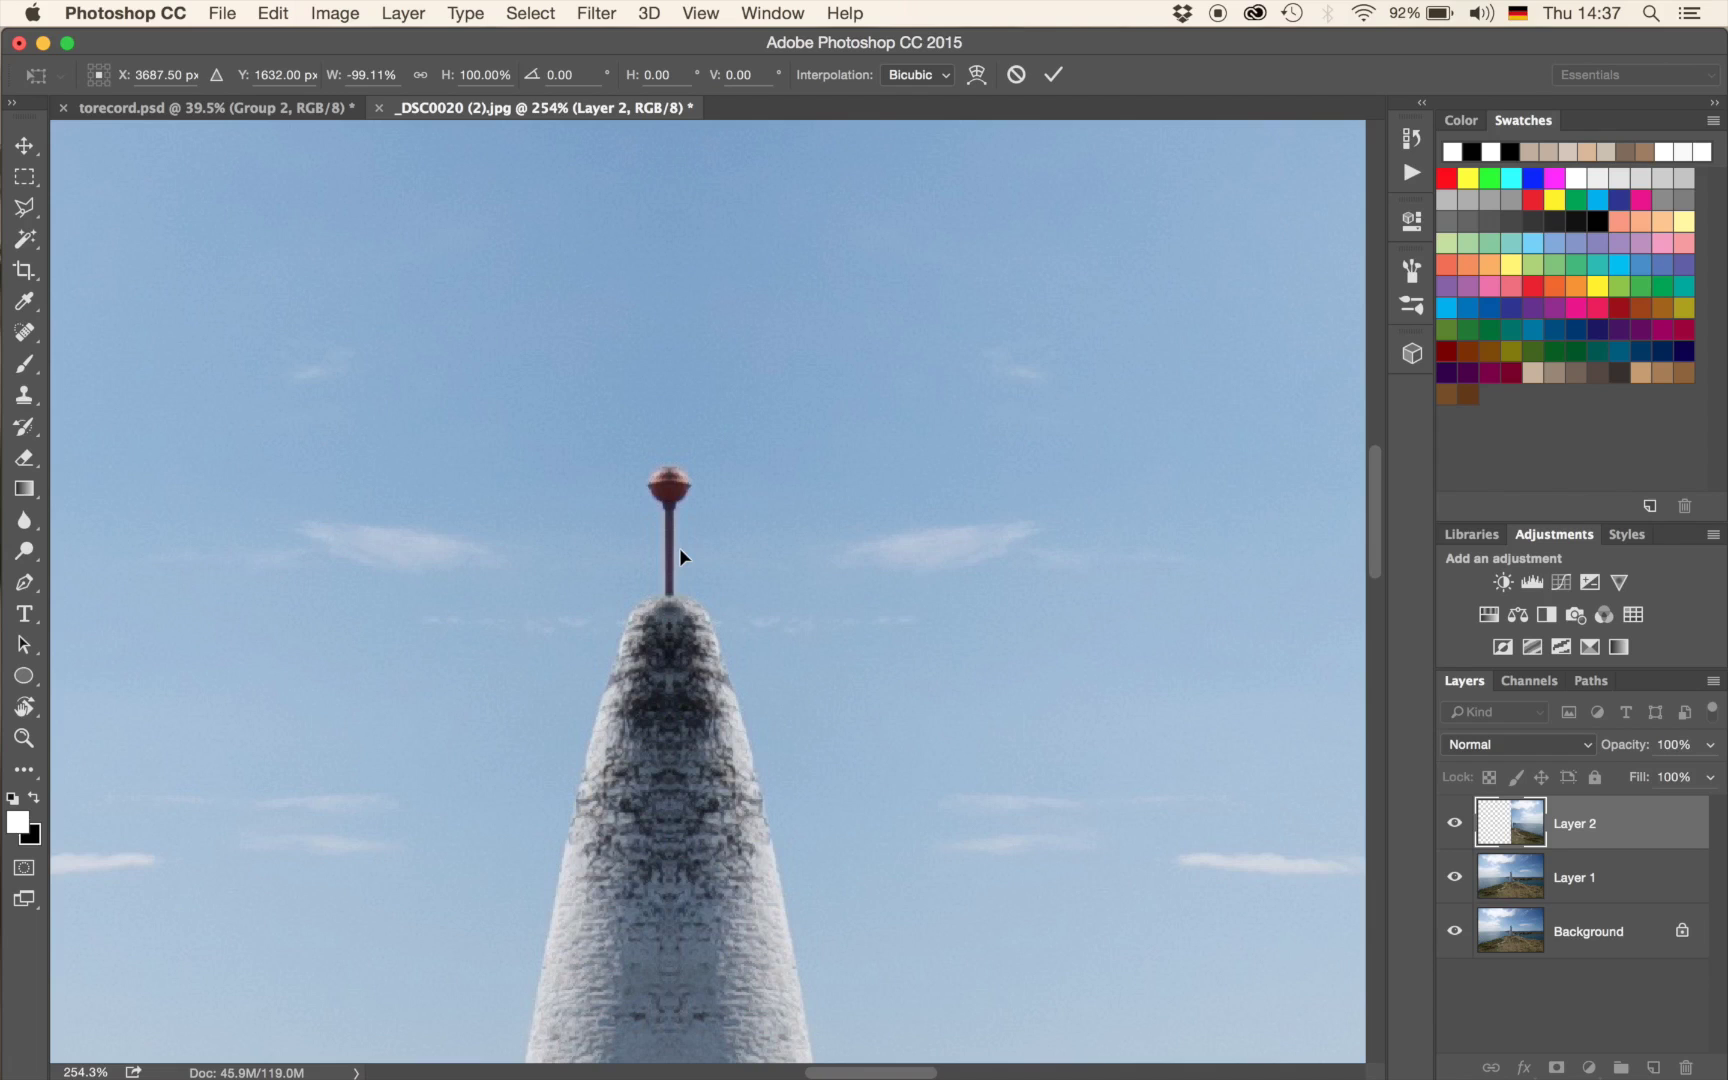
{"action": "key", "text": "Right"}
{"action": "key", "text": "Right"}
{"action": "key", "text": "Right"}
{"action": "key", "text": "Left"}
{"action": "key", "text": "Left"}
{"action": "key", "text": "Left"}
{"action": "key", "text": "Left"}
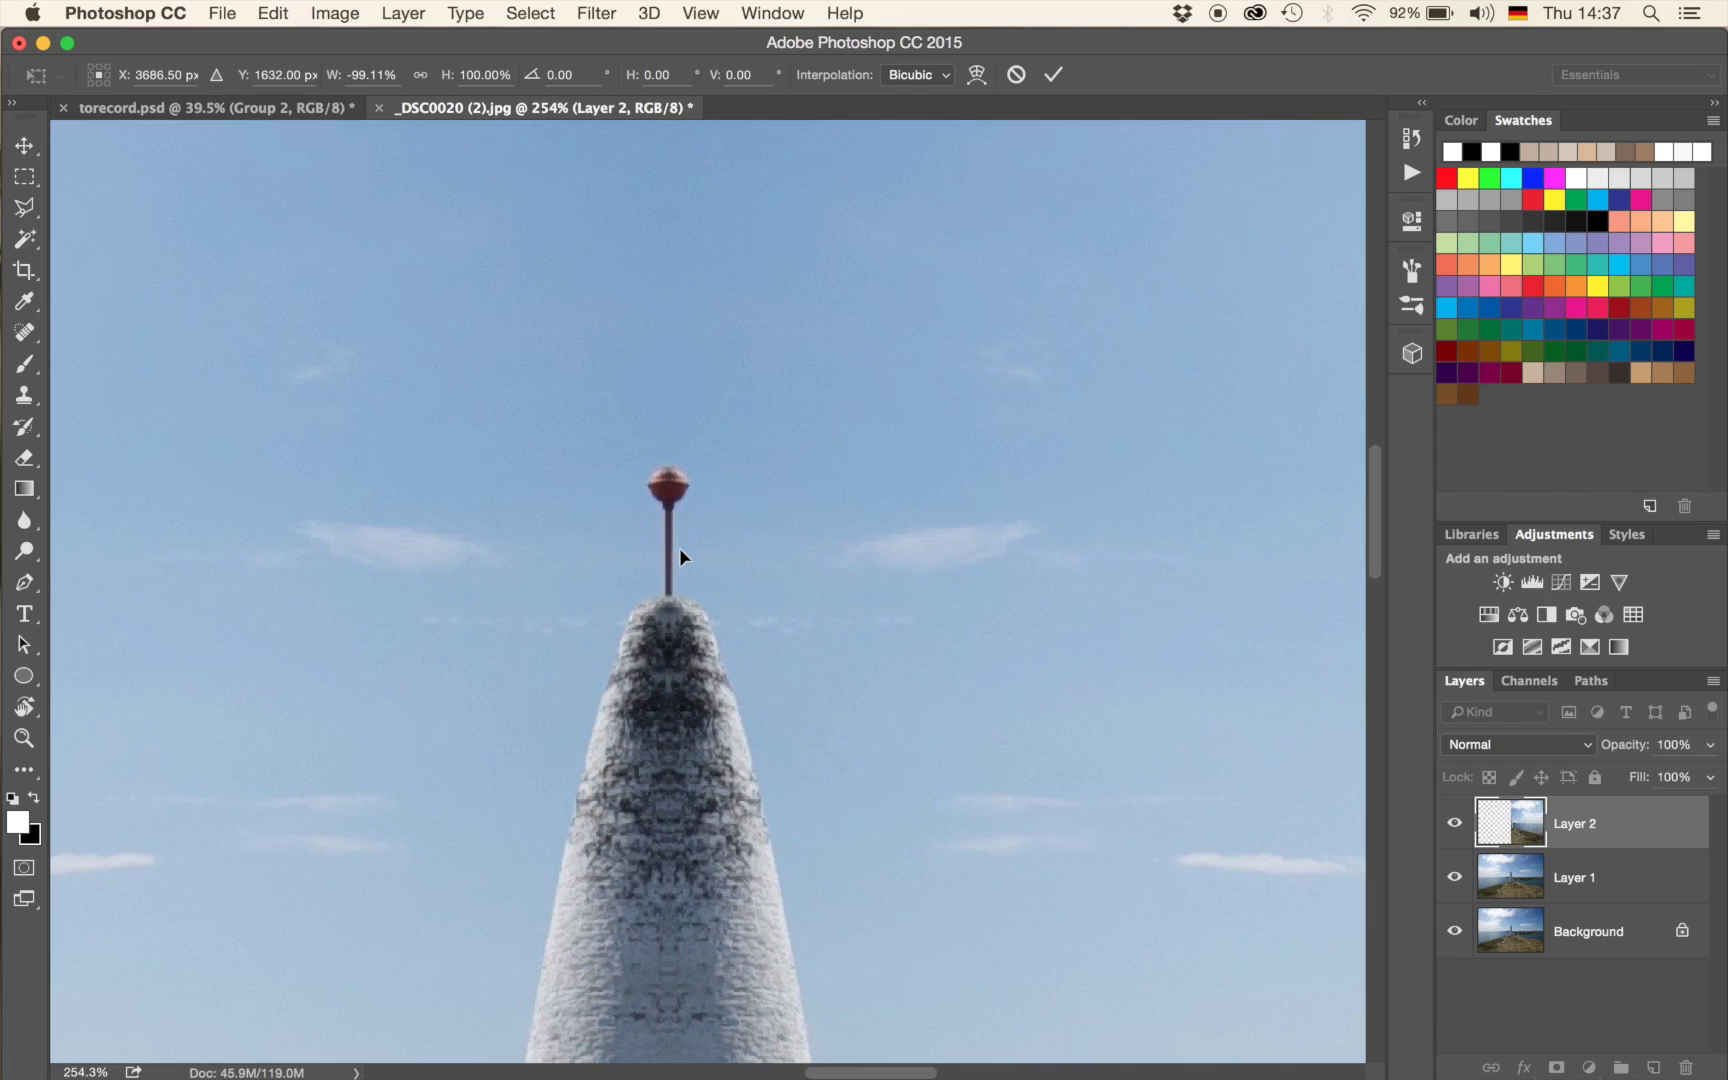
Crop the mirrored landscape to a wide format by trimming equal strips of sky and foreground.
{"action": "key", "text": "super+0"}
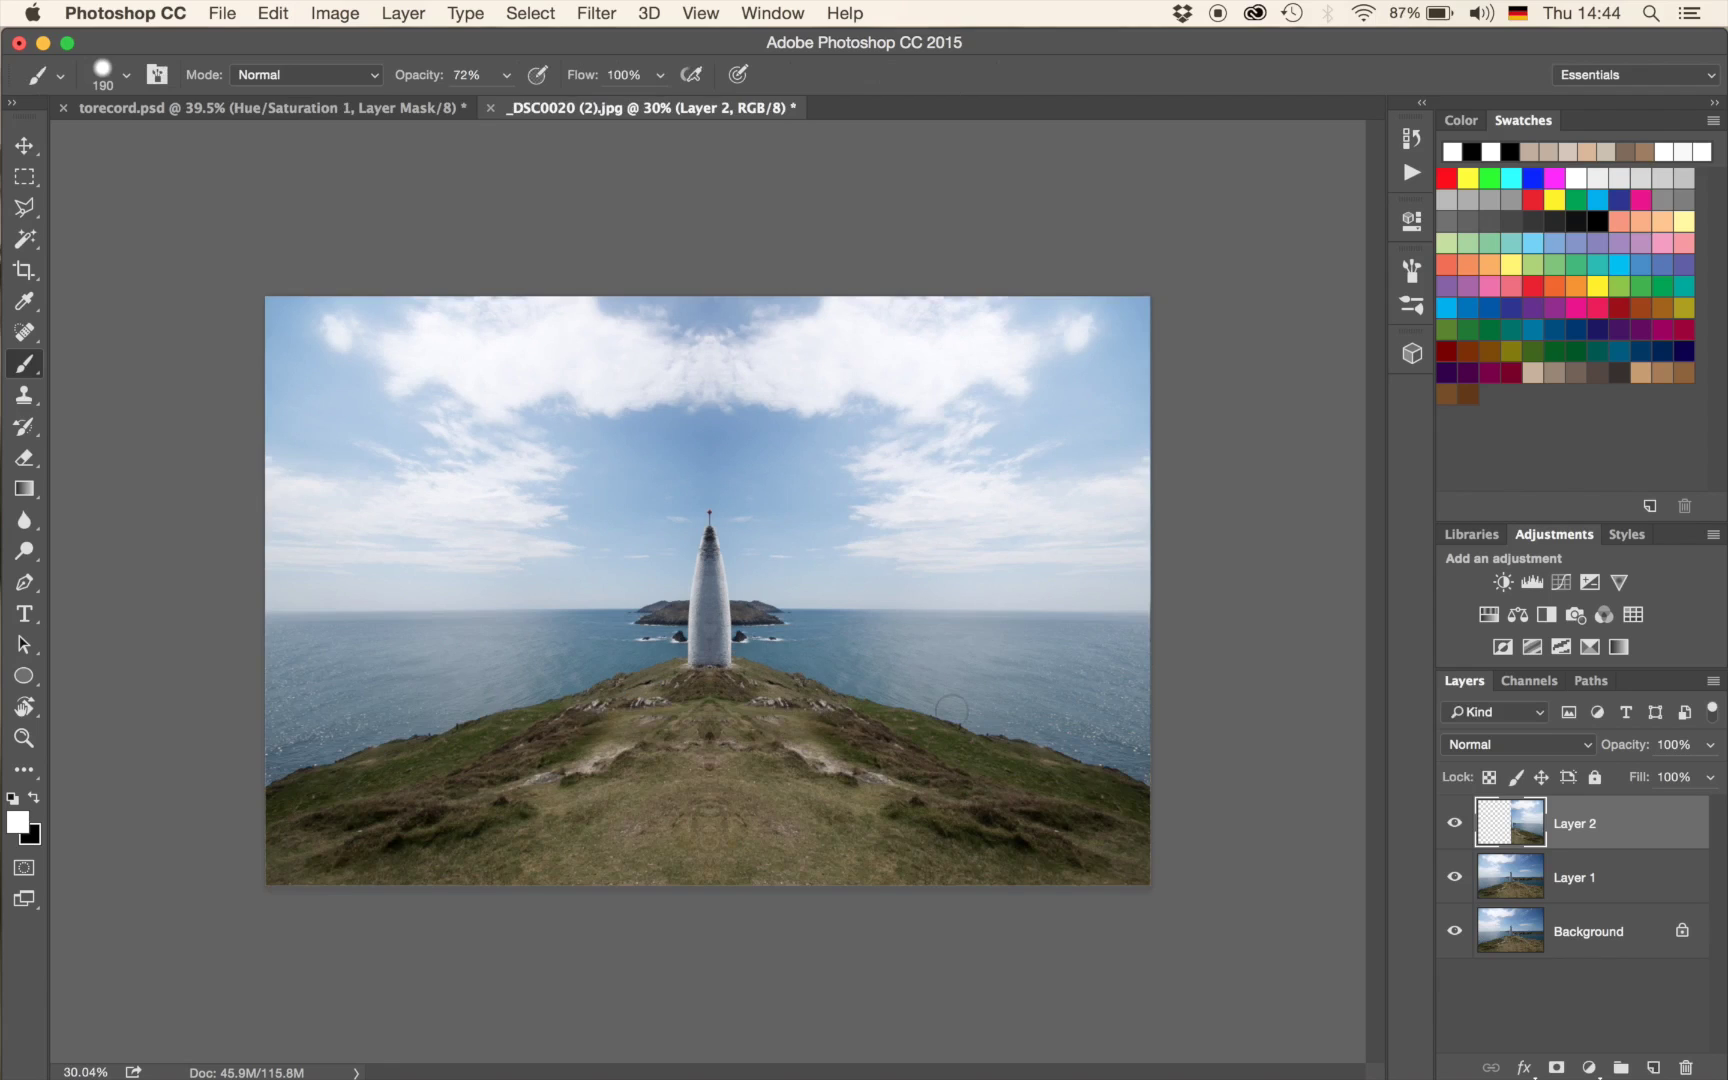
{"action": "key", "text": "c"}
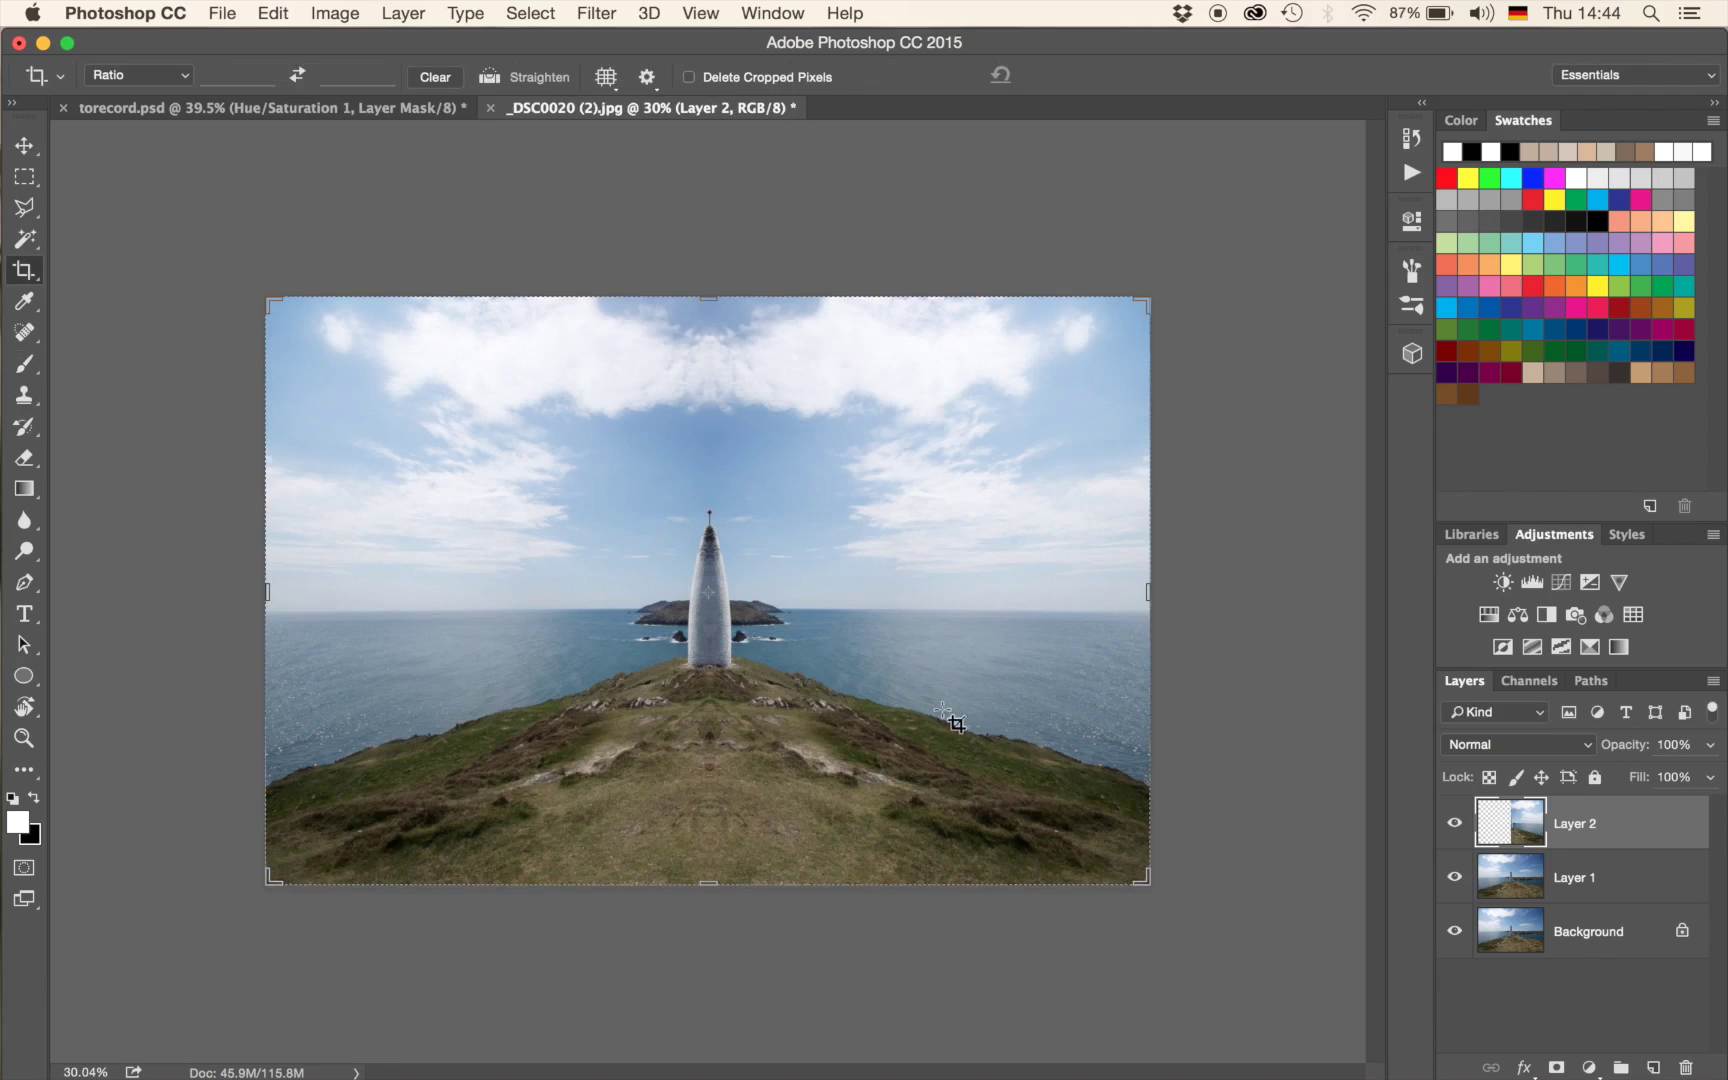
{"action": "left_click_drag", "start_coordinate": [707, 886], "coordinate": [707, 855]}
{"action": "left_click_drag", "start_coordinate": [709, 330], "coordinate": [709, 361]}
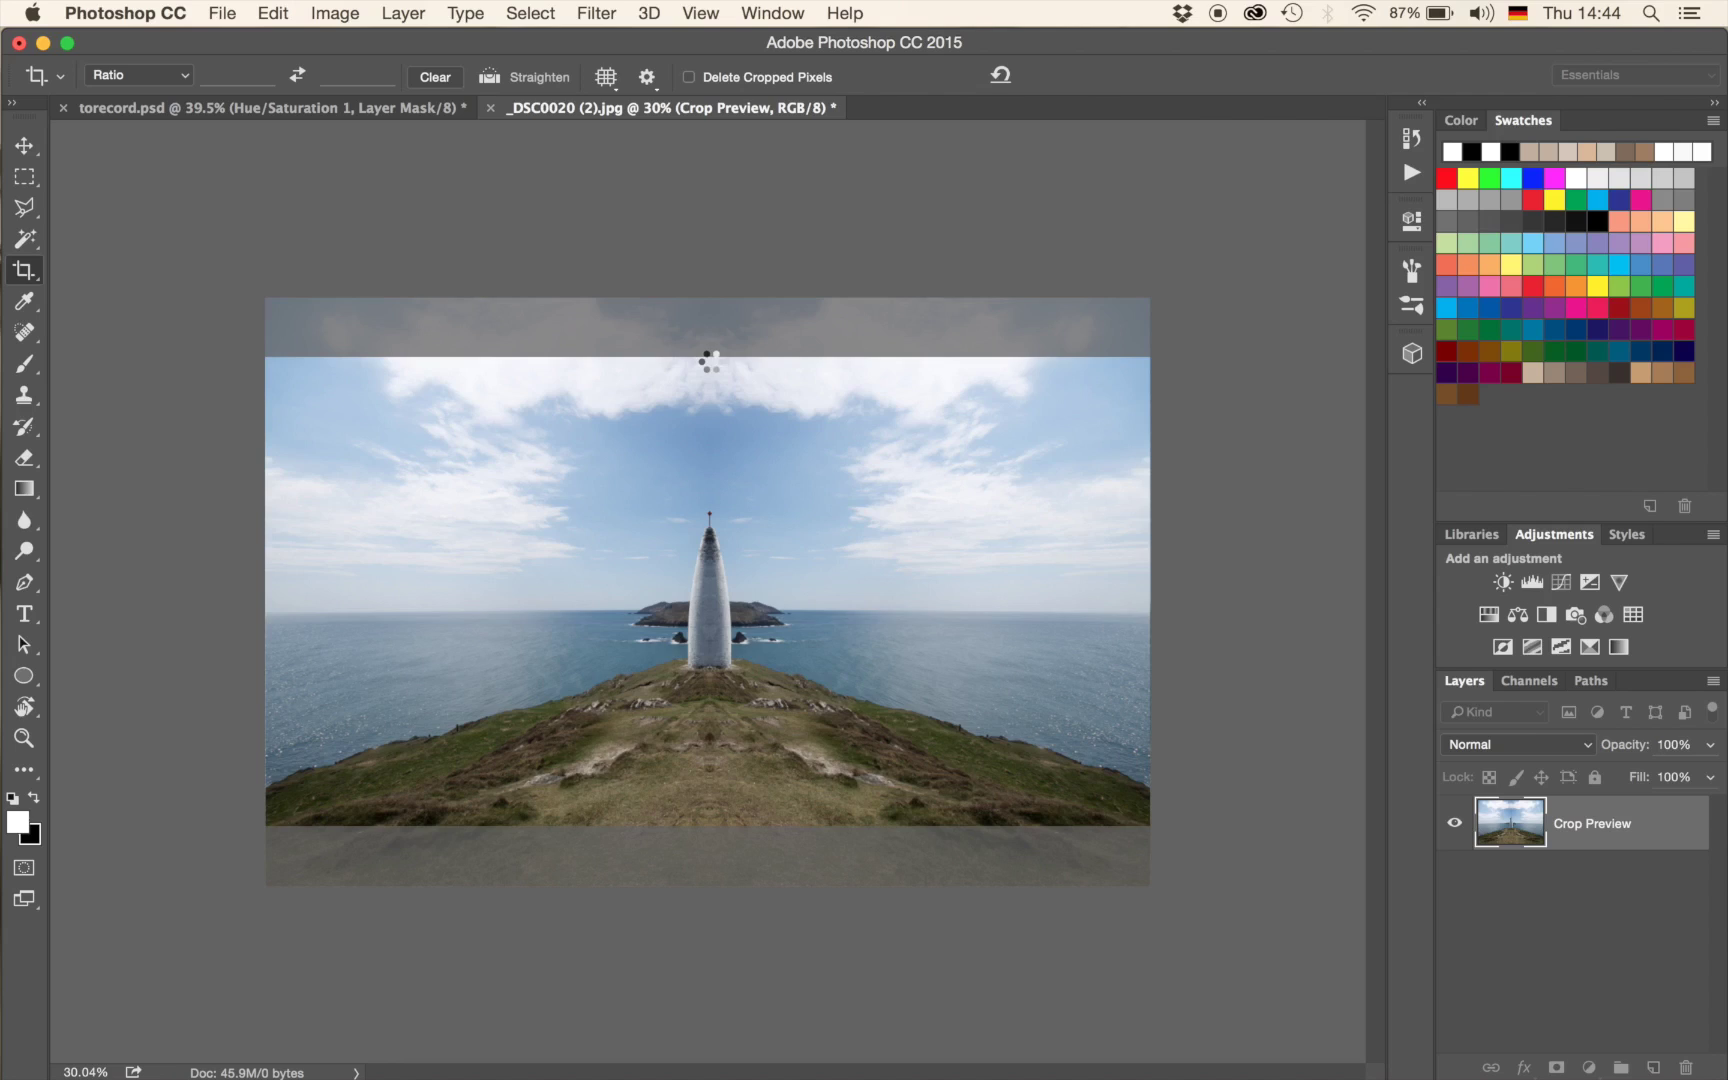
{"action": "key", "text": "Return"}
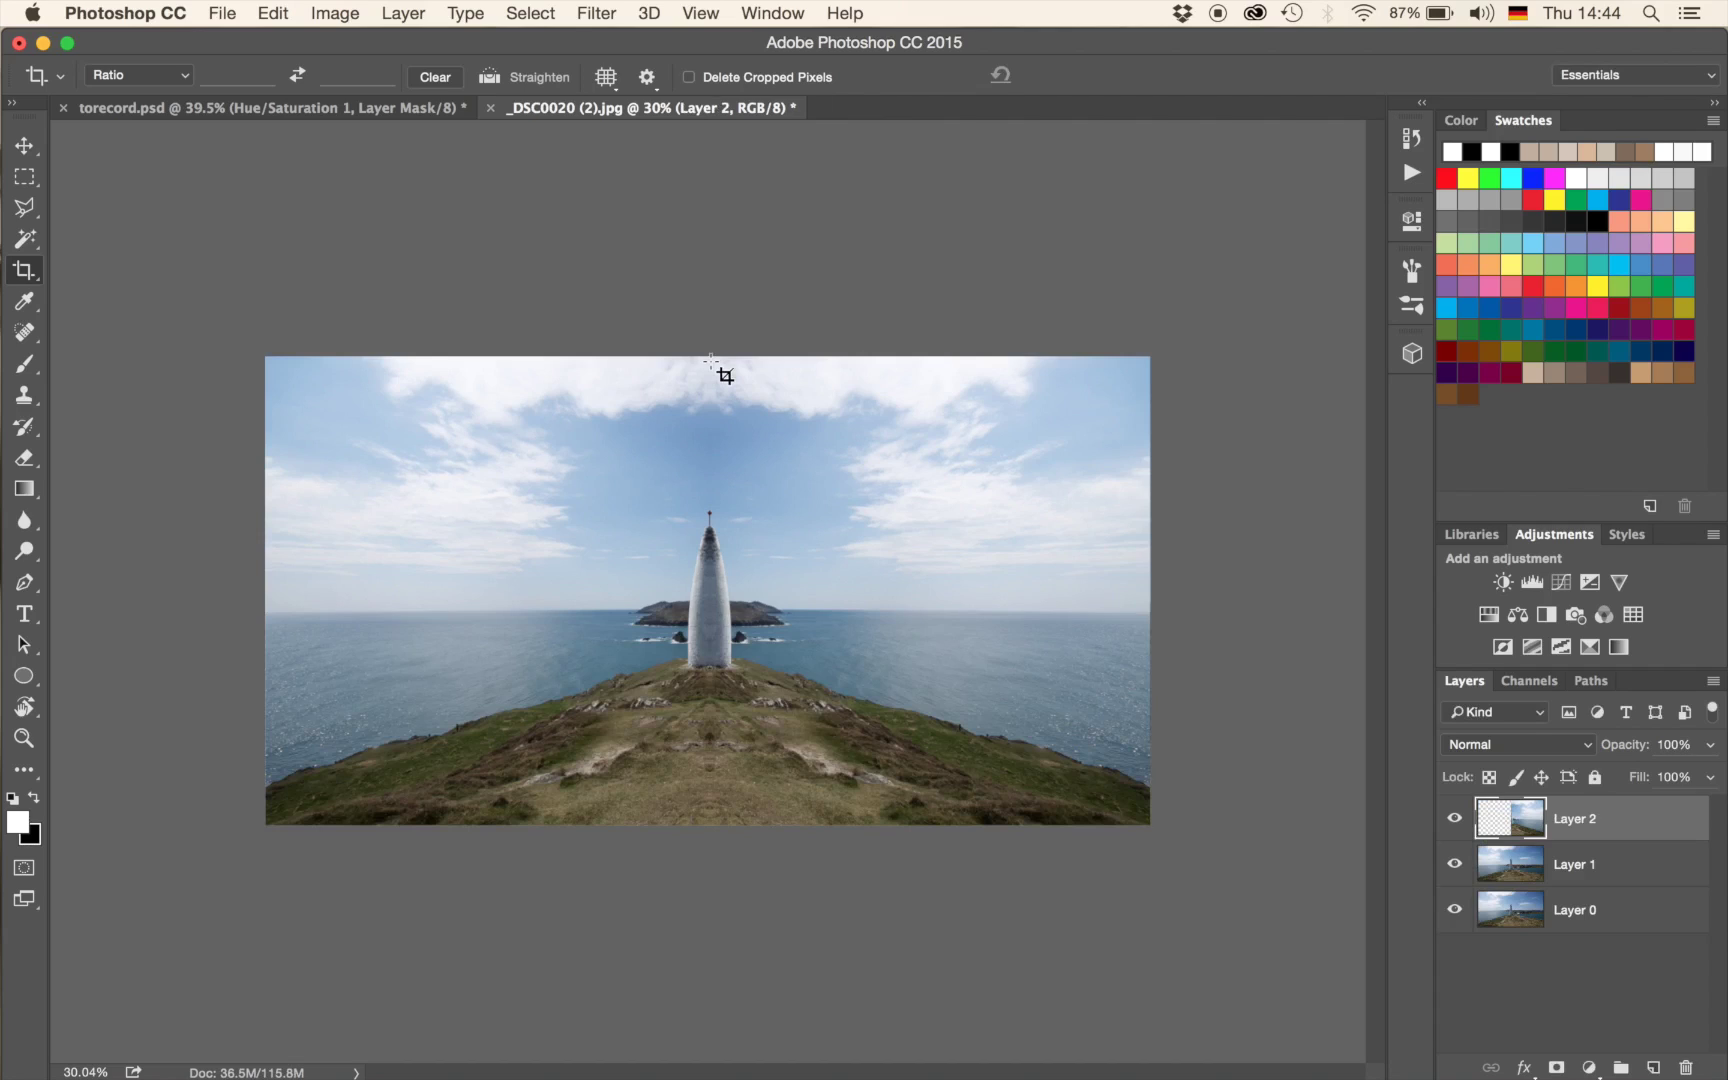
Add two stacked Brightness/Contrast adjustment layers, raising the contrast to the maximum of 100 in each.
{"action": "left_click", "coordinate": [1504, 581]}
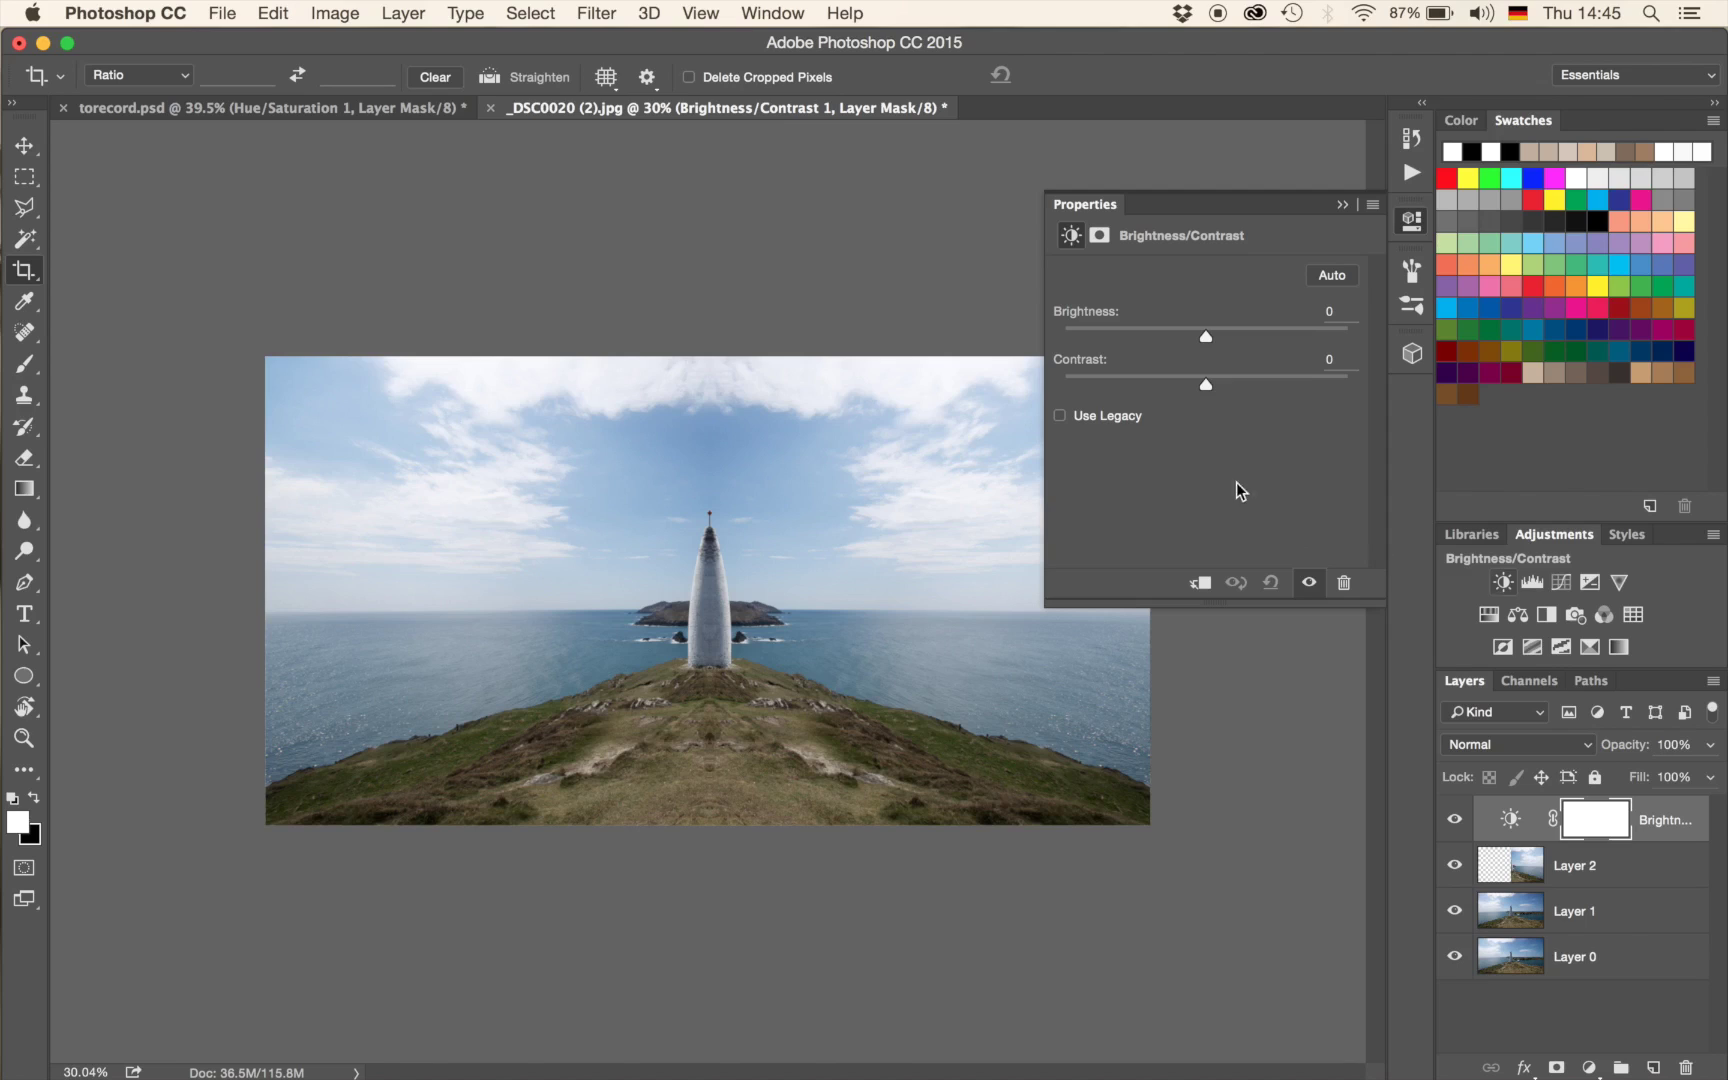
{"action": "left_click_drag", "start_coordinate": [1207, 386], "coordinate": [1403, 390]}
{"action": "left_click", "coordinate": [1342, 205]}
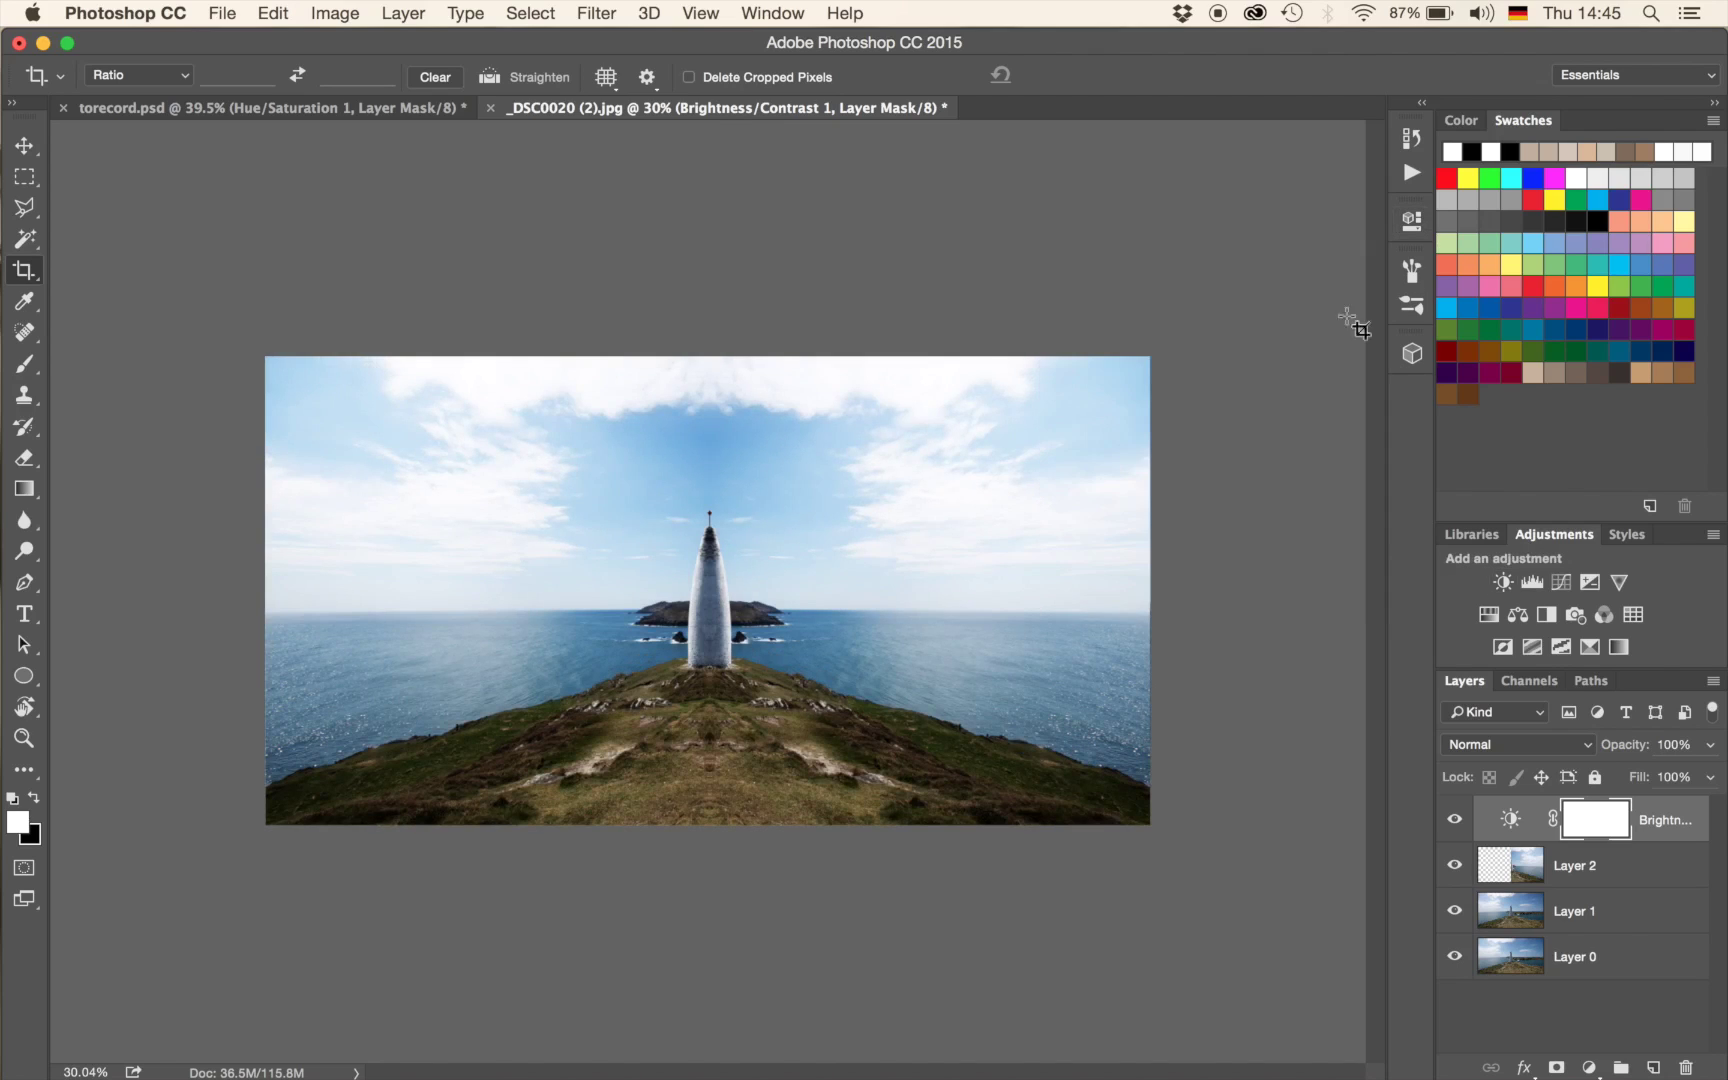
{"action": "left_click", "coordinate": [1504, 582]}
{"action": "left_click_drag", "start_coordinate": [1213, 391], "coordinate": [1427, 392]}
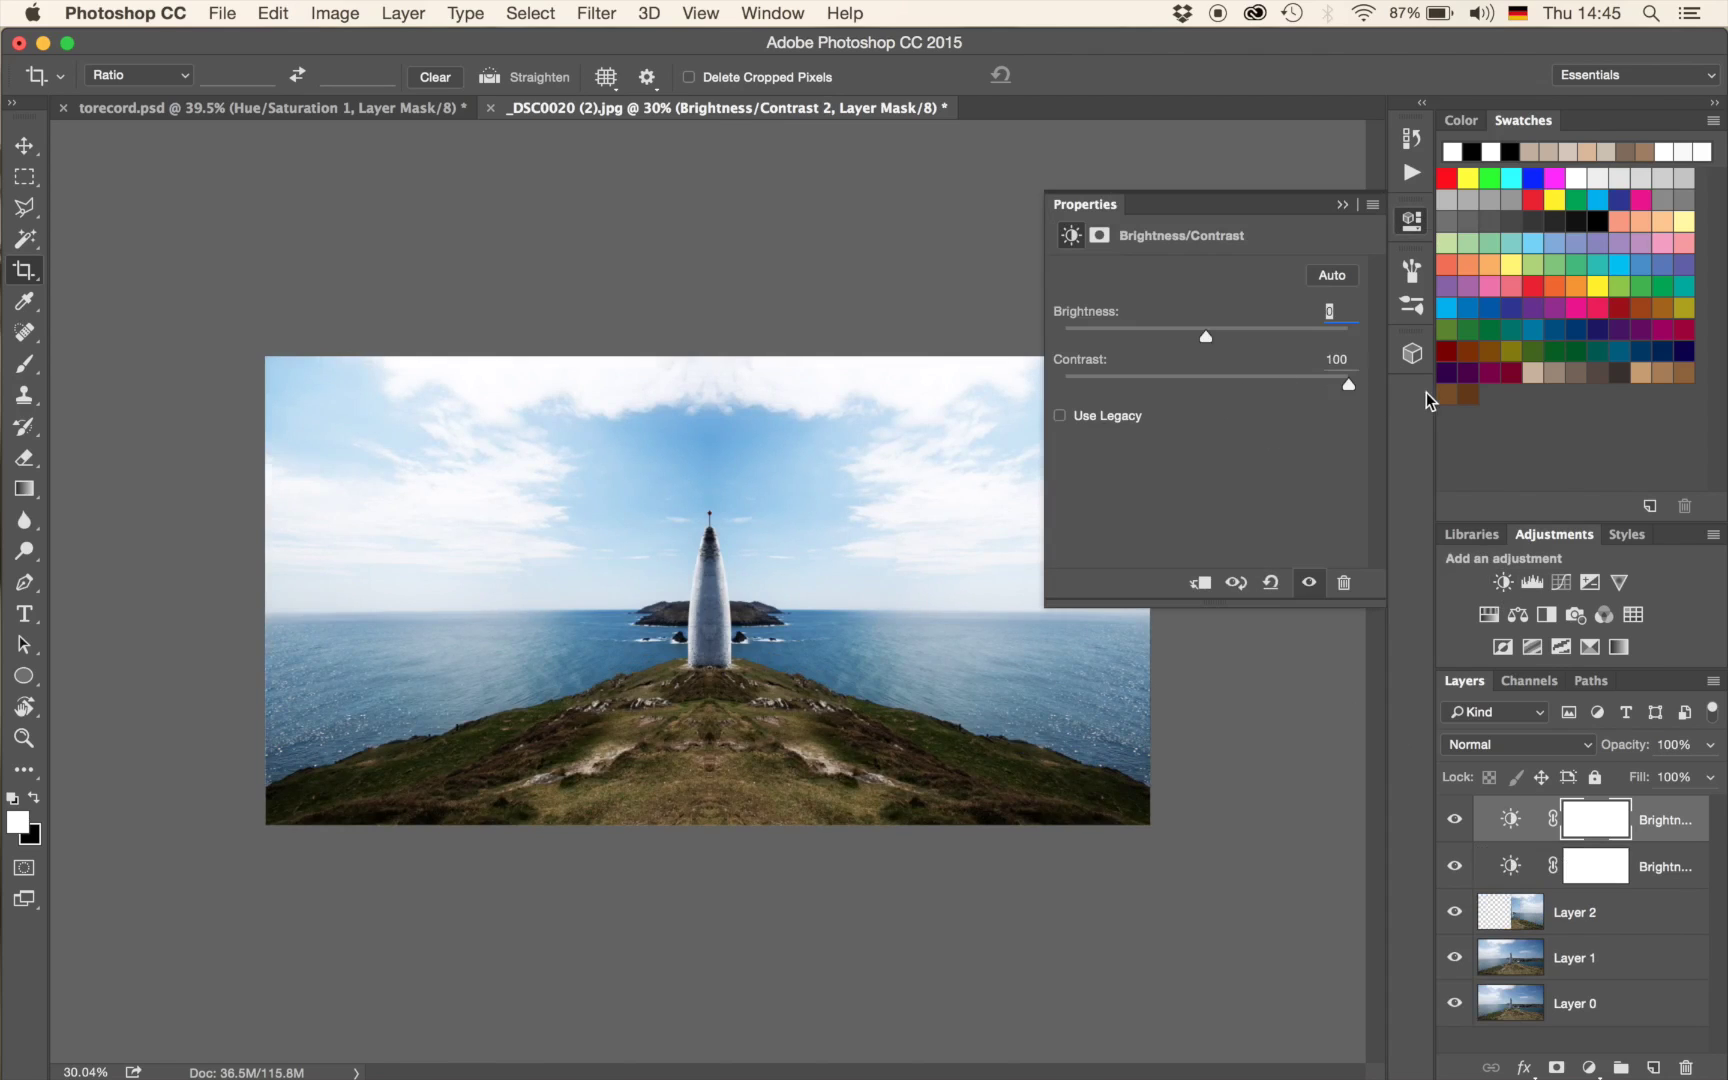
{"action": "left_click", "coordinate": [1345, 206]}
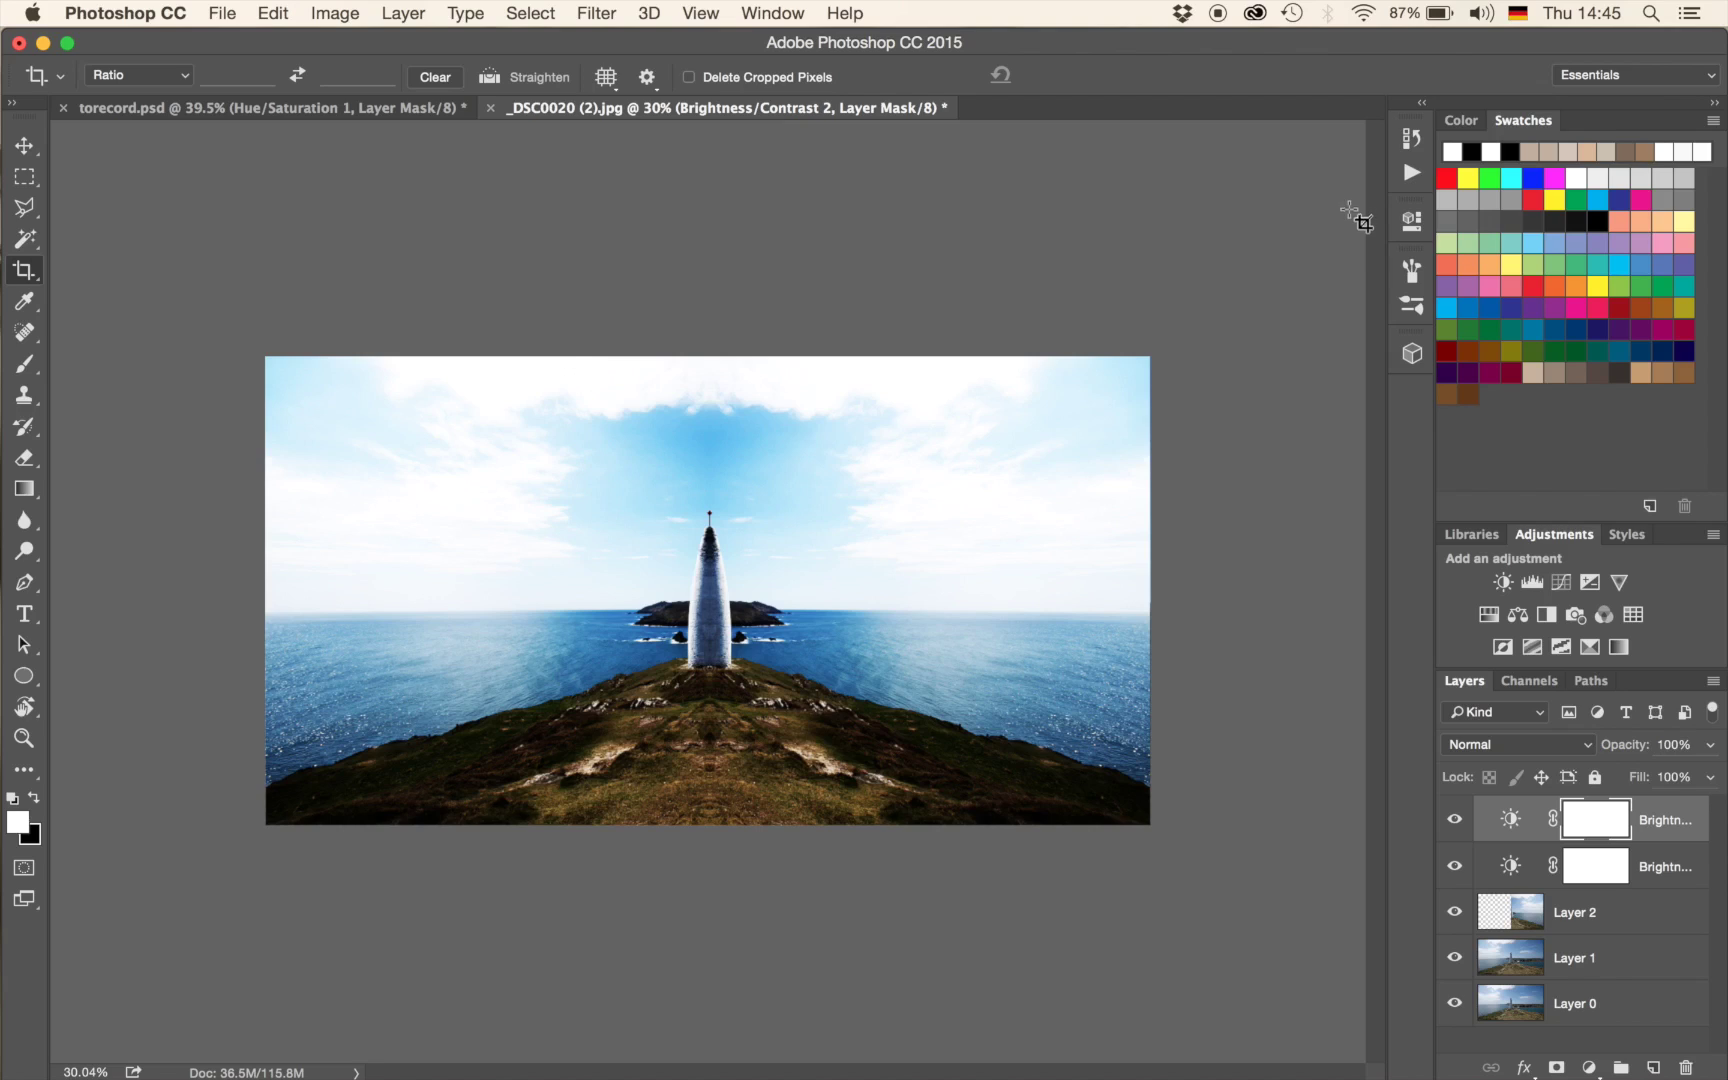
Add a Hue/Saturation adjustment layer with the saturation lowered to -13.
{"action": "left_click", "coordinate": [1489, 616]}
{"action": "left_click_drag", "start_coordinate": [1208, 420], "coordinate": [1193, 420]}
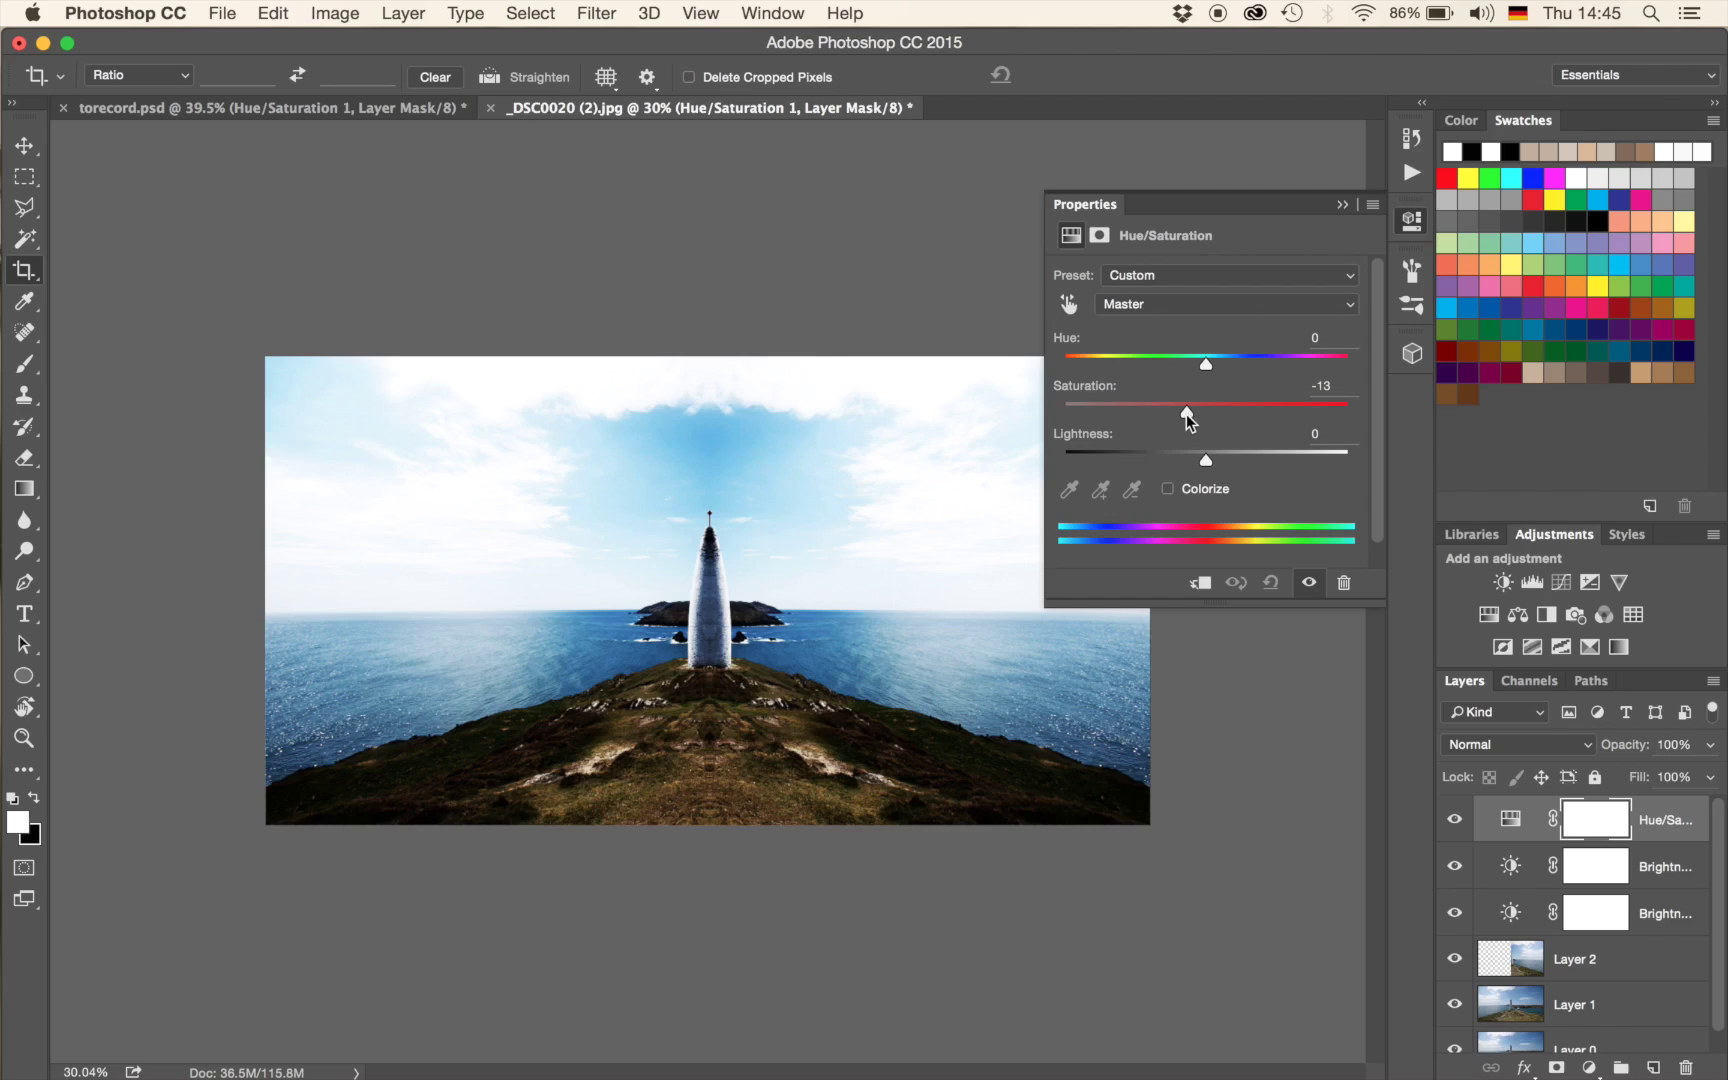
{"action": "left_click", "coordinate": [1341, 206]}
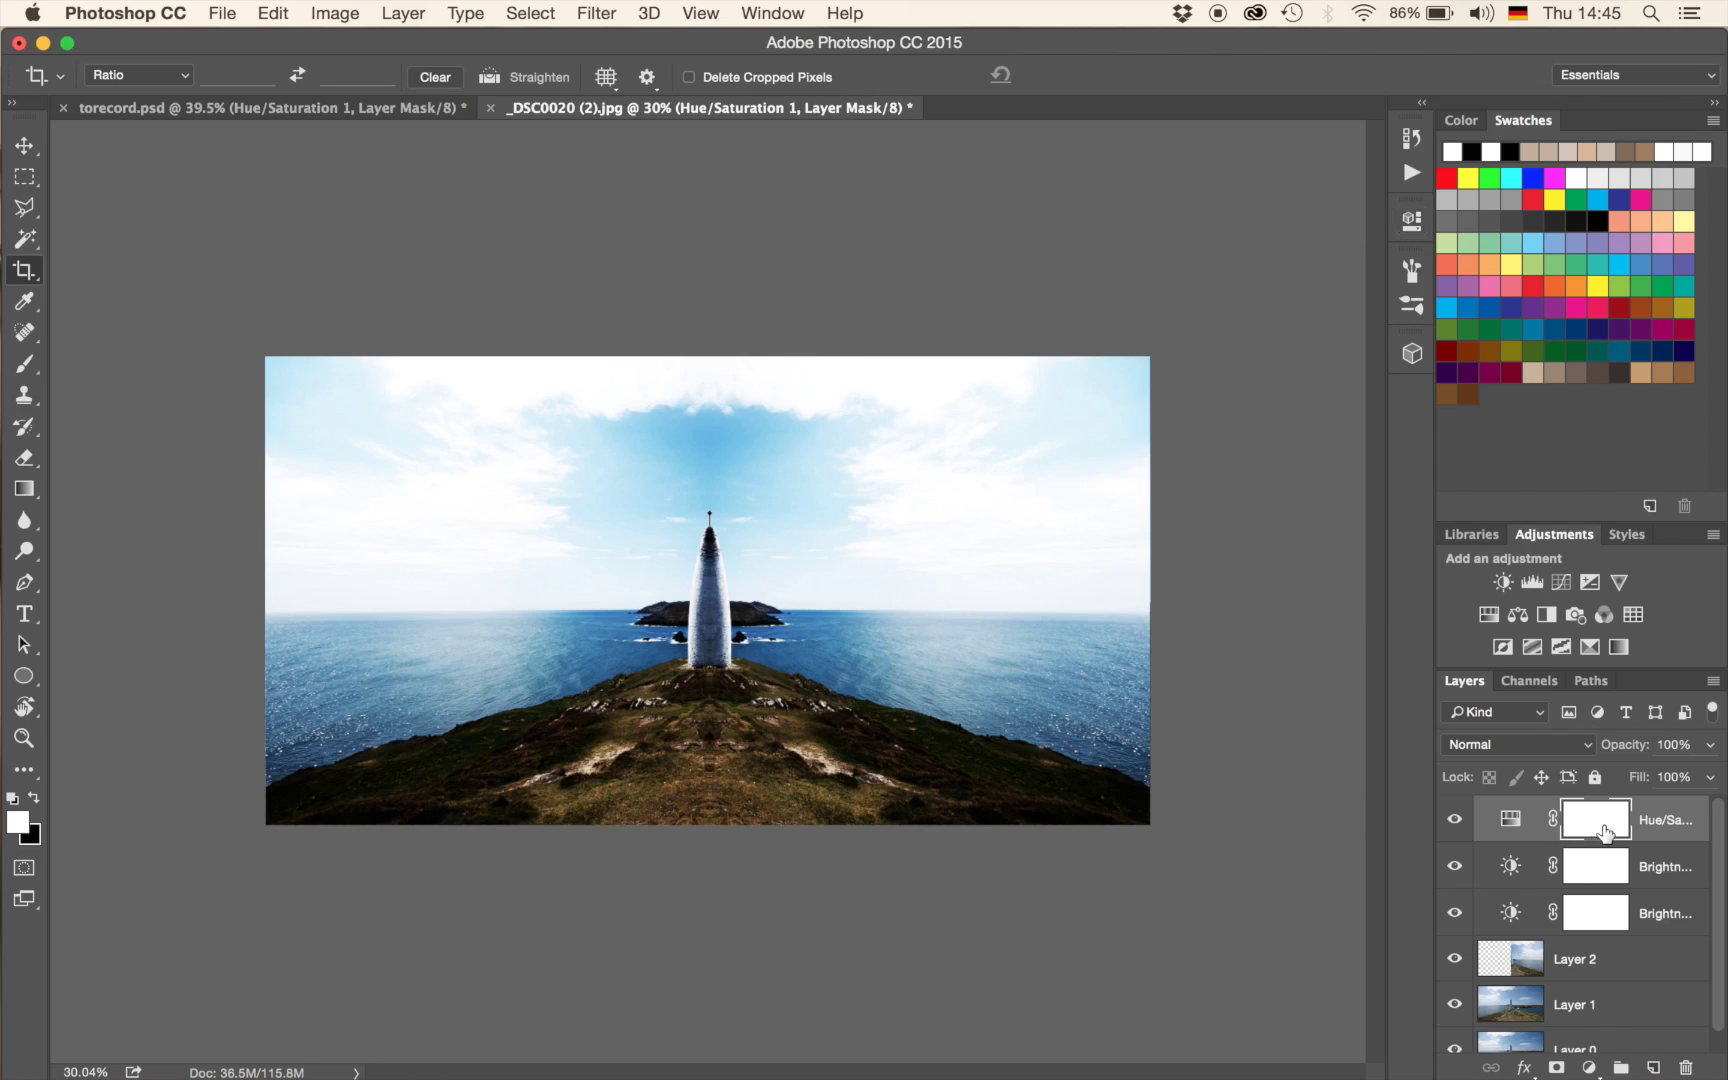
Group the three adjustment layers and add a layer mask to the group, inverted to black.
{"action": "left_click", "coordinate": [1667, 927], "text": "shift"}
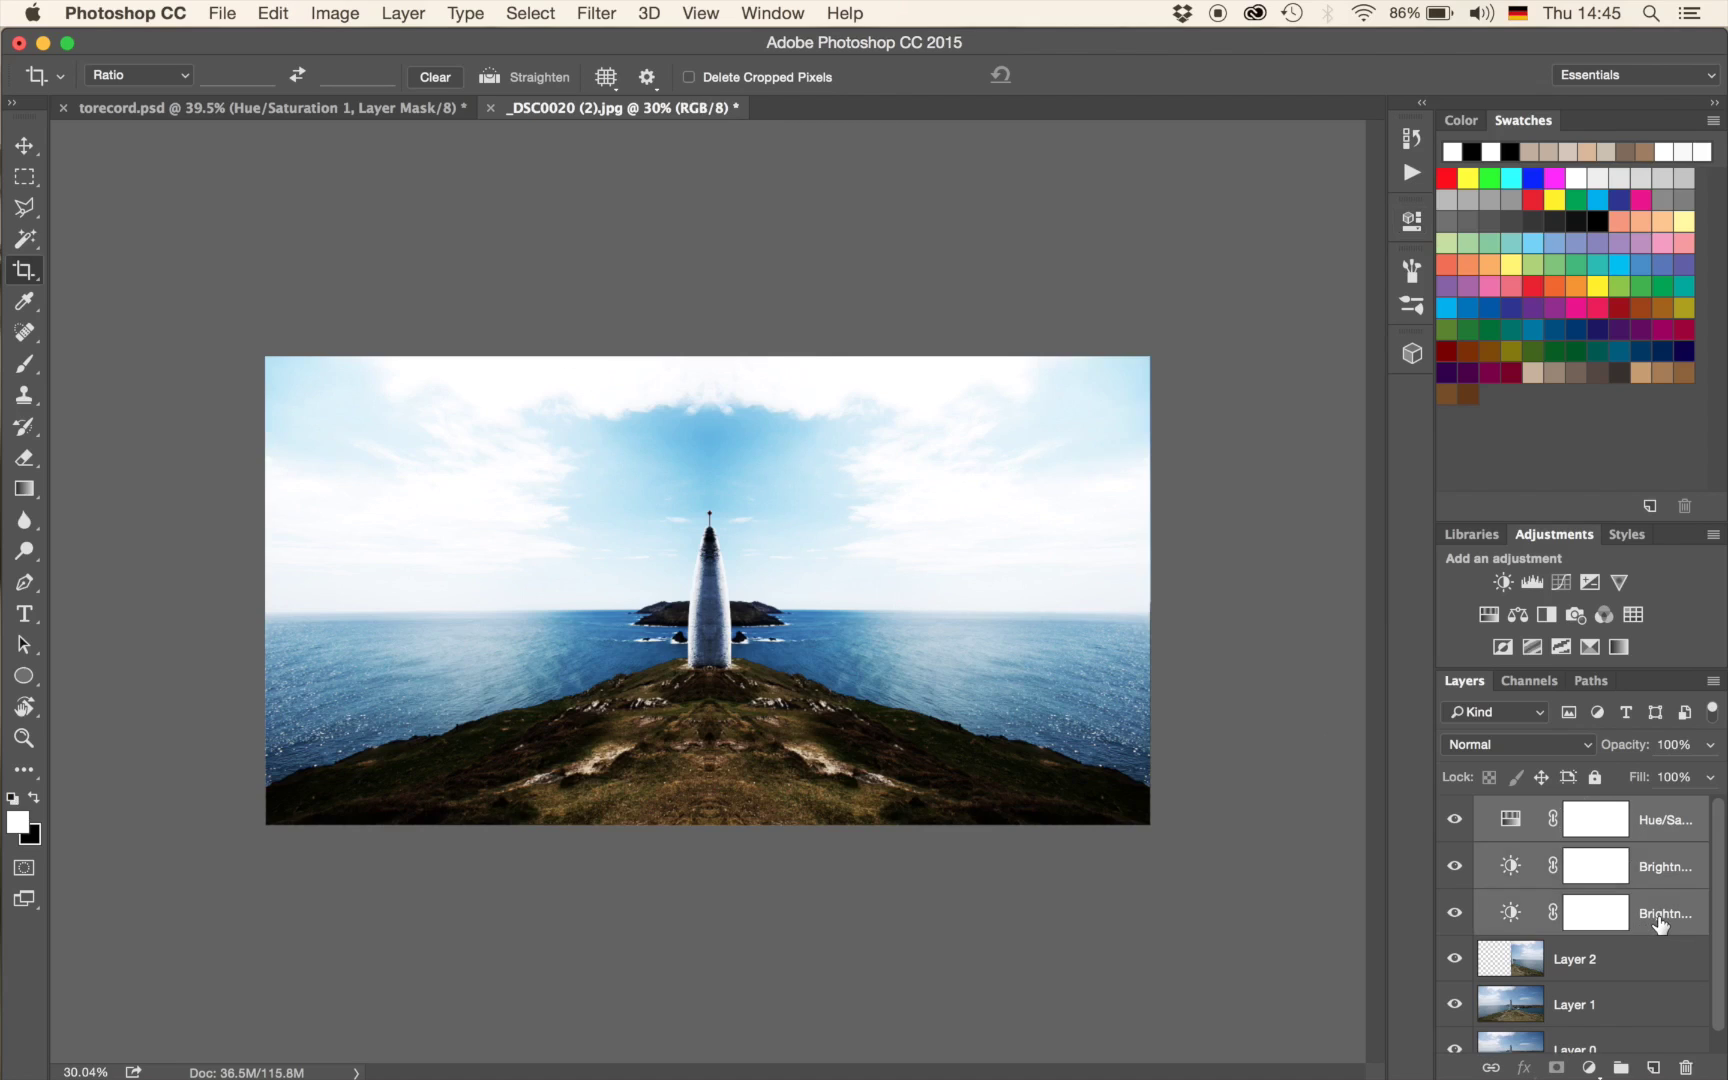
{"action": "key", "text": "super+g"}
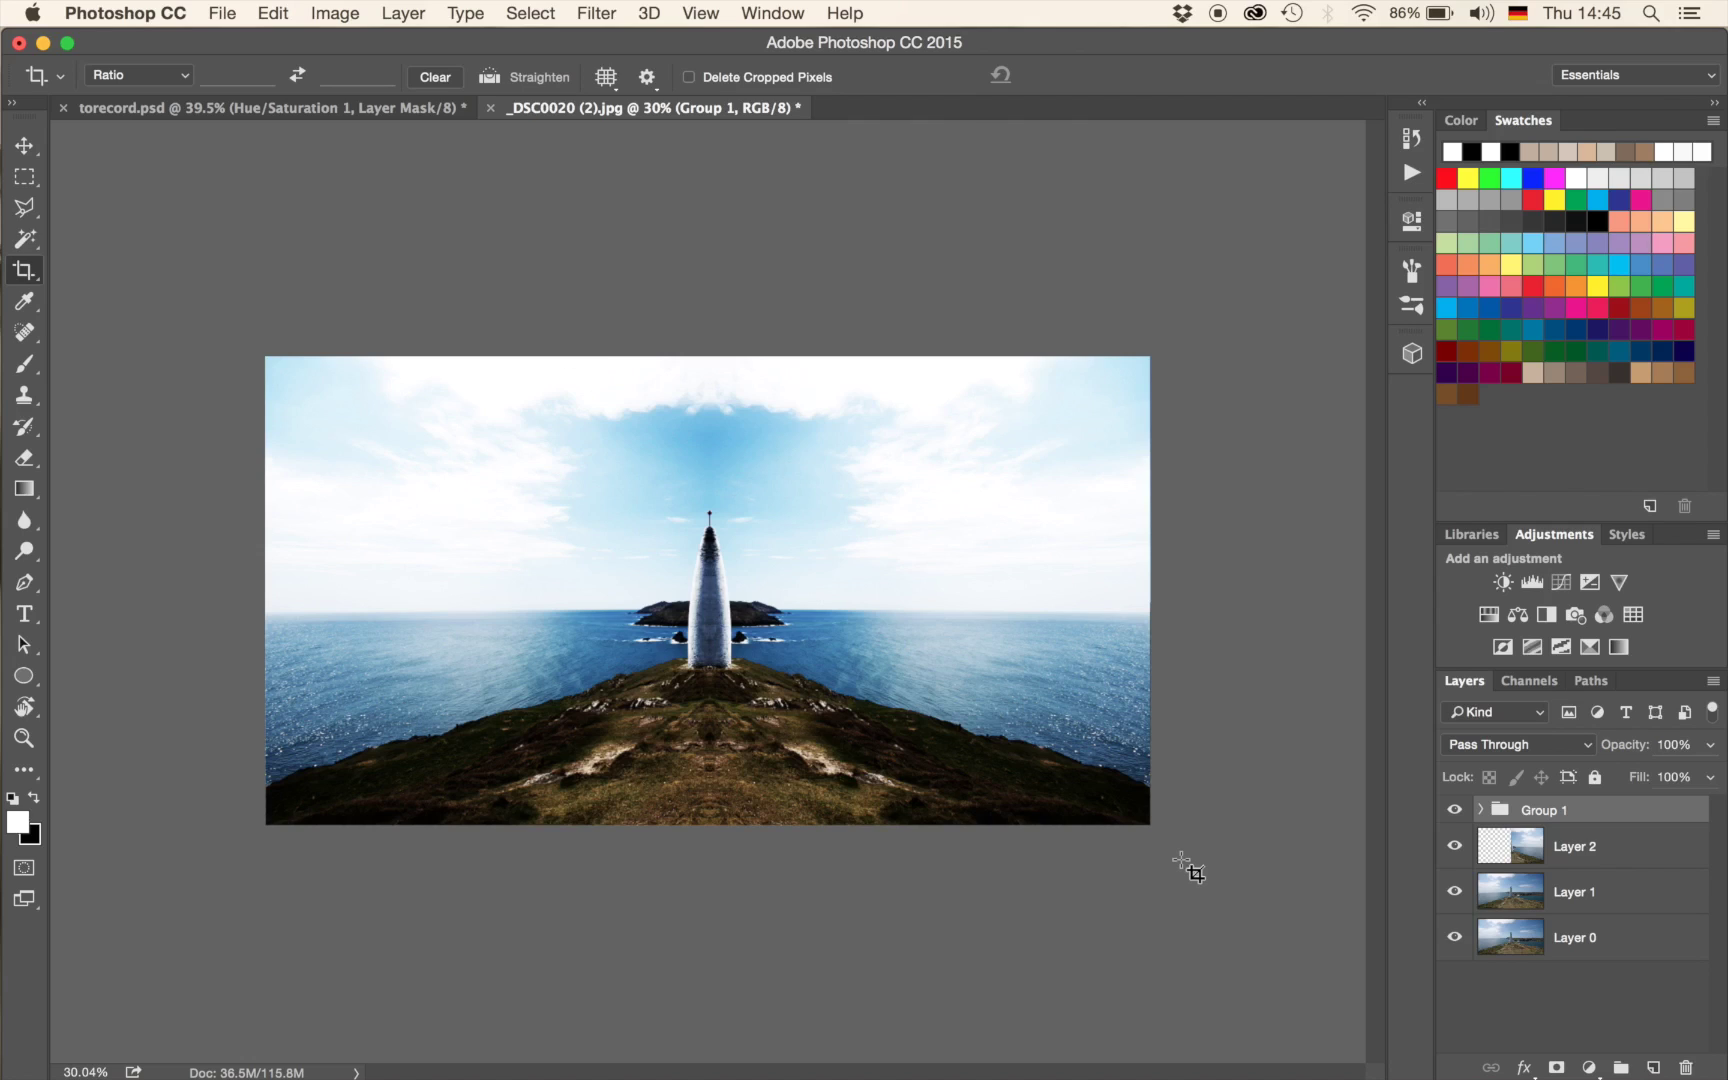
{"action": "left_click", "coordinate": [1555, 1068]}
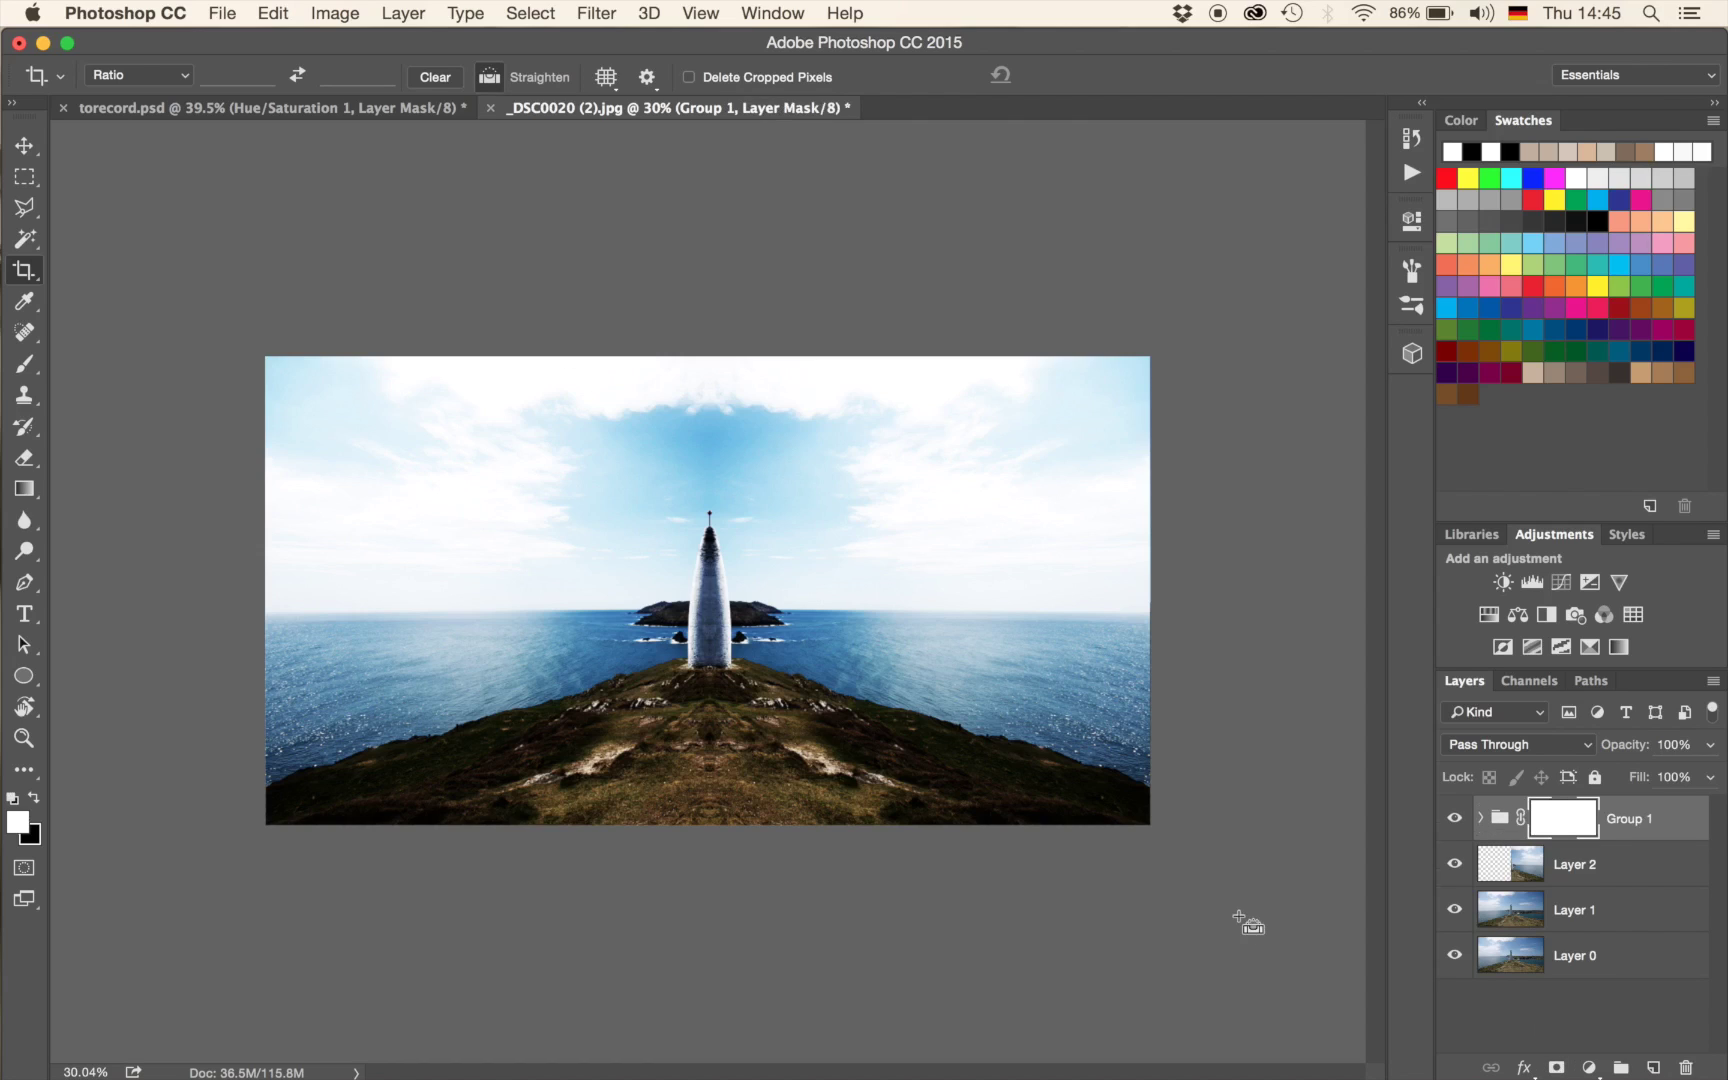
{"action": "key", "text": "super+i"}
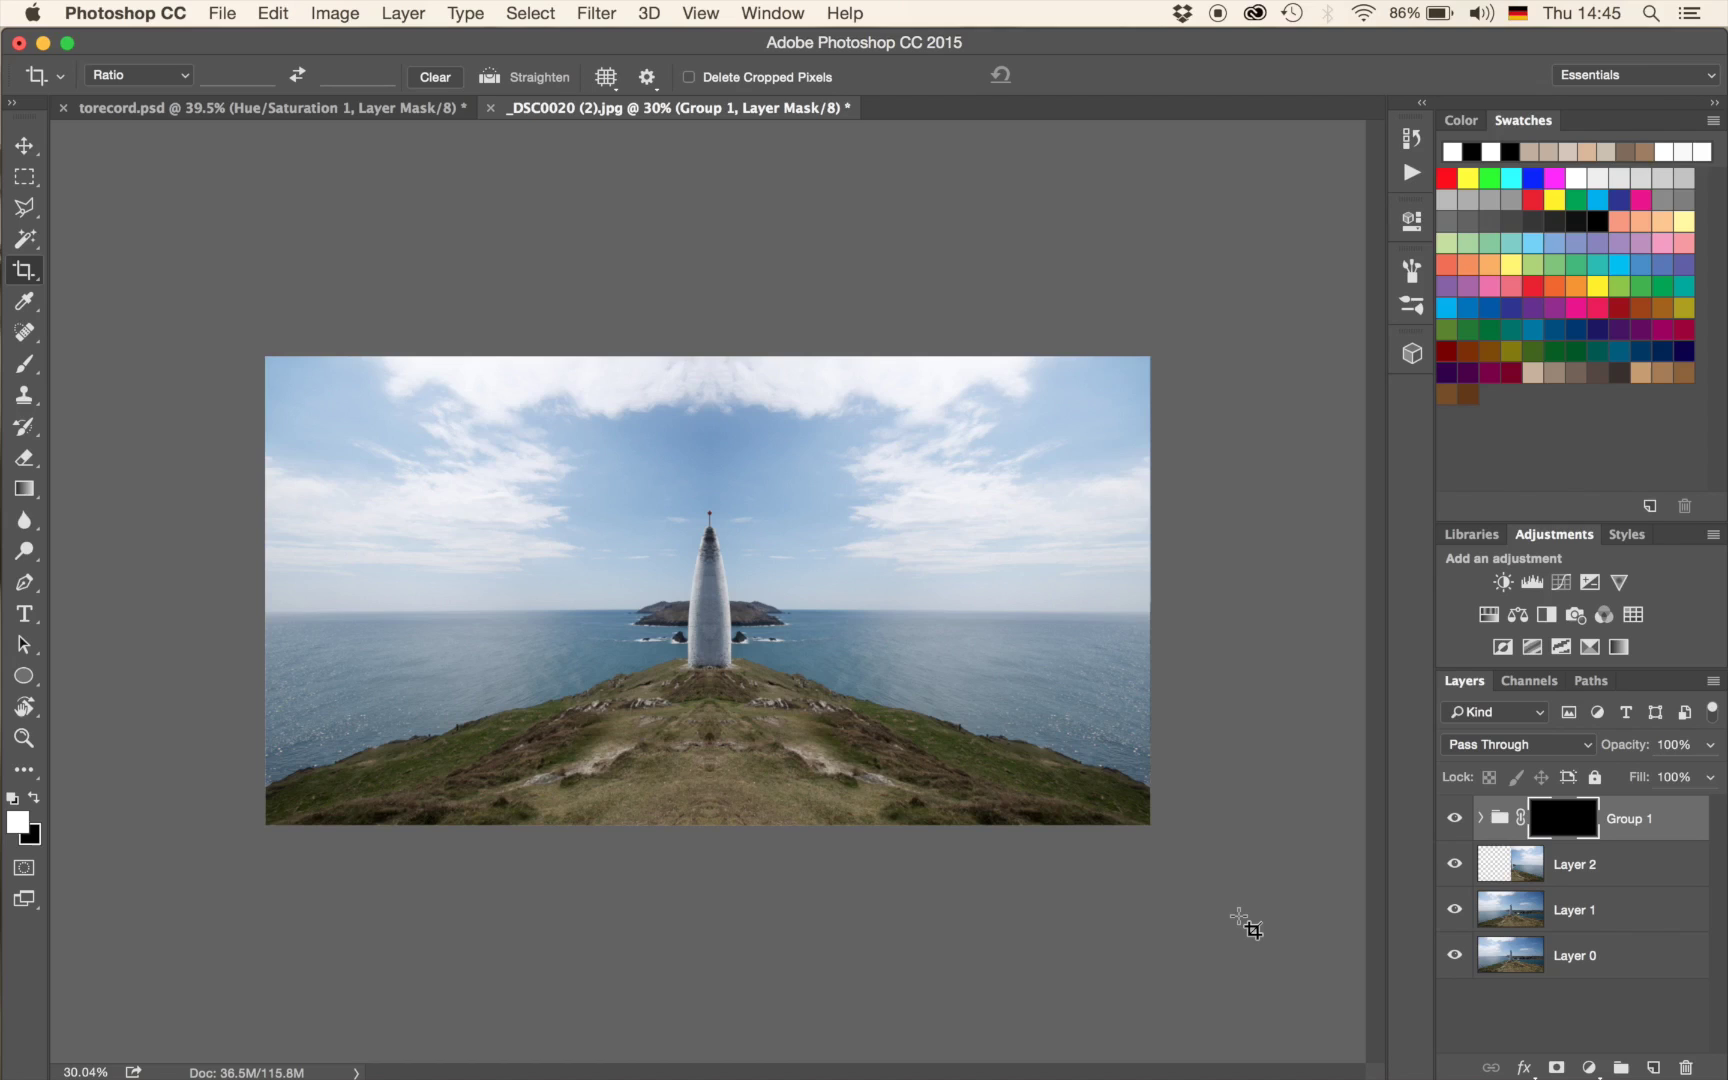
{"action": "key", "text": "b"}
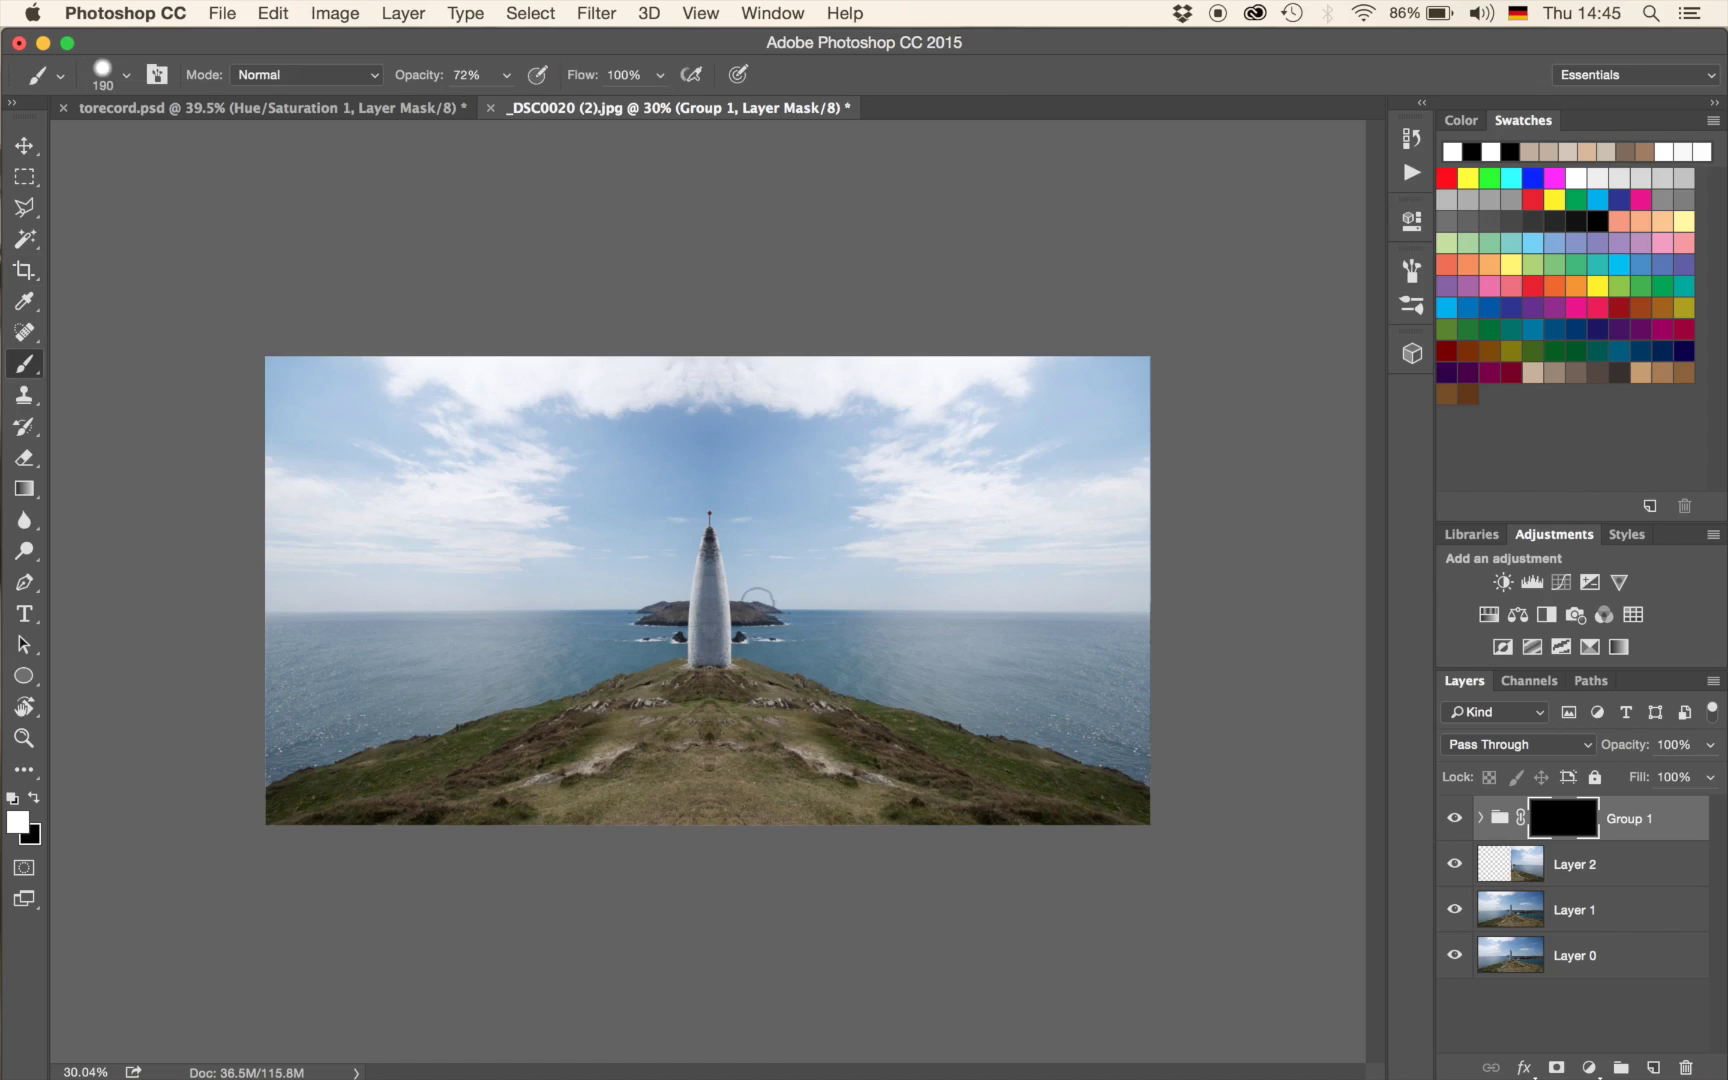
{"action": "mouse_move", "coordinate": [845, 603]}
{"action": "left_mouse_down"}
{"action": "mouse_move", "coordinate": [761, 599]}
{"action": "mouse_move", "coordinate": [957, 609]}
{"action": "mouse_move", "coordinate": [910, 609]}
{"action": "mouse_move", "coordinate": [901, 645]}
{"action": "left_mouse_up"}
{"action": "left_click_drag", "start_coordinate": [560, 515], "coordinate": [1311, 521]}
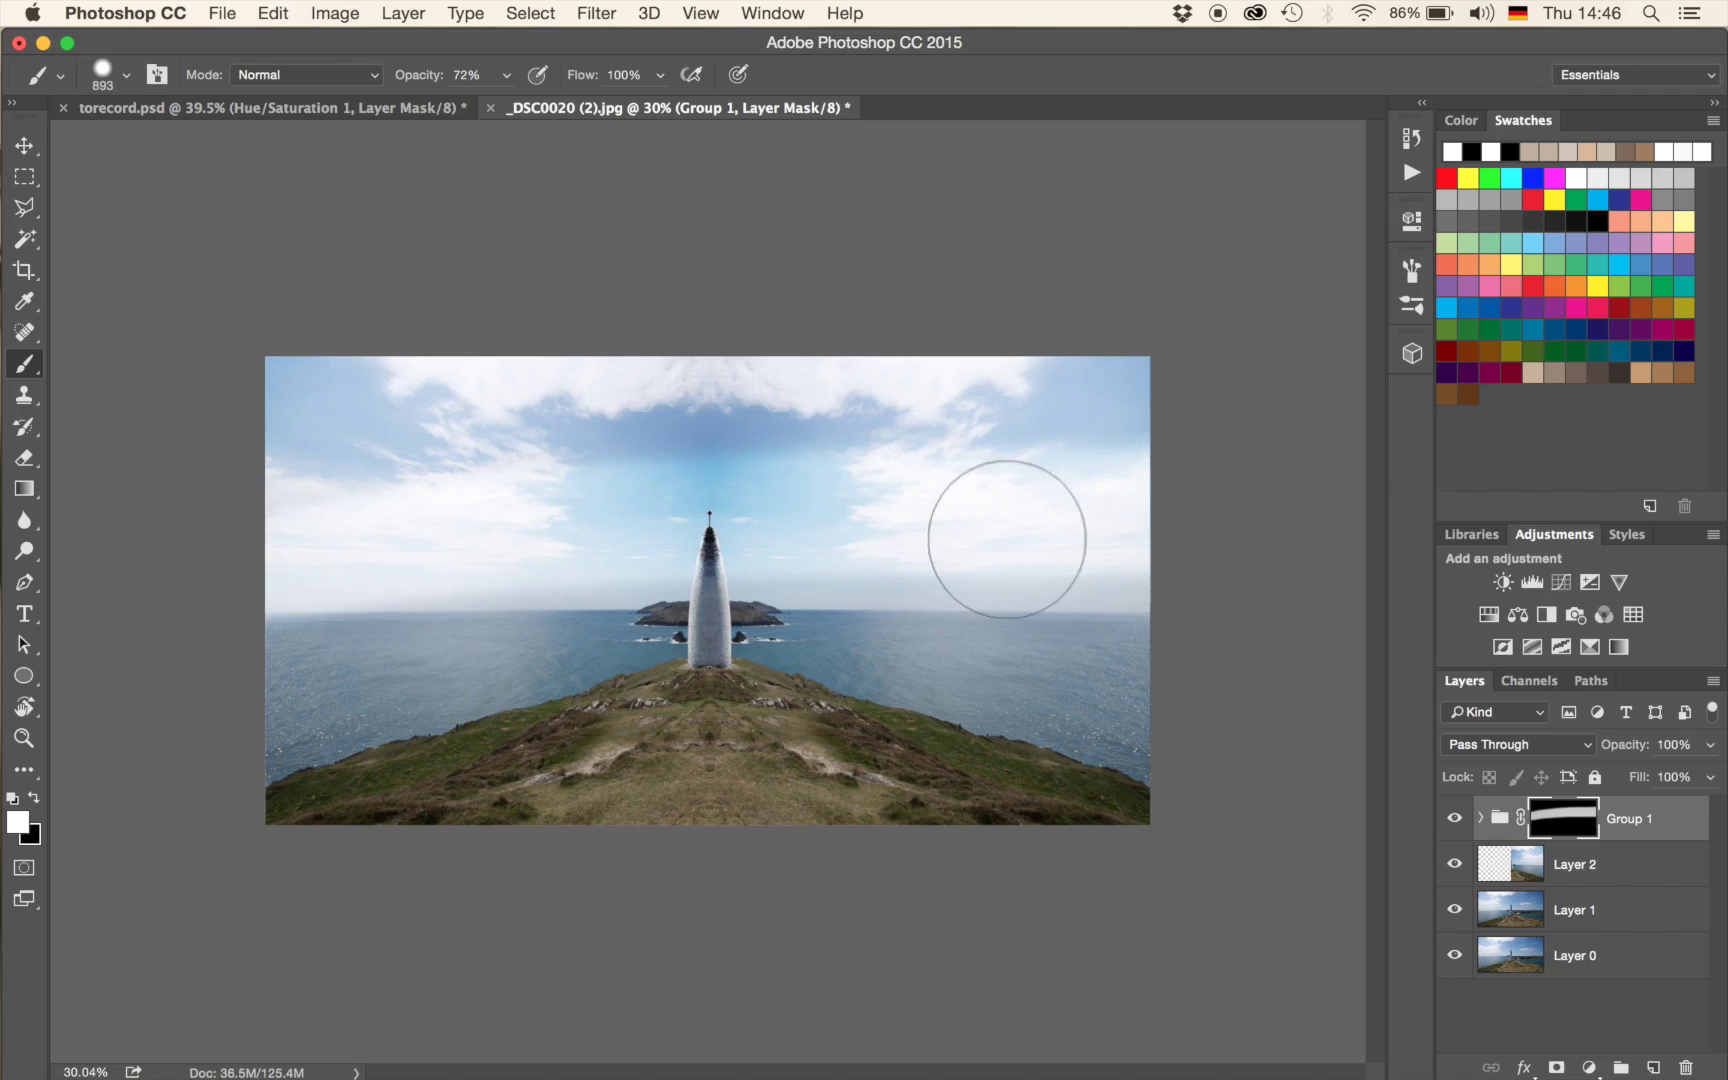
{"action": "key", "text": "super+z"}
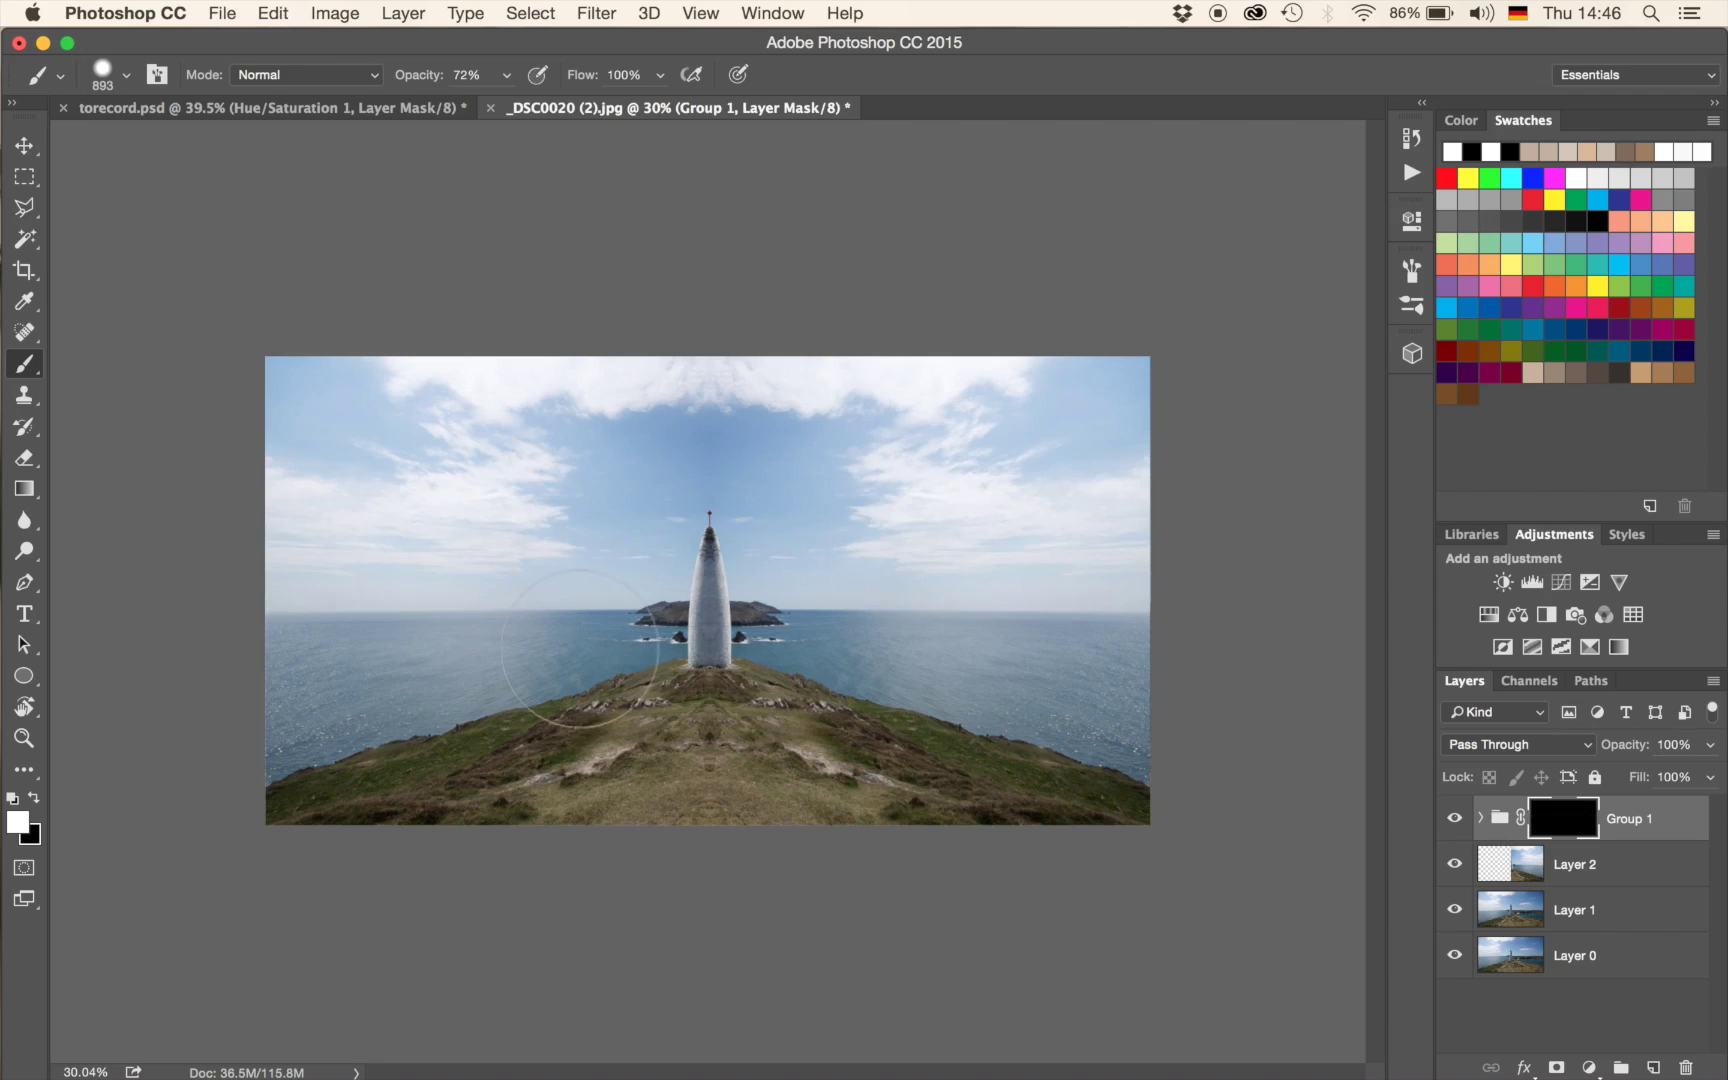
Paint the group mask white over the sea left of the tower down to the hillside, using 583 and 237 px brushes.
{"action": "key", "text": "super+equal"}
{"action": "scroll", "coordinate": [590, 650], "scroll_direction": "up", "scroll_amount": 5}
{"action": "mouse_move", "coordinate": [455, 706]}
{"action": "left_mouse_down"}
{"action": "mouse_move", "coordinate": [841, 470]}
{"action": "mouse_move", "coordinate": [1238, 417]}
{"action": "left_mouse_up"}
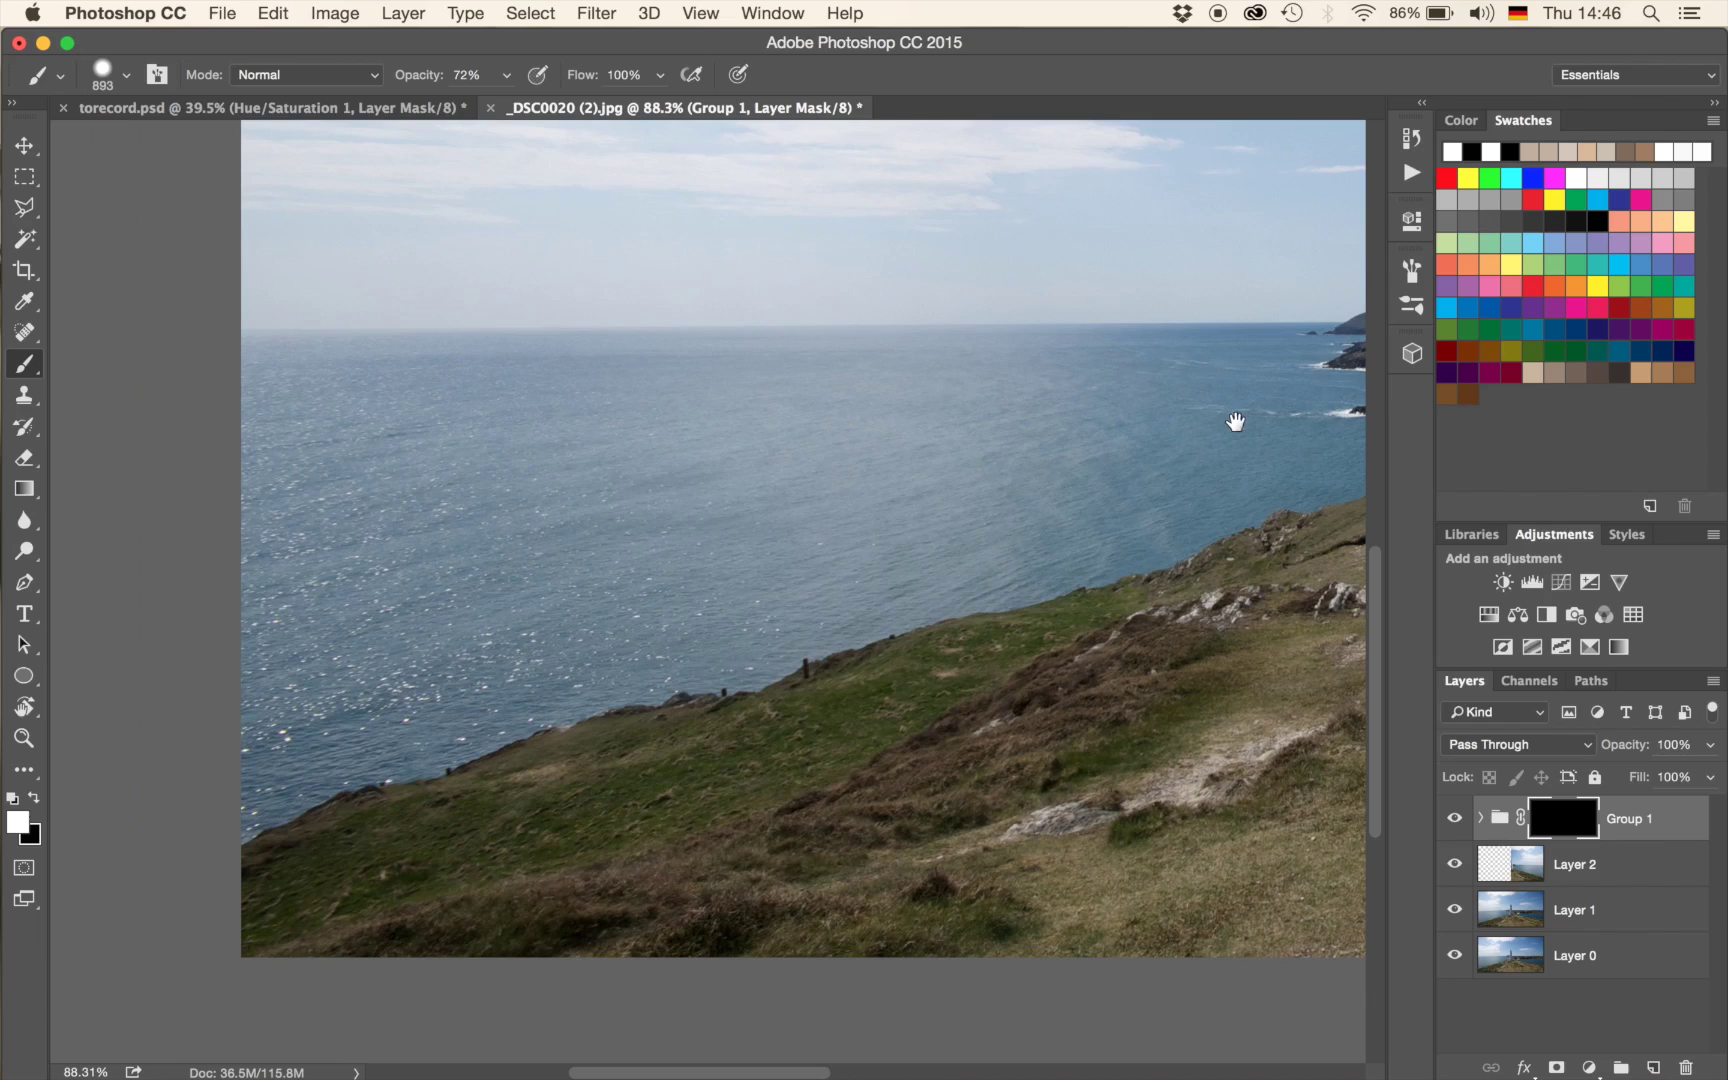
{"action": "left_click_drag", "start_coordinate": [759, 589], "coordinate": [579, 576], "text": "ctrl+alt"}
{"action": "mouse_move", "coordinate": [600, 450]}
{"action": "left_mouse_down"}
{"action": "mouse_move", "coordinate": [520, 460]}
{"action": "mouse_move", "coordinate": [420, 598]}
{"action": "mouse_move", "coordinate": [282, 656]}
{"action": "mouse_move", "coordinate": [282, 702]}
{"action": "mouse_move", "coordinate": [231, 733]}
{"action": "mouse_move", "coordinate": [385, 617]}
{"action": "mouse_move", "coordinate": [430, 625]}
{"action": "mouse_move", "coordinate": [780, 510]}
{"action": "mouse_move", "coordinate": [995, 480]}
{"action": "mouse_move", "coordinate": [1010, 410]}
{"action": "mouse_move", "coordinate": [450, 470]}
{"action": "mouse_move", "coordinate": [293, 510]}
{"action": "mouse_move", "coordinate": [725, 760]}
{"action": "left_mouse_up"}
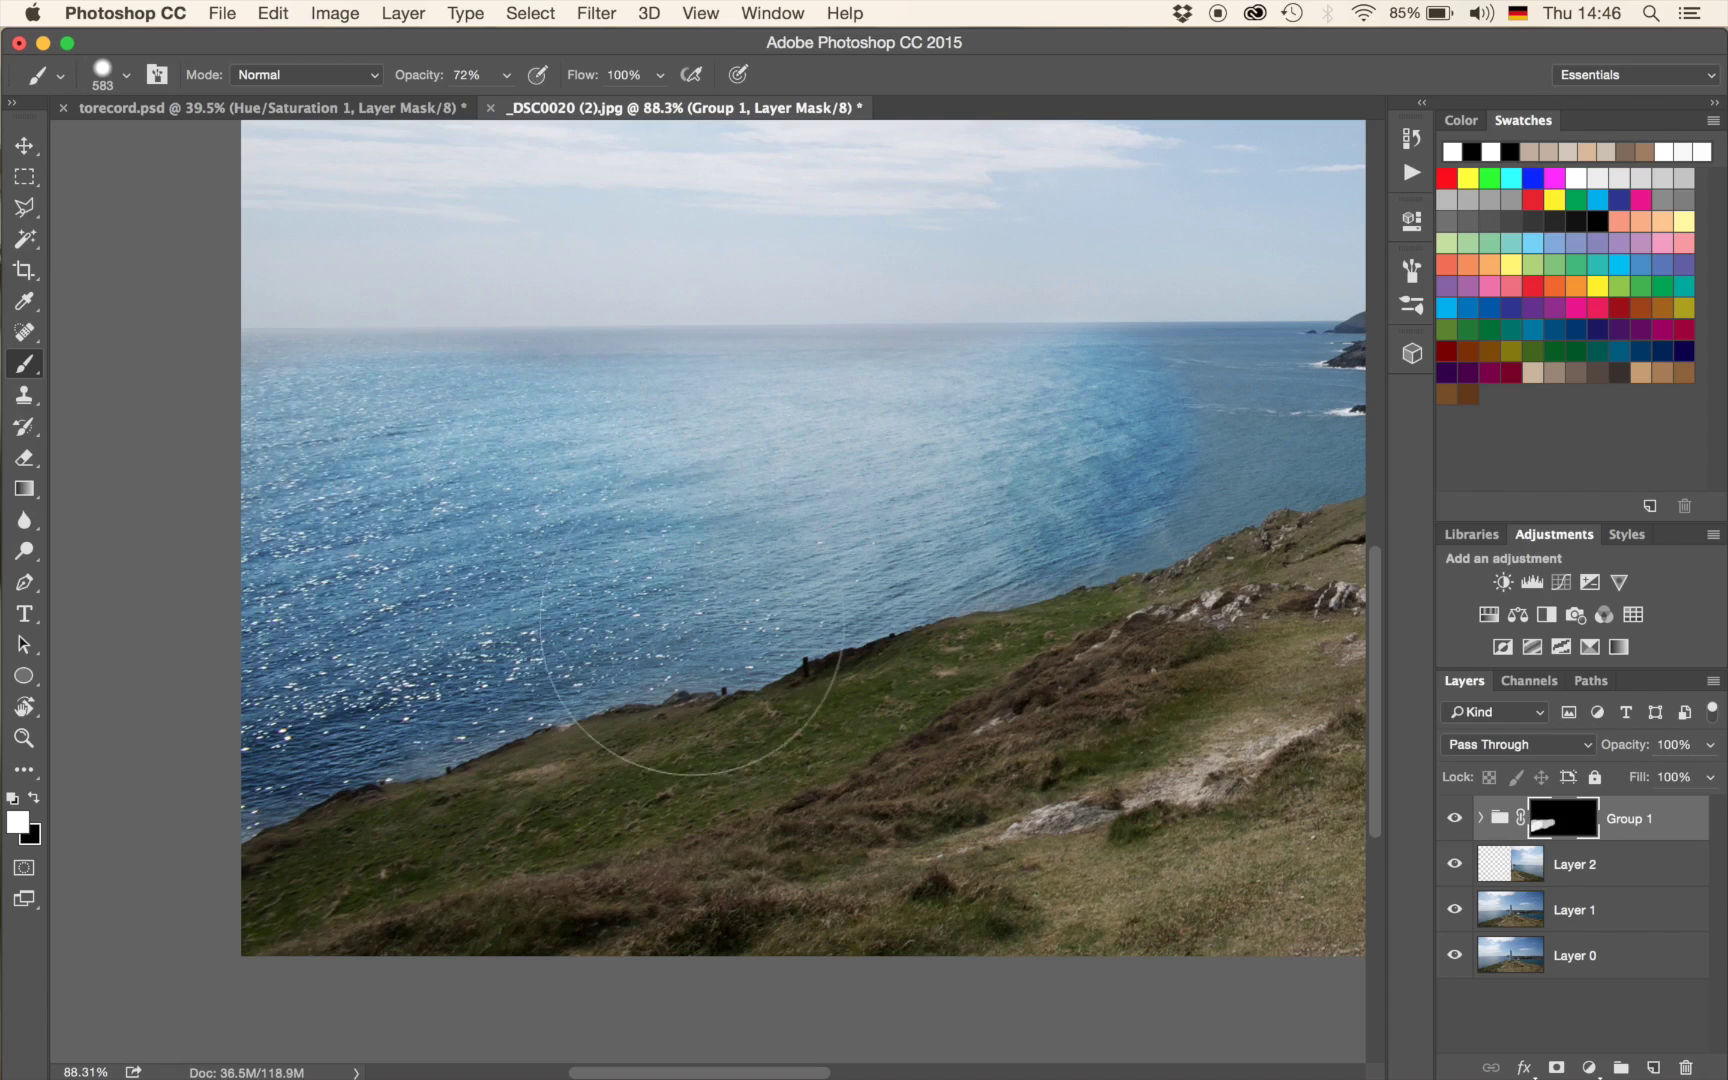
{"action": "scroll", "coordinate": [620, 680], "scroll_direction": "down", "scroll_amount": 3}
{"action": "left_click_drag", "start_coordinate": [615, 588], "coordinate": [414, 572]}
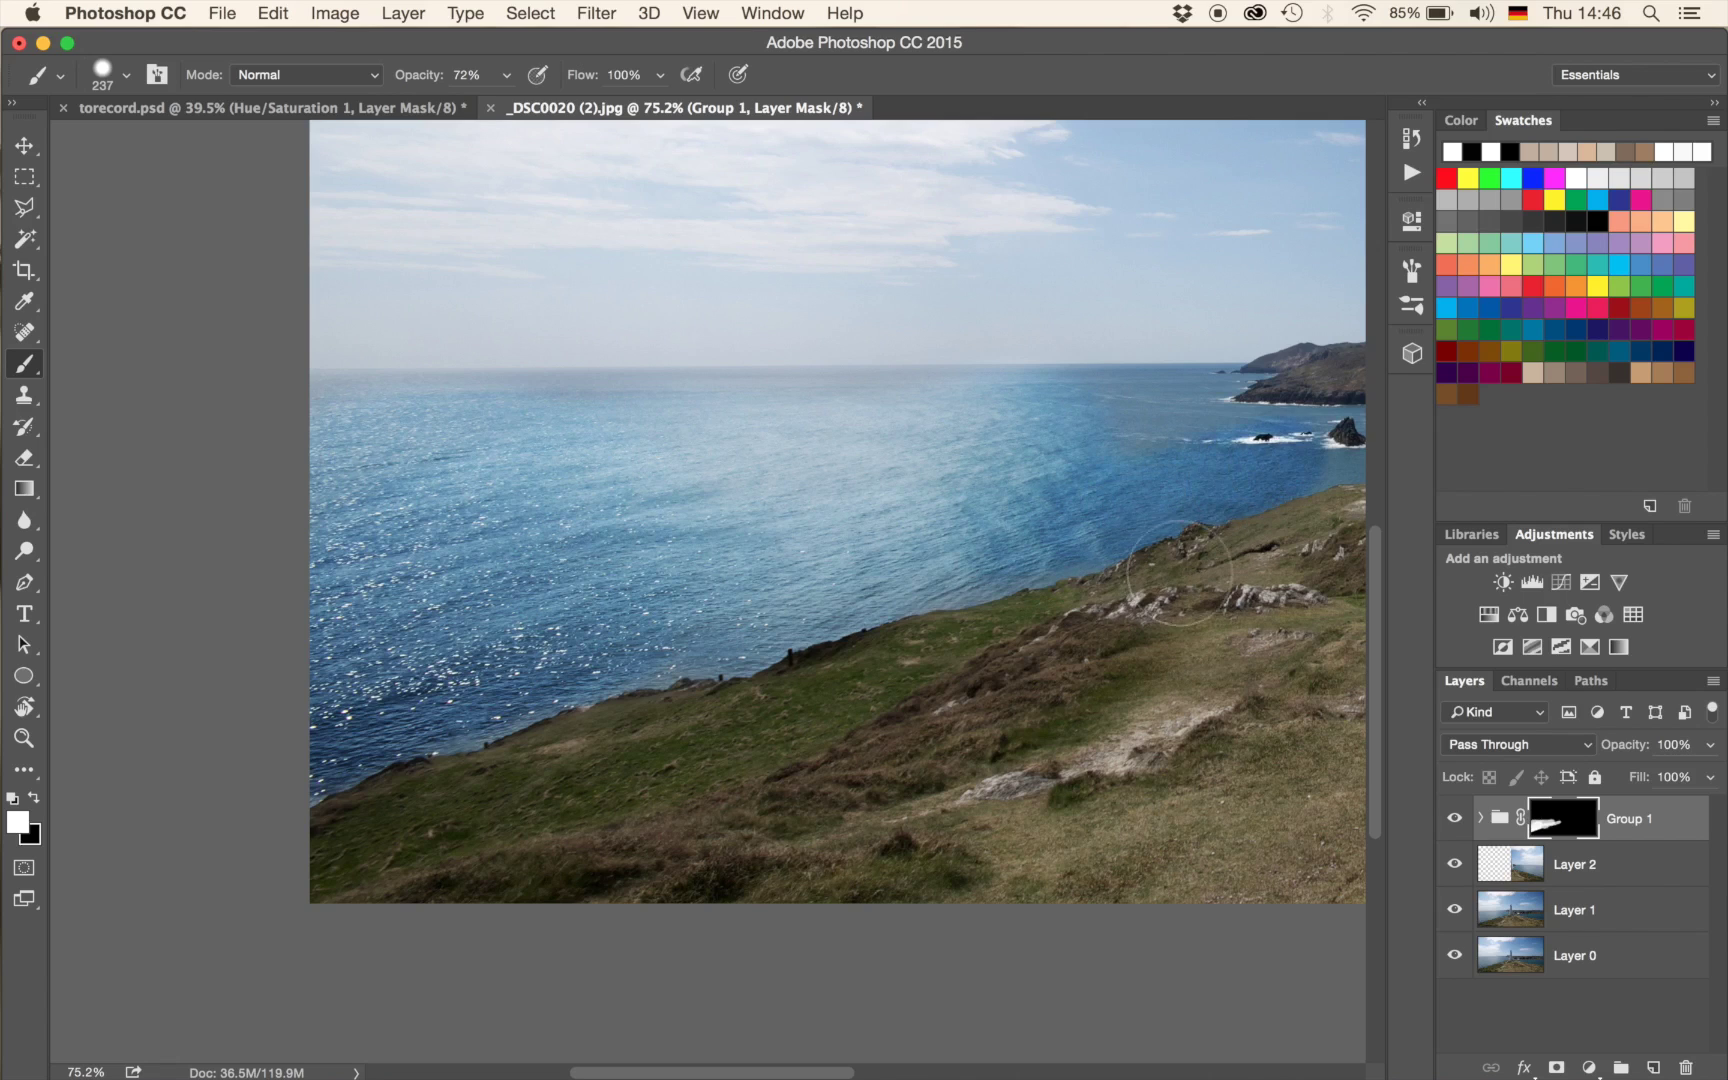
Extend the white mask painting along the horizon and towards the rocks left of the tower with the 237 px brush.
{"action": "key", "text": "x"}
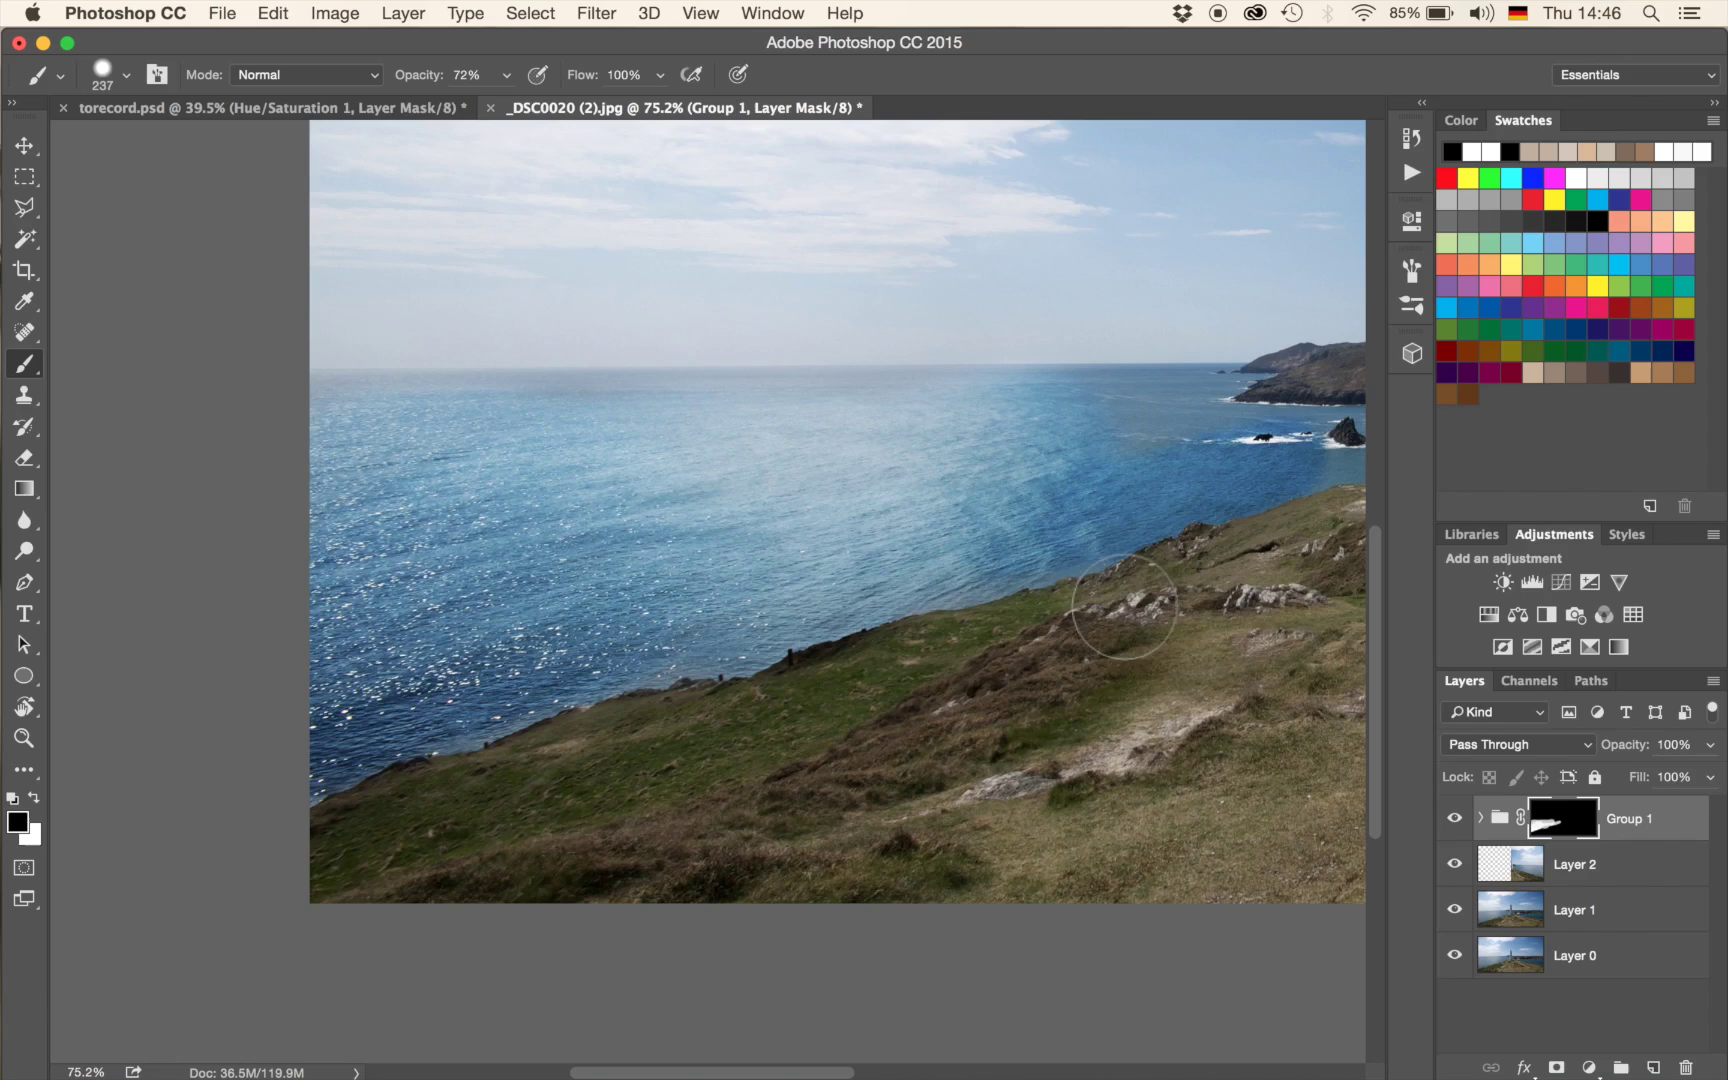
{"action": "key", "text": "x"}
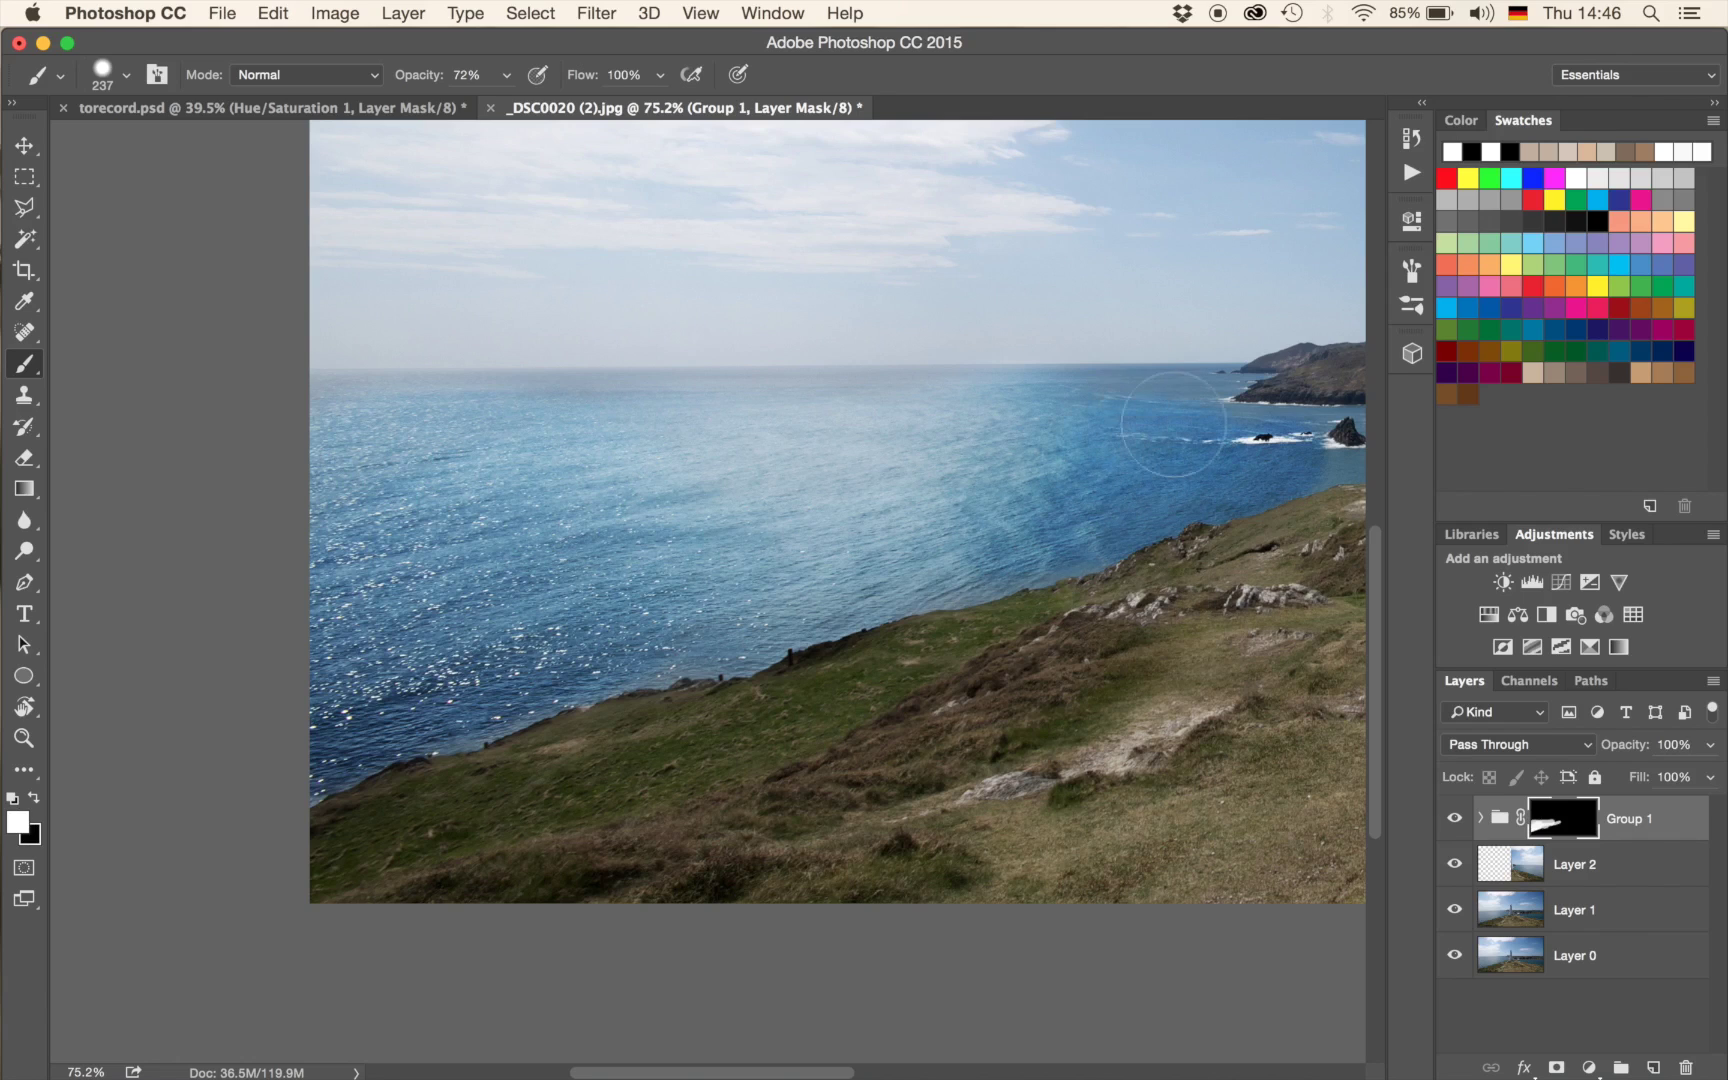
{"action": "left_click", "coordinate": [850, 410]}
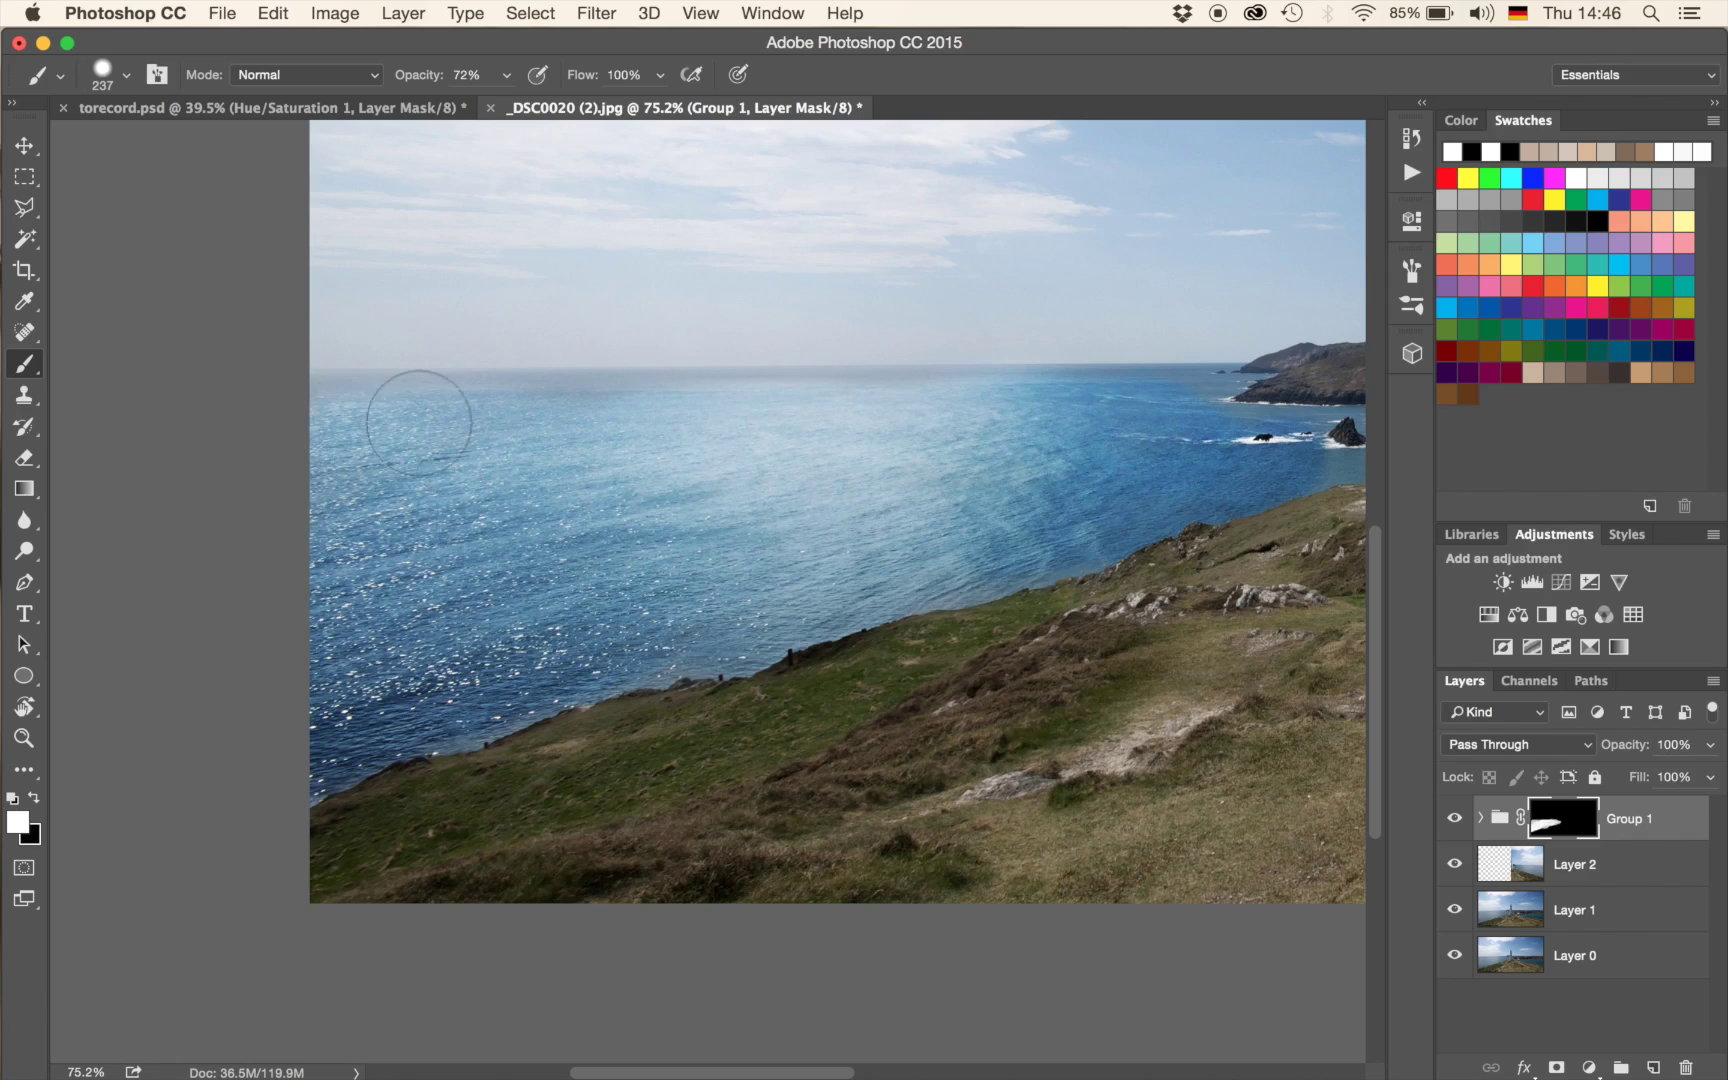
{"action": "mouse_move", "coordinate": [453, 423]}
{"action": "left_mouse_down"}
{"action": "mouse_move", "coordinate": [667, 411]}
{"action": "mouse_move", "coordinate": [796, 459]}
{"action": "mouse_move", "coordinate": [731, 428]}
{"action": "mouse_move", "coordinate": [850, 409]}
{"action": "mouse_move", "coordinate": [757, 413]}
{"action": "mouse_move", "coordinate": [977, 420]}
{"action": "mouse_move", "coordinate": [925, 412]}
{"action": "mouse_move", "coordinate": [1073, 440]}
{"action": "mouse_move", "coordinate": [917, 440]}
{"action": "mouse_move", "coordinate": [888, 419]}
{"action": "mouse_move", "coordinate": [912, 413]}
{"action": "mouse_move", "coordinate": [876, 405]}
{"action": "left_mouse_up"}
{"action": "mouse_move", "coordinate": [1043, 421]}
{"action": "left_mouse_down"}
{"action": "mouse_move", "coordinate": [949, 409]}
{"action": "mouse_move", "coordinate": [1068, 421]}
{"action": "left_mouse_up"}
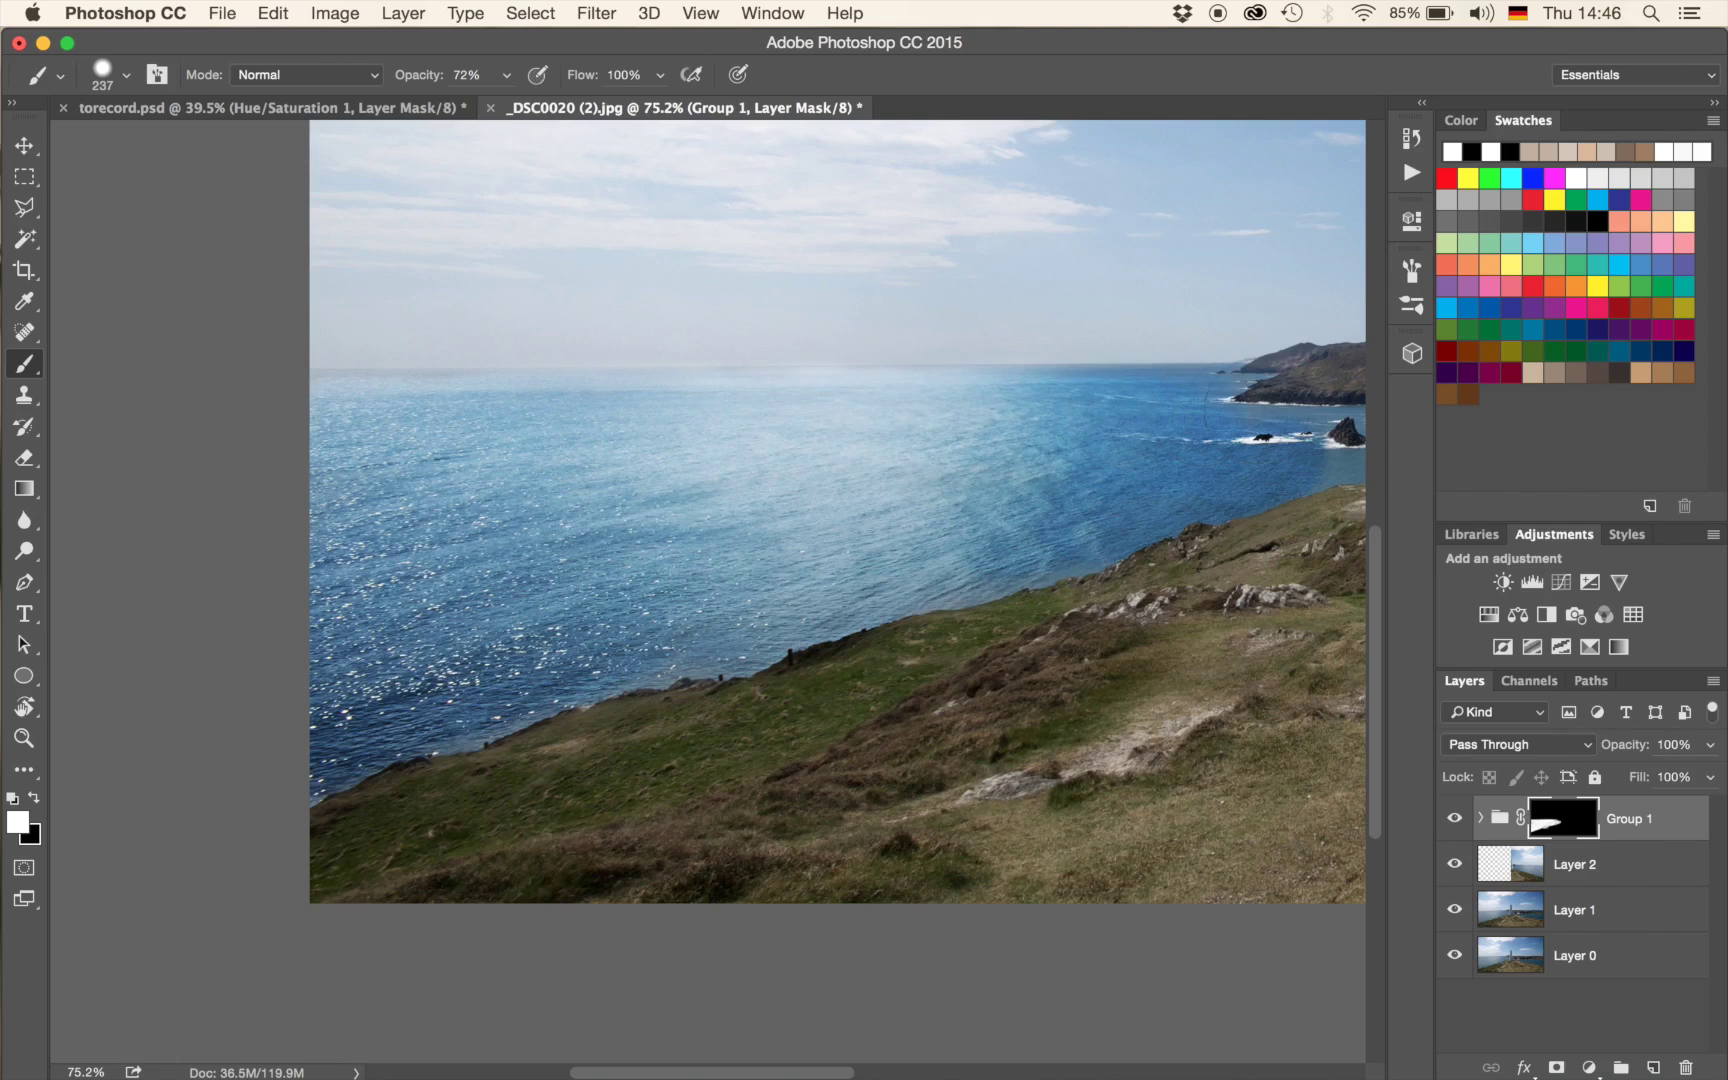
{"action": "left_click_drag", "start_coordinate": [1222, 460], "coordinate": [1182, 473]}
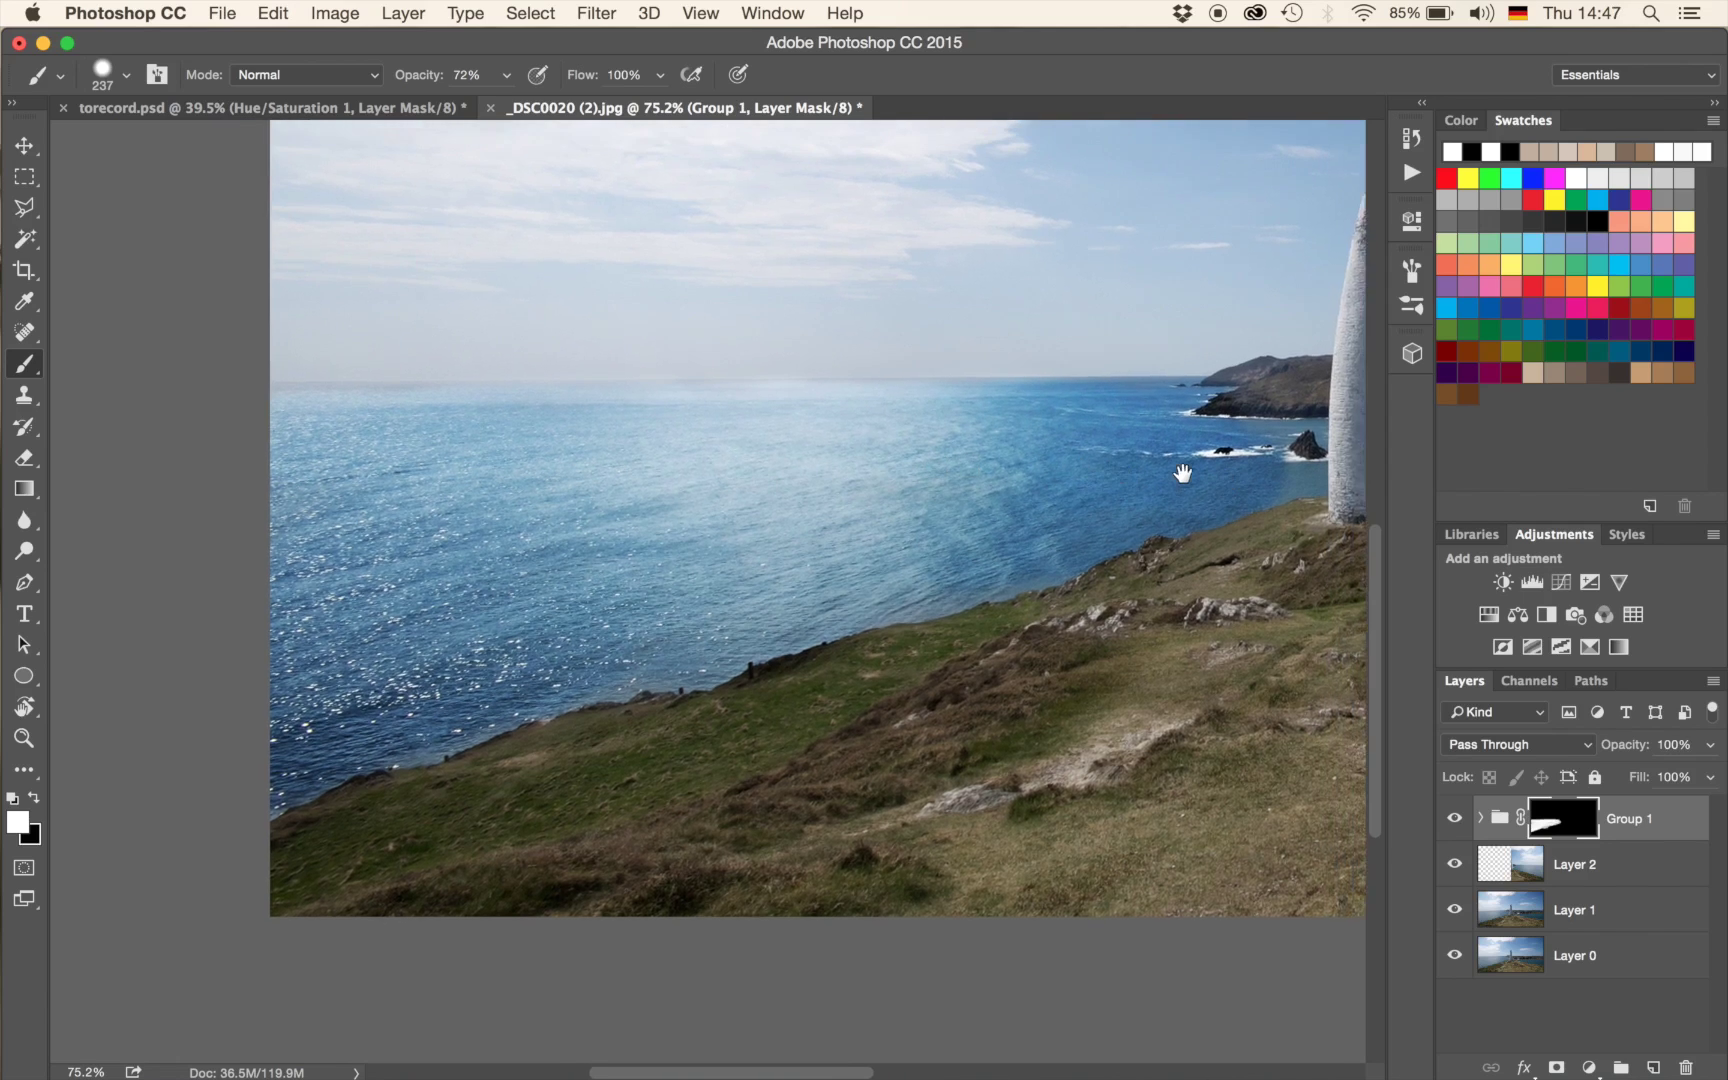
{"action": "scroll", "coordinate": [590, 440], "scroll_direction": "left", "scroll_amount": 5}
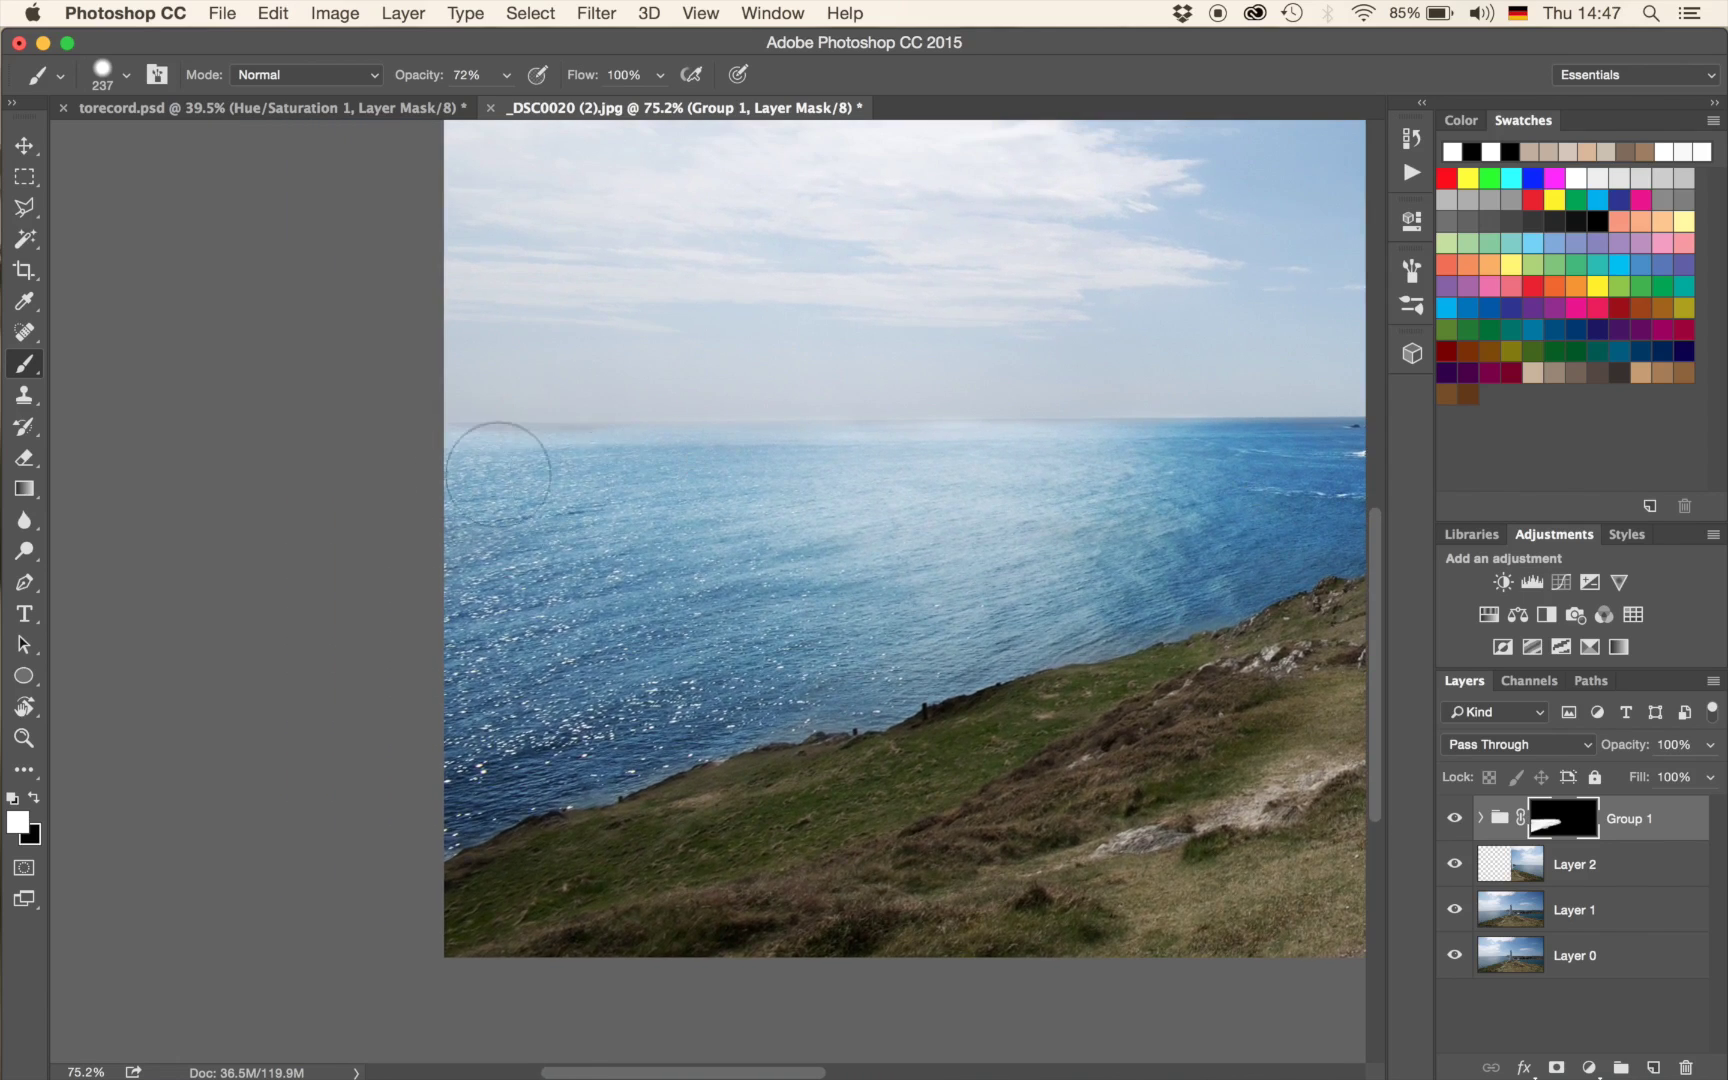
Paint the group mask white over the open sea right of the tower with a large brush of about 497 px.
{"action": "left_click_drag", "start_coordinate": [829, 521], "coordinate": [395, 496]}
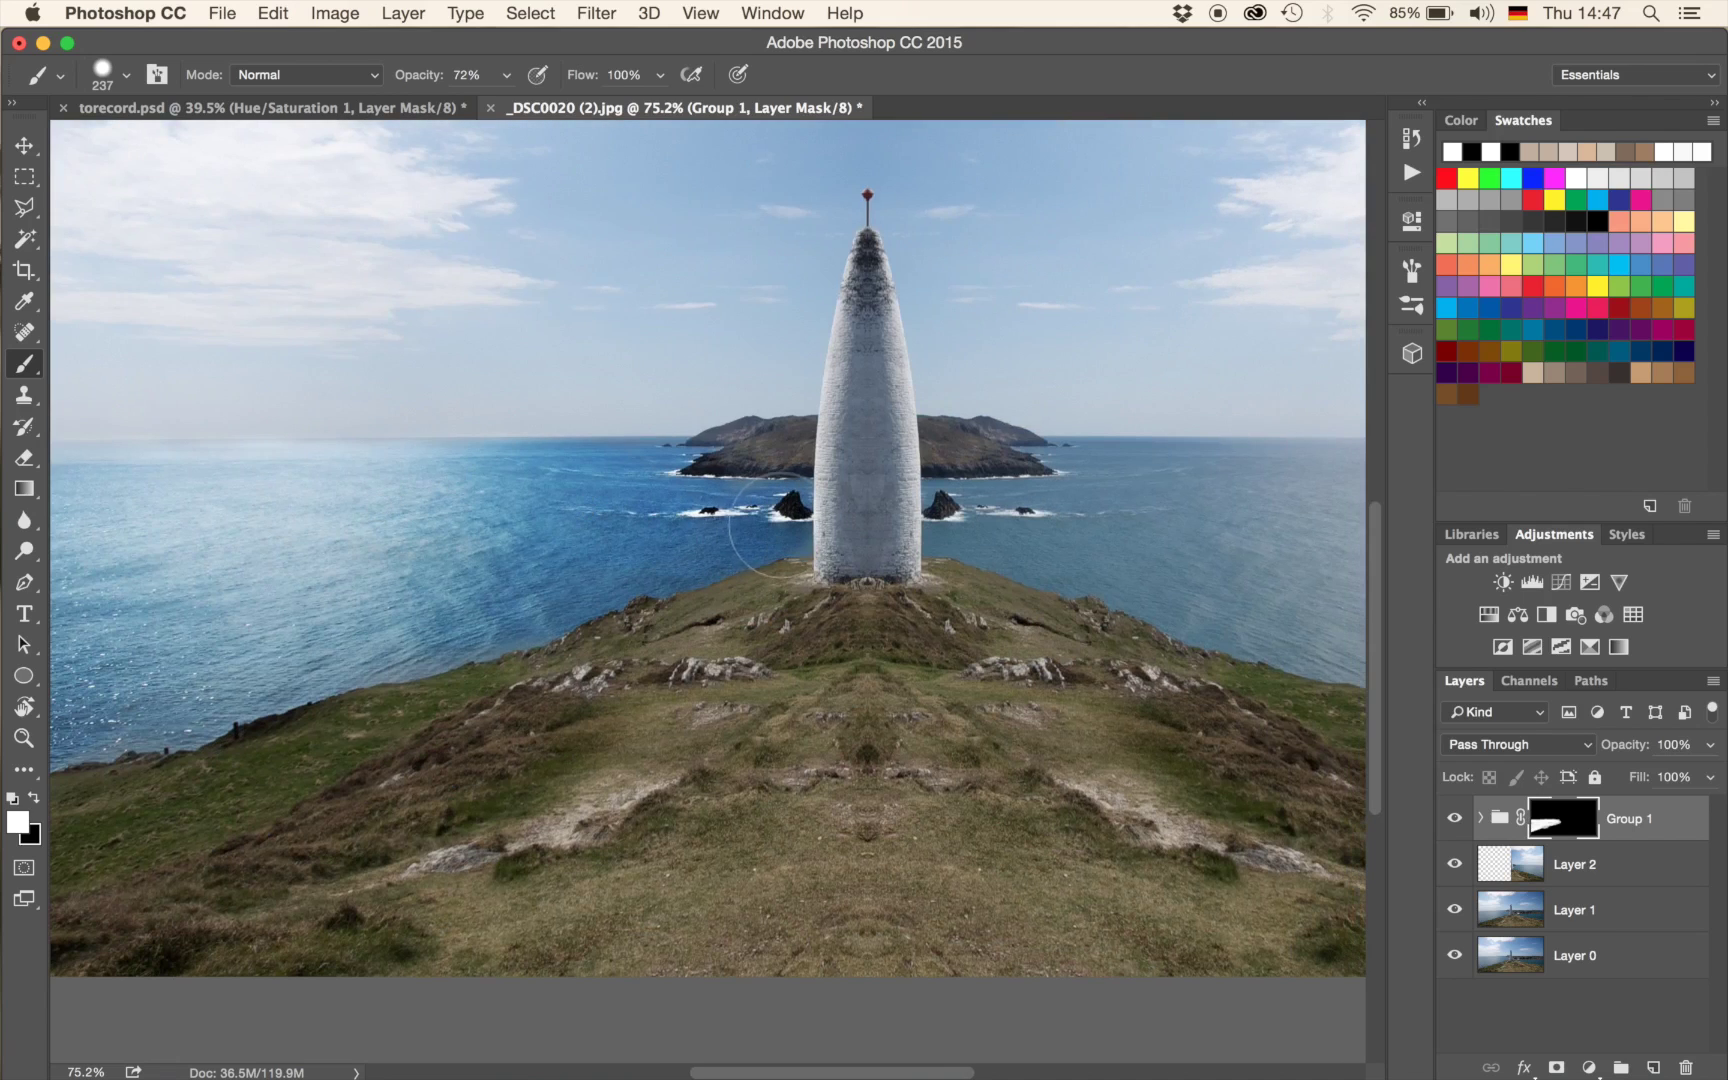
{"action": "left_click_drag", "start_coordinate": [1050, 496], "coordinate": [491, 441]}
{"action": "mouse_move", "coordinate": [810, 501]}
{"action": "left_mouse_down"}
{"action": "mouse_move", "coordinate": [937, 521]}
{"action": "mouse_move", "coordinate": [837, 501]}
{"action": "mouse_move", "coordinate": [1062, 502]}
{"action": "mouse_move", "coordinate": [1196, 482]}
{"action": "mouse_move", "coordinate": [1280, 440]}
{"action": "left_mouse_up"}
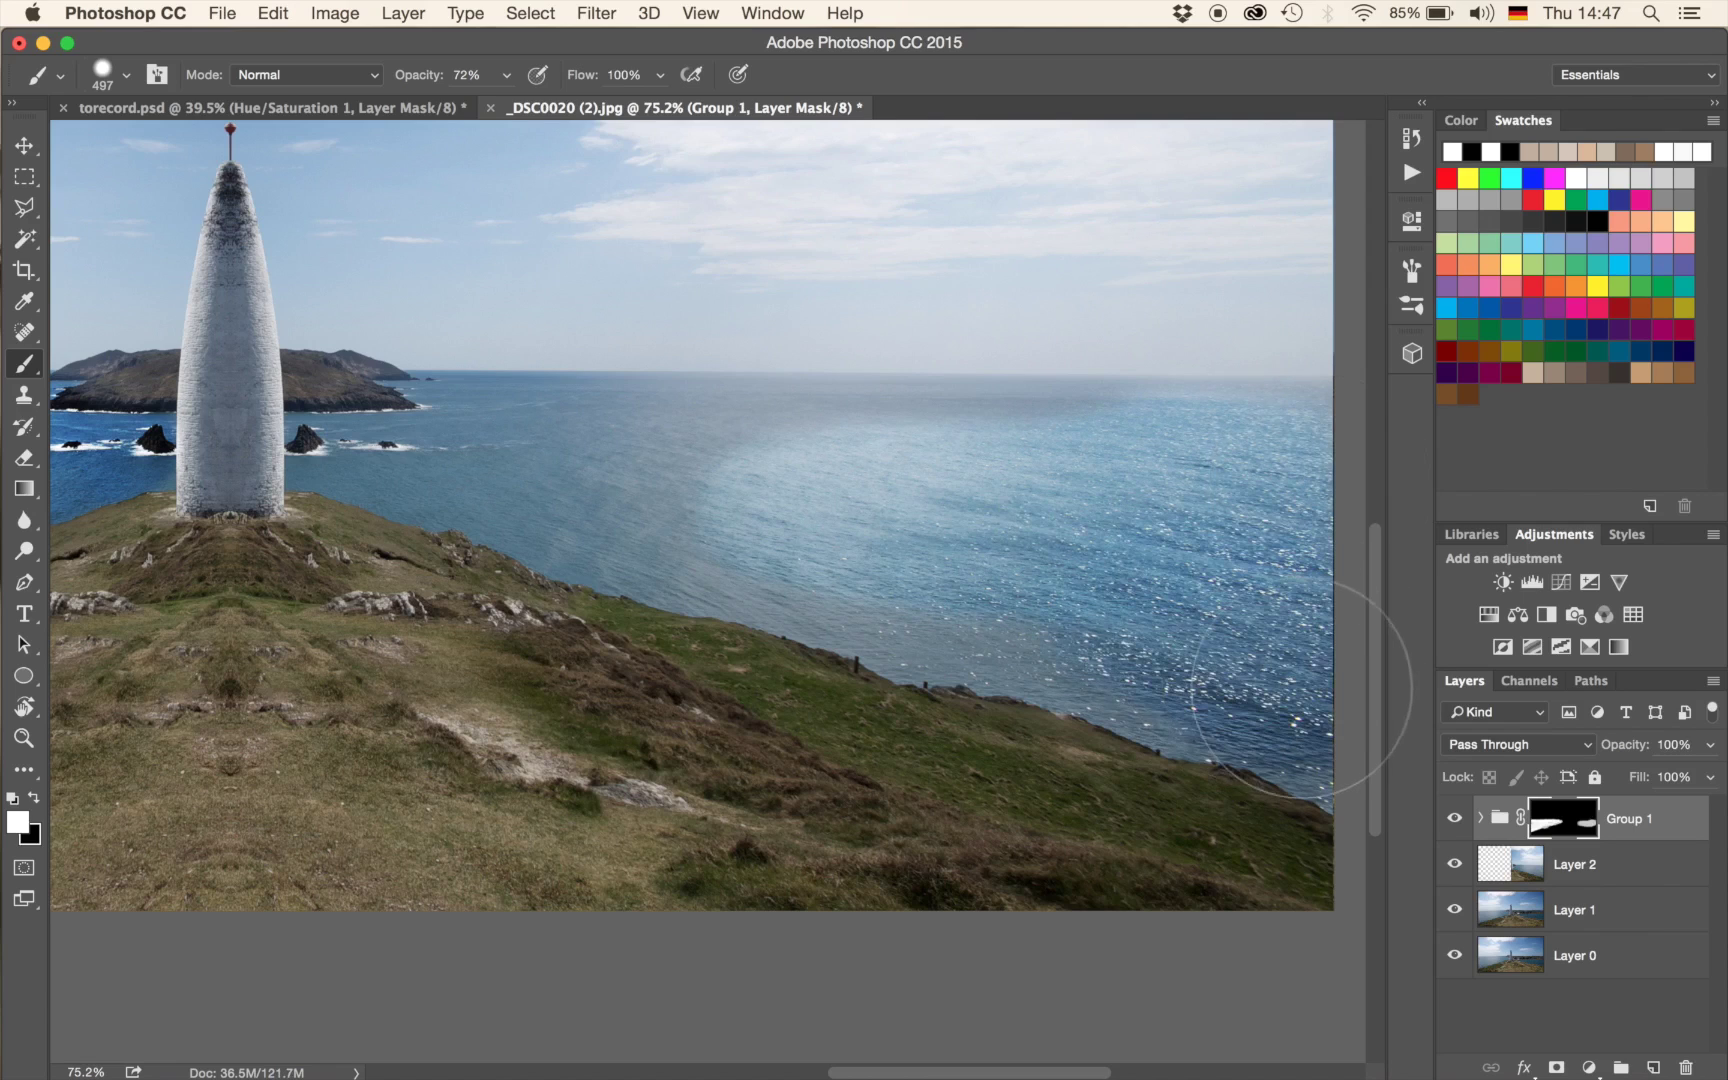
{"action": "left_click_drag", "start_coordinate": [790, 540], "coordinate": [705, 475]}
{"action": "mouse_move", "coordinate": [980, 610]}
{"action": "left_mouse_down"}
{"action": "mouse_move", "coordinate": [1120, 690]}
{"action": "mouse_move", "coordinate": [1290, 730]}
{"action": "mouse_move", "coordinate": [1320, 720]}
{"action": "left_mouse_up"}
Paint the group mask white over the sea between the right hillside and the tower's rocks with a 174 px brush.
{"action": "left_click_drag", "start_coordinate": [884, 540], "coordinate": [791, 513]}
{"action": "left_click_drag", "start_coordinate": [560, 497], "coordinate": [475, 515]}
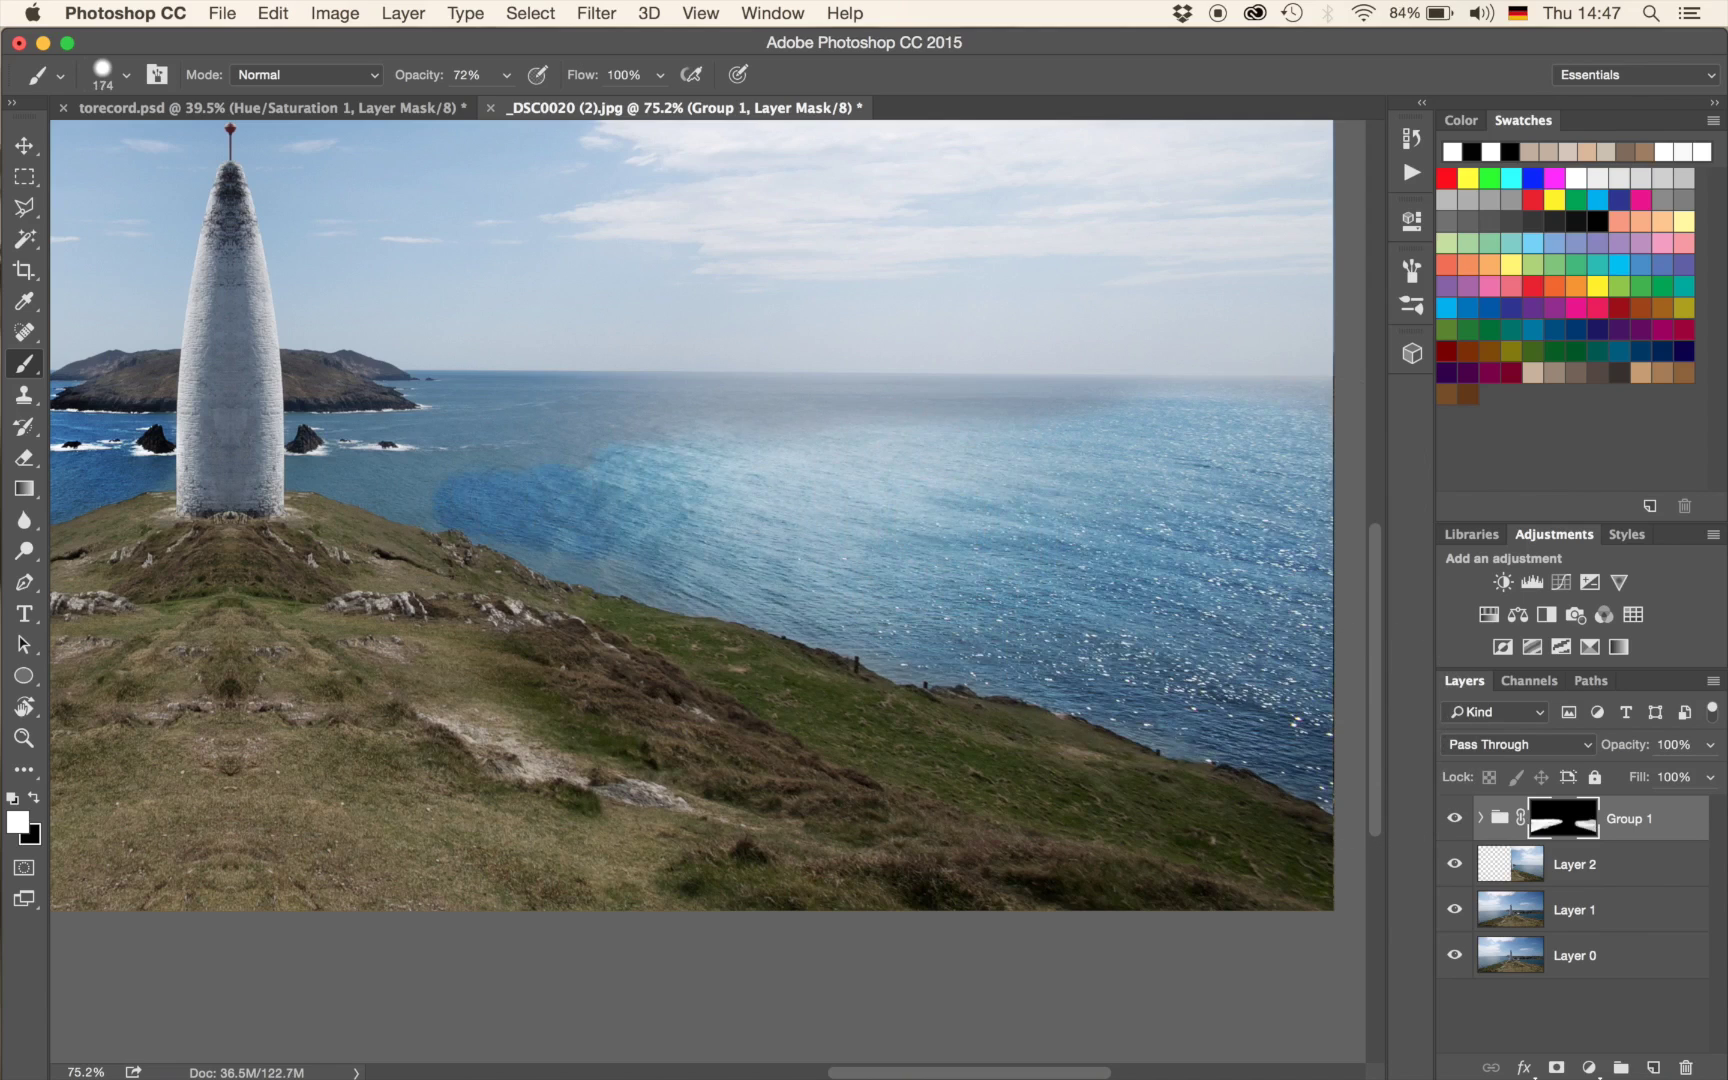
{"action": "left_click_drag", "start_coordinate": [472, 490], "coordinate": [275, 470]}
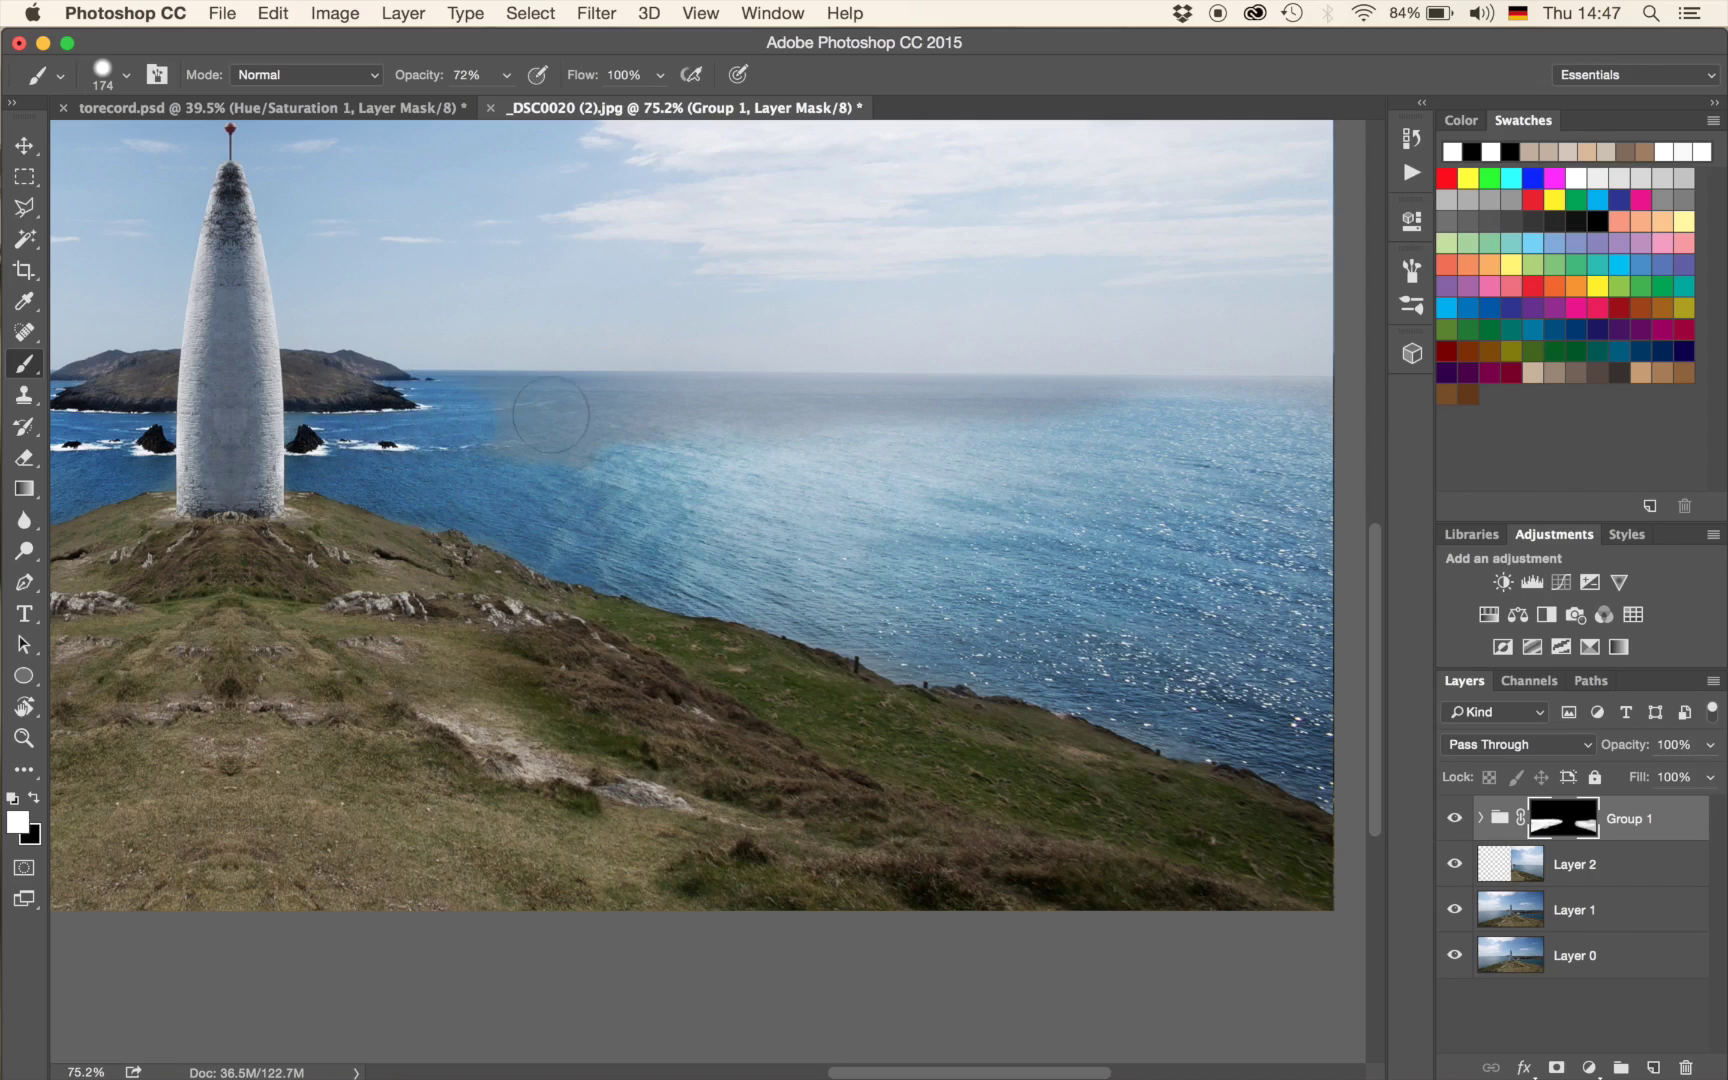
Paint the group mask white just below the horizon out to the right image edge, and switch the brush colour to black.
{"action": "mouse_move", "coordinate": [636, 409]}
{"action": "left_mouse_down"}
{"action": "mouse_move", "coordinate": [955, 413]}
{"action": "mouse_move", "coordinate": [891, 413]}
{"action": "left_mouse_up"}
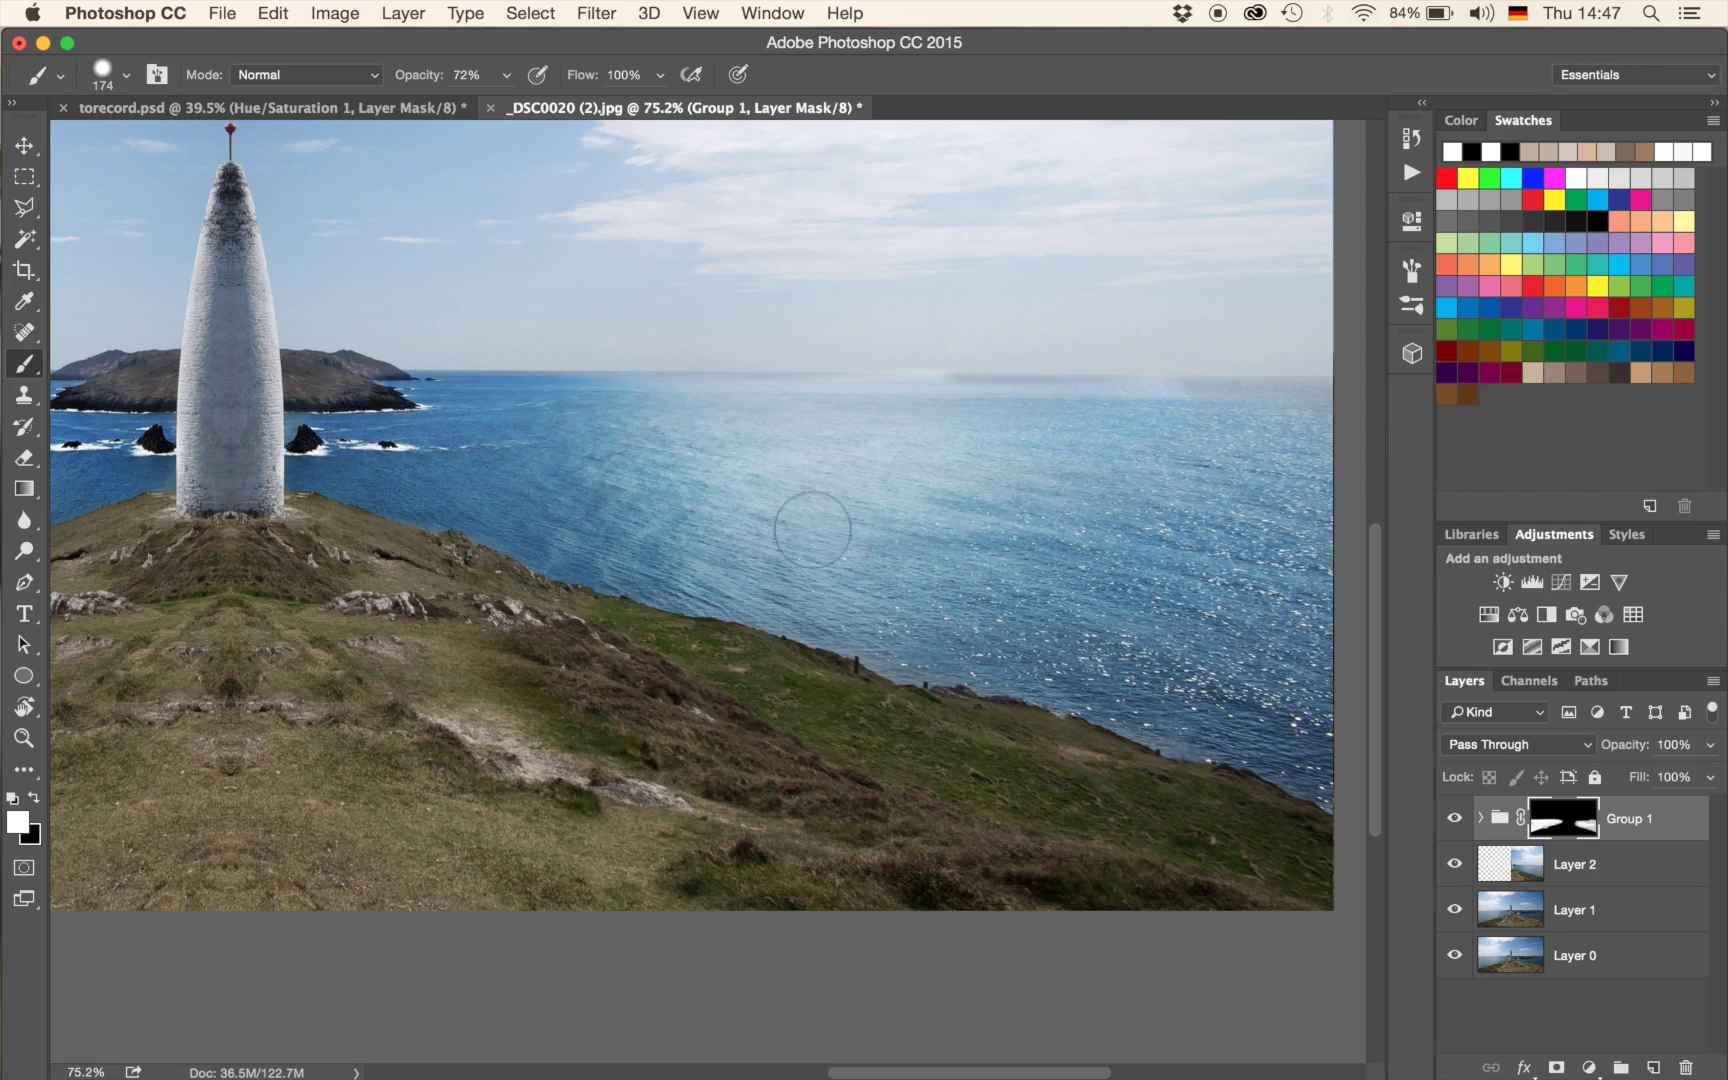
{"action": "scroll", "coordinate": [812, 530], "scroll_direction": "right", "scroll_amount": 10}
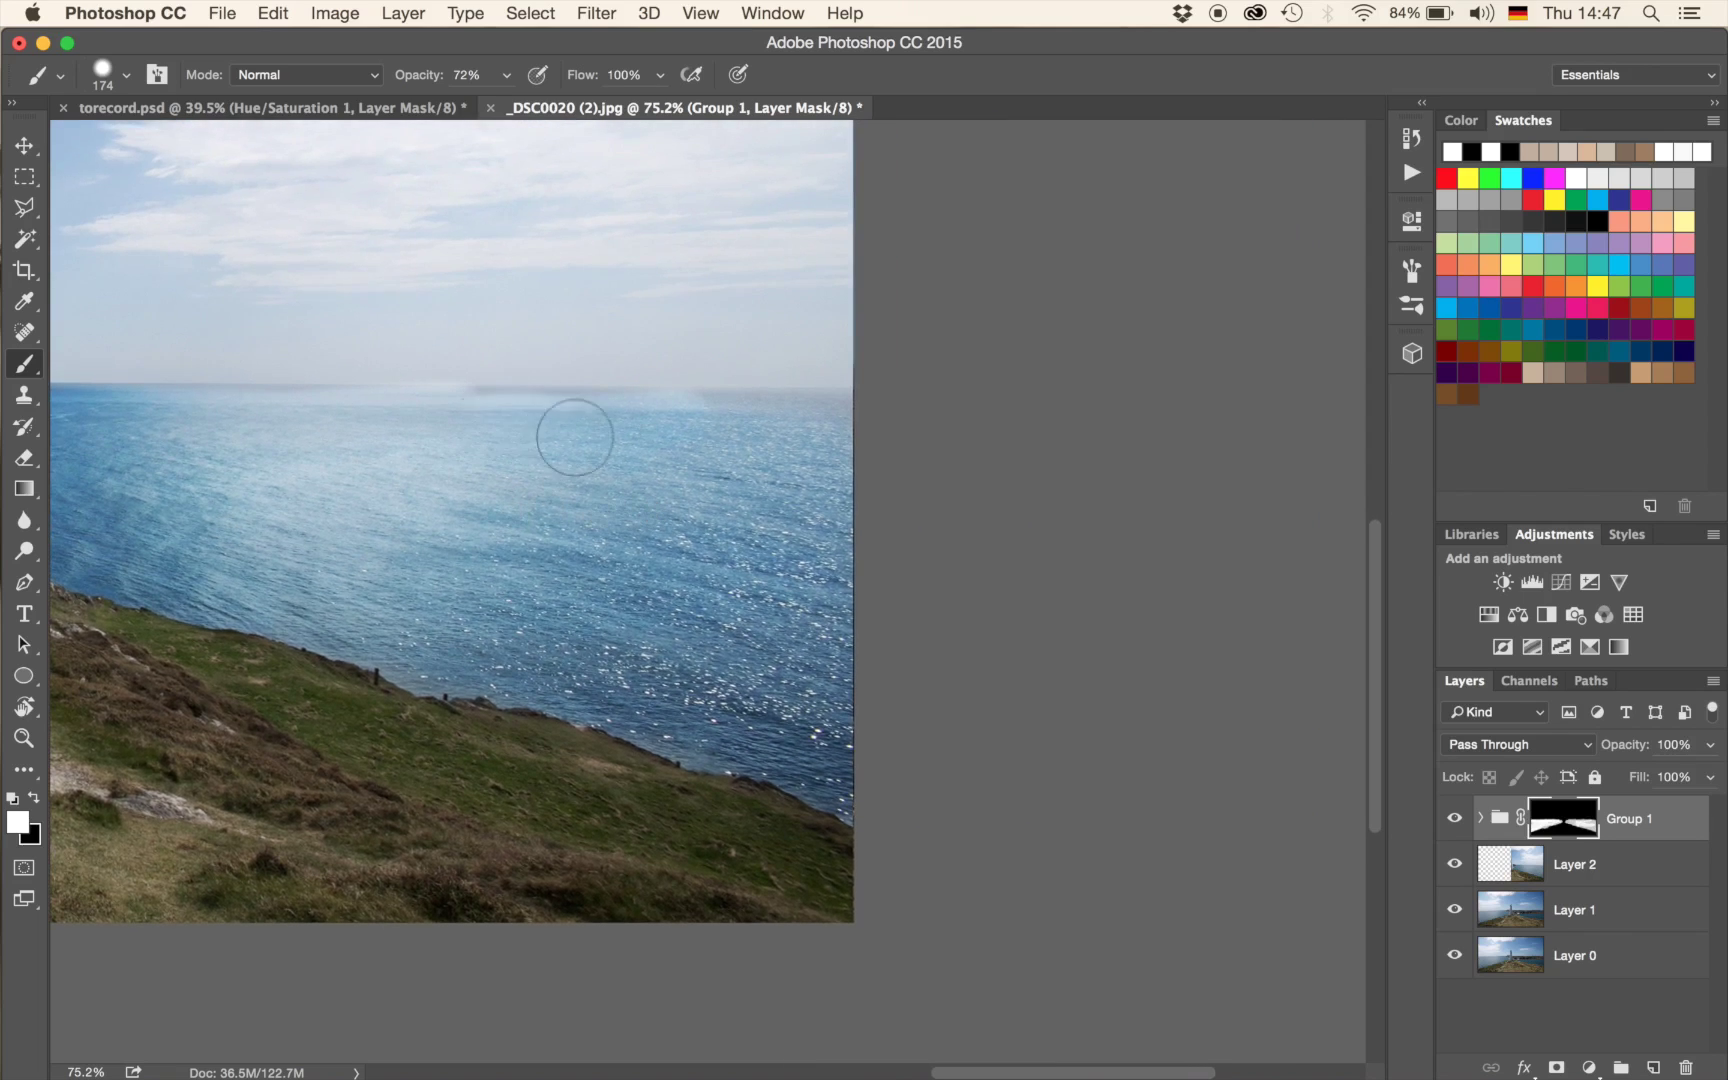
{"action": "left_click_drag", "start_coordinate": [640, 413], "coordinate": [817, 427]}
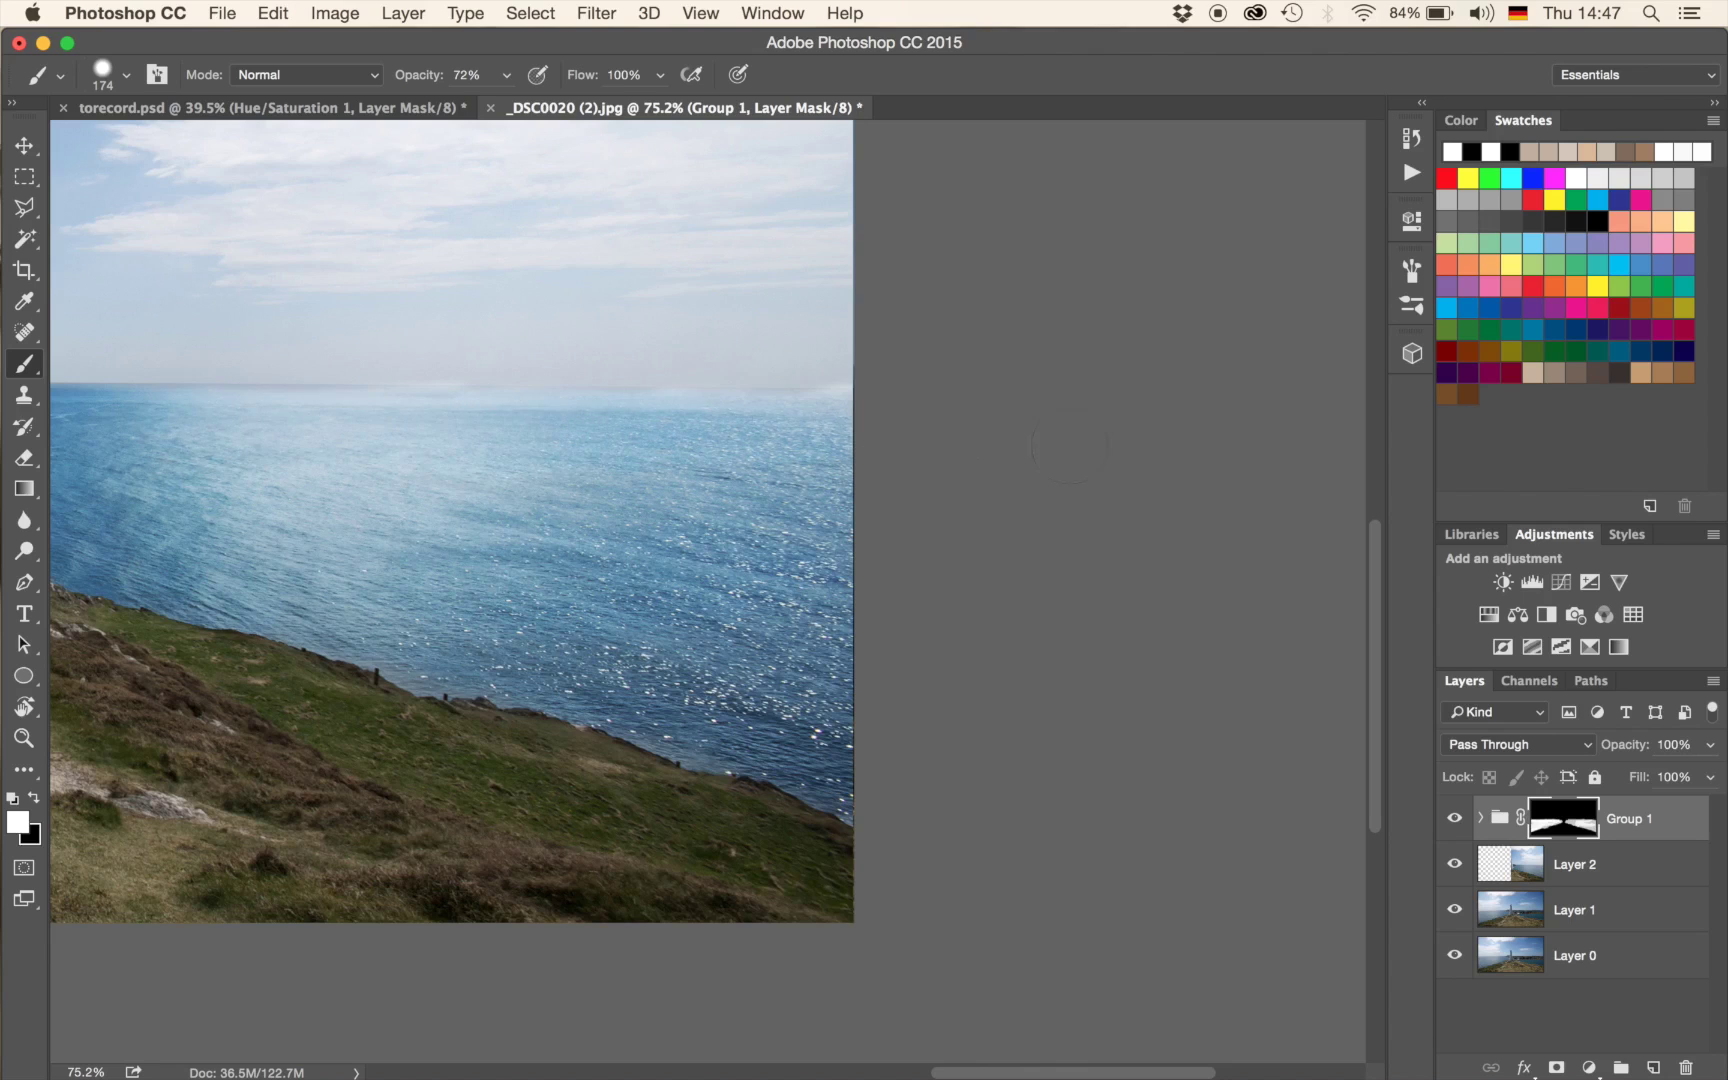
{"action": "left_click_drag", "start_coordinate": [486, 459], "coordinate": [802, 505]}
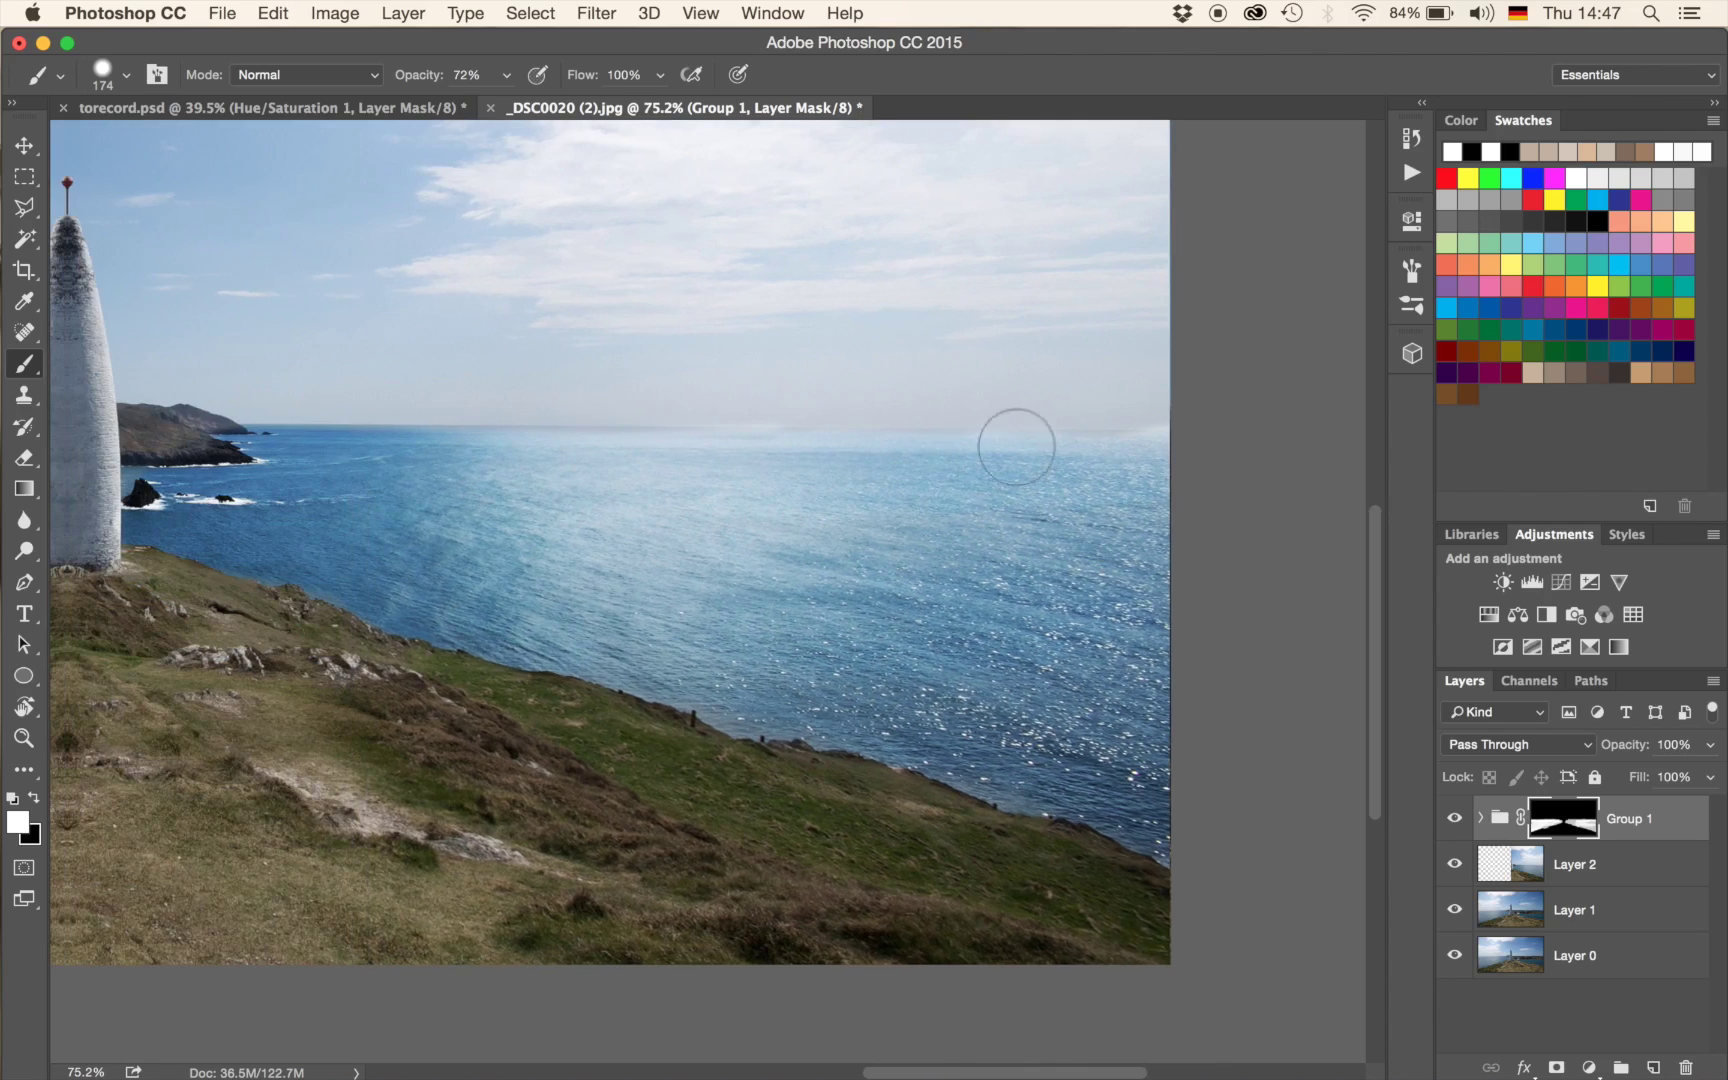
{"action": "key", "text": "x"}
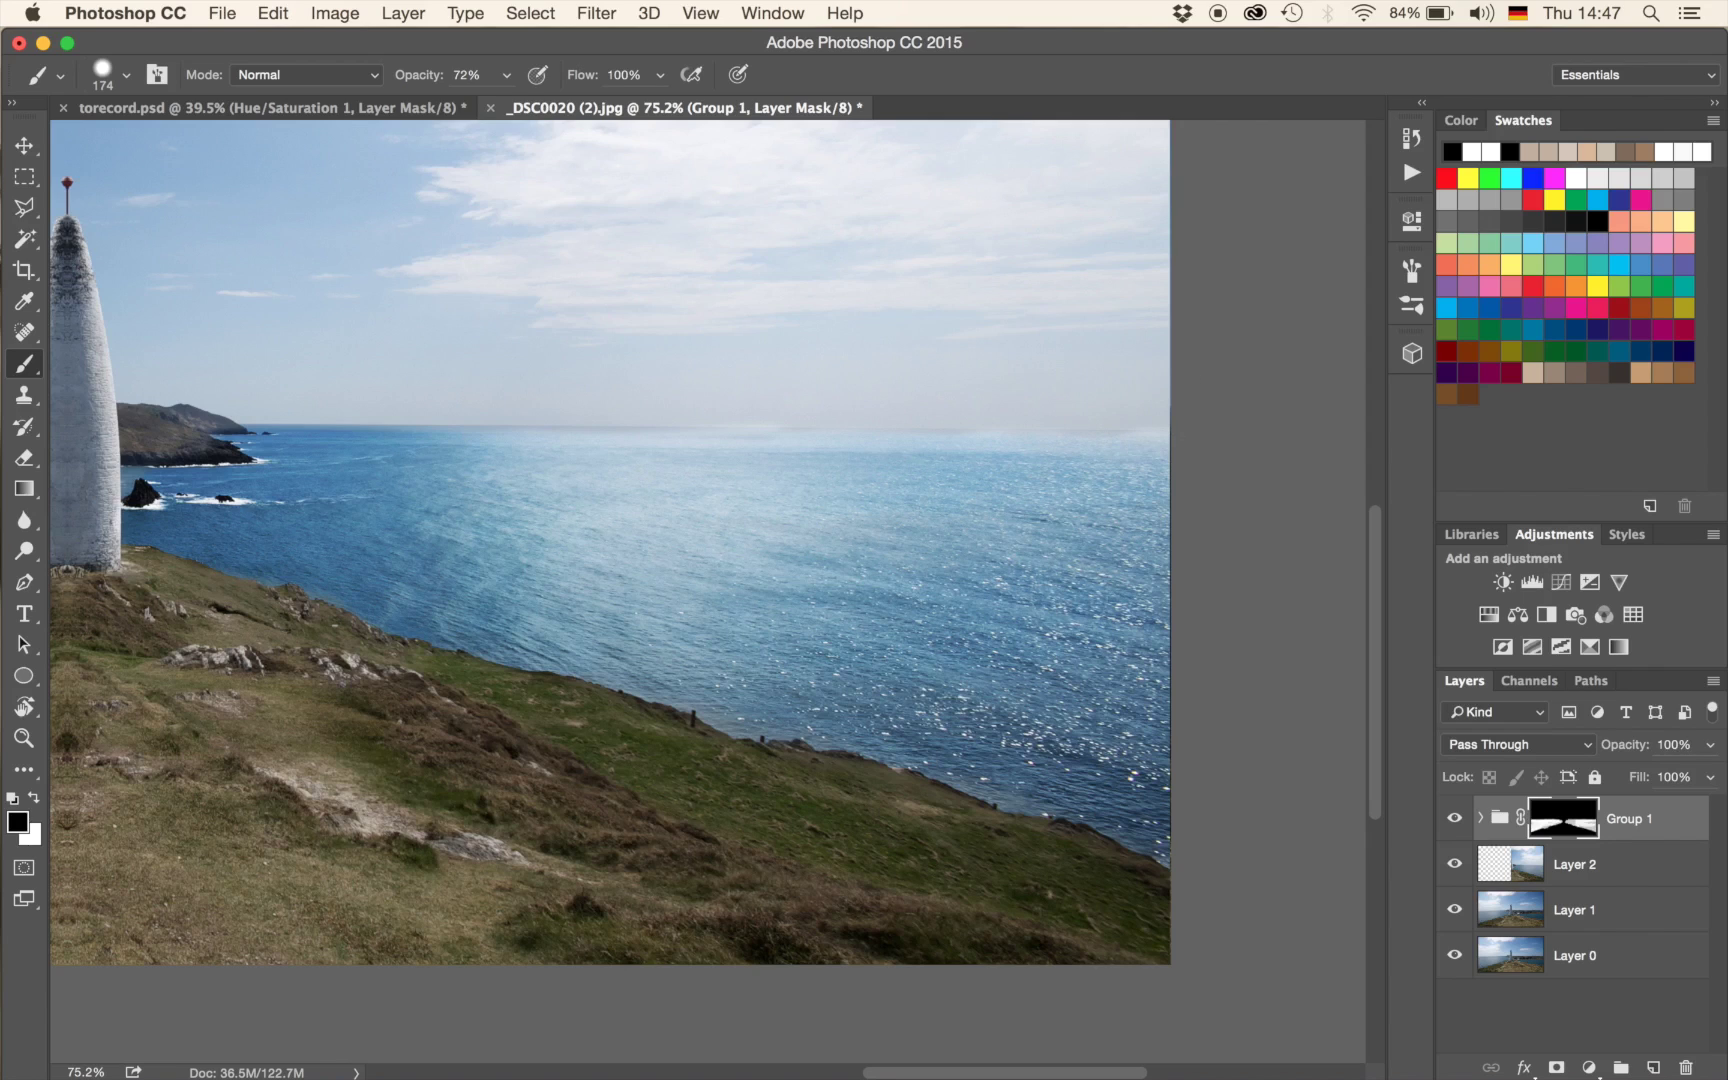
Switch the brush colour back to white and touch up the group mask over the sea beneath the horizon near the right edge.
{"action": "key", "text": "x"}
{"action": "left_click_drag", "start_coordinate": [1072, 455], "coordinate": [1108, 455]}
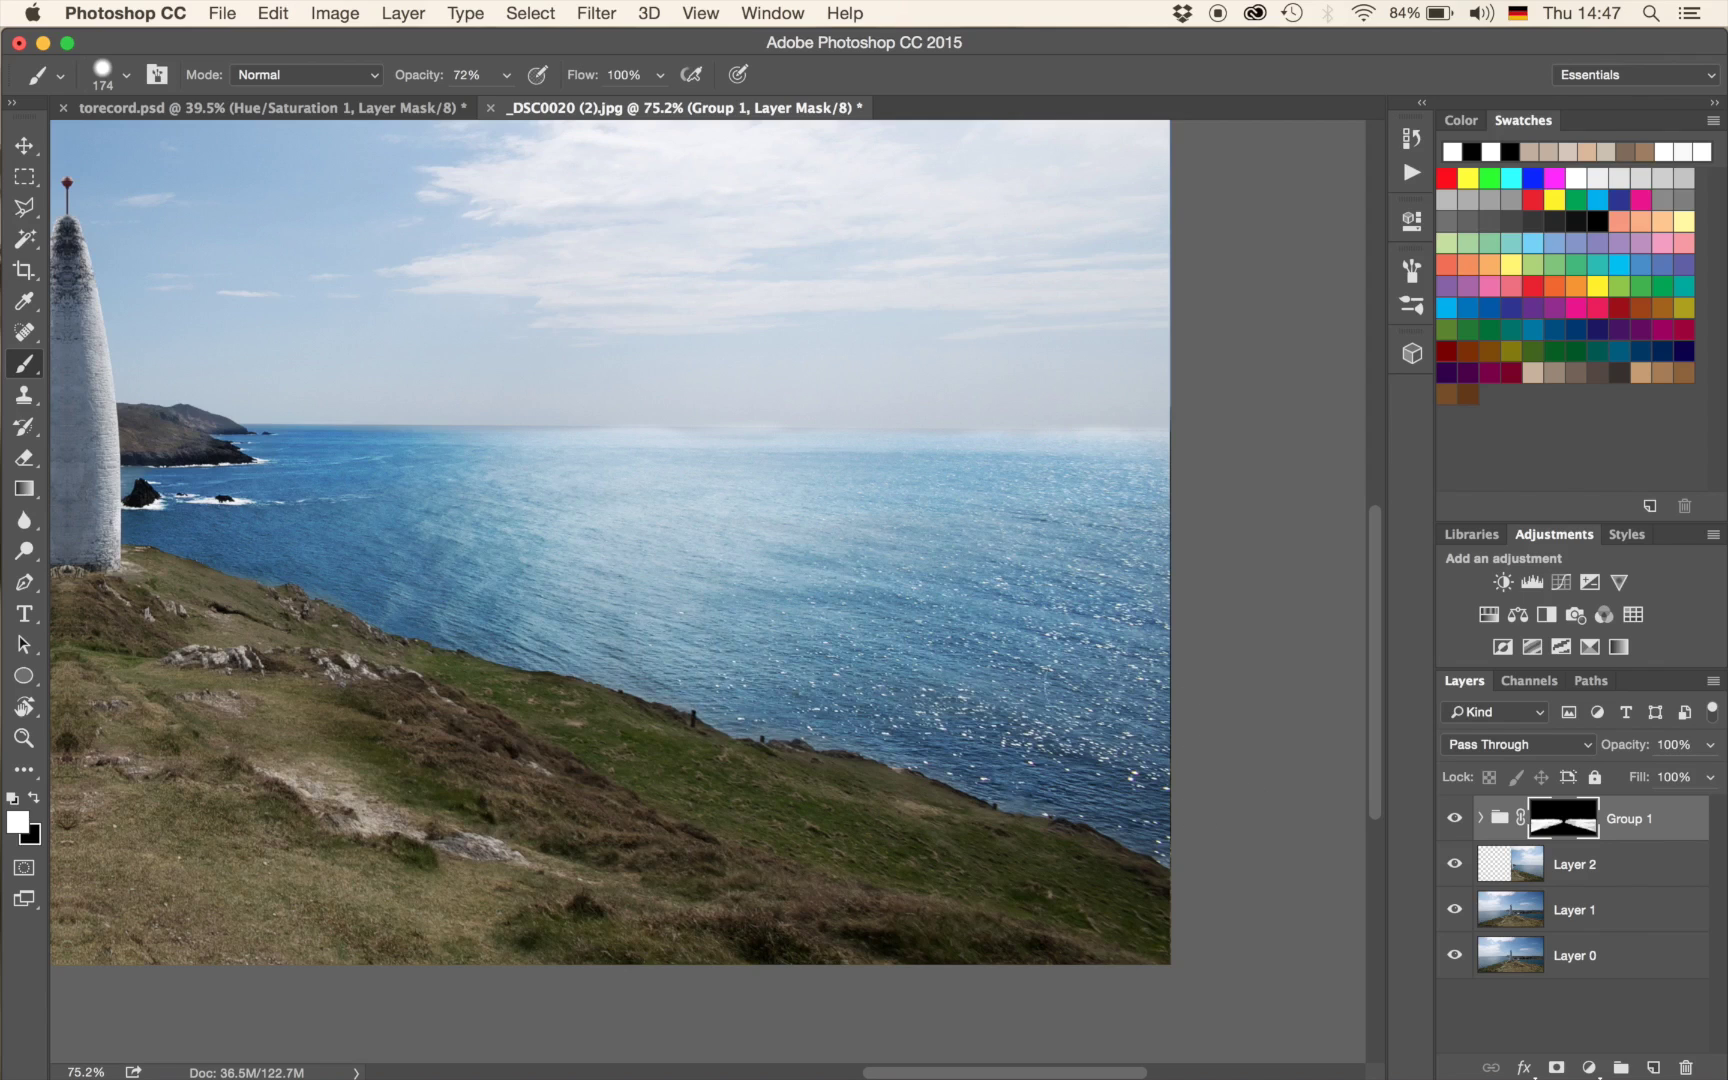
{"action": "key", "text": "super+0"}
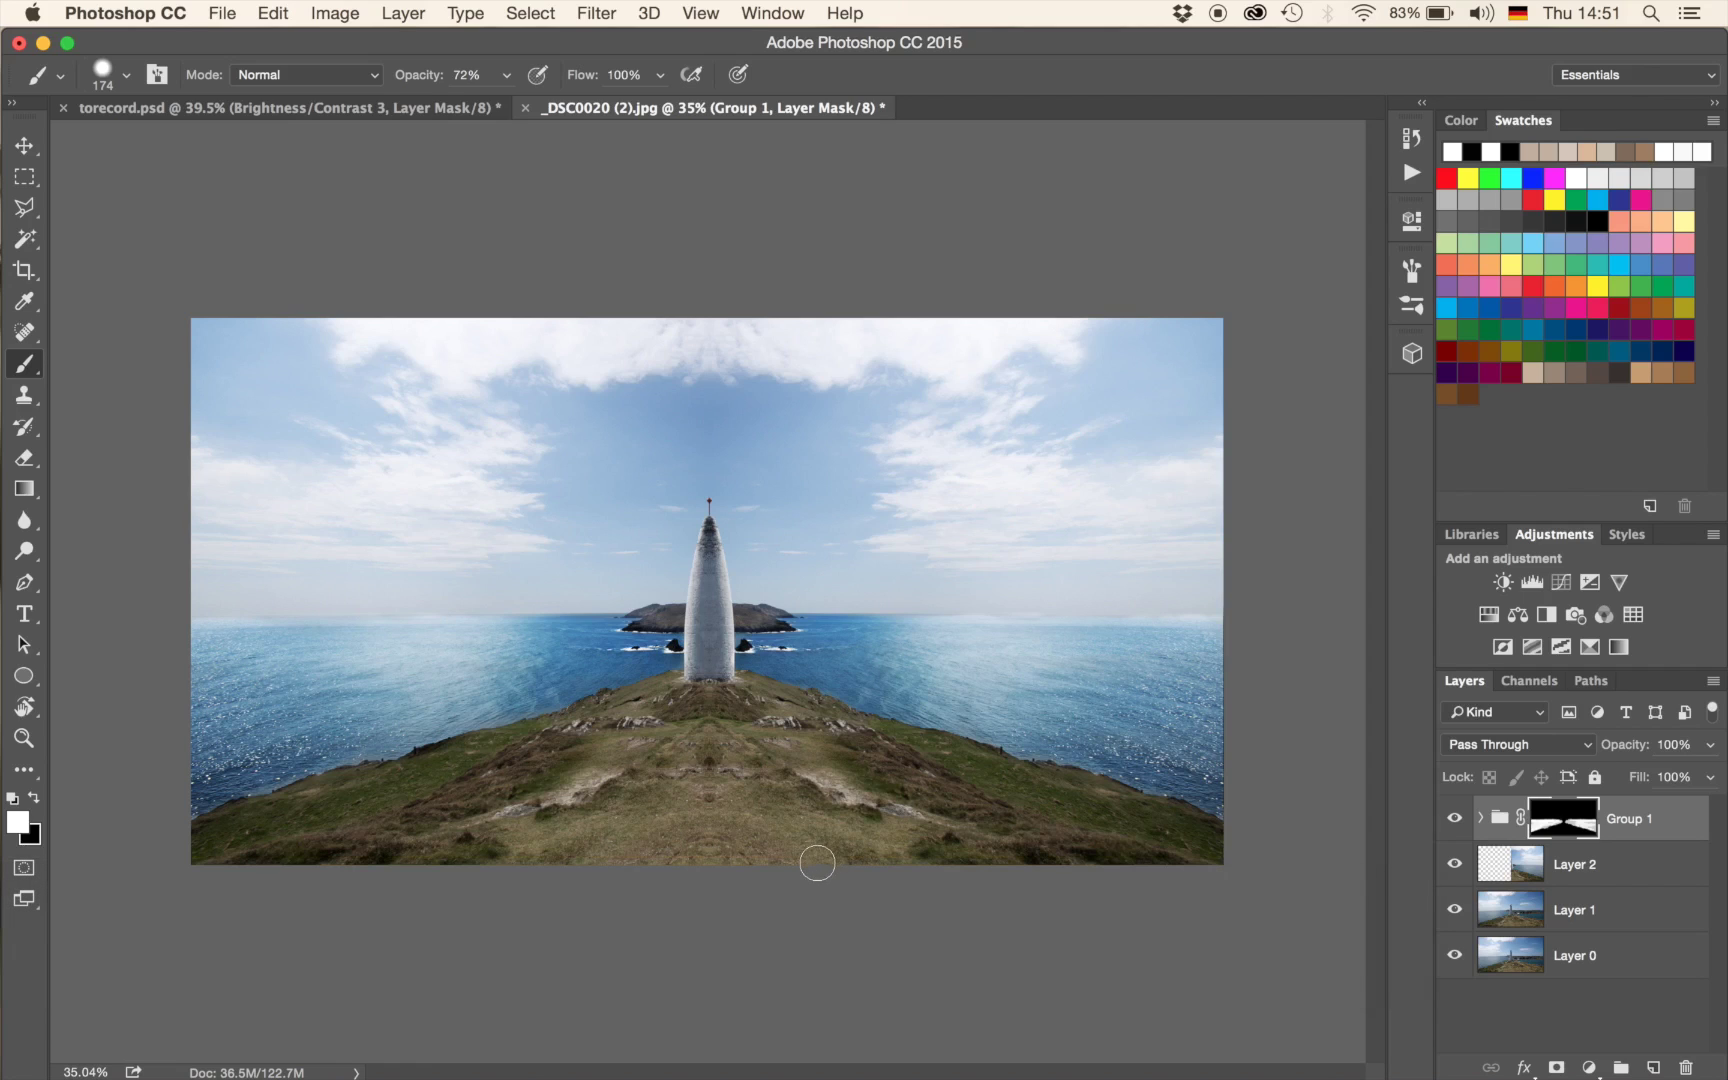
Add a Hue/Saturation adjustment layer above Group 1 with saturation +12, and compare the image with and without it.
{"action": "left_click", "coordinate": [1487, 615]}
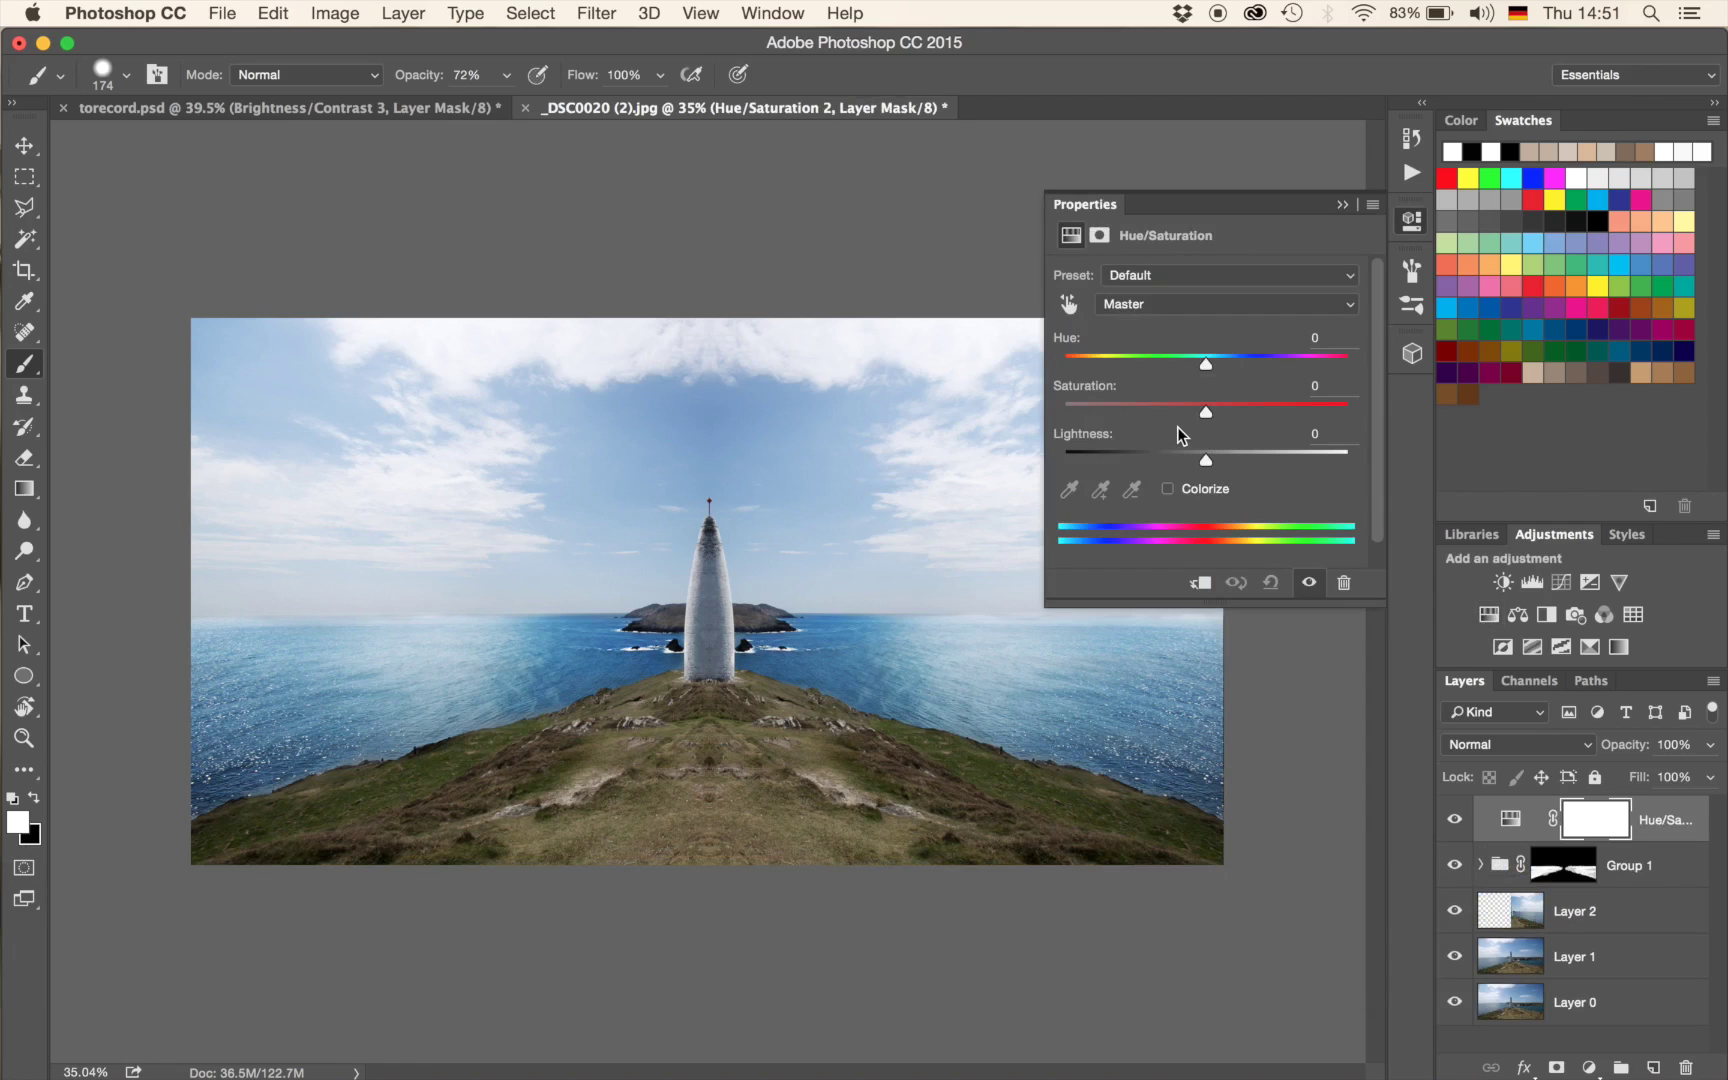
{"action": "left_click_drag", "start_coordinate": [1206, 412], "coordinate": [1210, 417]}
{"action": "left_click", "coordinate": [1456, 821]}
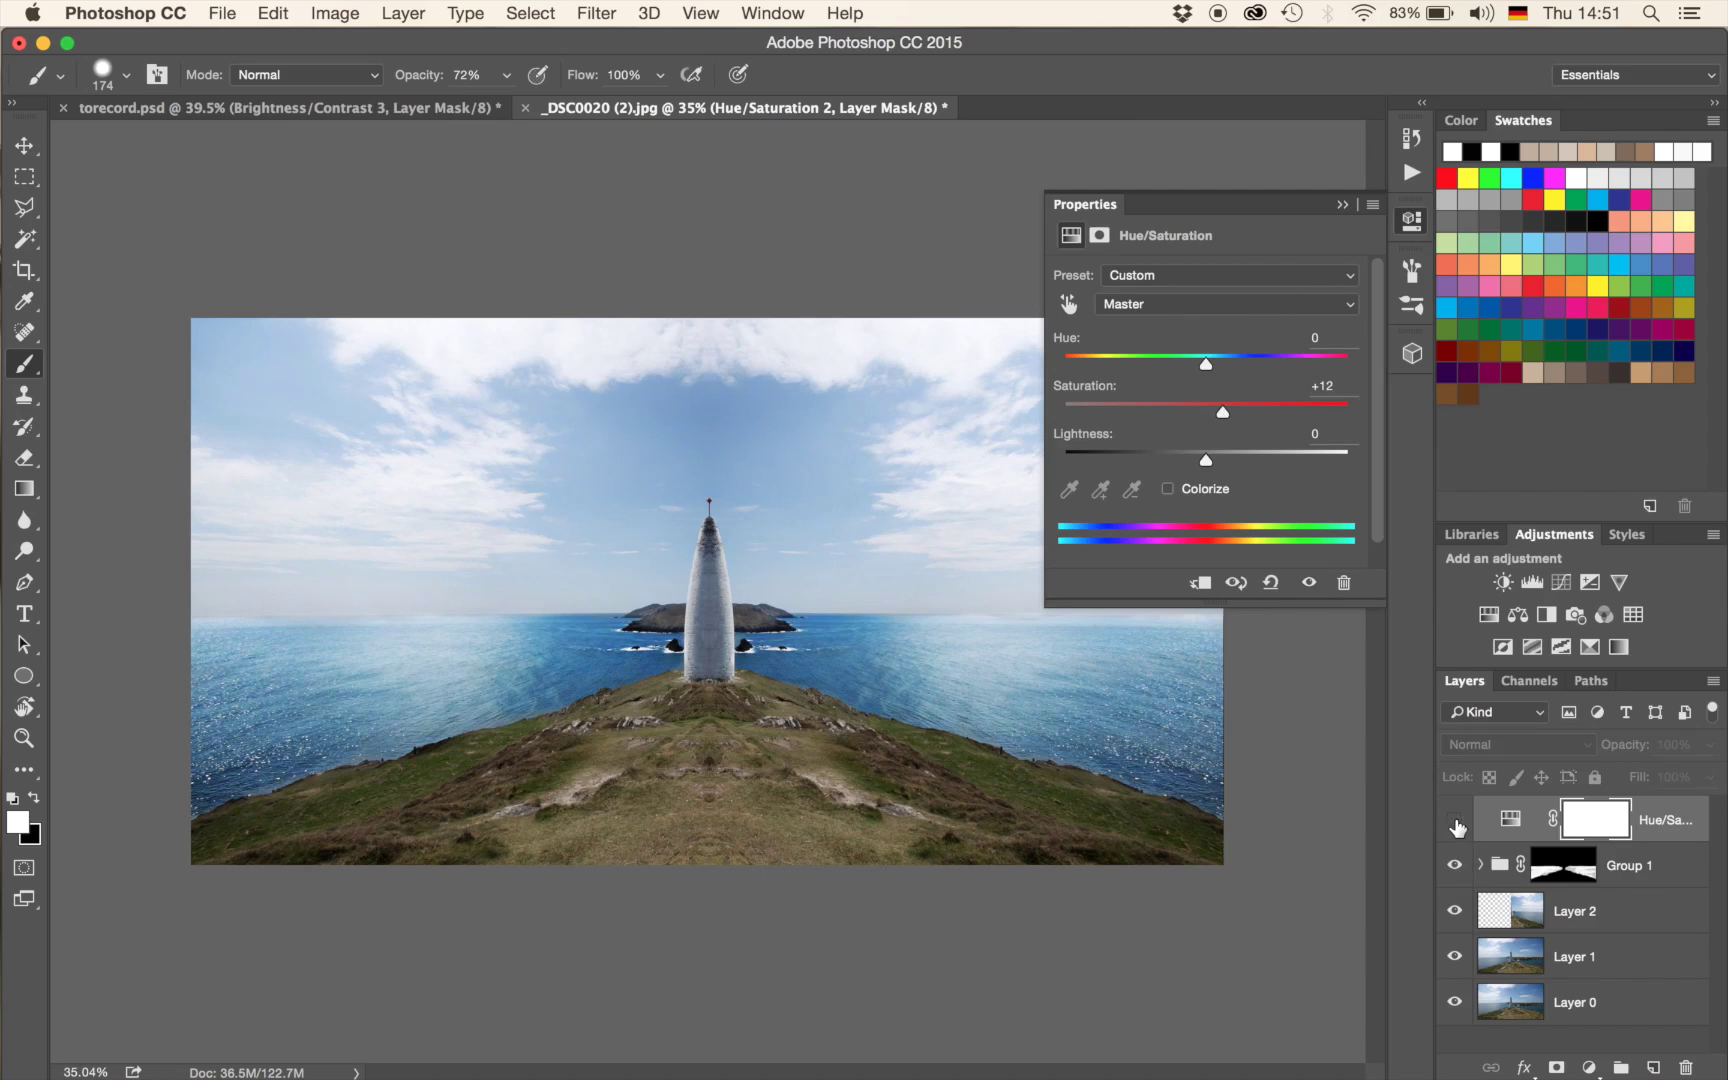
{"action": "left_click", "coordinate": [1456, 821]}
{"action": "left_click", "coordinate": [1456, 821]}
{"action": "left_click", "coordinate": [1456, 821]}
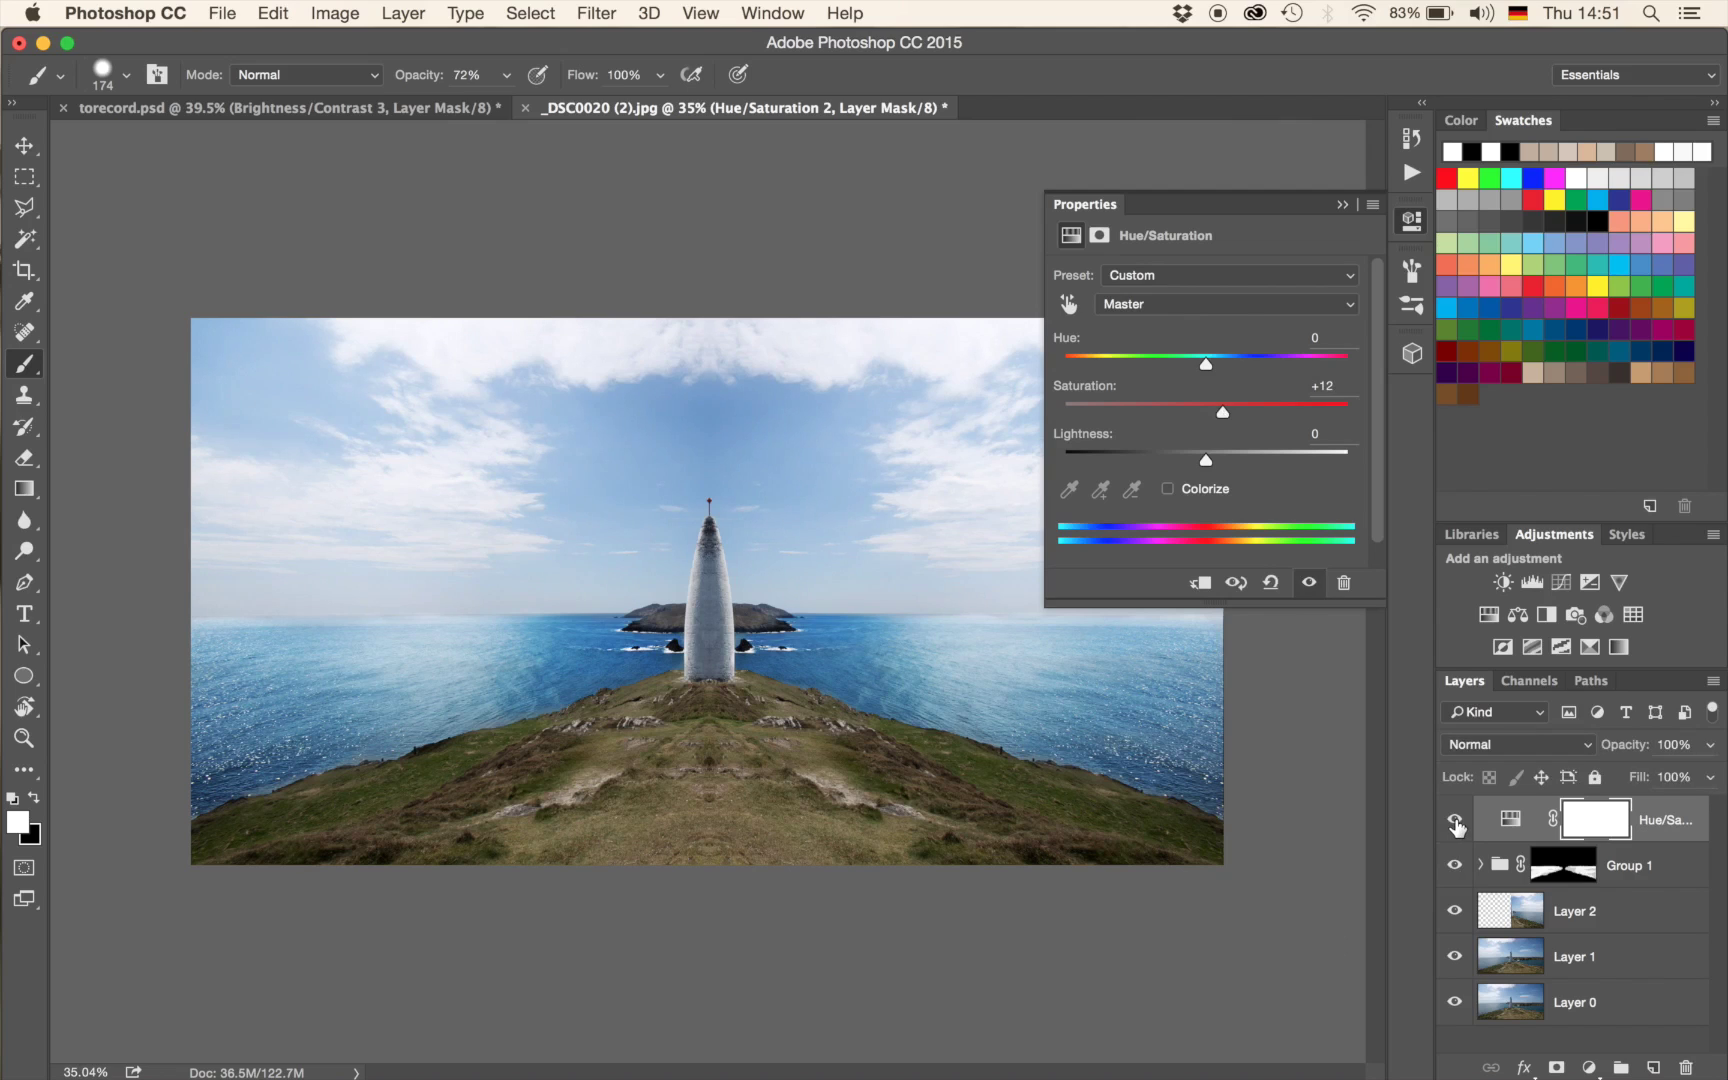
{"action": "left_click", "coordinate": [1456, 821]}
{"action": "left_click", "coordinate": [1456, 821]}
{"action": "left_click", "coordinate": [1336, 208]}
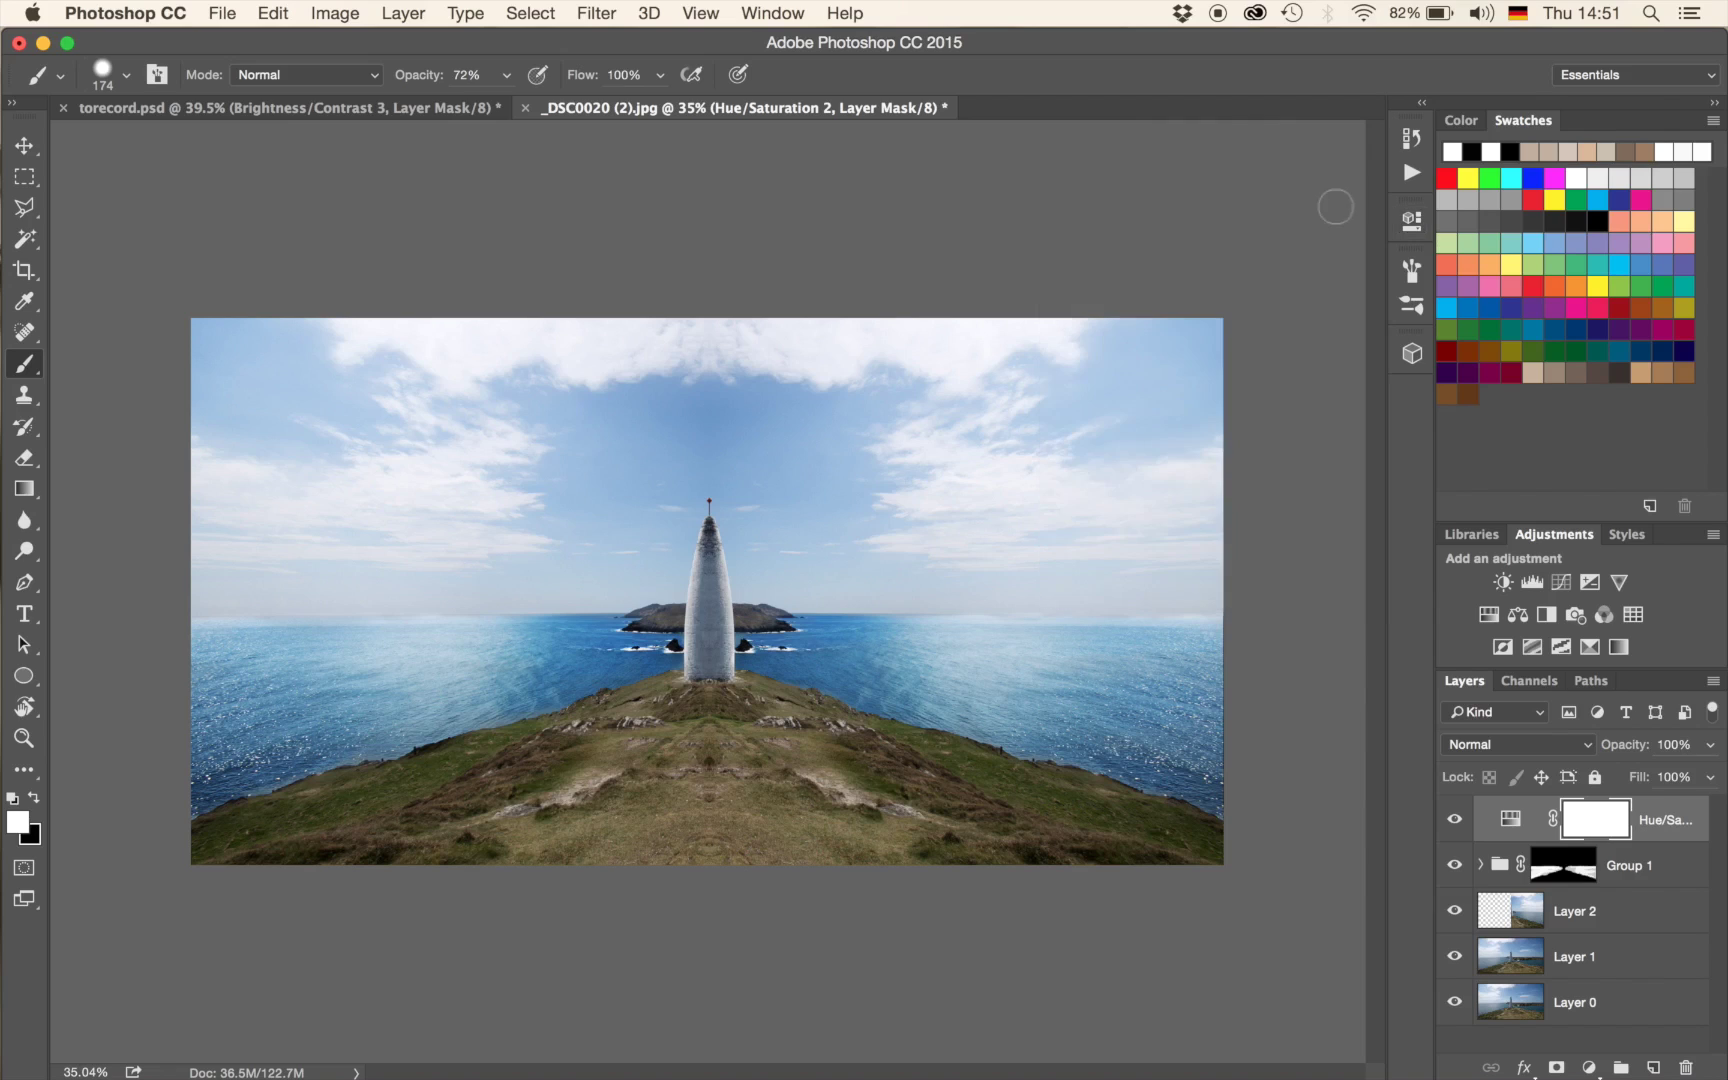
Add a Brightness/Contrast adjustment layer on top and raise its contrast.
{"action": "left_click", "coordinate": [1503, 583]}
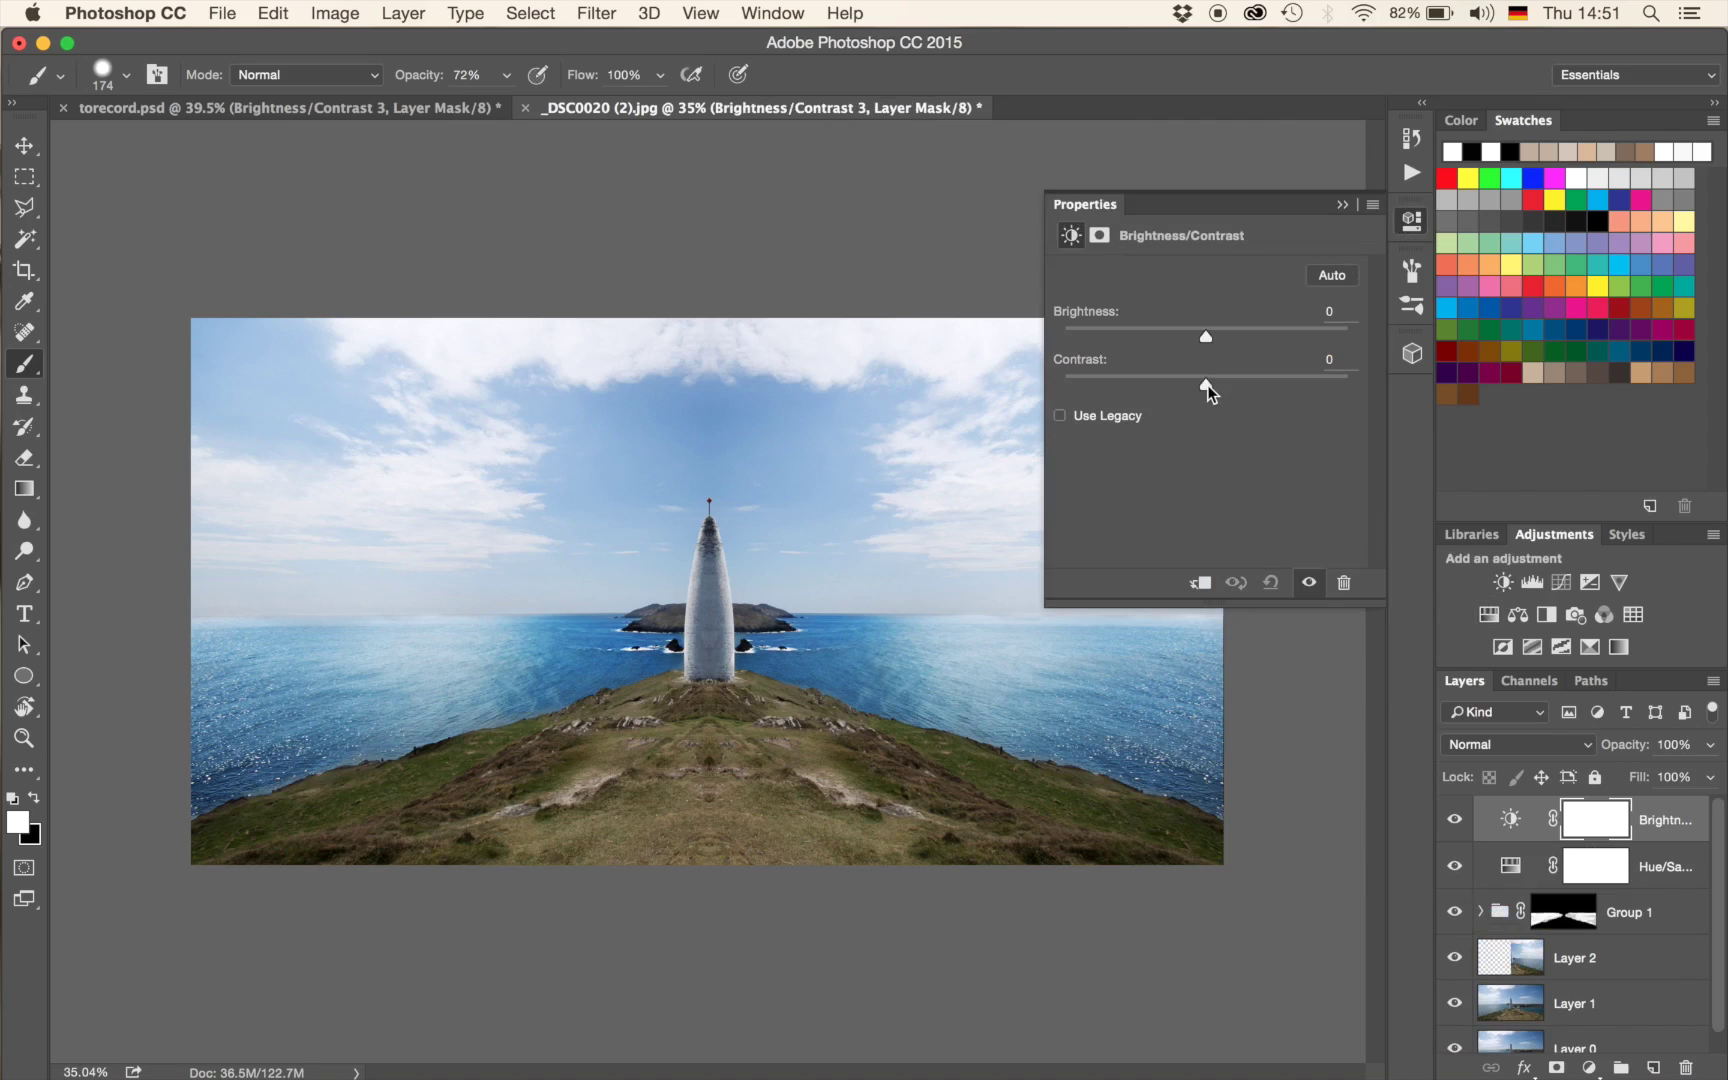
{"action": "left_click_drag", "start_coordinate": [1211, 384], "coordinate": [1250, 384]}
{"action": "left_click", "coordinate": [1343, 205]}
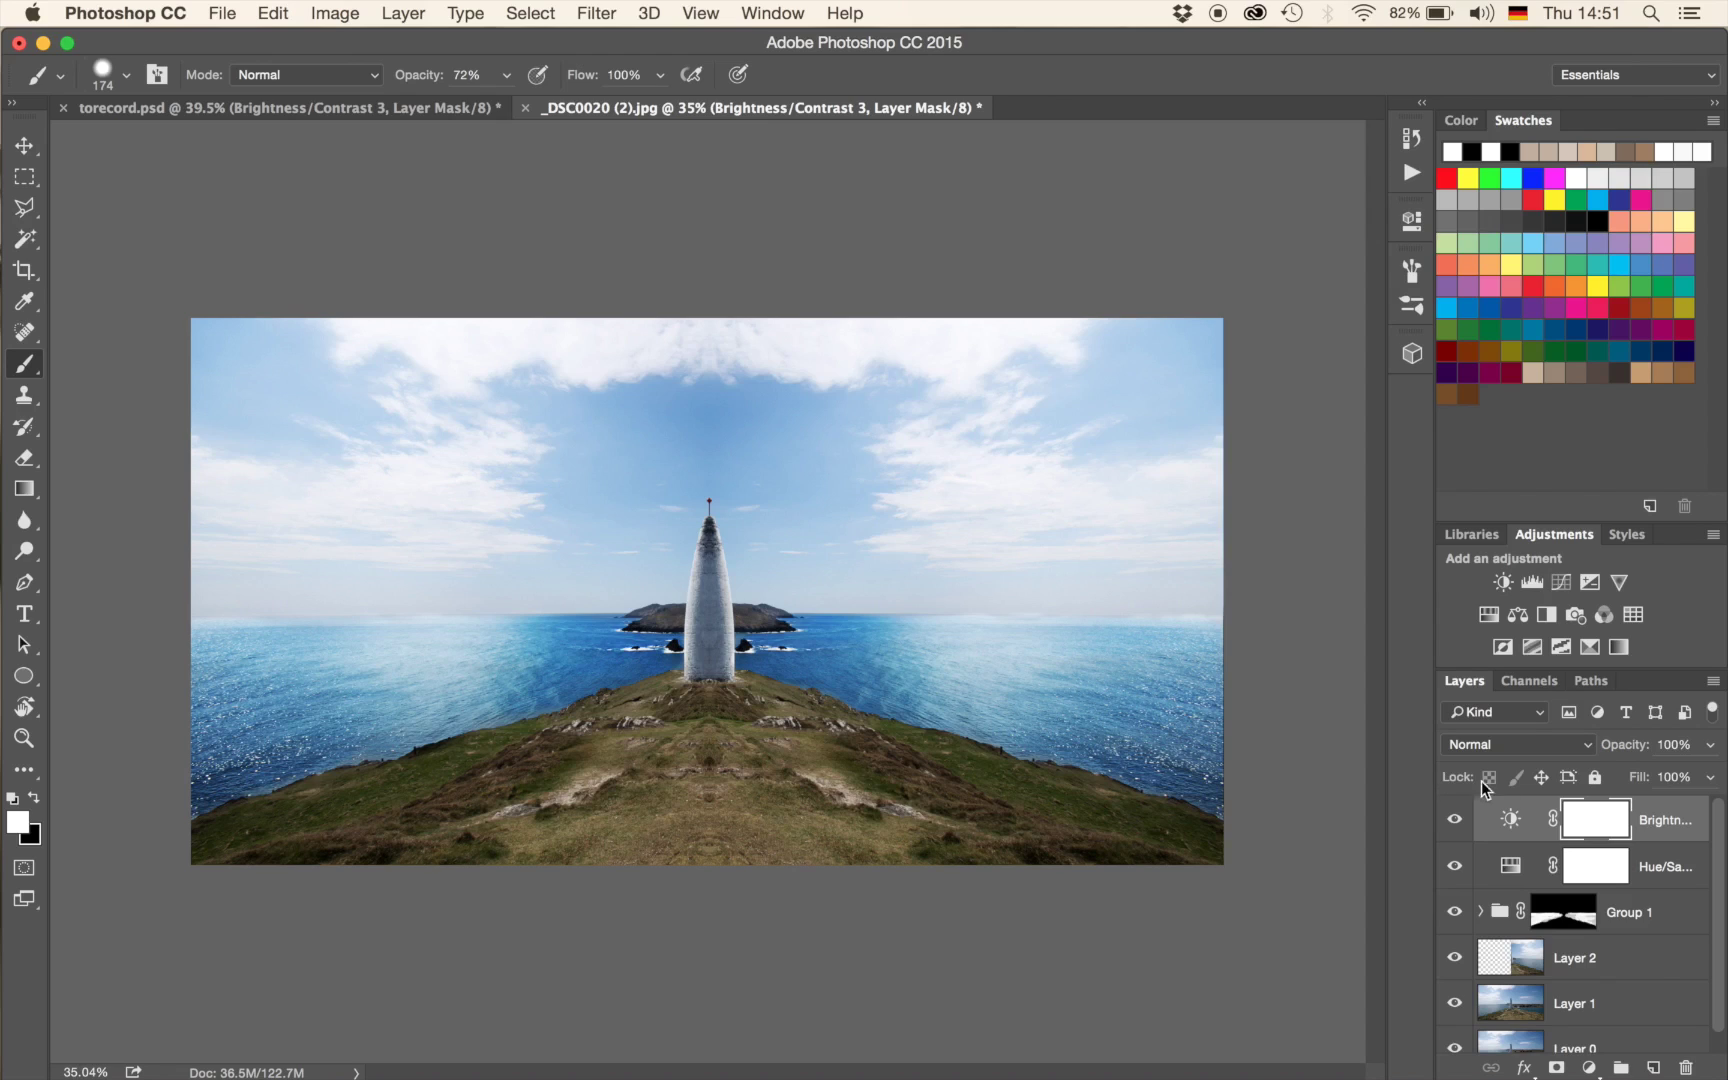
Group the new Brightness/Contrast and Hue/Saturation layers, and give the group a layer mask inverted to black.
{"action": "left_click", "coordinate": [1674, 878], "text": "shift"}
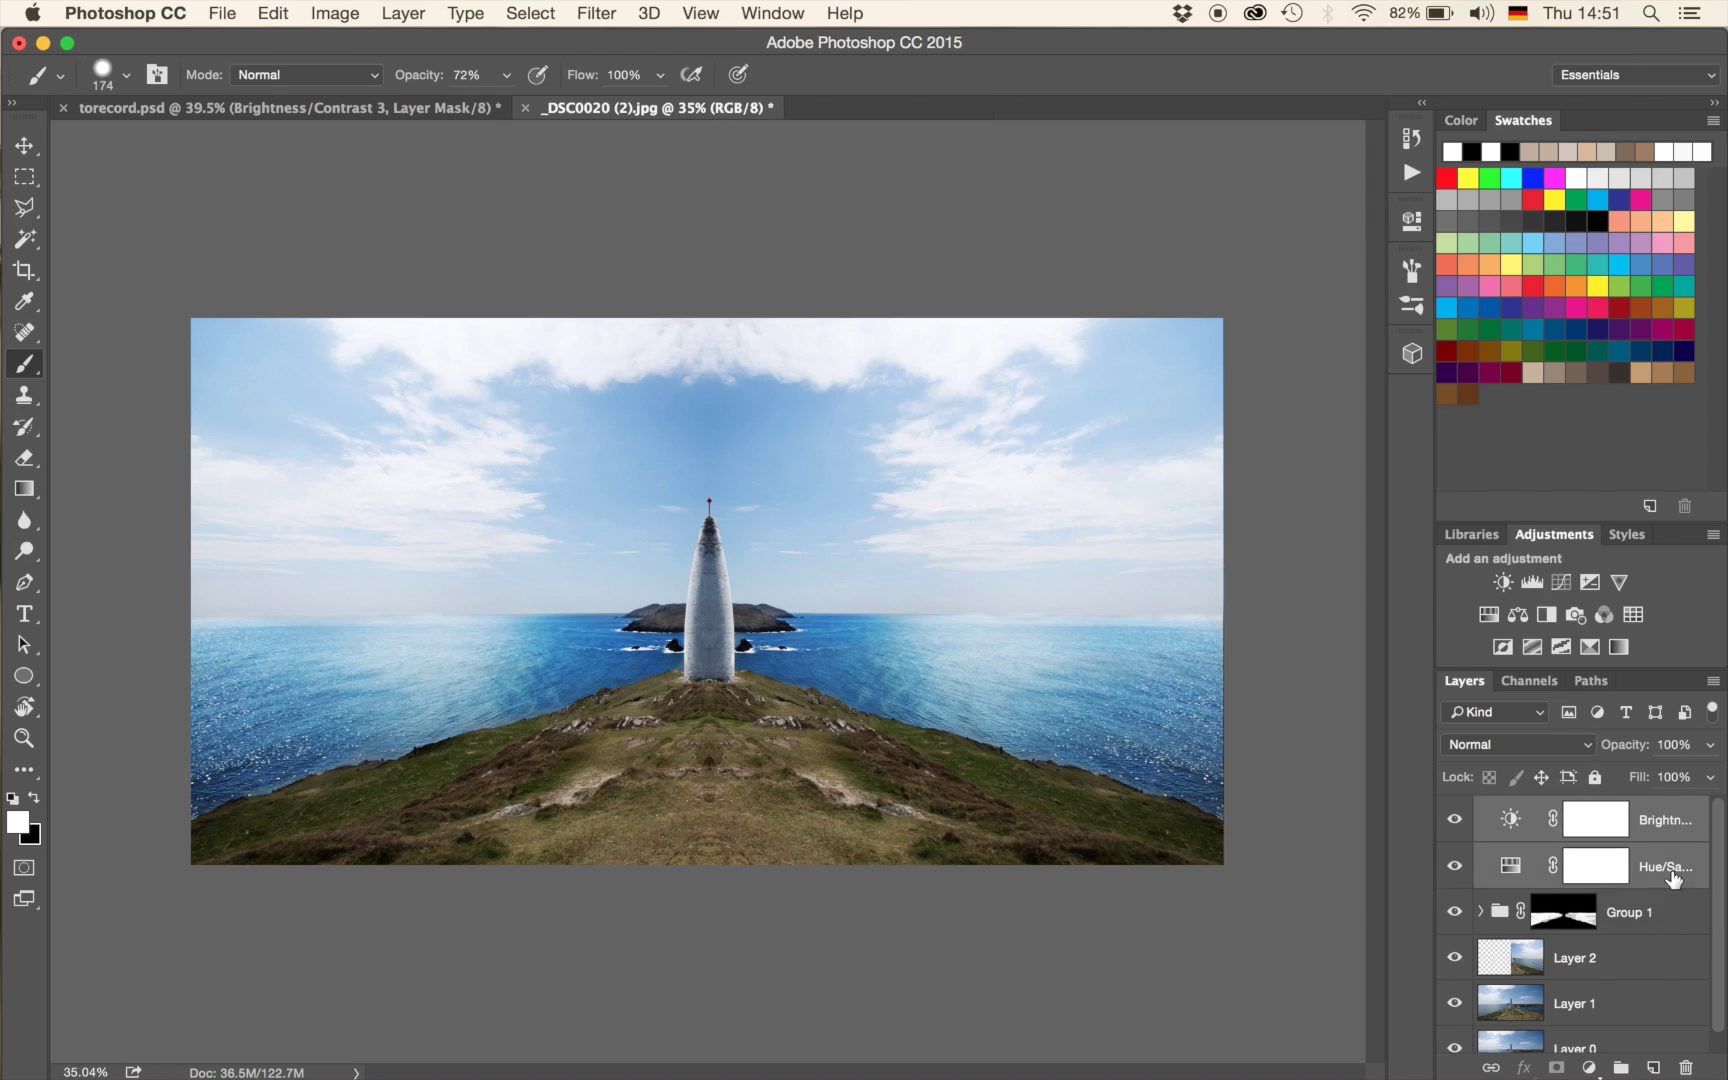
{"action": "key", "text": "super+g"}
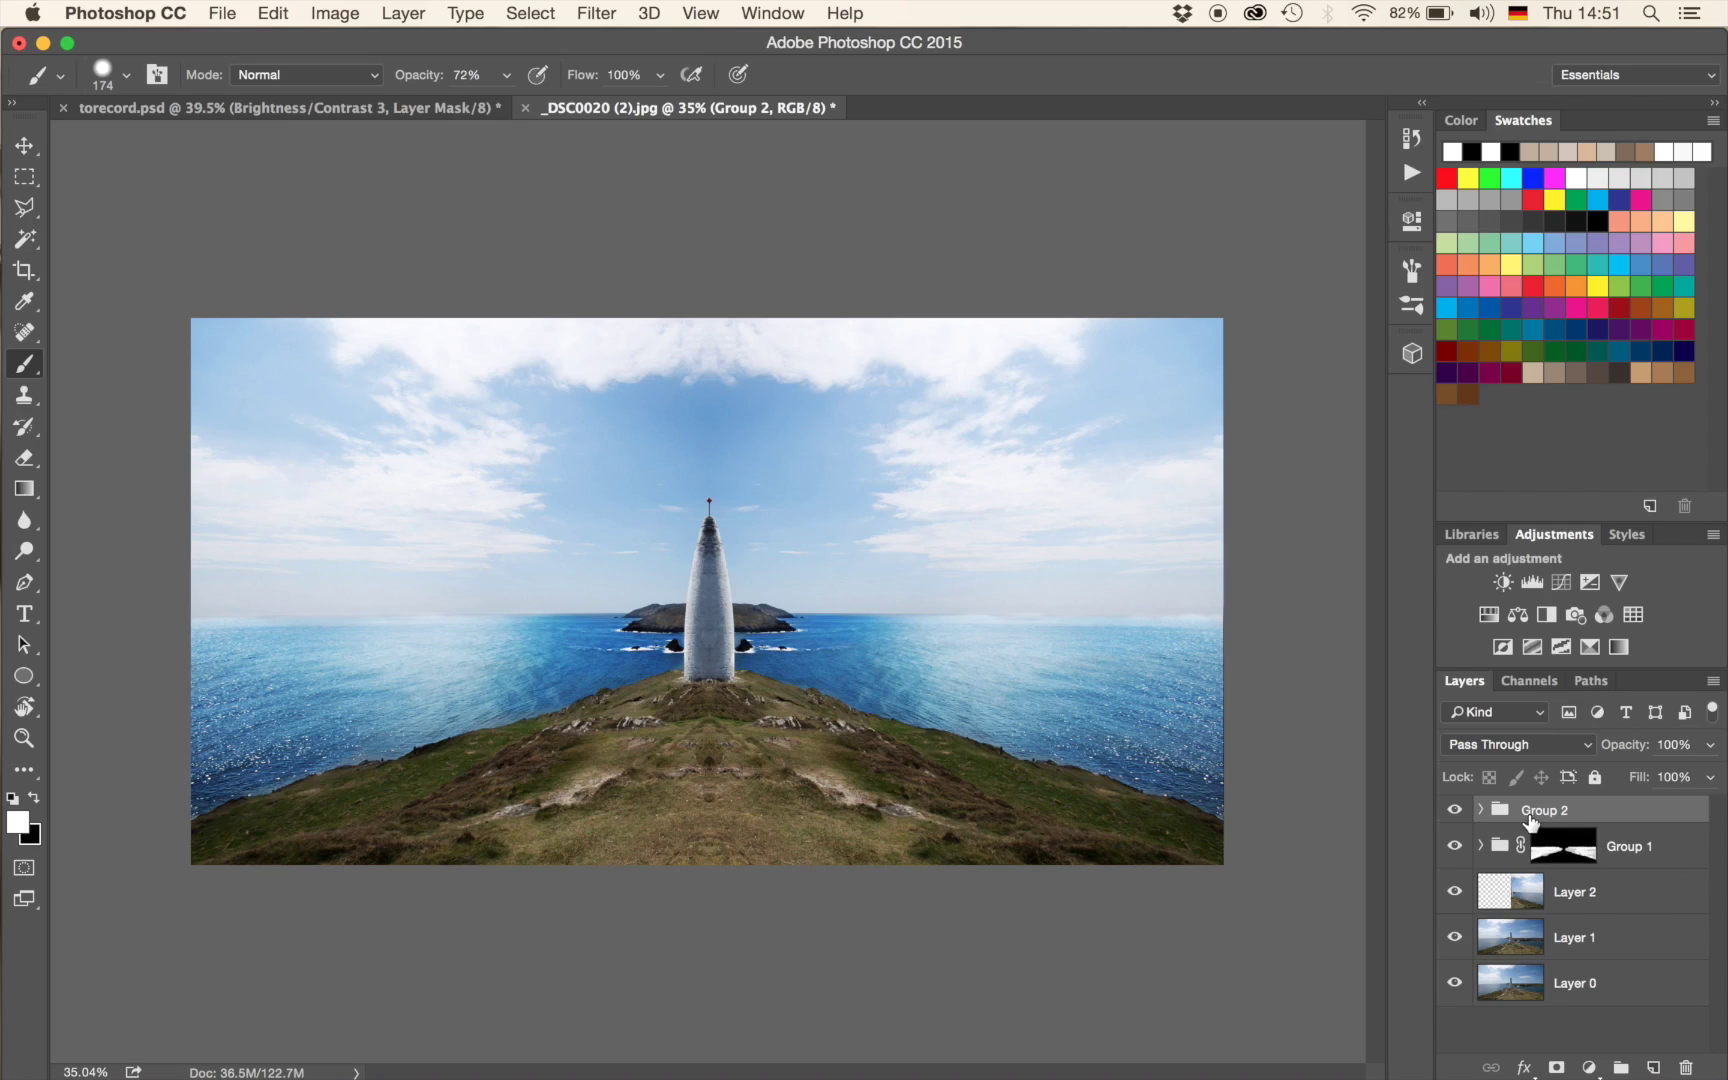
{"action": "left_click", "coordinate": [1557, 1068]}
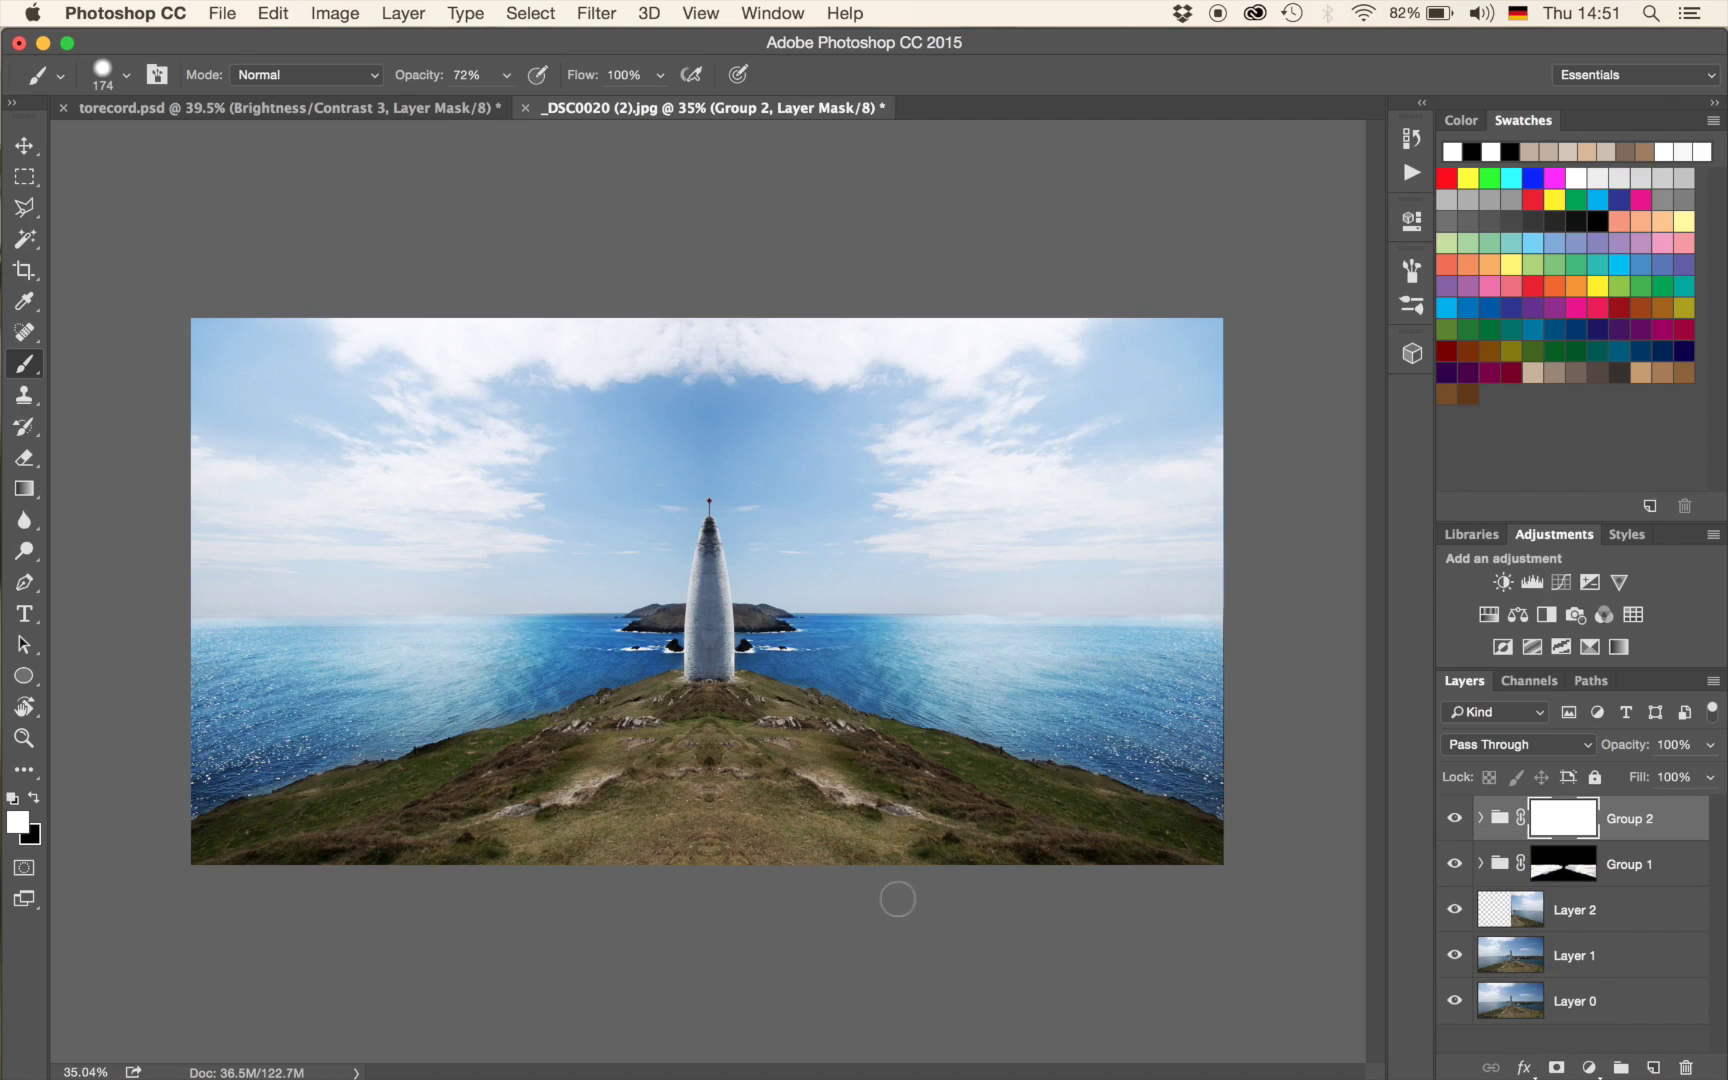
{"action": "key", "text": "super+i"}
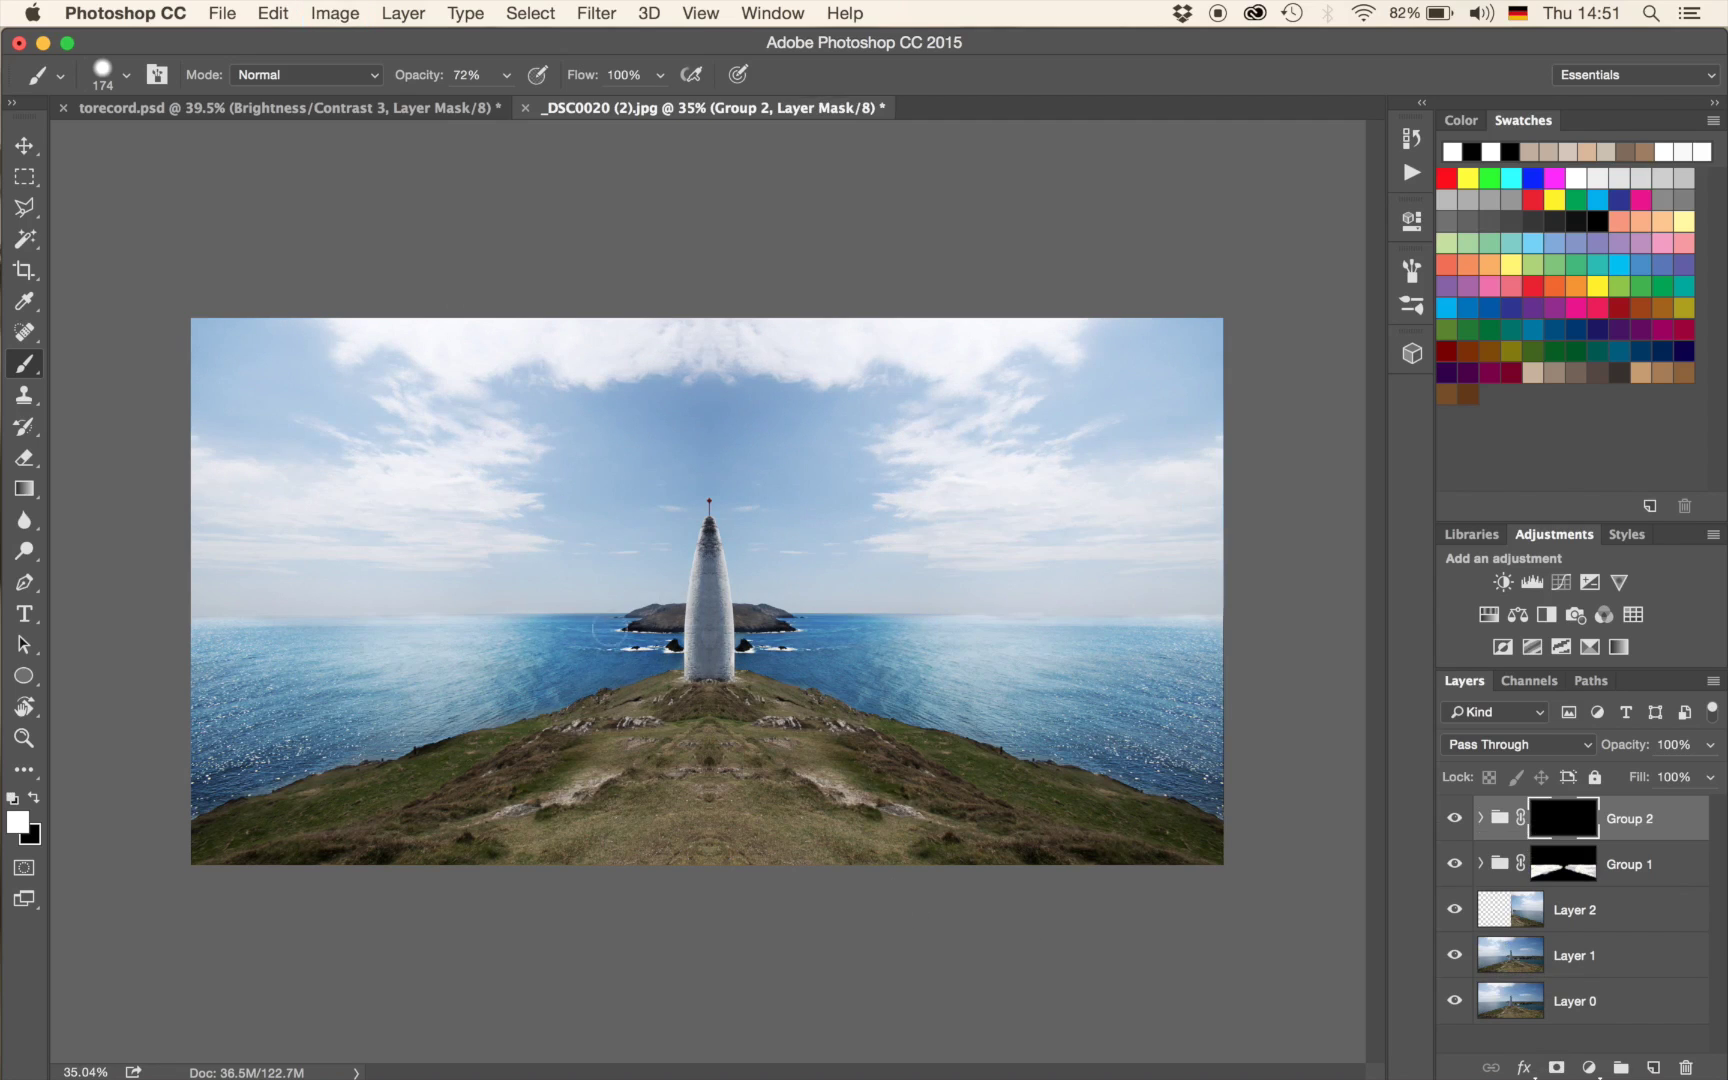
Paint the Group 2 mask white over the grassy hill with a 571 px brush at 72% opacity.
{"action": "mouse_move", "coordinate": [648, 600]}
{"action": "left_mouse_down"}
{"action": "mouse_move", "coordinate": [474, 590]}
{"action": "mouse_move", "coordinate": [717, 583]}
{"action": "mouse_move", "coordinate": [598, 602]}
{"action": "mouse_move", "coordinate": [615, 603]}
{"action": "left_mouse_up"}
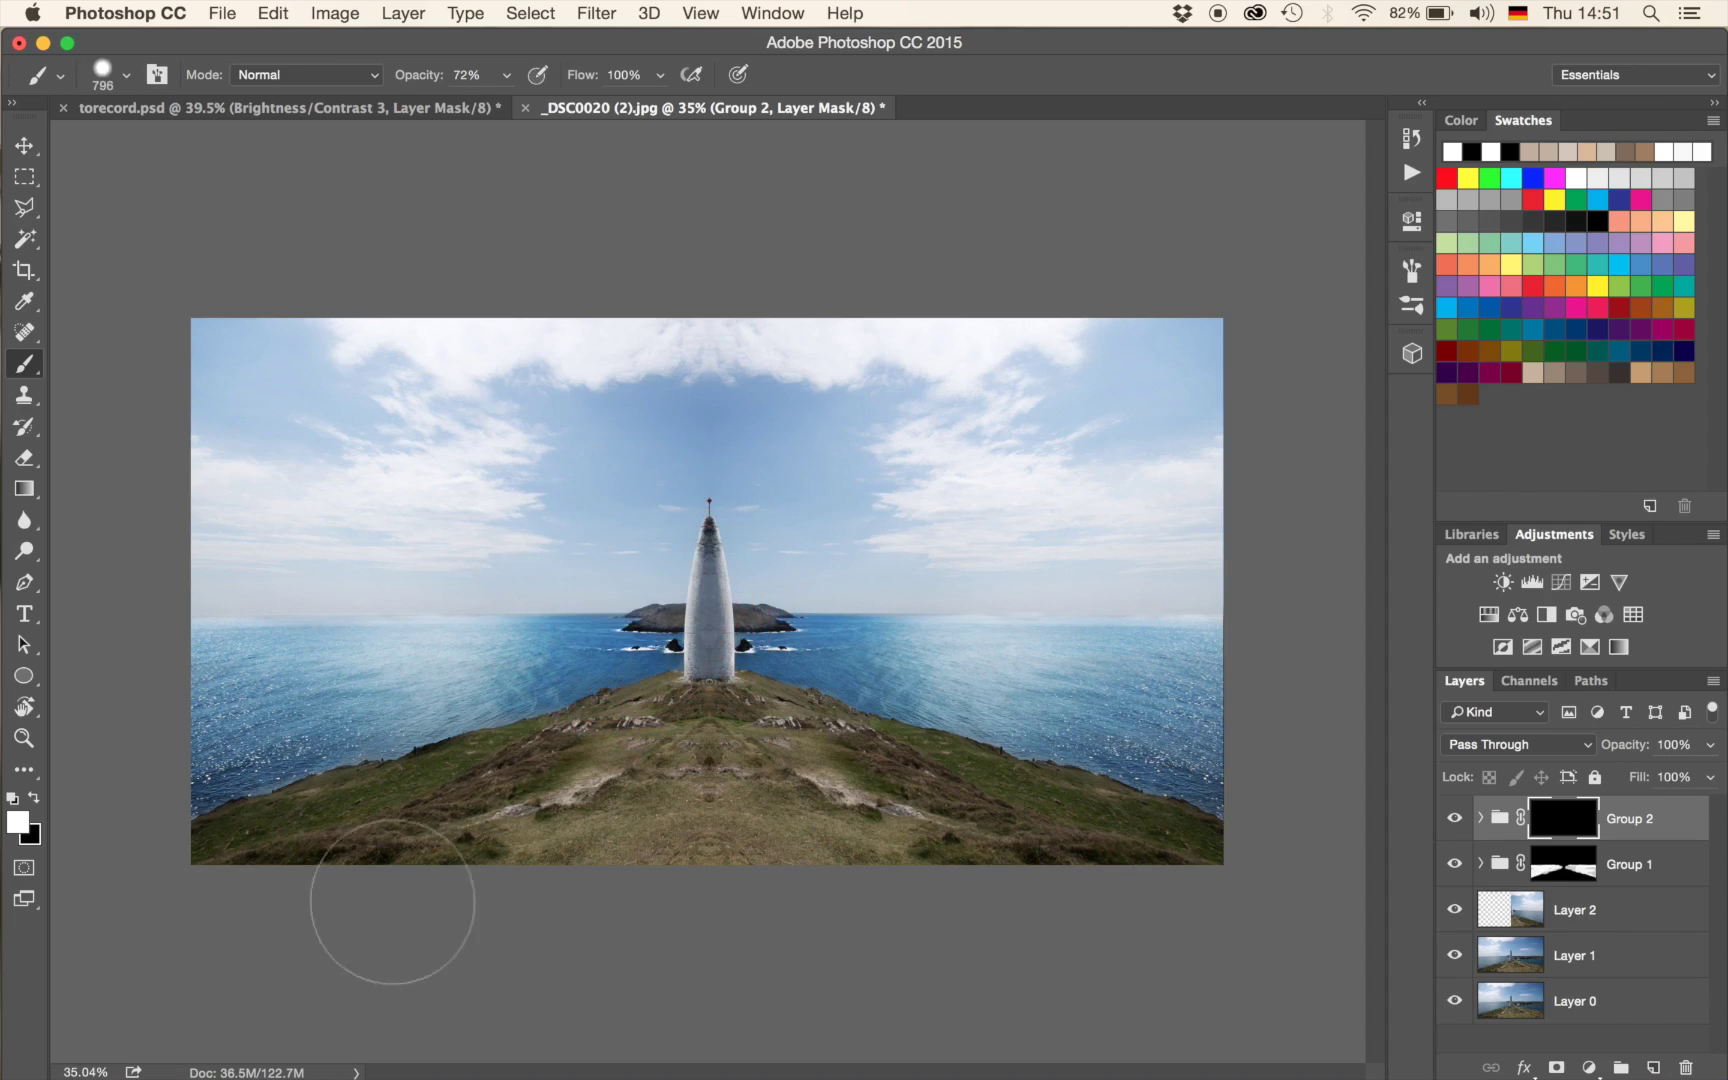
{"action": "mouse_move", "coordinate": [480, 895]}
{"action": "left_mouse_down"}
{"action": "mouse_move", "coordinate": [559, 872]}
{"action": "mouse_move", "coordinate": [617, 818]}
{"action": "mouse_move", "coordinate": [559, 879]}
{"action": "mouse_move", "coordinate": [613, 855]}
{"action": "mouse_move", "coordinate": [647, 814]}
{"action": "mouse_move", "coordinate": [615, 812]}
{"action": "left_mouse_up"}
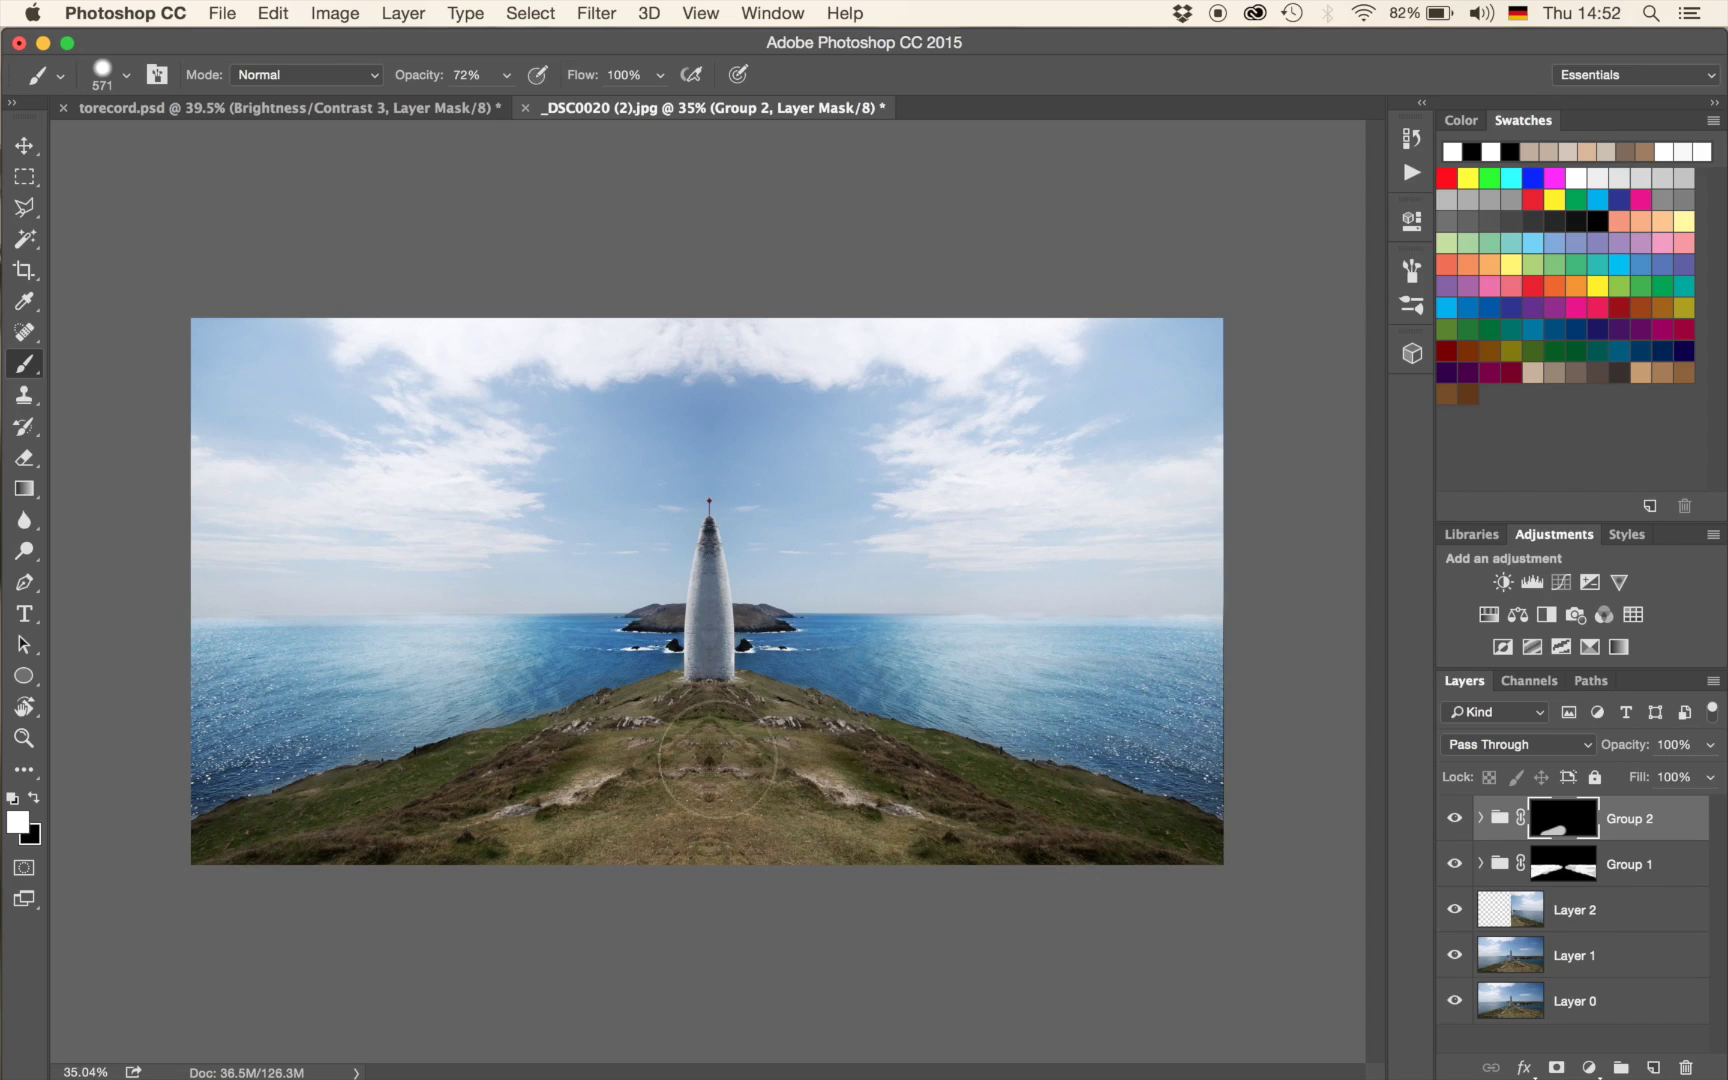
{"action": "left_click_drag", "start_coordinate": [264, 858], "coordinate": [433, 808]}
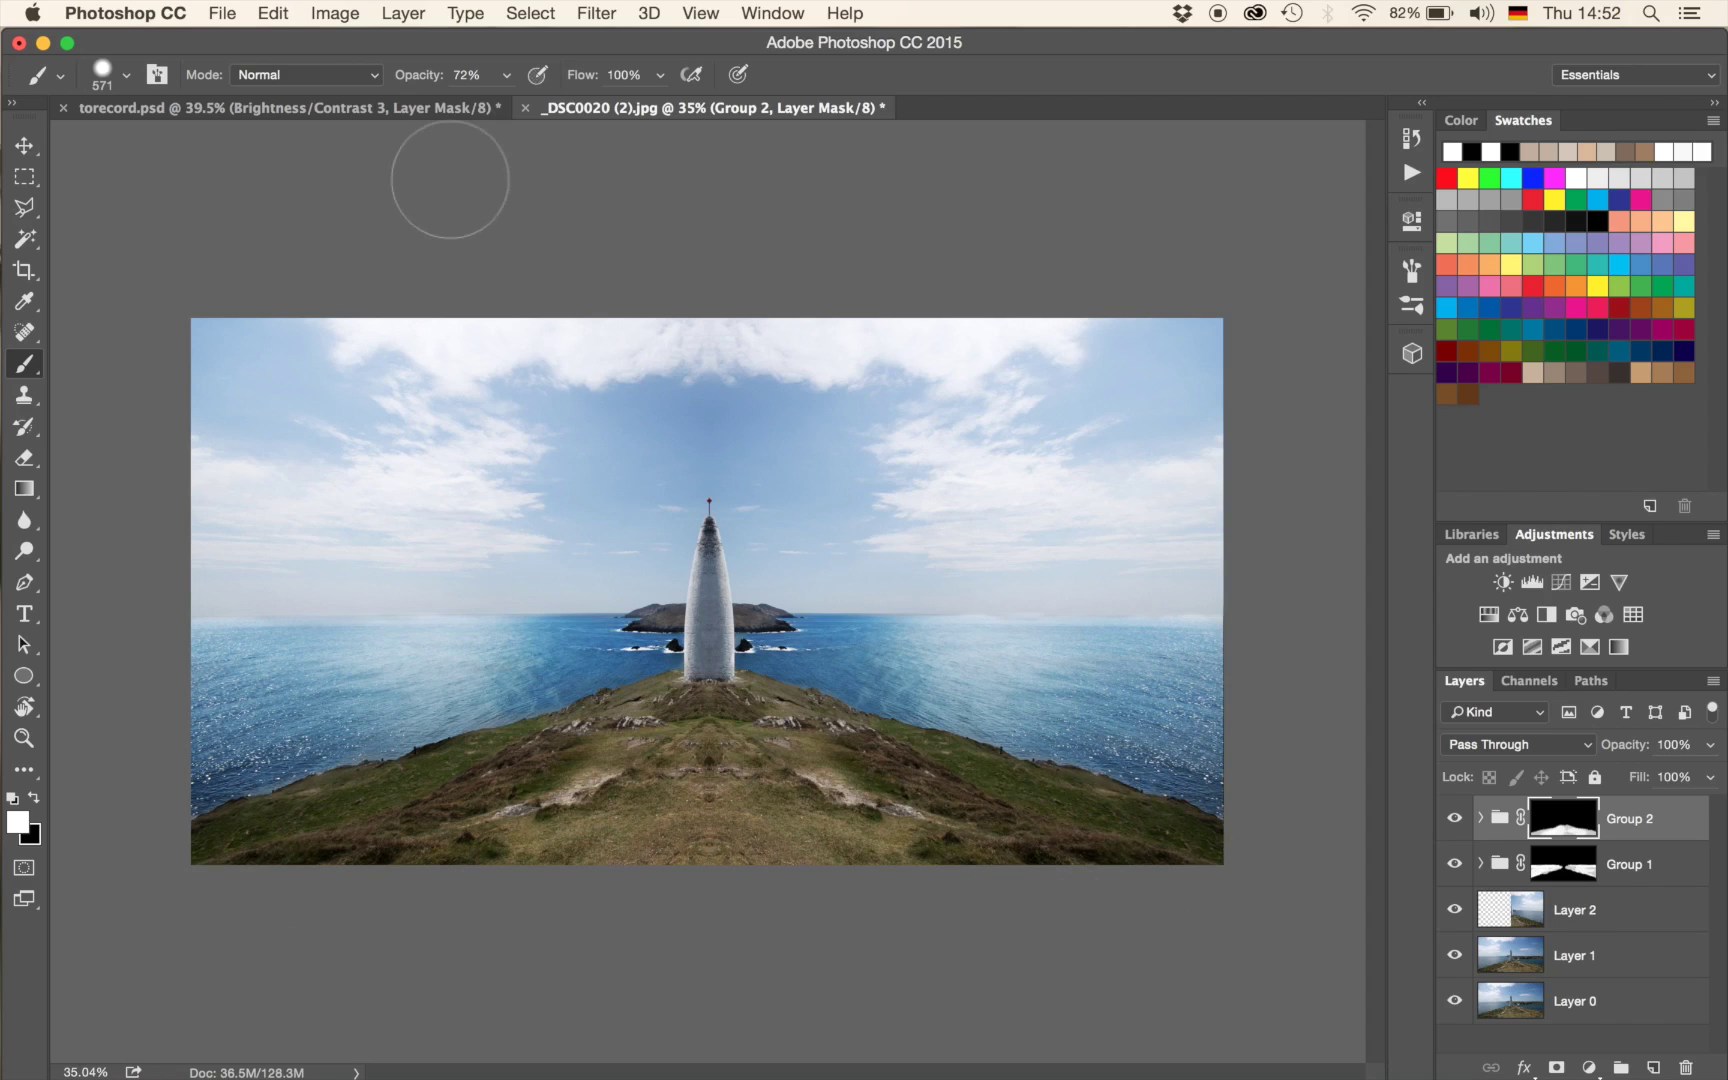
Set the brush opacity to 100%, repaint the hill white on the Group 2 mask, and compare the image with the group hidden.
{"action": "left_click_drag", "start_coordinate": [418, 84], "coordinate": [545, 78]}
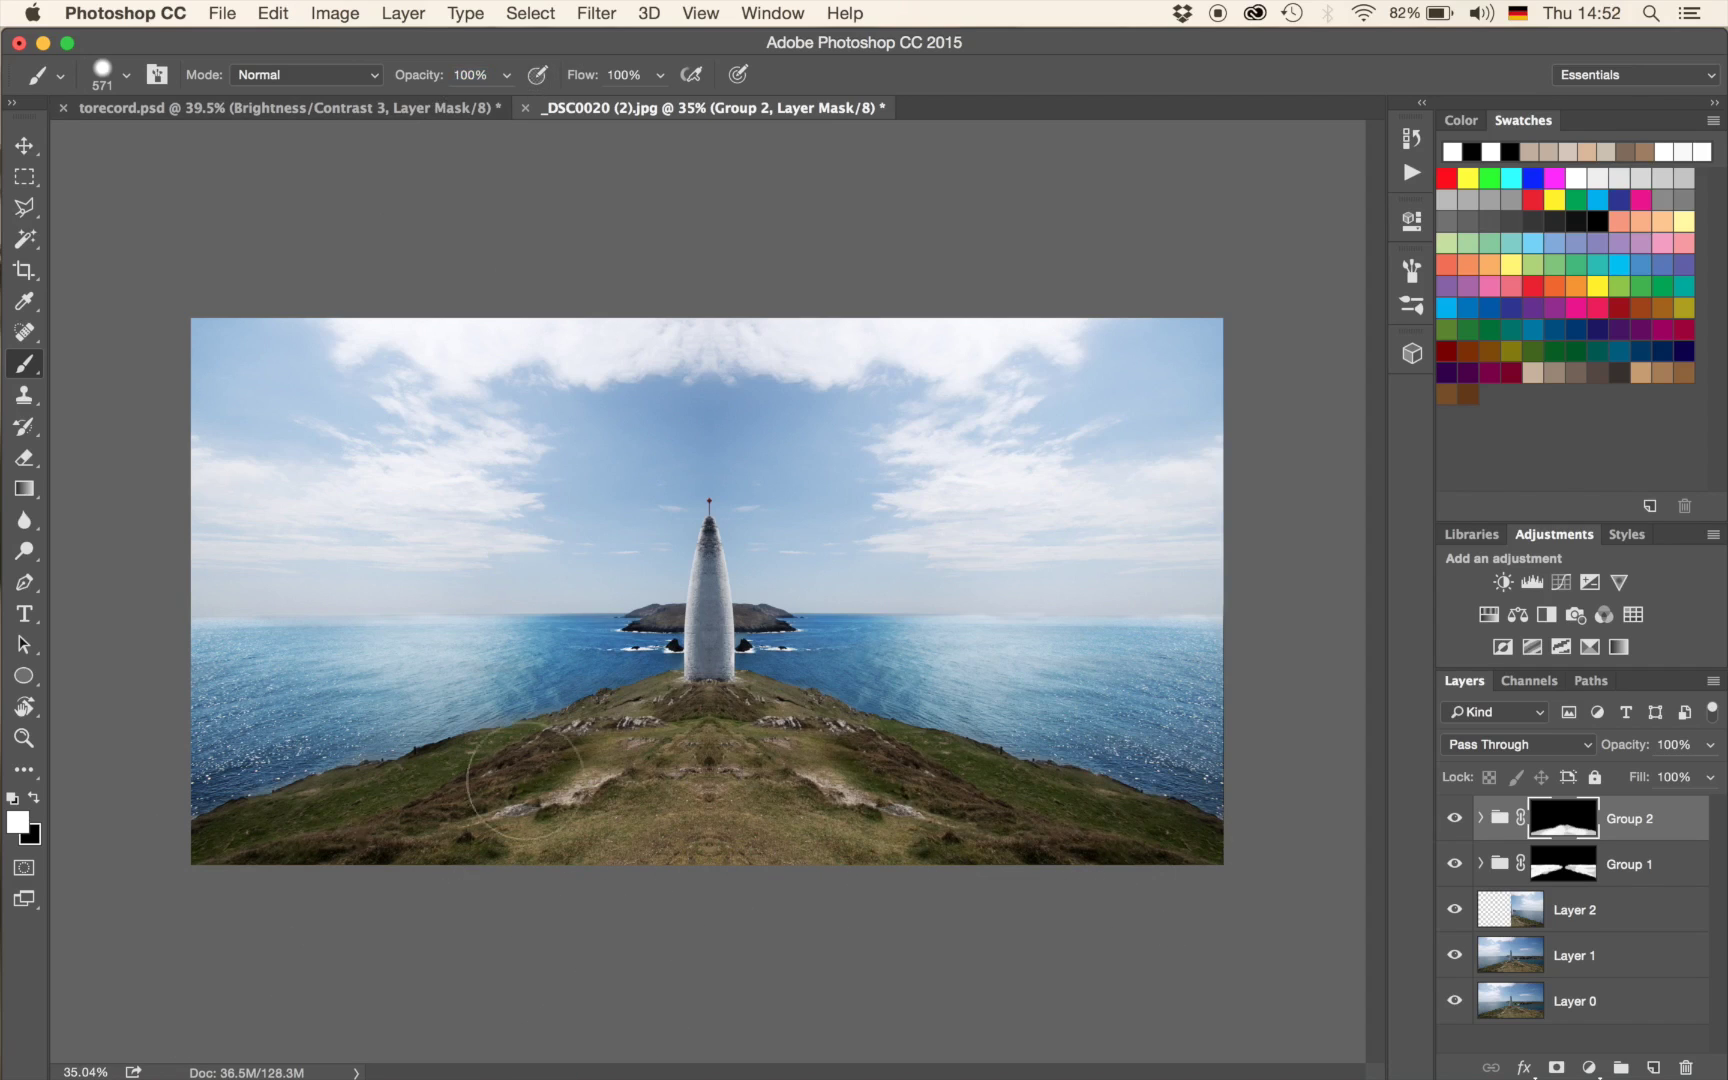
{"action": "mouse_move", "coordinate": [243, 879]}
{"action": "left_mouse_down"}
{"action": "mouse_move", "coordinate": [625, 872]}
{"action": "mouse_move", "coordinate": [780, 826]}
{"action": "left_mouse_up"}
{"action": "left_click", "coordinate": [1452, 820]}
{"action": "left_click", "coordinate": [1452, 820]}
{"action": "left_click", "coordinate": [1452, 820]}
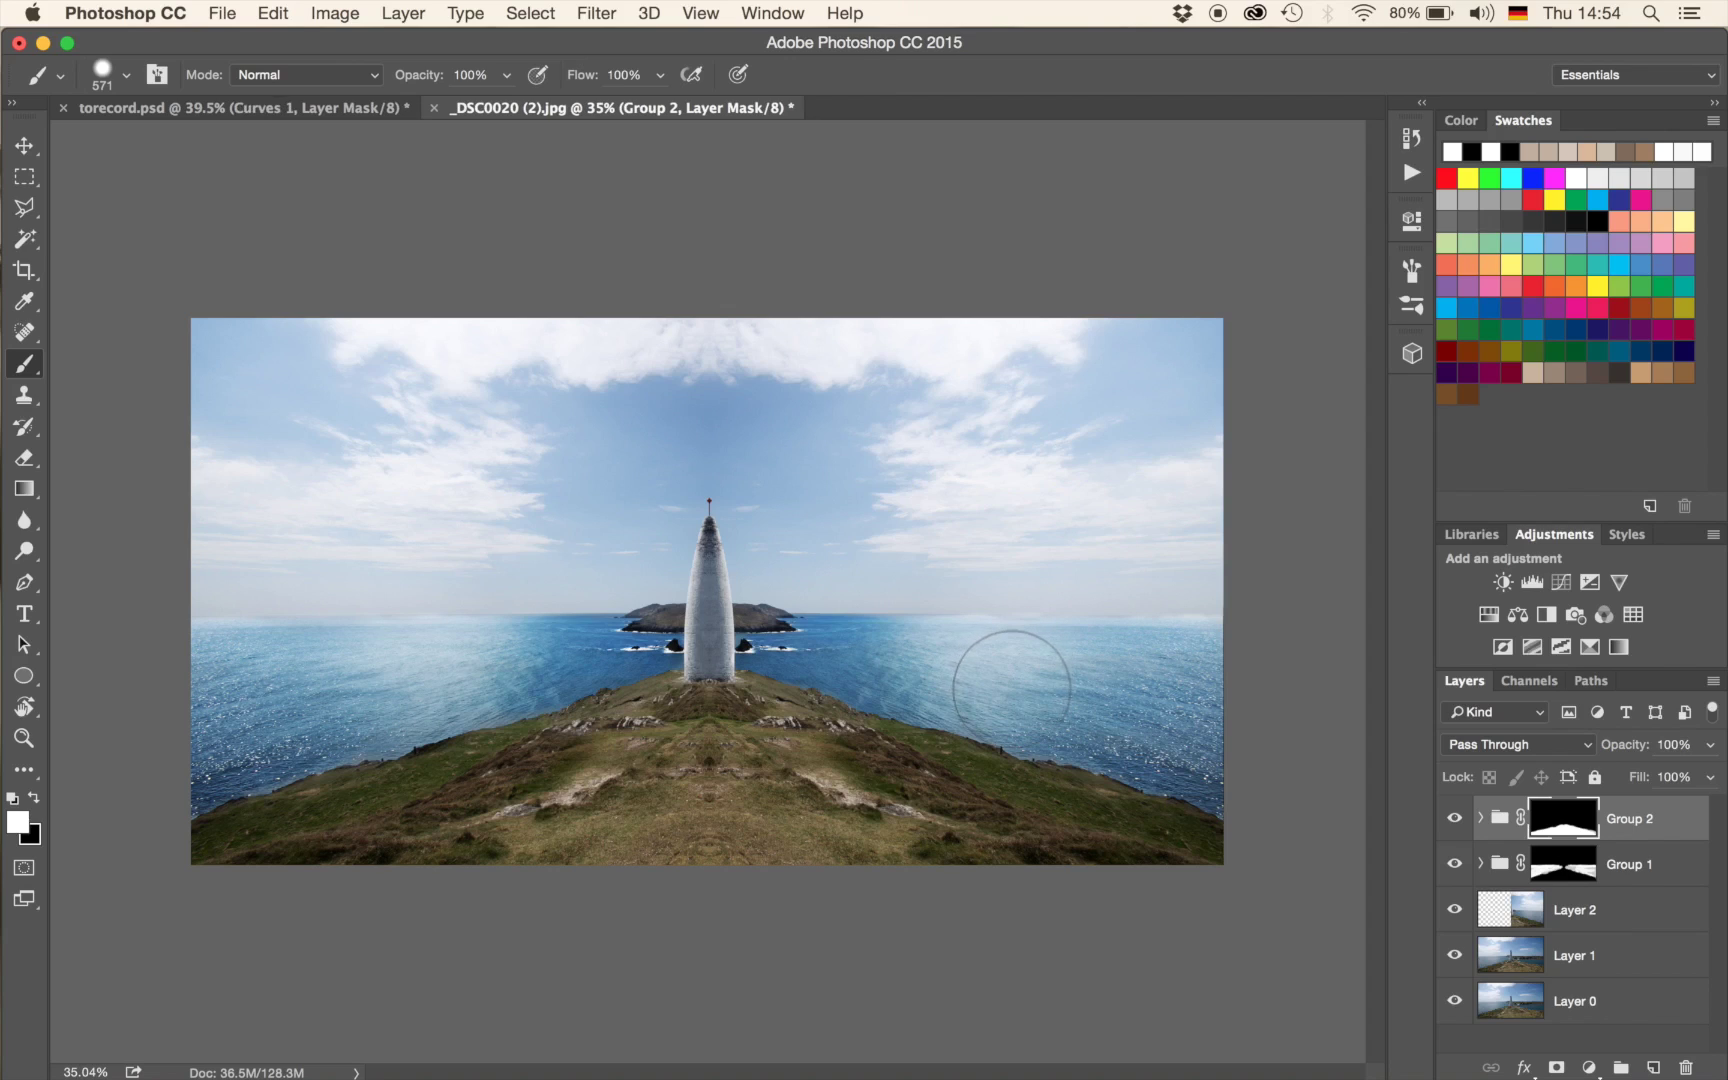
Add a Curves adjustment layer above Group 2 and pull the midtones of the RGB curve down to darken the image.
{"action": "left_click", "coordinate": [1561, 582]}
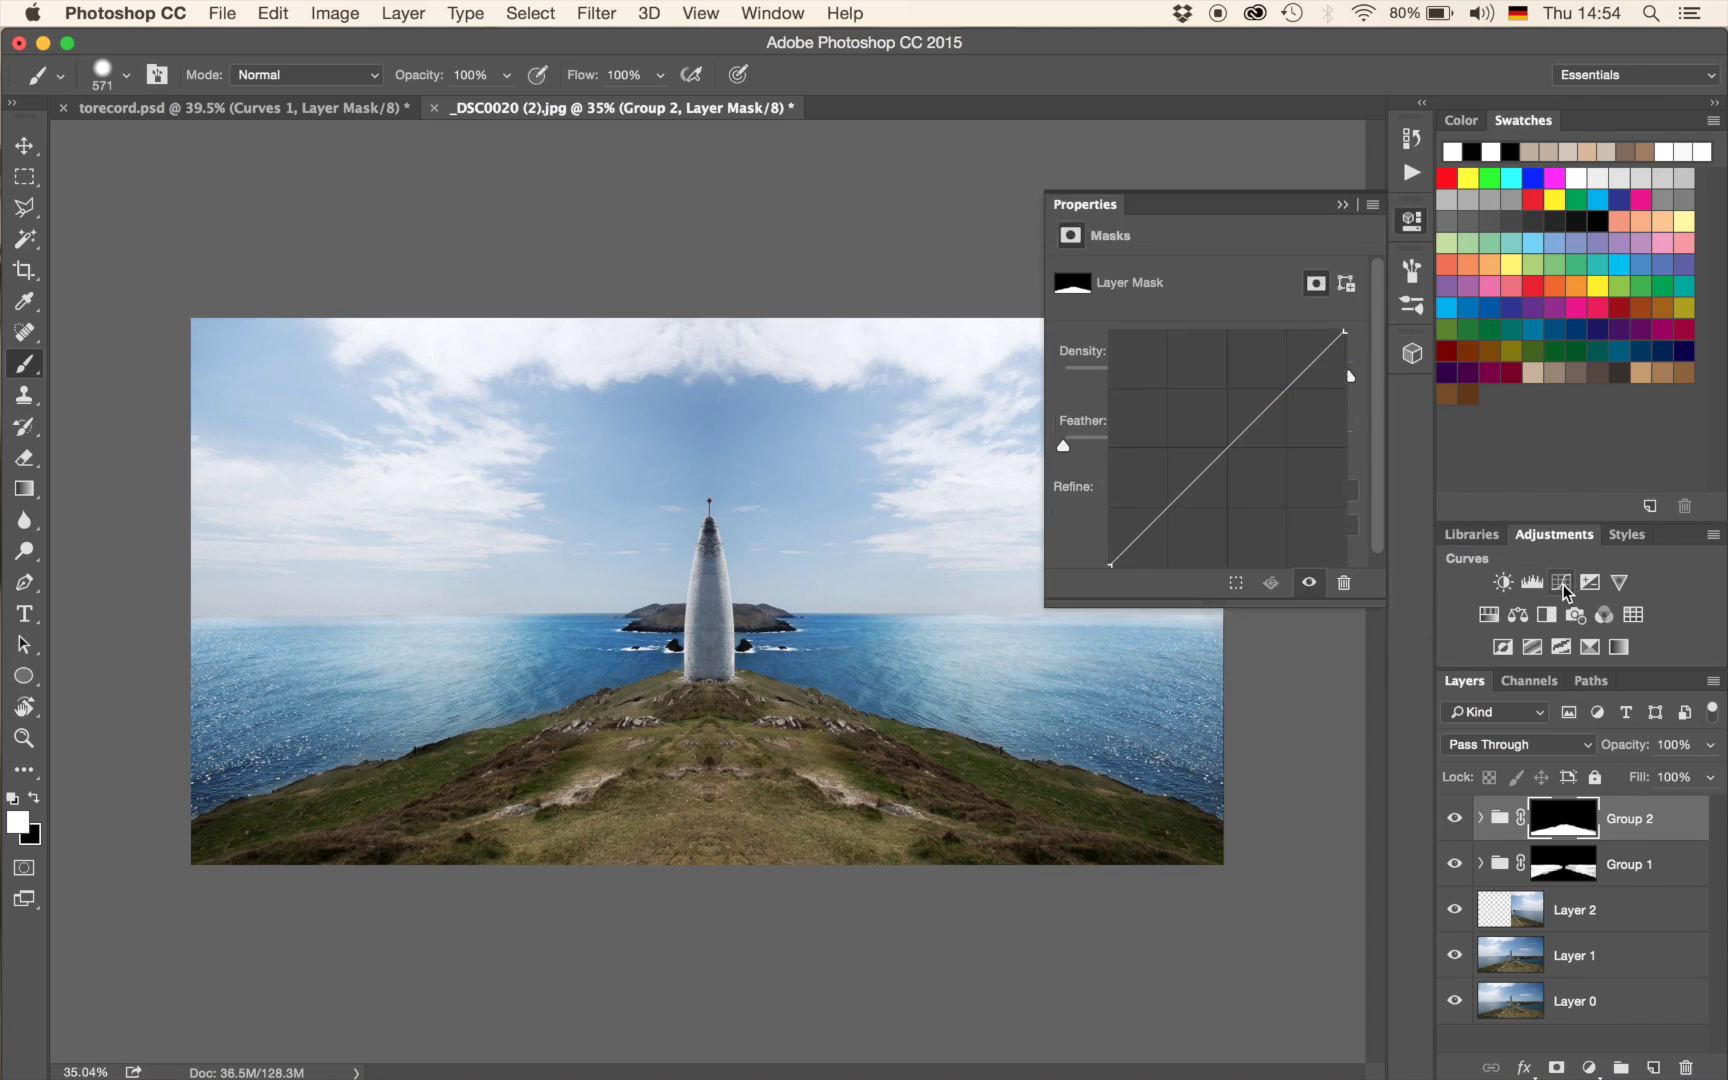
{"action": "left_click_drag", "start_coordinate": [1214, 470], "coordinate": [1226, 483]}
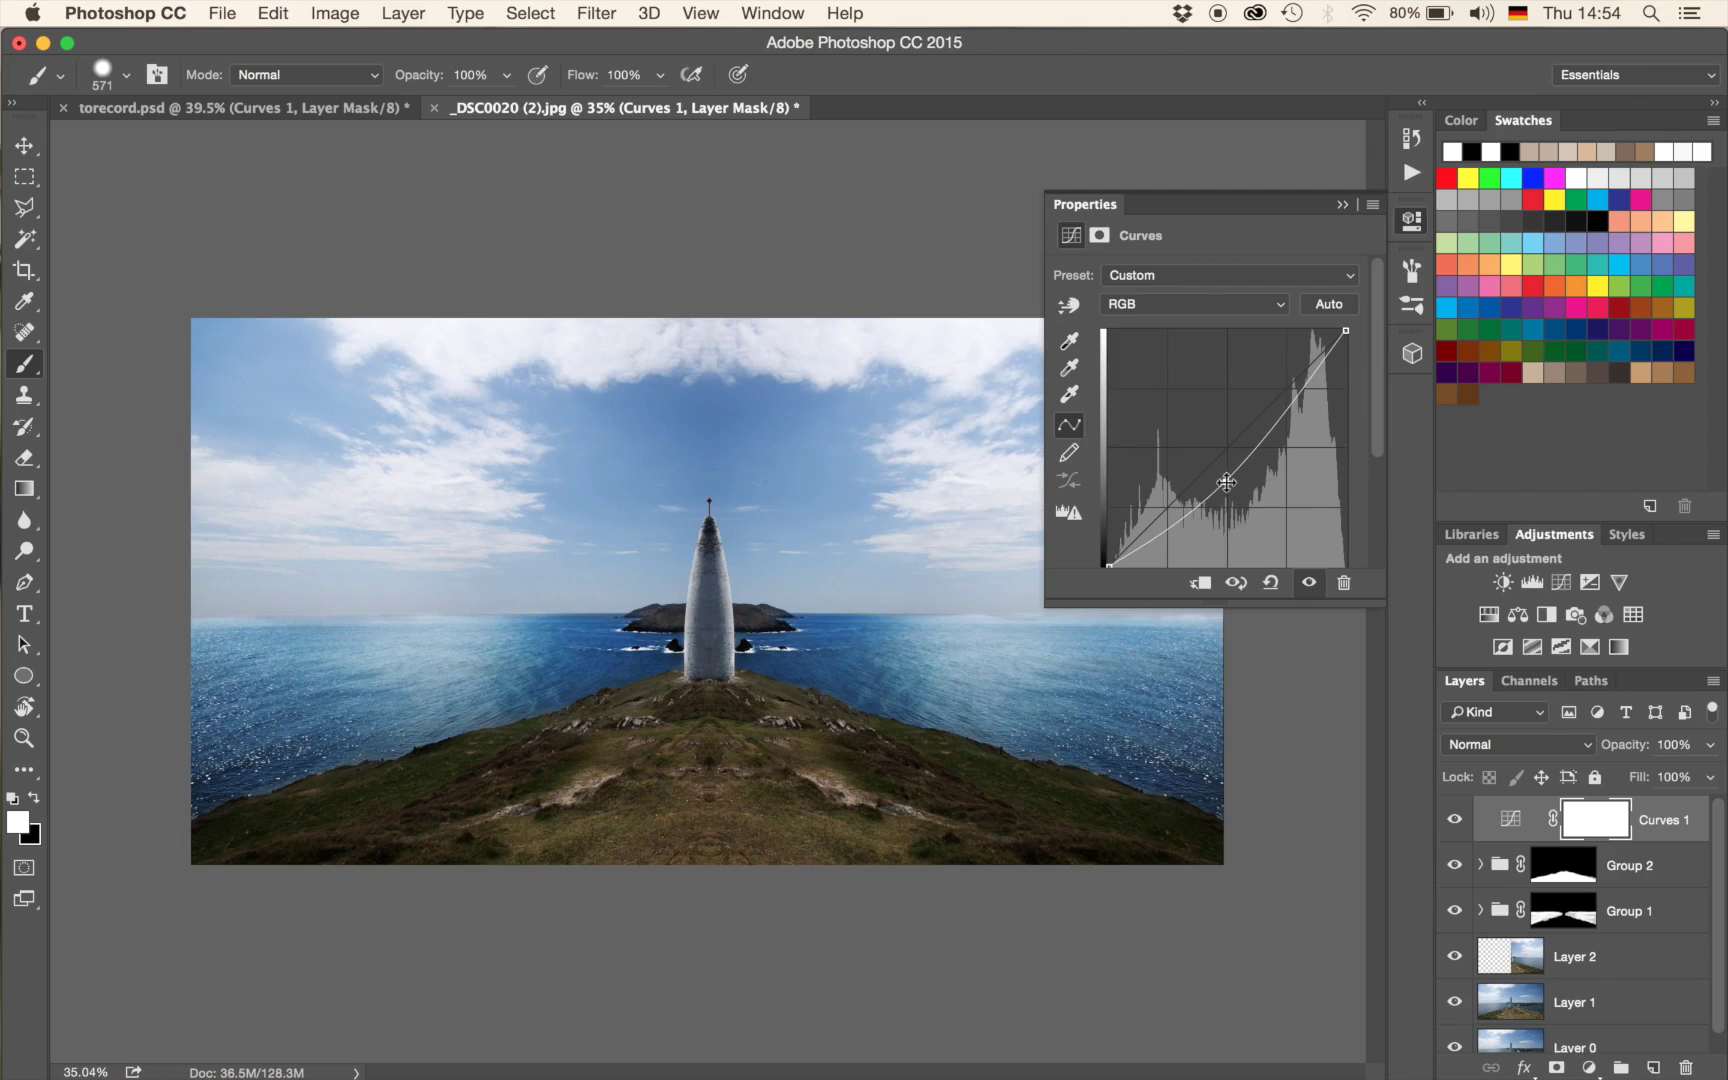
{"action": "left_click", "coordinate": [1342, 204]}
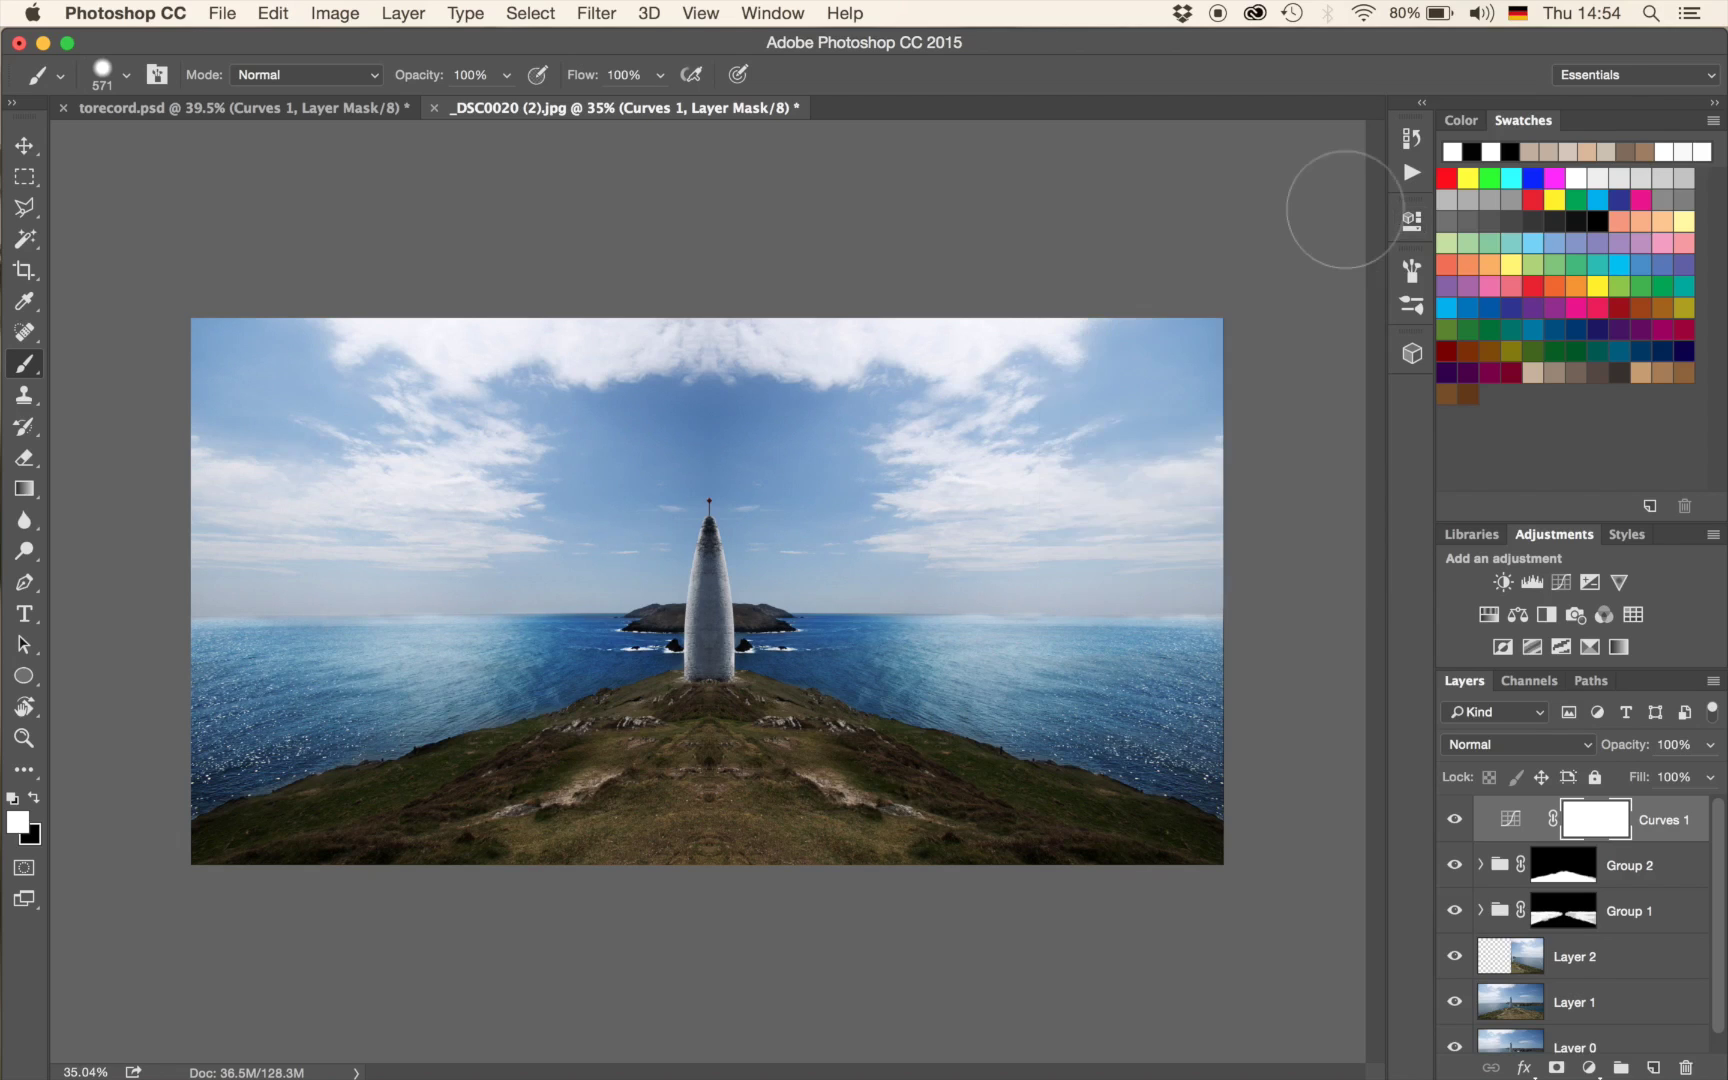
Add a Levels adjustment layer above Curves 1 and slightly darken the image with its RGB midtone value.
{"action": "left_click", "coordinate": [1534, 587]}
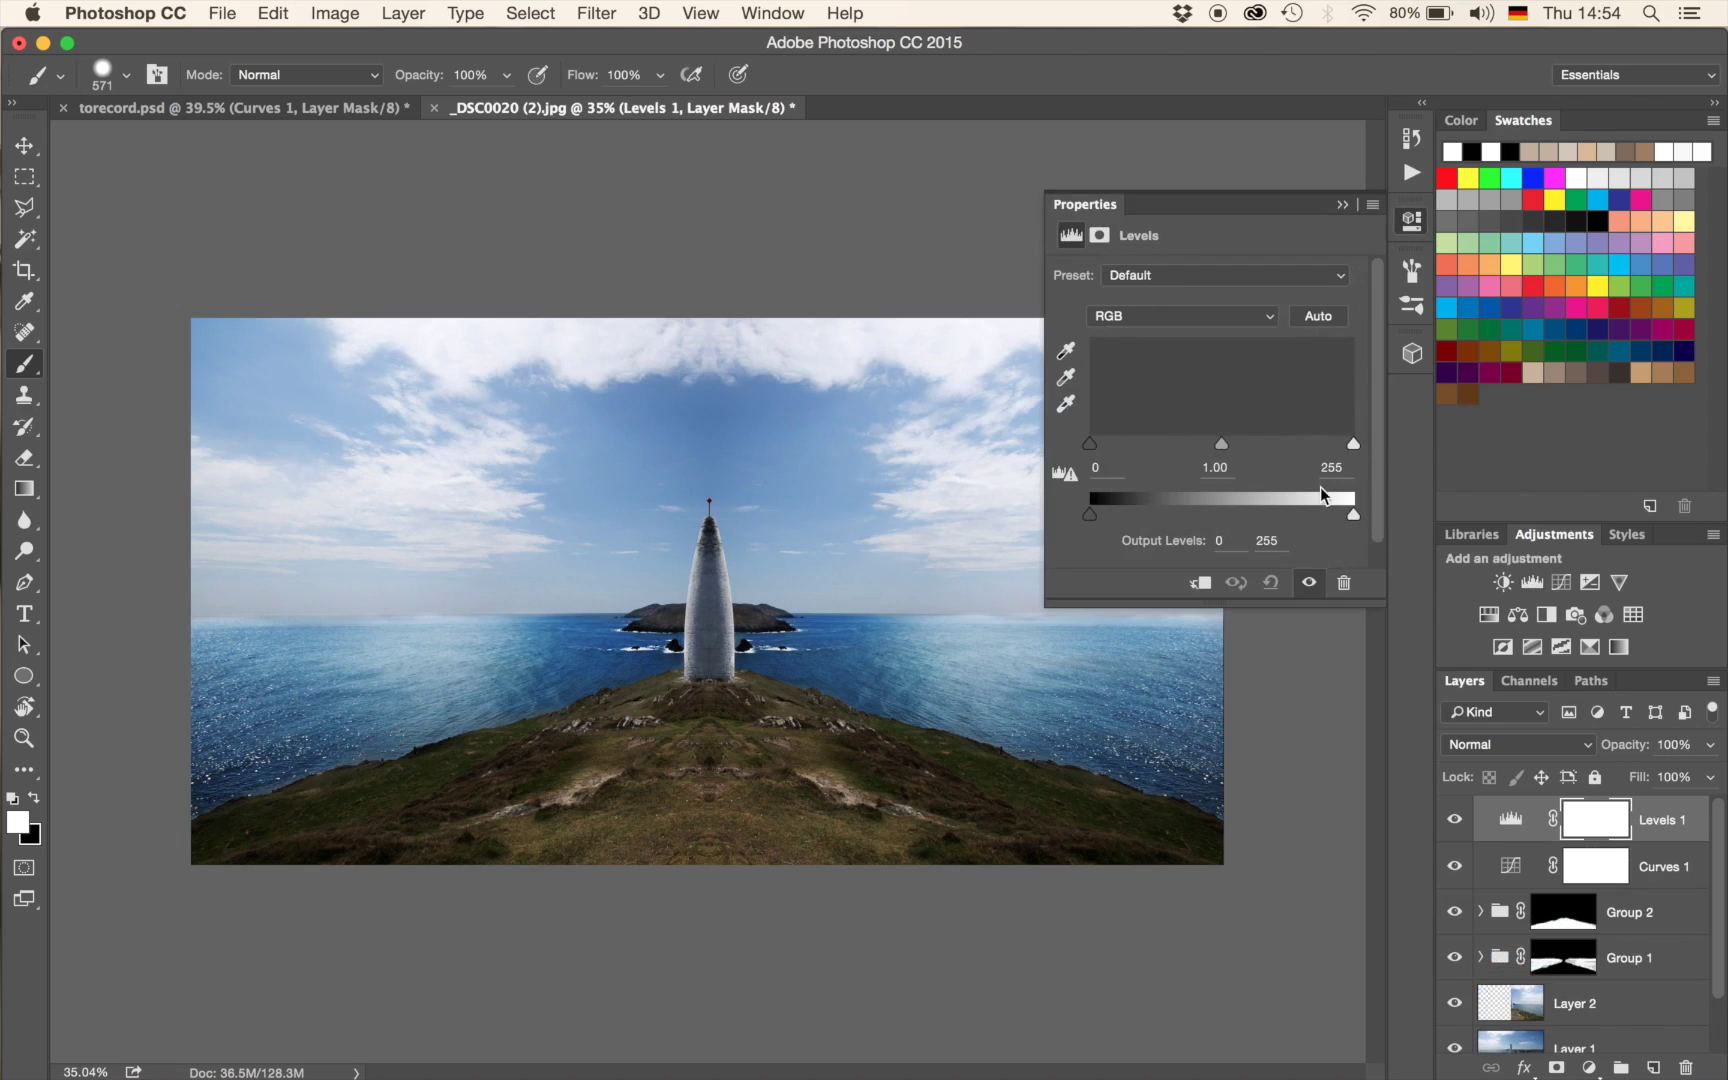
{"action": "mouse_move", "coordinate": [1223, 446]}
{"action": "left_mouse_down"}
{"action": "mouse_move", "coordinate": [1251, 444]}
{"action": "mouse_move", "coordinate": [1180, 450]}
{"action": "mouse_move", "coordinate": [1272, 460]}
{"action": "mouse_move", "coordinate": [1216, 460]}
{"action": "mouse_move", "coordinate": [1241, 461]}
{"action": "left_mouse_up"}
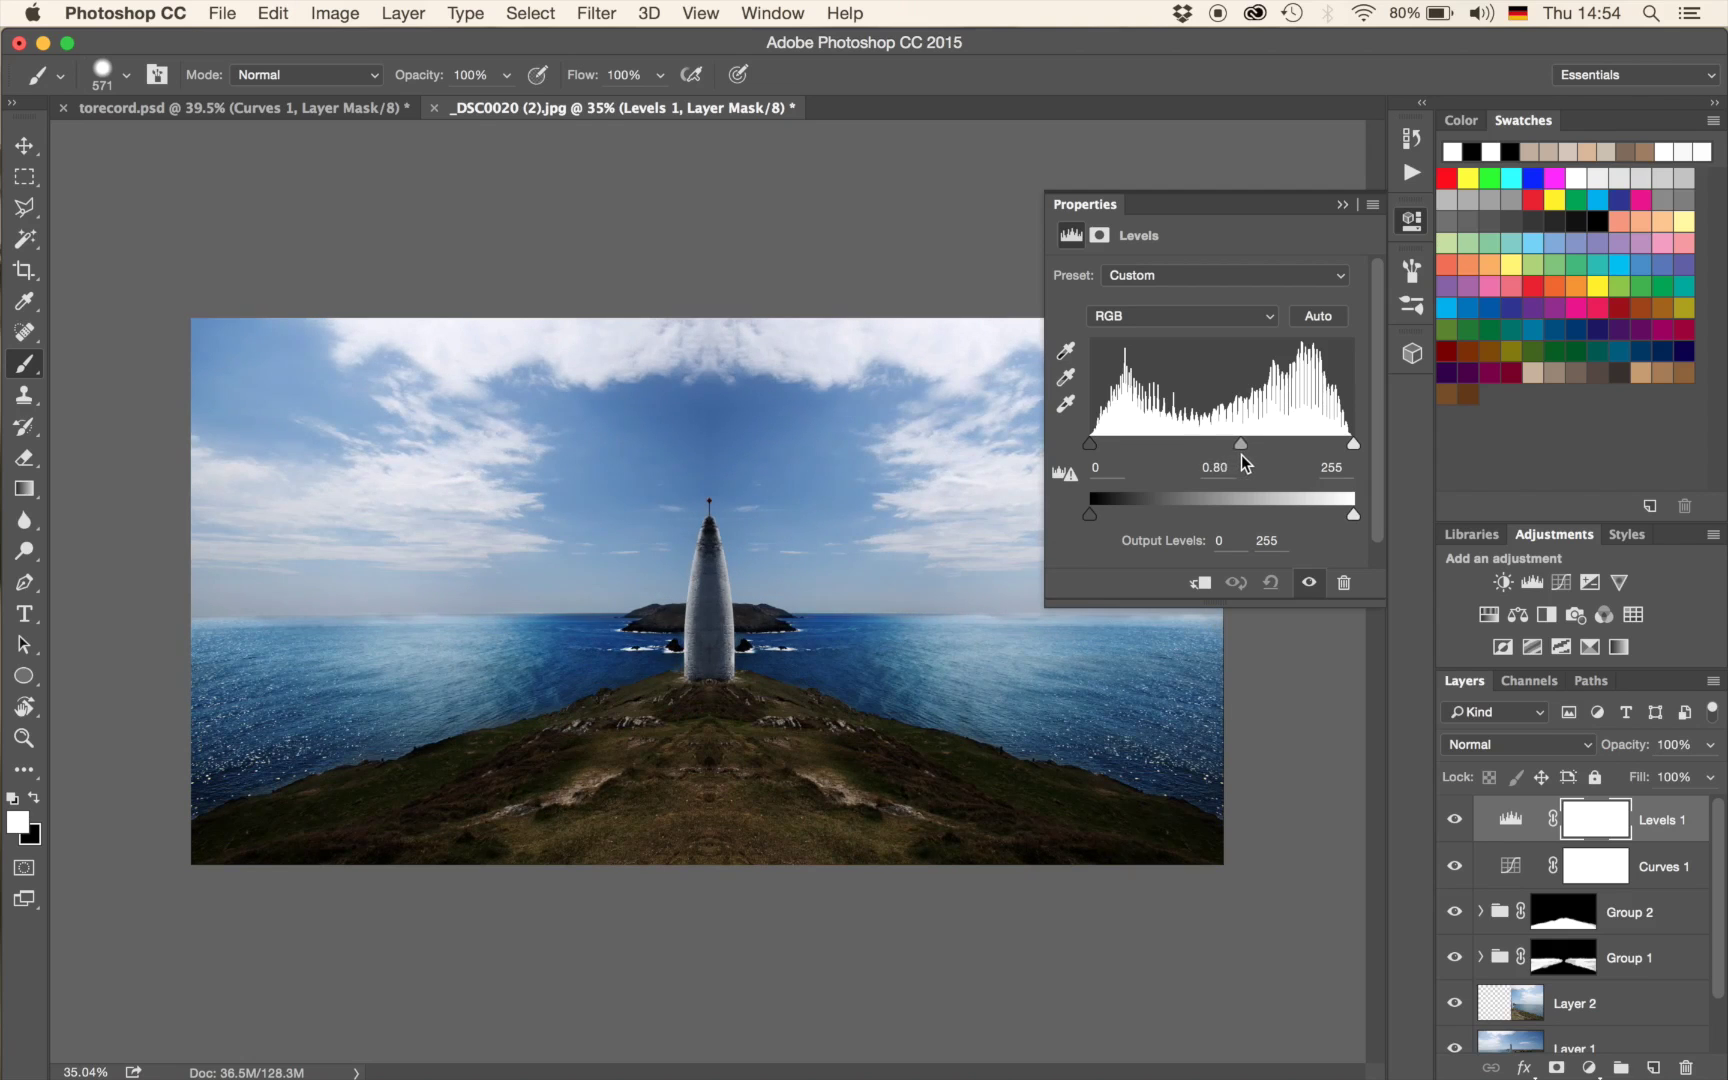
{"action": "left_click_drag", "start_coordinate": [1246, 462], "coordinate": [1236, 461]}
{"action": "left_click", "coordinate": [1342, 206]}
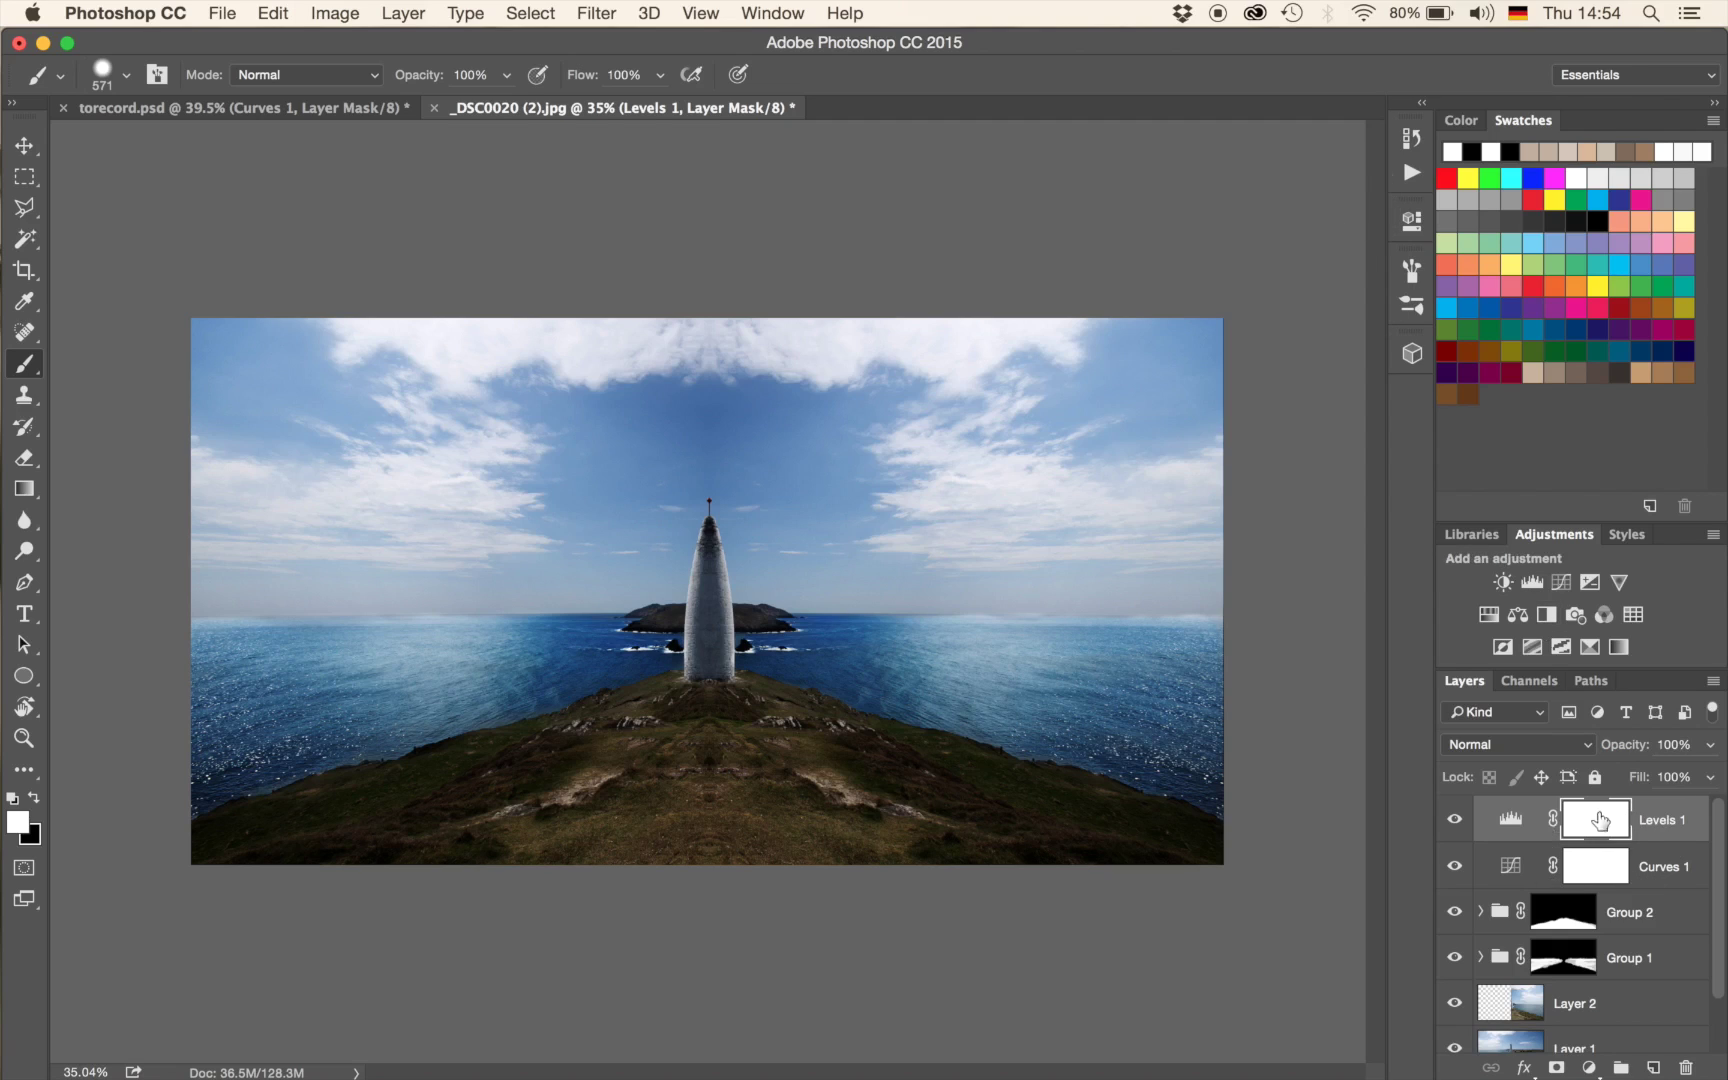
Group the Levels 1 and Curves 1 layers, and give the group a layer mask inverted to black.
{"action": "left_click", "coordinate": [1663, 877]}
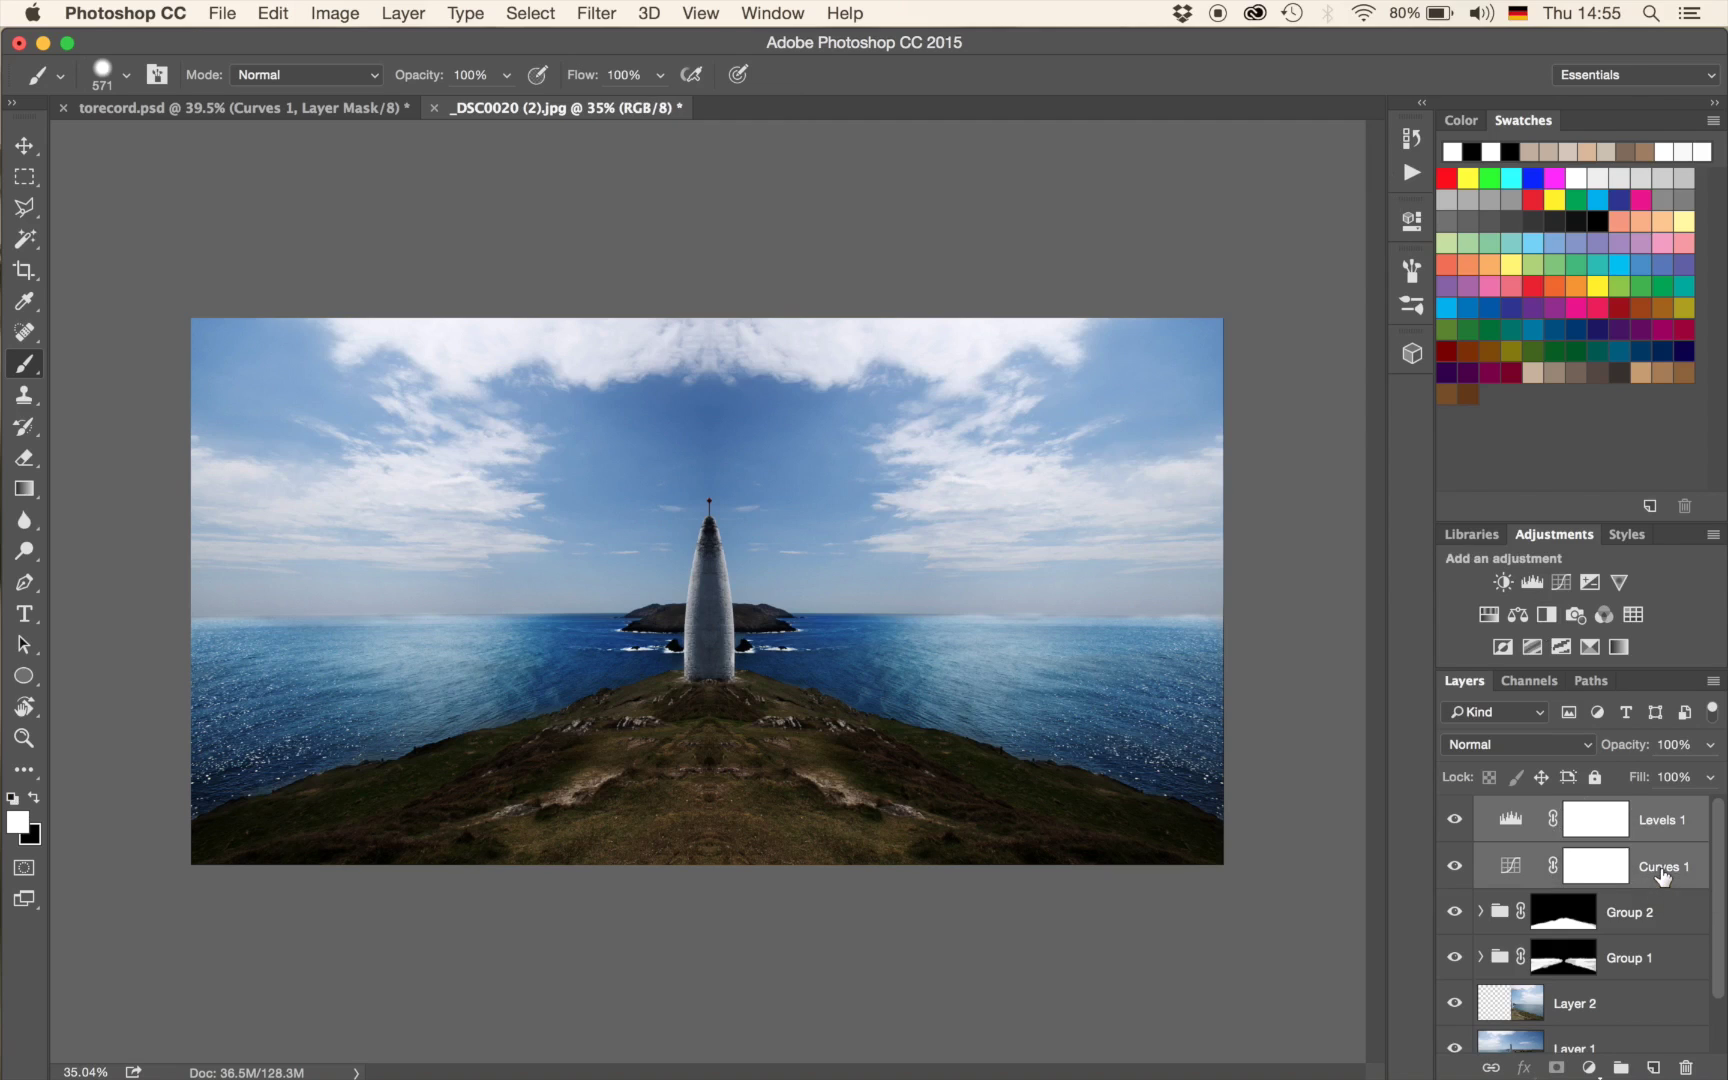
{"action": "key", "text": "super+g"}
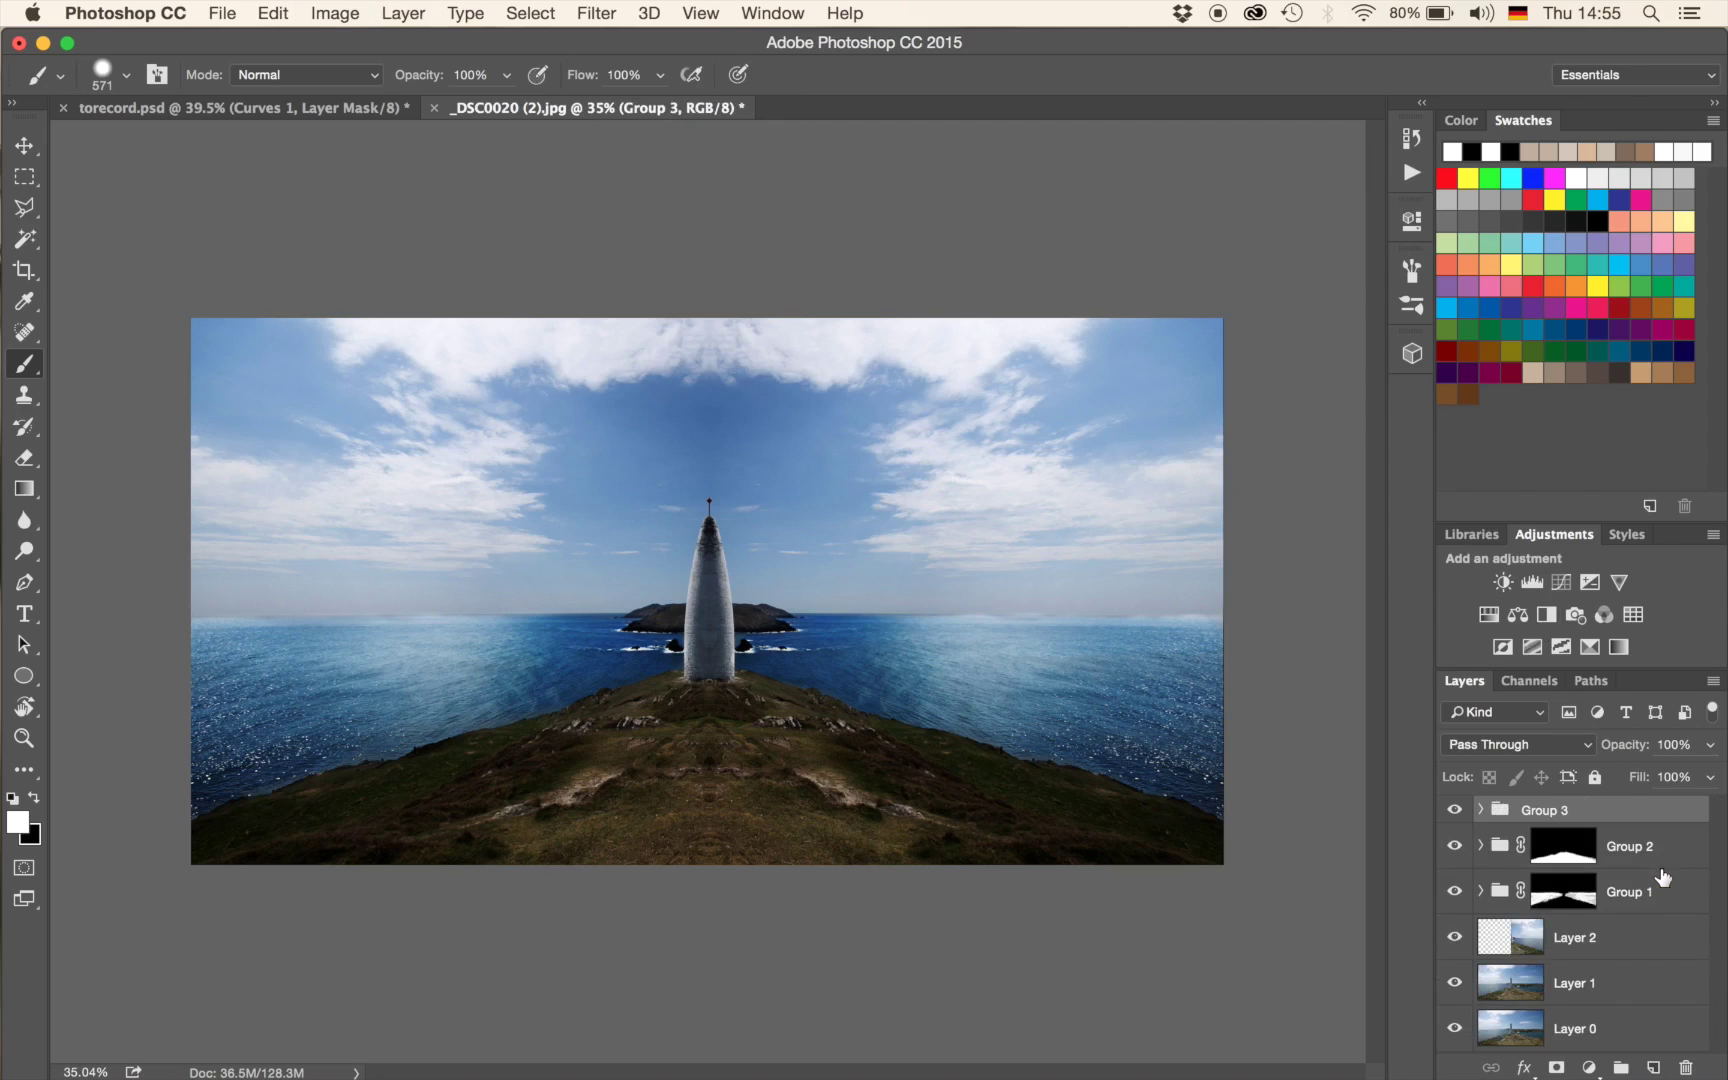
{"action": "left_click", "coordinate": [1557, 1067]}
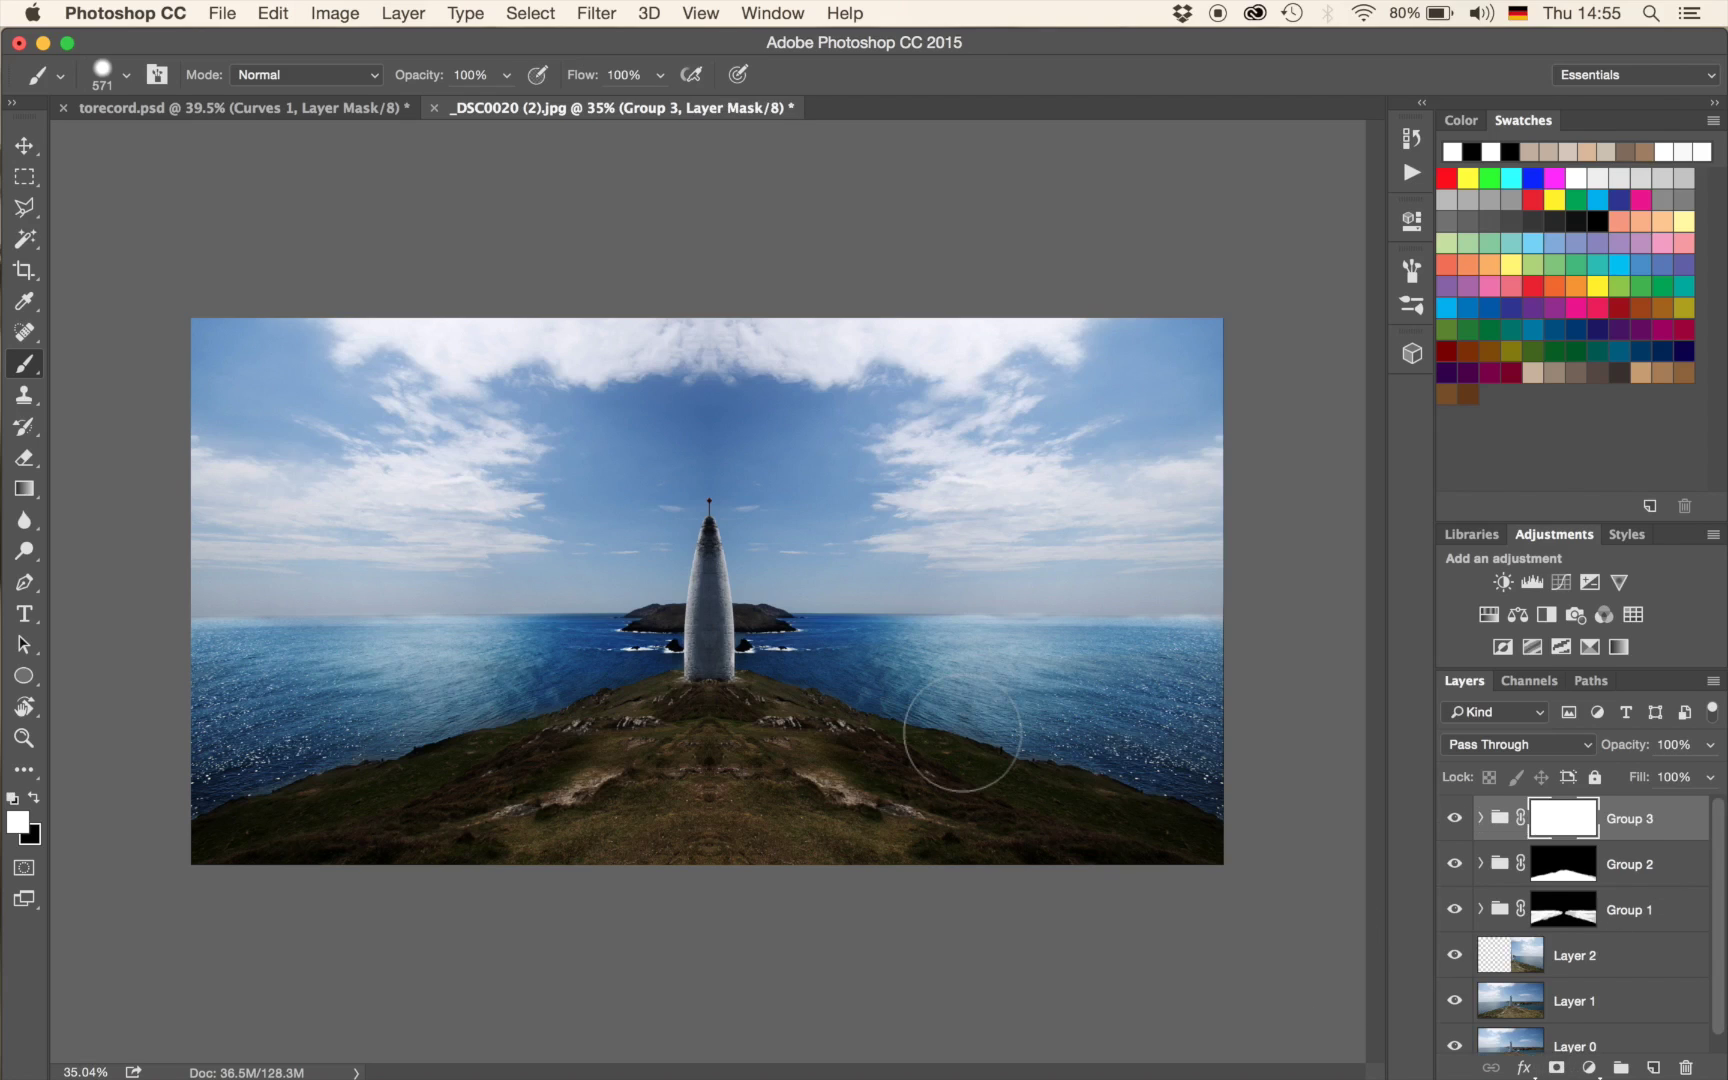
{"action": "key", "text": "super+i"}
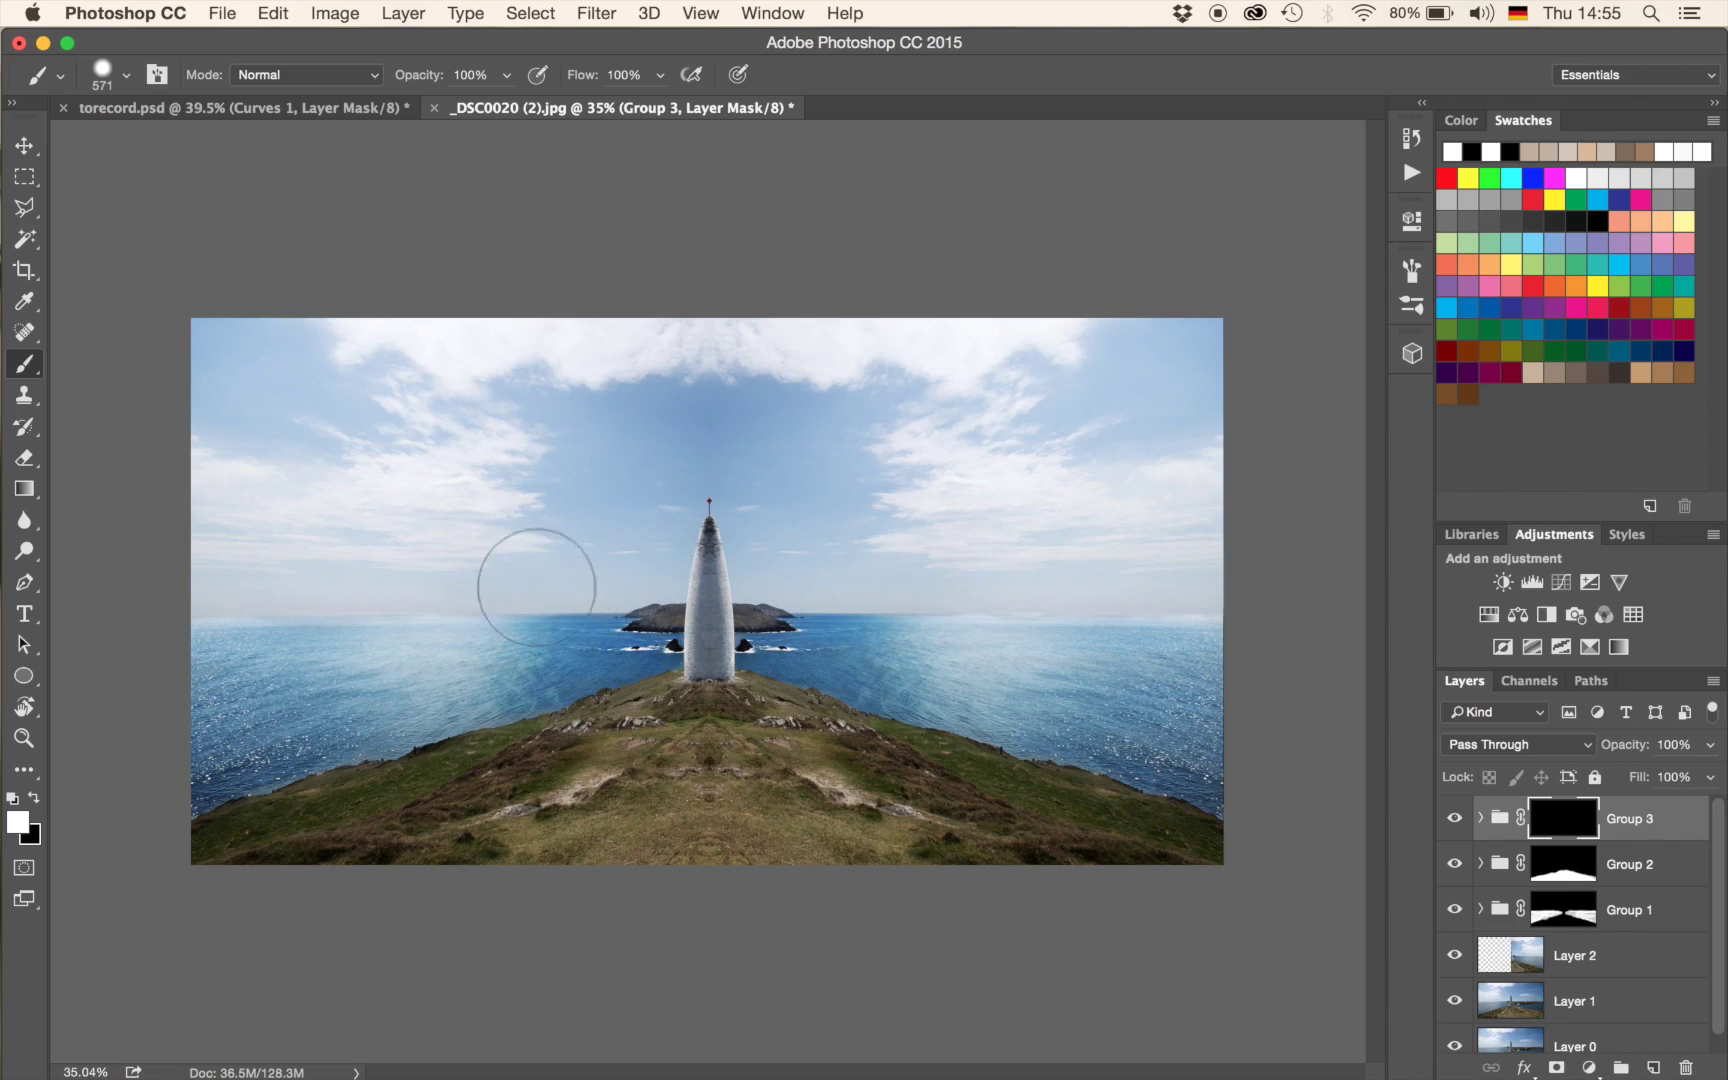
Paint the Group 3 mask white over the sky on both sides of the tower with large brushes of 878 and 681 px.
{"action": "left_click_drag", "start_coordinate": [571, 438], "coordinate": [652, 441]}
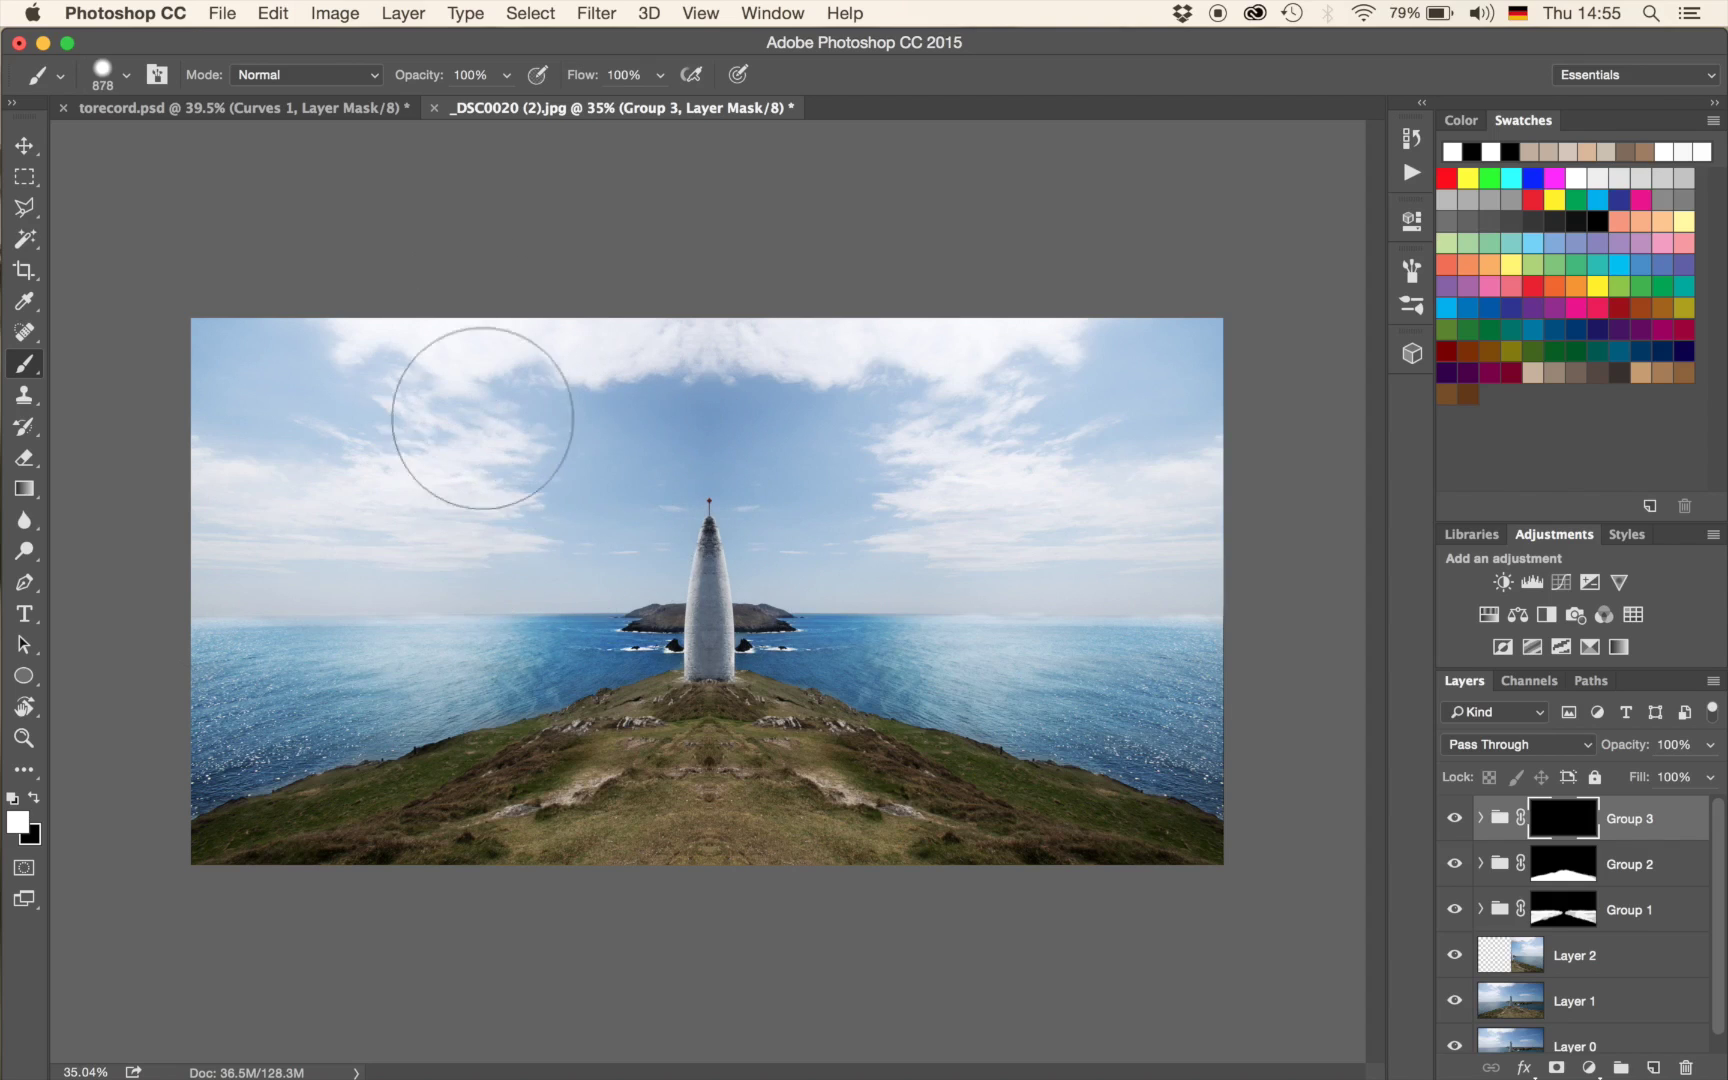
{"action": "left_click_drag", "start_coordinate": [285, 395], "coordinate": [1157, 328]}
{"action": "mouse_move", "coordinate": [1062, 443]}
{"action": "left_mouse_down"}
{"action": "mouse_move", "coordinate": [1025, 440]}
{"action": "mouse_move", "coordinate": [1053, 436]}
{"action": "mouse_move", "coordinate": [1088, 532]}
{"action": "mouse_move", "coordinate": [1170, 548]}
{"action": "left_mouse_up"}
{"action": "key", "text": "super+z"}
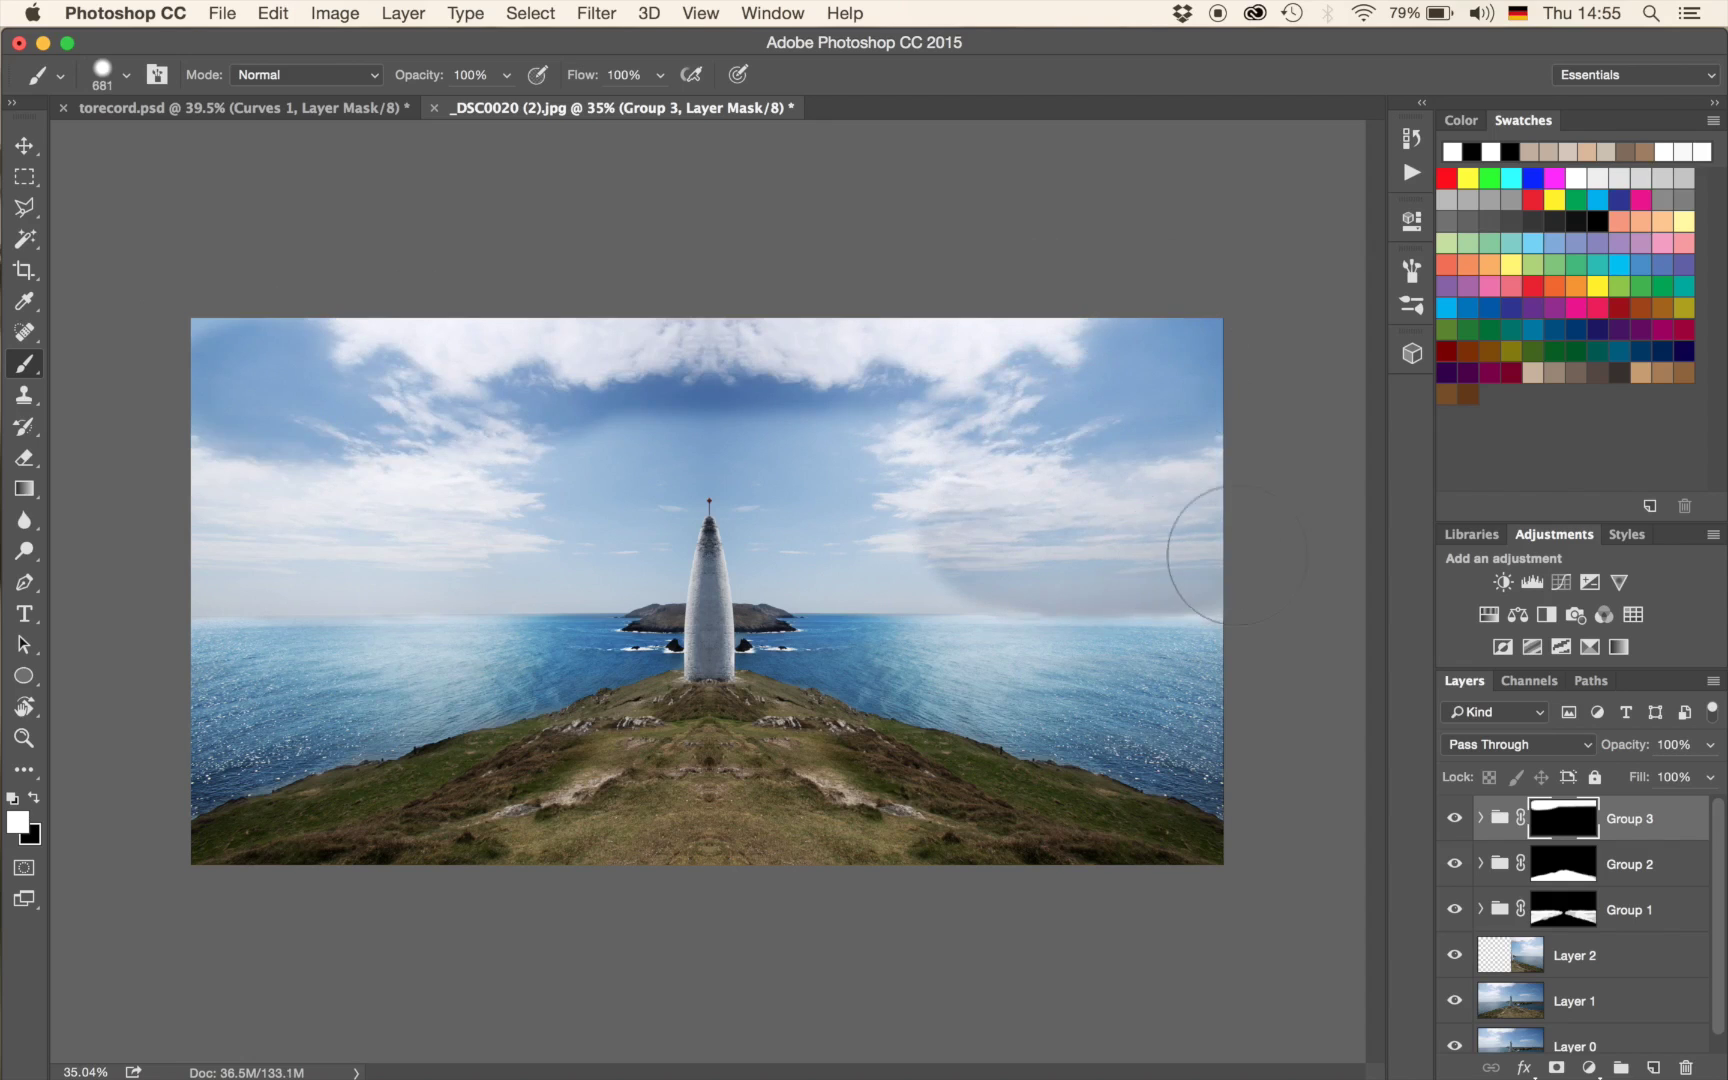
{"action": "mouse_move", "coordinate": [993, 534]}
{"action": "left_mouse_down"}
{"action": "mouse_move", "coordinate": [972, 552]}
{"action": "mouse_move", "coordinate": [818, 540]}
{"action": "mouse_move", "coordinate": [987, 525]}
{"action": "left_mouse_up"}
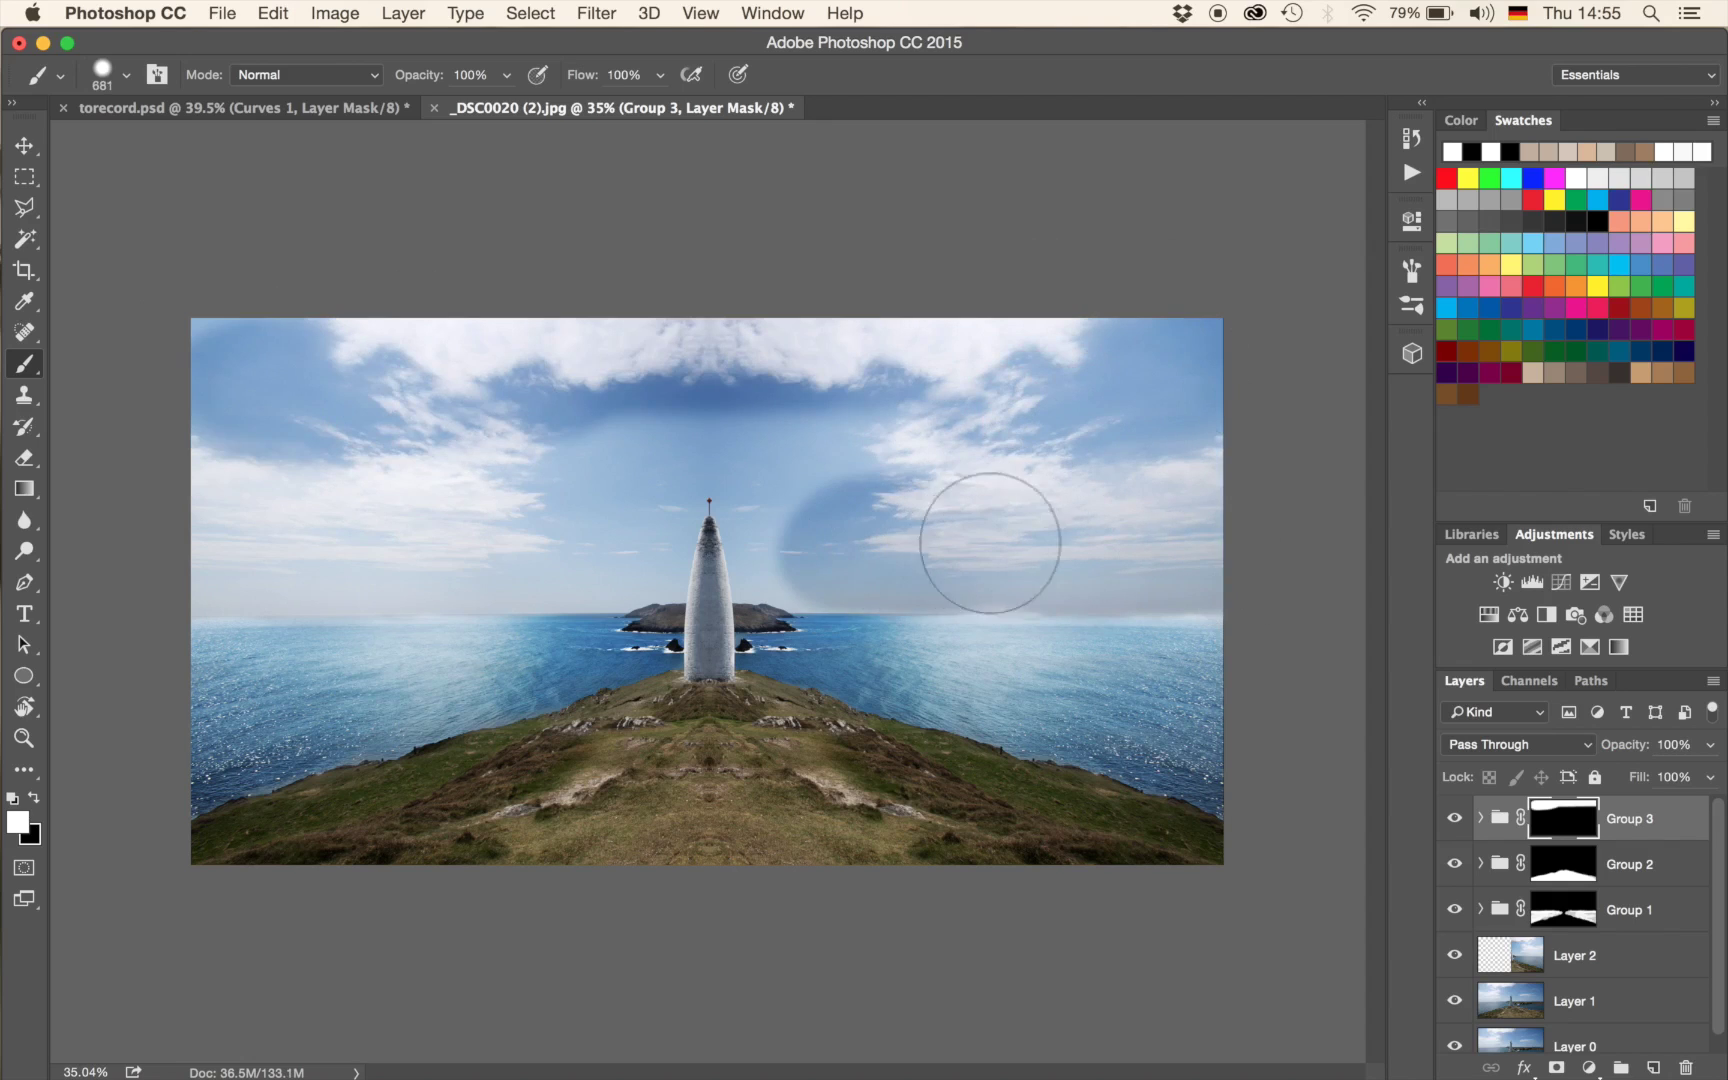
{"action": "mouse_move", "coordinate": [1188, 521]}
{"action": "left_mouse_down"}
{"action": "mouse_move", "coordinate": [773, 429]}
{"action": "mouse_move", "coordinate": [308, 470]}
{"action": "mouse_move", "coordinate": [190, 447]}
{"action": "mouse_move", "coordinate": [205, 482]}
{"action": "mouse_move", "coordinate": [271, 511]}
{"action": "mouse_move", "coordinate": [195, 546]}
{"action": "mouse_move", "coordinate": [272, 558]}
{"action": "mouse_move", "coordinate": [225, 544]}
{"action": "mouse_move", "coordinate": [439, 528]}
{"action": "mouse_move", "coordinate": [324, 546]}
{"action": "mouse_move", "coordinate": [545, 549]}
{"action": "mouse_move", "coordinate": [527, 553]}
{"action": "mouse_move", "coordinate": [630, 500]}
{"action": "mouse_move", "coordinate": [529, 560]}
{"action": "mouse_move", "coordinate": [616, 558]}
{"action": "mouse_move", "coordinate": [480, 567]}
{"action": "left_mouse_up"}
Paint the Group 3 mask white over the unpainted sky right of the tower with brushes of 212 and 146 px.
{"action": "scroll", "coordinate": [745, 540], "scroll_direction": "up", "scroll_amount": 5}
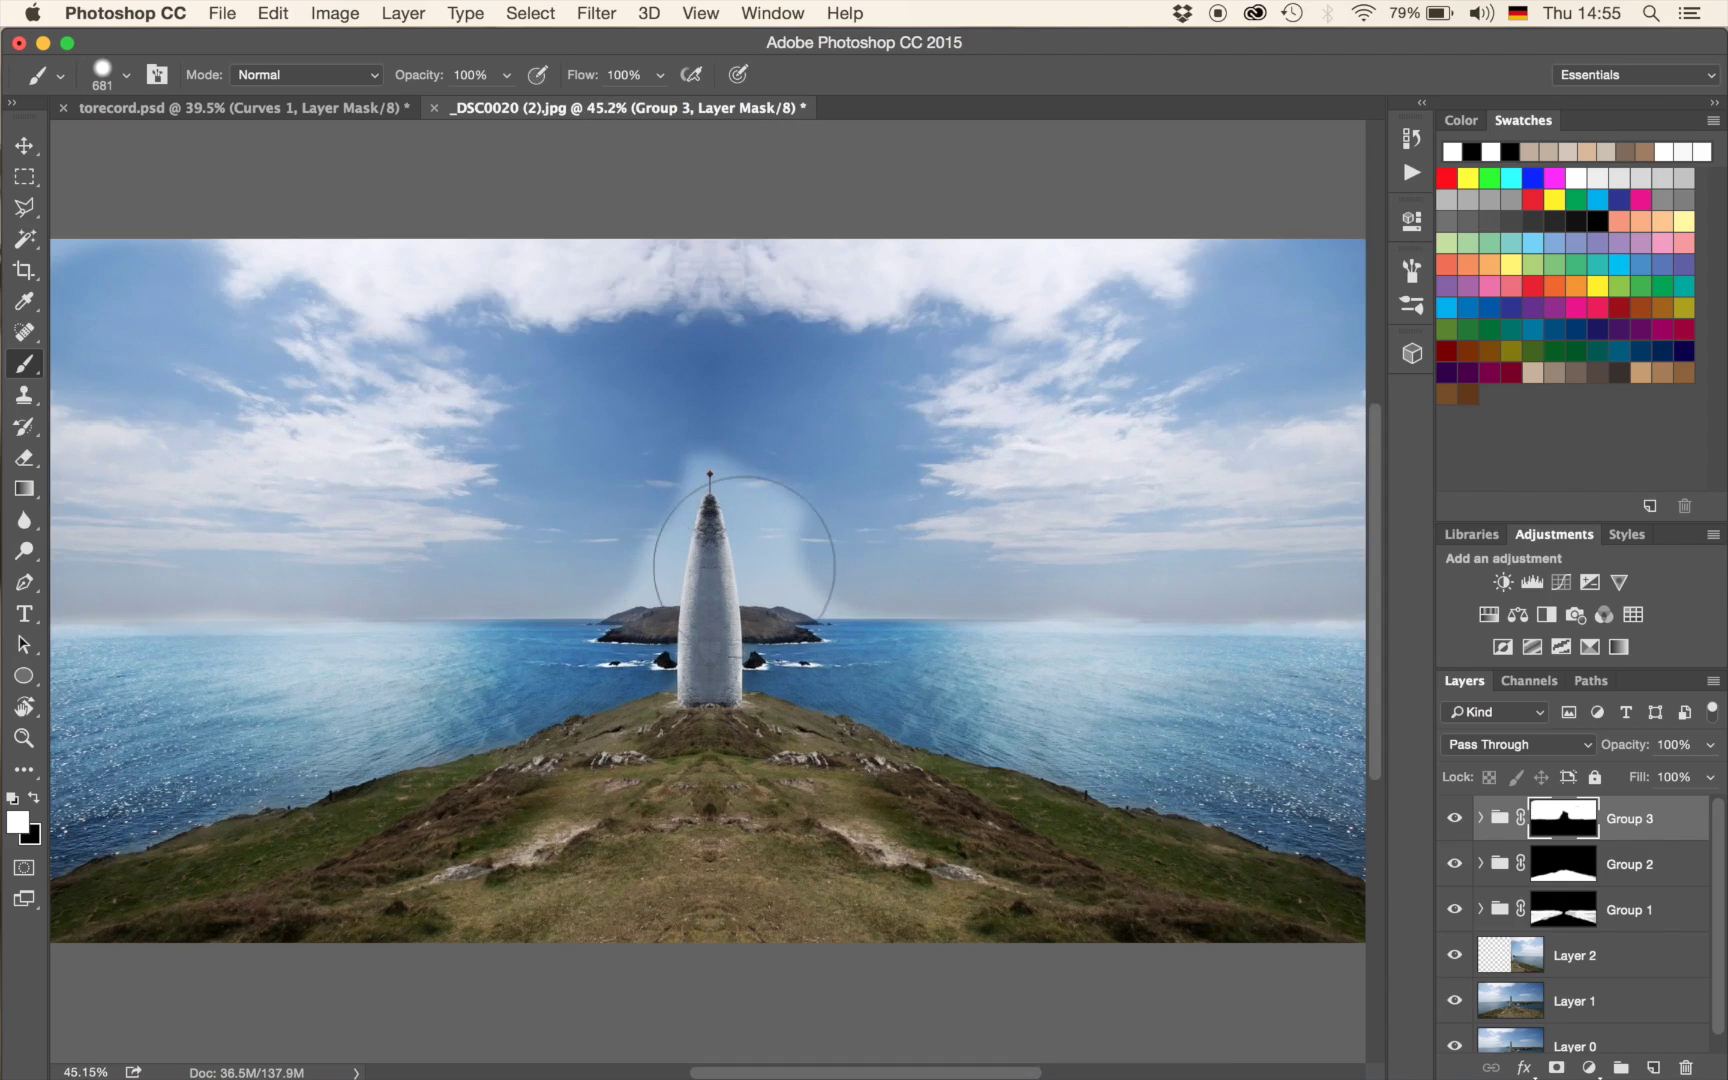
{"action": "scroll", "coordinate": [702, 579], "scroll_direction": "up", "scroll_amount": 3}
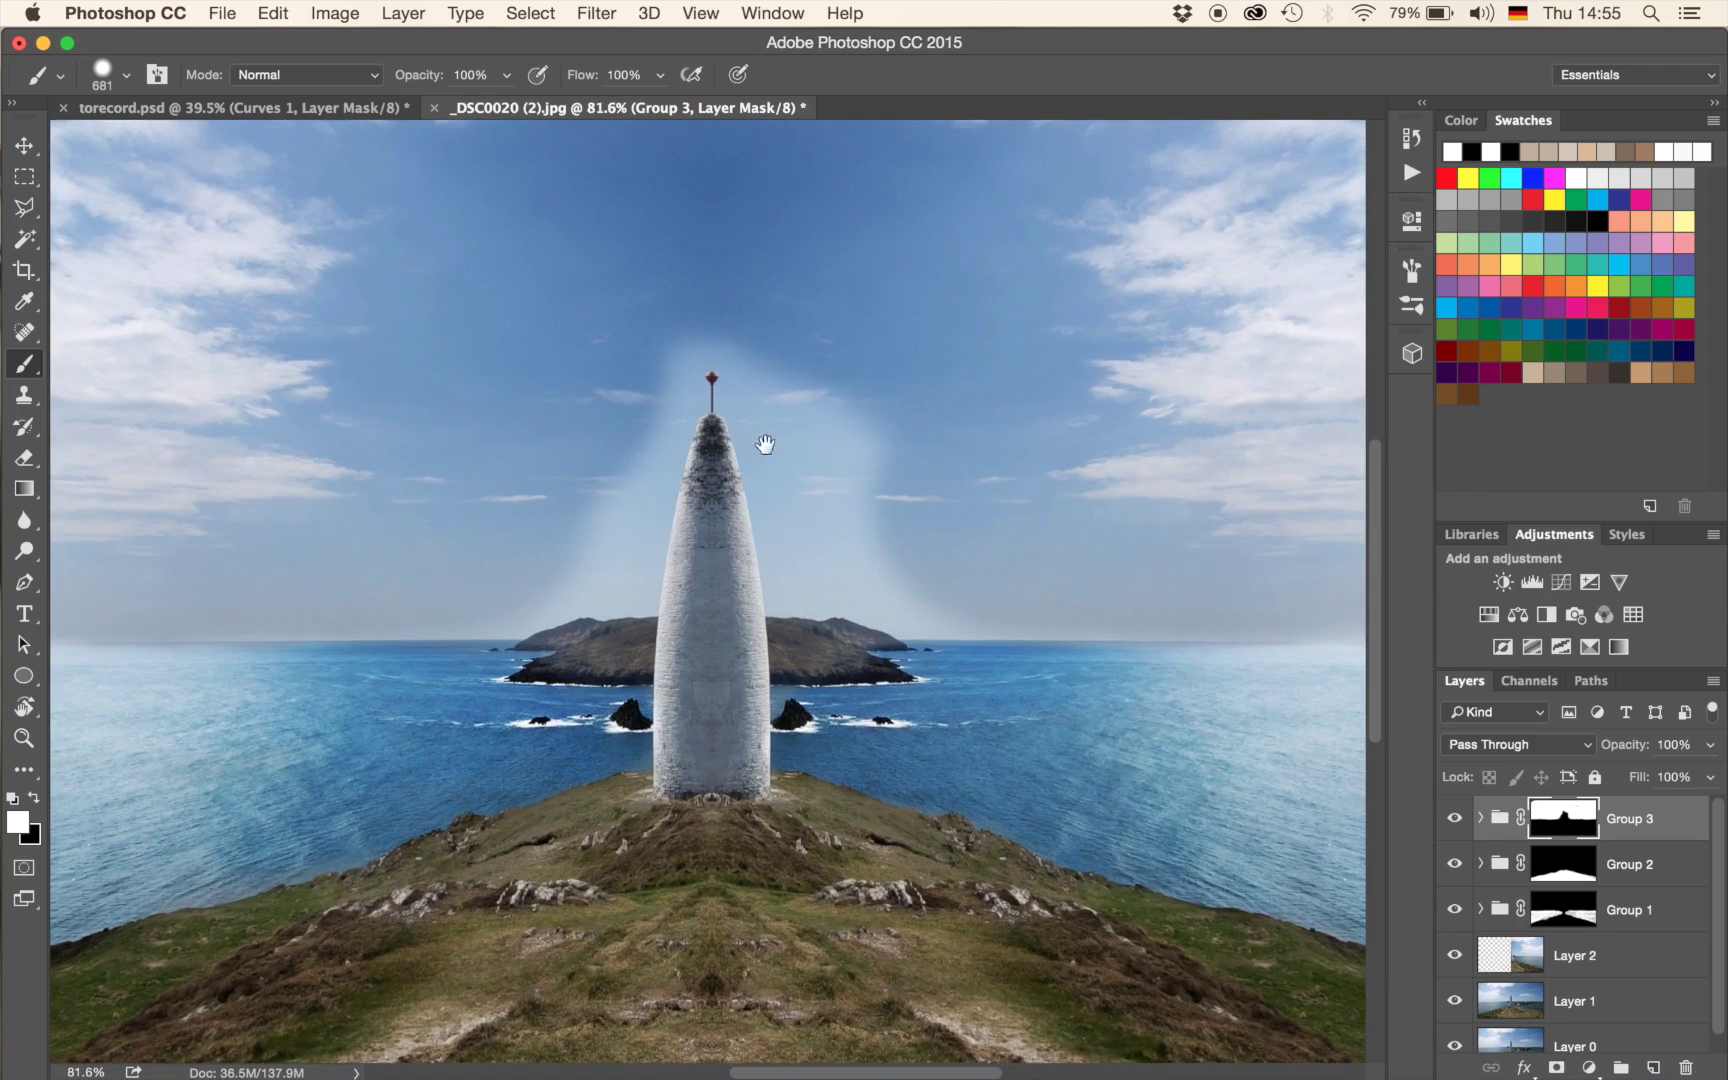
{"action": "left_click_drag", "start_coordinate": [764, 447], "coordinate": [755, 503]}
{"action": "scroll", "coordinate": [702, 595], "scroll_direction": "up", "scroll_amount": 3}
{"action": "left_click_drag", "start_coordinate": [1048, 587], "coordinate": [715, 568]}
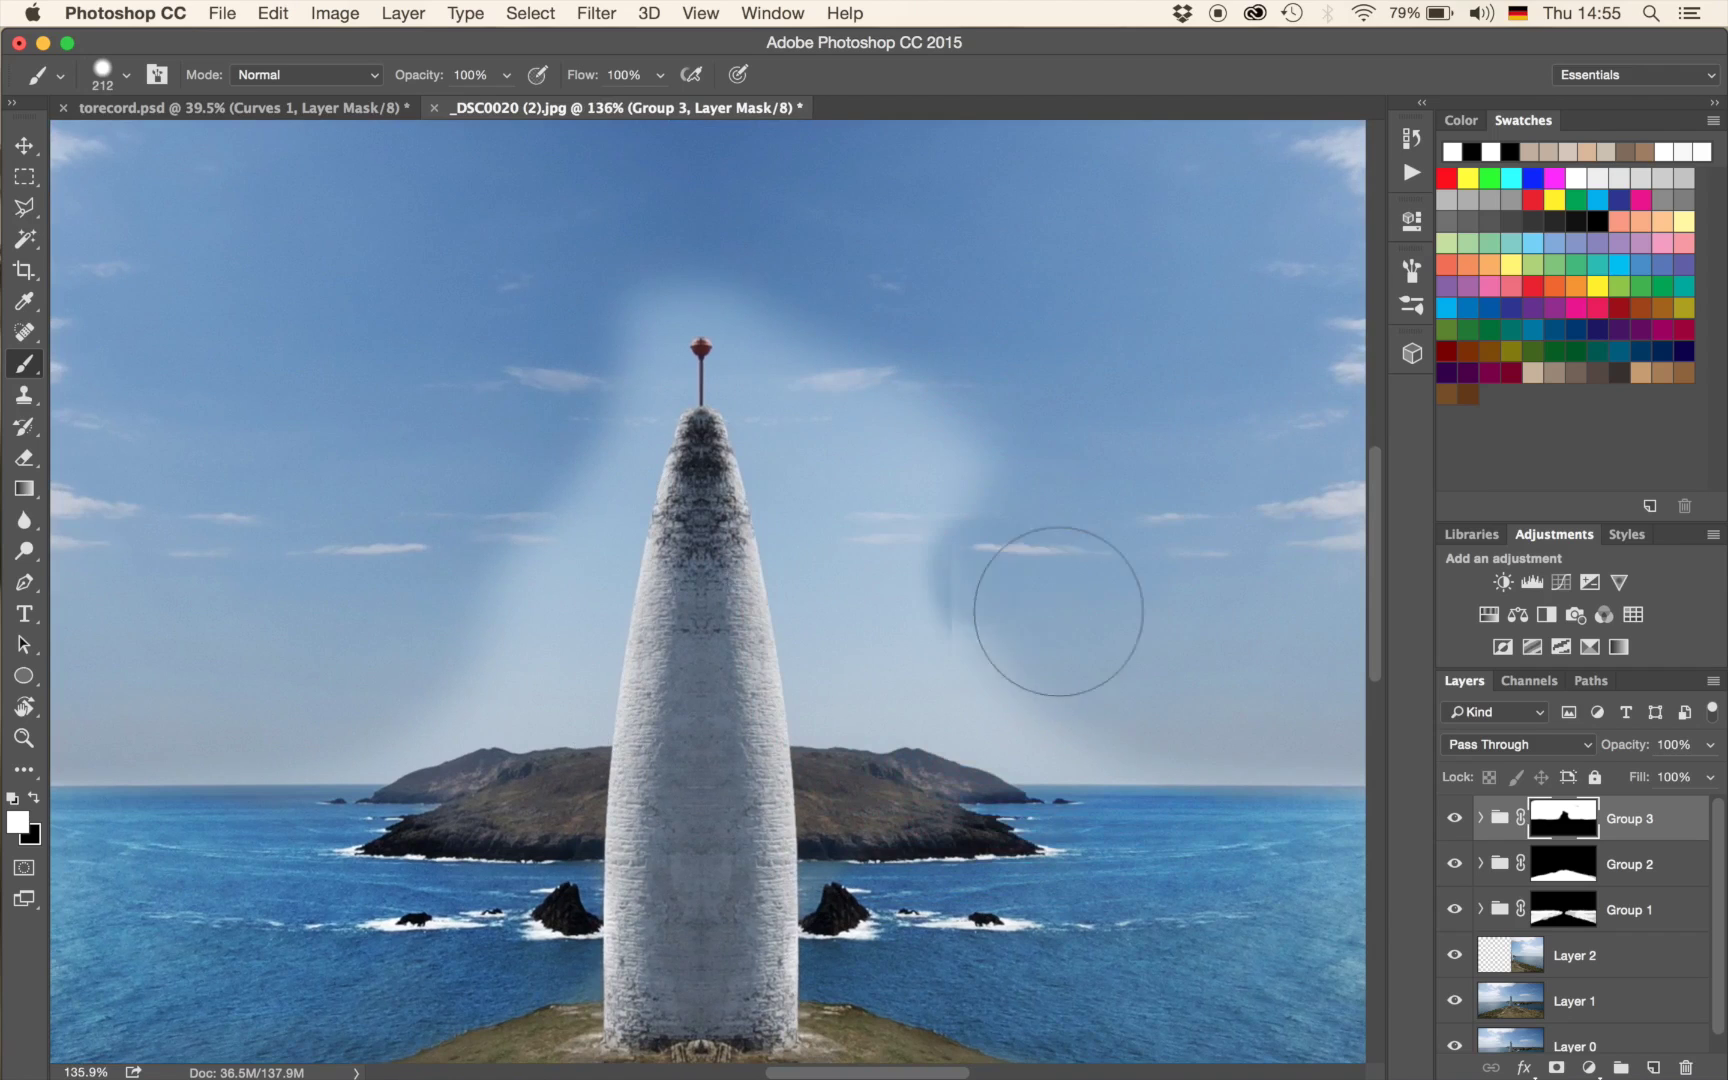
{"action": "mouse_move", "coordinate": [1010, 553]}
{"action": "left_mouse_down"}
{"action": "mouse_move", "coordinate": [1019, 462]}
{"action": "mouse_move", "coordinate": [1030, 554]}
{"action": "mouse_move", "coordinate": [1030, 456]}
{"action": "left_mouse_up"}
{"action": "mouse_move", "coordinate": [1047, 590]}
{"action": "left_mouse_down"}
{"action": "mouse_move", "coordinate": [926, 397]}
{"action": "mouse_move", "coordinate": [872, 432]}
{"action": "mouse_move", "coordinate": [829, 355]}
{"action": "mouse_move", "coordinate": [886, 465]}
{"action": "left_mouse_up"}
{"action": "mouse_move", "coordinate": [857, 522]}
{"action": "left_mouse_down"}
{"action": "mouse_move", "coordinate": [900, 568]}
{"action": "mouse_move", "coordinate": [966, 715]}
{"action": "mouse_move", "coordinate": [1030, 733]}
{"action": "mouse_move", "coordinate": [1016, 741]}
{"action": "mouse_move", "coordinate": [1266, 737]}
{"action": "mouse_move", "coordinate": [1107, 723]}
{"action": "mouse_move", "coordinate": [865, 656]}
{"action": "mouse_move", "coordinate": [989, 692]}
{"action": "mouse_move", "coordinate": [979, 710]}
{"action": "mouse_move", "coordinate": [820, 695]}
{"action": "mouse_move", "coordinate": [755, 529]}
{"action": "mouse_move", "coordinate": [770, 430]}
{"action": "mouse_move", "coordinate": [840, 593]}
{"action": "mouse_move", "coordinate": [846, 580]}
{"action": "mouse_move", "coordinate": [833, 714]}
{"action": "mouse_move", "coordinate": [818, 712]}
{"action": "mouse_move", "coordinate": [998, 697]}
{"action": "left_mouse_up"}
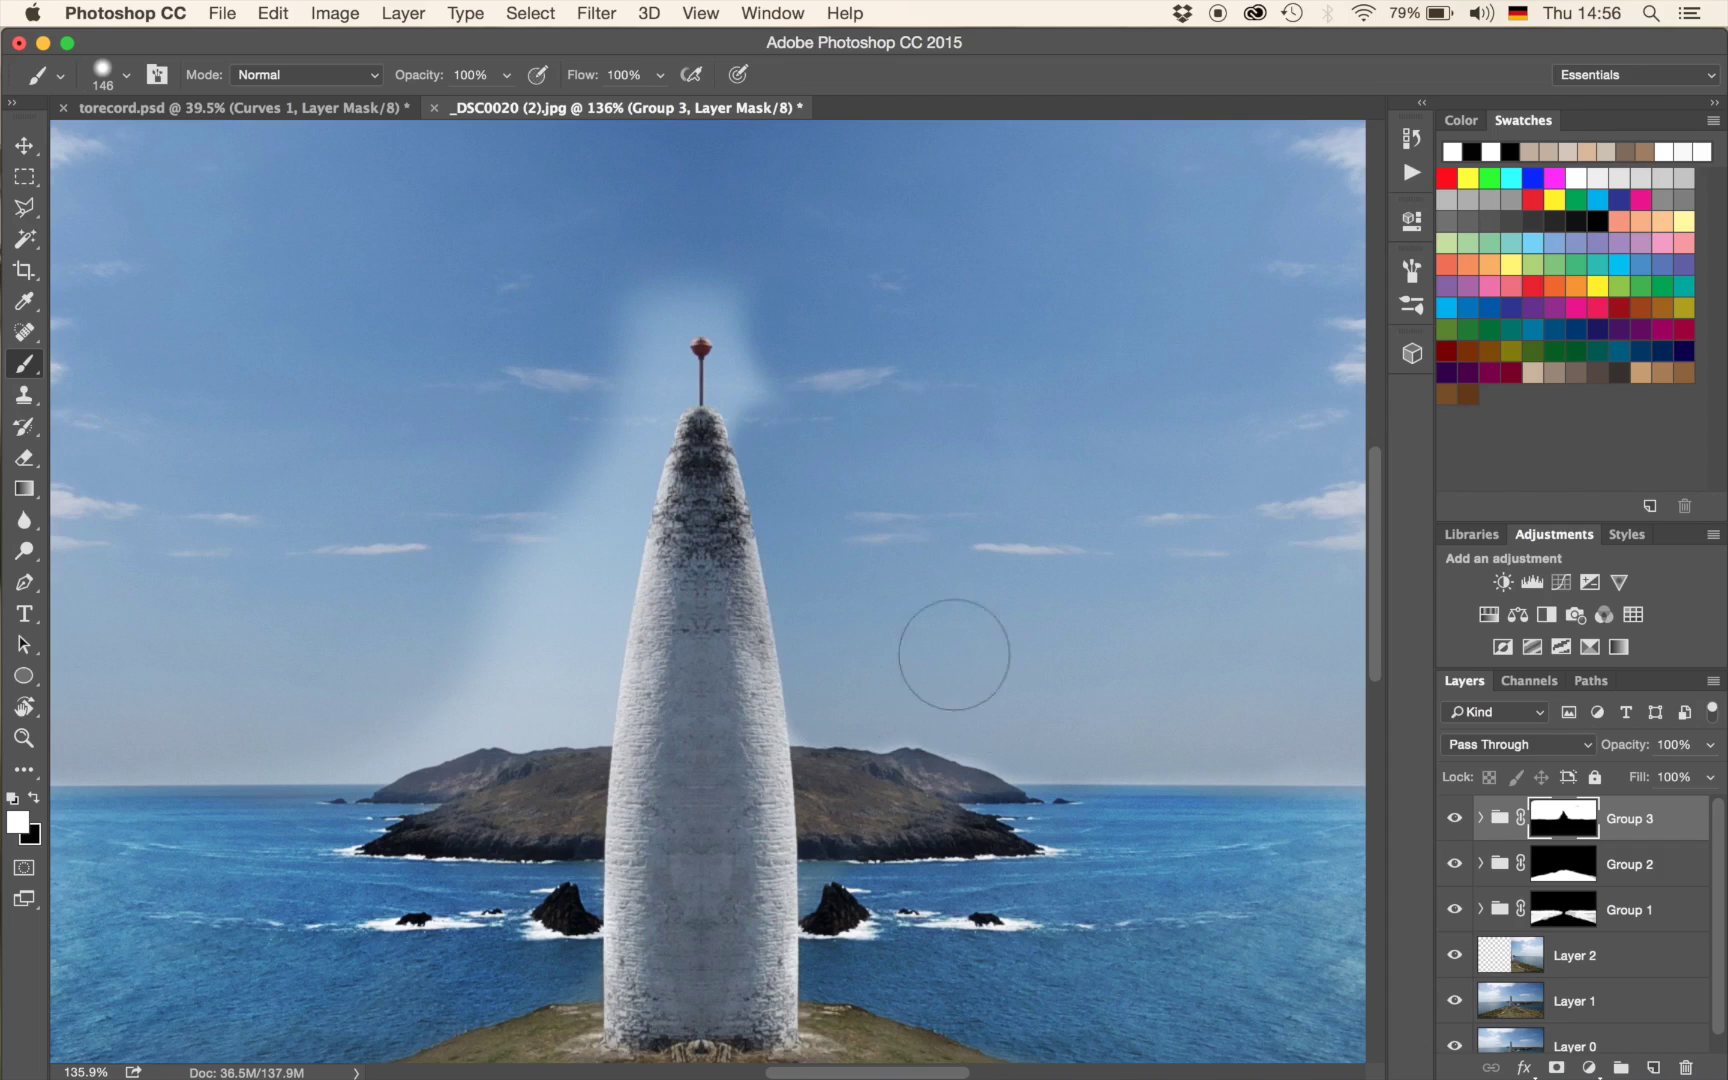
Paint the Group 3 mask white around the tower's tip and over the sky to its left with the 146 px brush.
{"action": "mouse_move", "coordinate": [757, 380]}
{"action": "left_mouse_down"}
{"action": "mouse_move", "coordinate": [738, 256]}
{"action": "mouse_move", "coordinate": [617, 335]}
{"action": "mouse_move", "coordinate": [725, 360]}
{"action": "left_mouse_up"}
{"action": "mouse_move", "coordinate": [602, 424]}
{"action": "left_mouse_down"}
{"action": "mouse_move", "coordinate": [600, 564]}
{"action": "mouse_move", "coordinate": [579, 561]}
{"action": "mouse_move", "coordinate": [564, 598]}
{"action": "mouse_move", "coordinate": [590, 687]}
{"action": "mouse_move", "coordinate": [572, 679]}
{"action": "mouse_move", "coordinate": [562, 702]}
{"action": "mouse_move", "coordinate": [582, 697]}
{"action": "mouse_move", "coordinate": [457, 668]}
{"action": "mouse_move", "coordinate": [480, 592]}
{"action": "mouse_move", "coordinate": [554, 505]}
{"action": "mouse_move", "coordinate": [407, 722]}
{"action": "mouse_move", "coordinate": [350, 744]}
{"action": "mouse_move", "coordinate": [529, 688]}
{"action": "mouse_move", "coordinate": [419, 698]}
{"action": "left_mouse_up"}
{"action": "left_click_drag", "start_coordinate": [555, 651], "coordinate": [825, 617]}
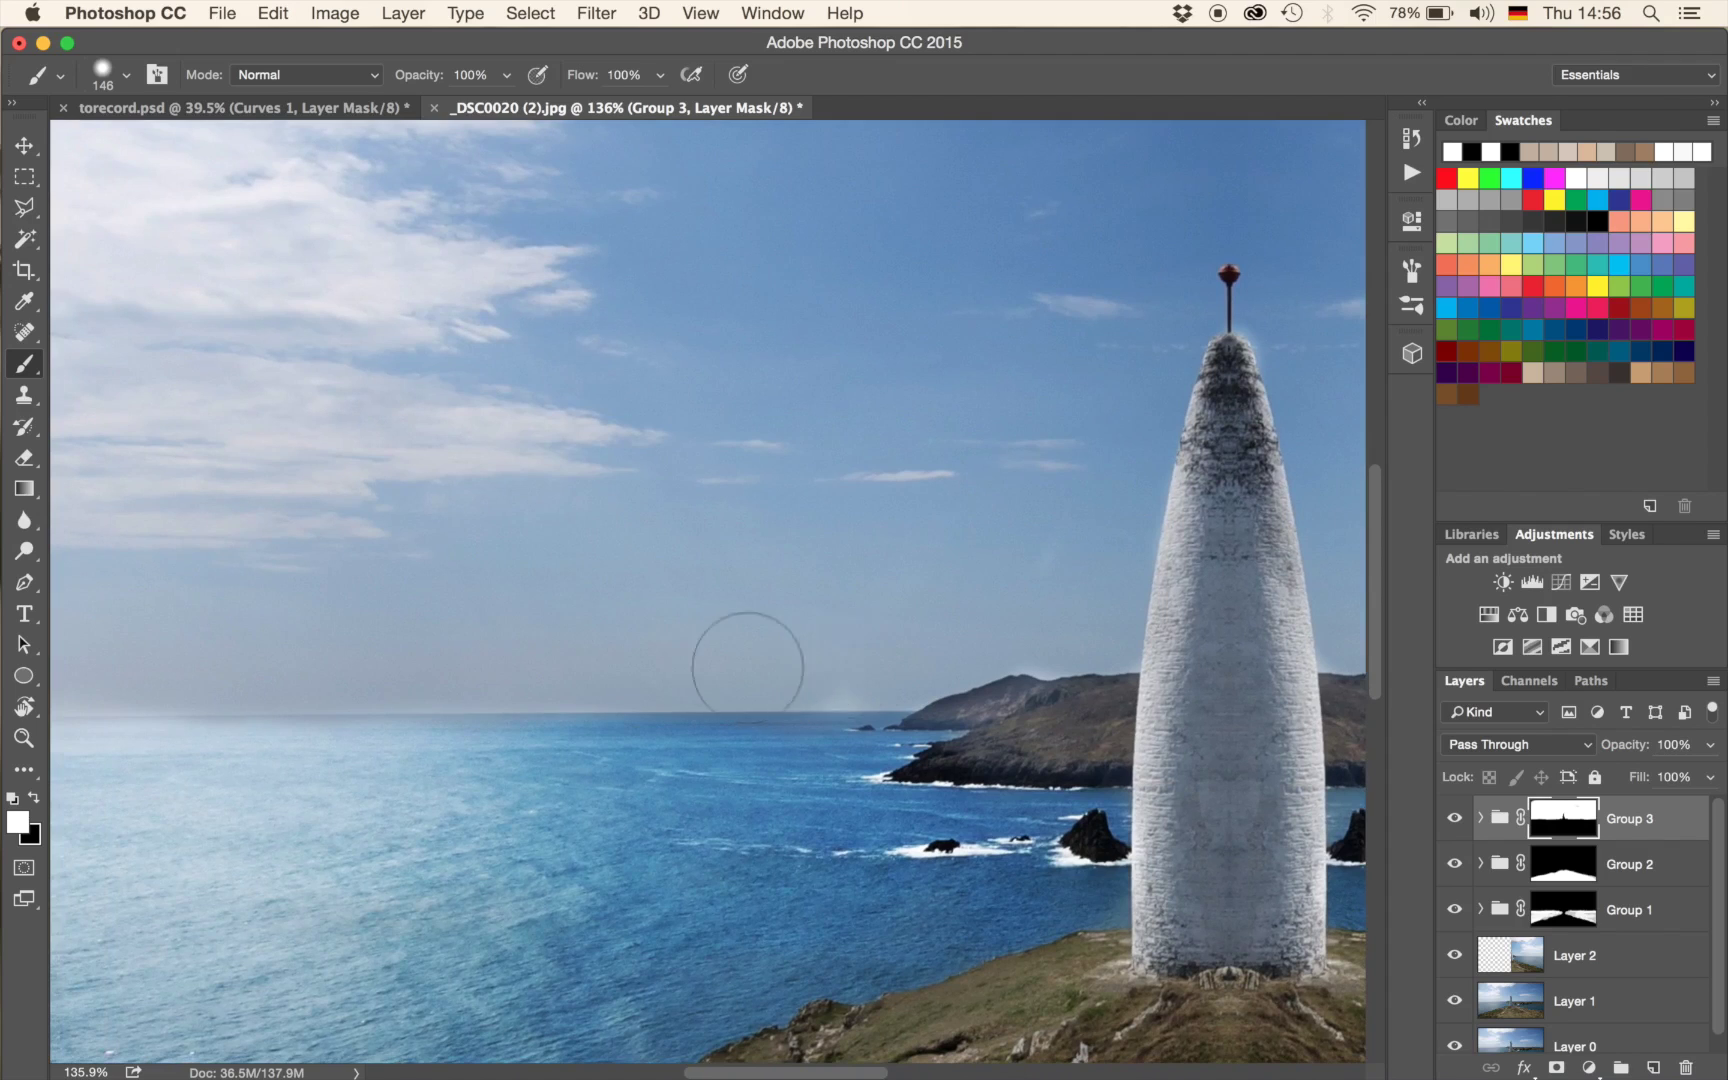
Paint the Group 3 mask black over the sea just below the horizon left of the tower with the 146 px brush.
{"action": "key", "text": "x"}
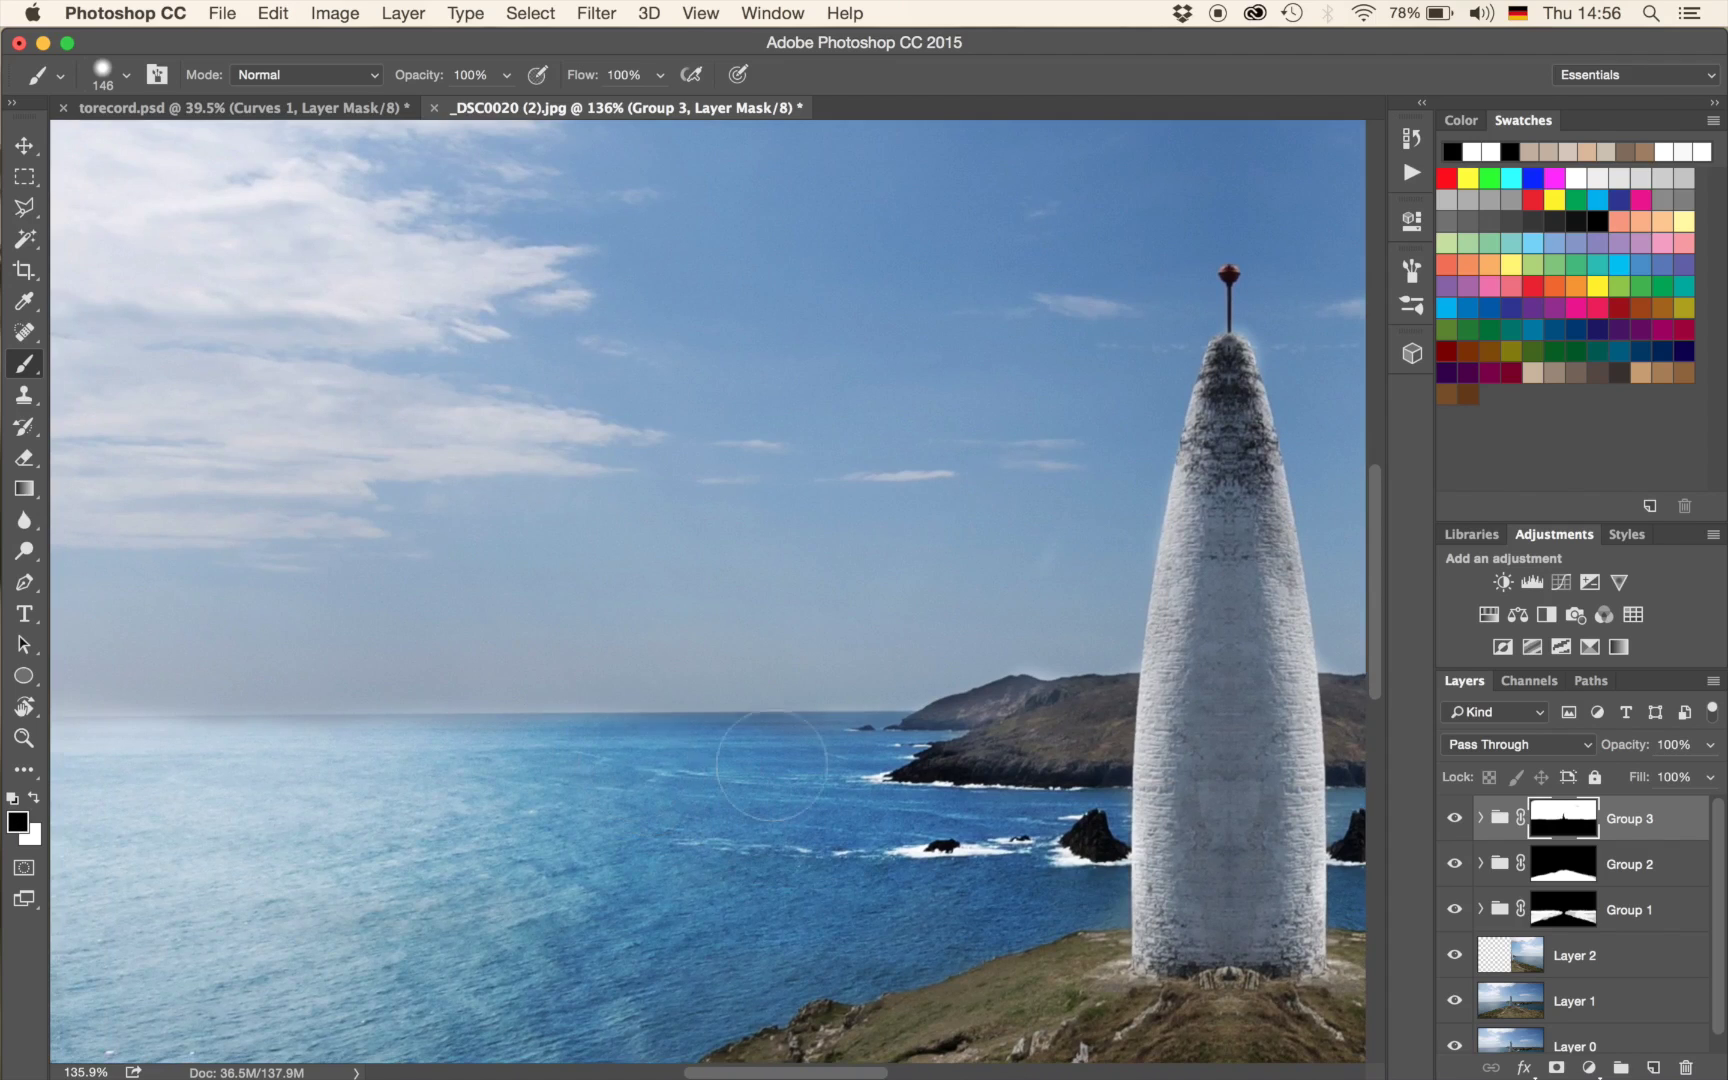
{"action": "mouse_move", "coordinate": [772, 766]}
{"action": "left_mouse_down"}
{"action": "mouse_move", "coordinate": [734, 767]}
{"action": "mouse_move", "coordinate": [785, 763]}
{"action": "left_mouse_up"}
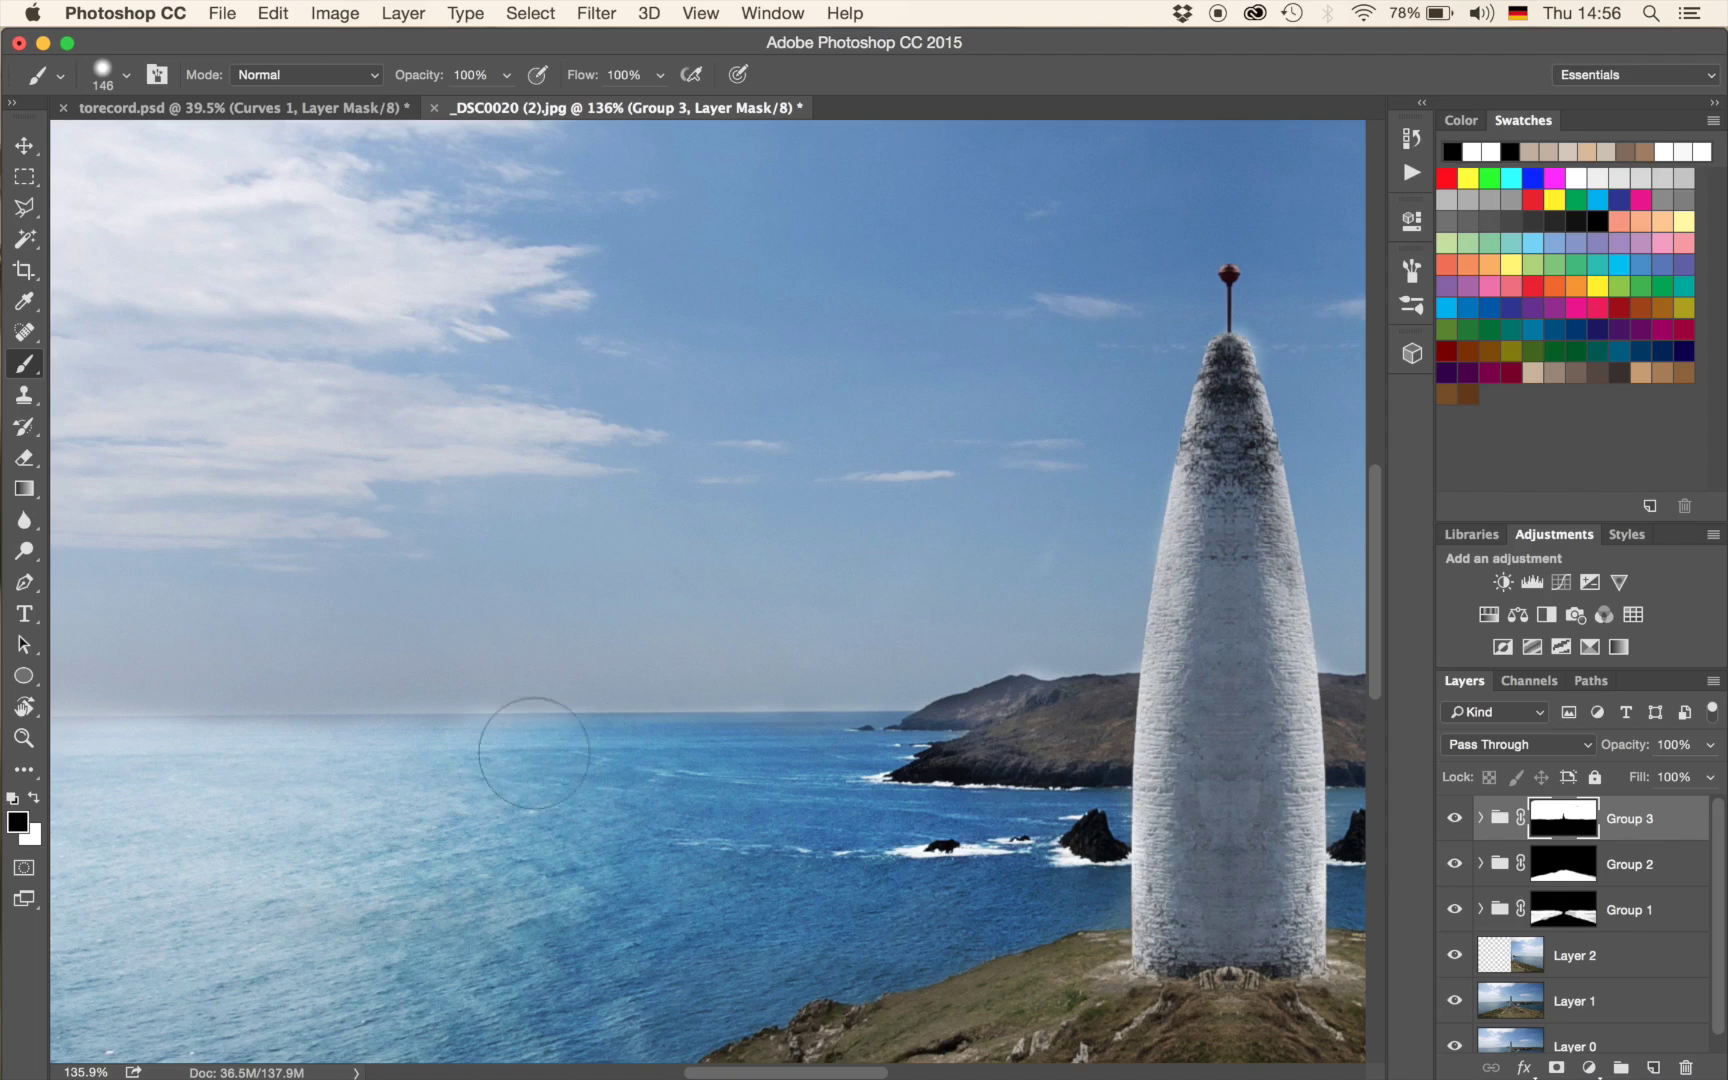
{"action": "left_click_drag", "start_coordinate": [644, 694], "coordinate": [727, 673]}
{"action": "scroll", "coordinate": [767, 688], "scroll_direction": "down", "scroll_amount": 5}
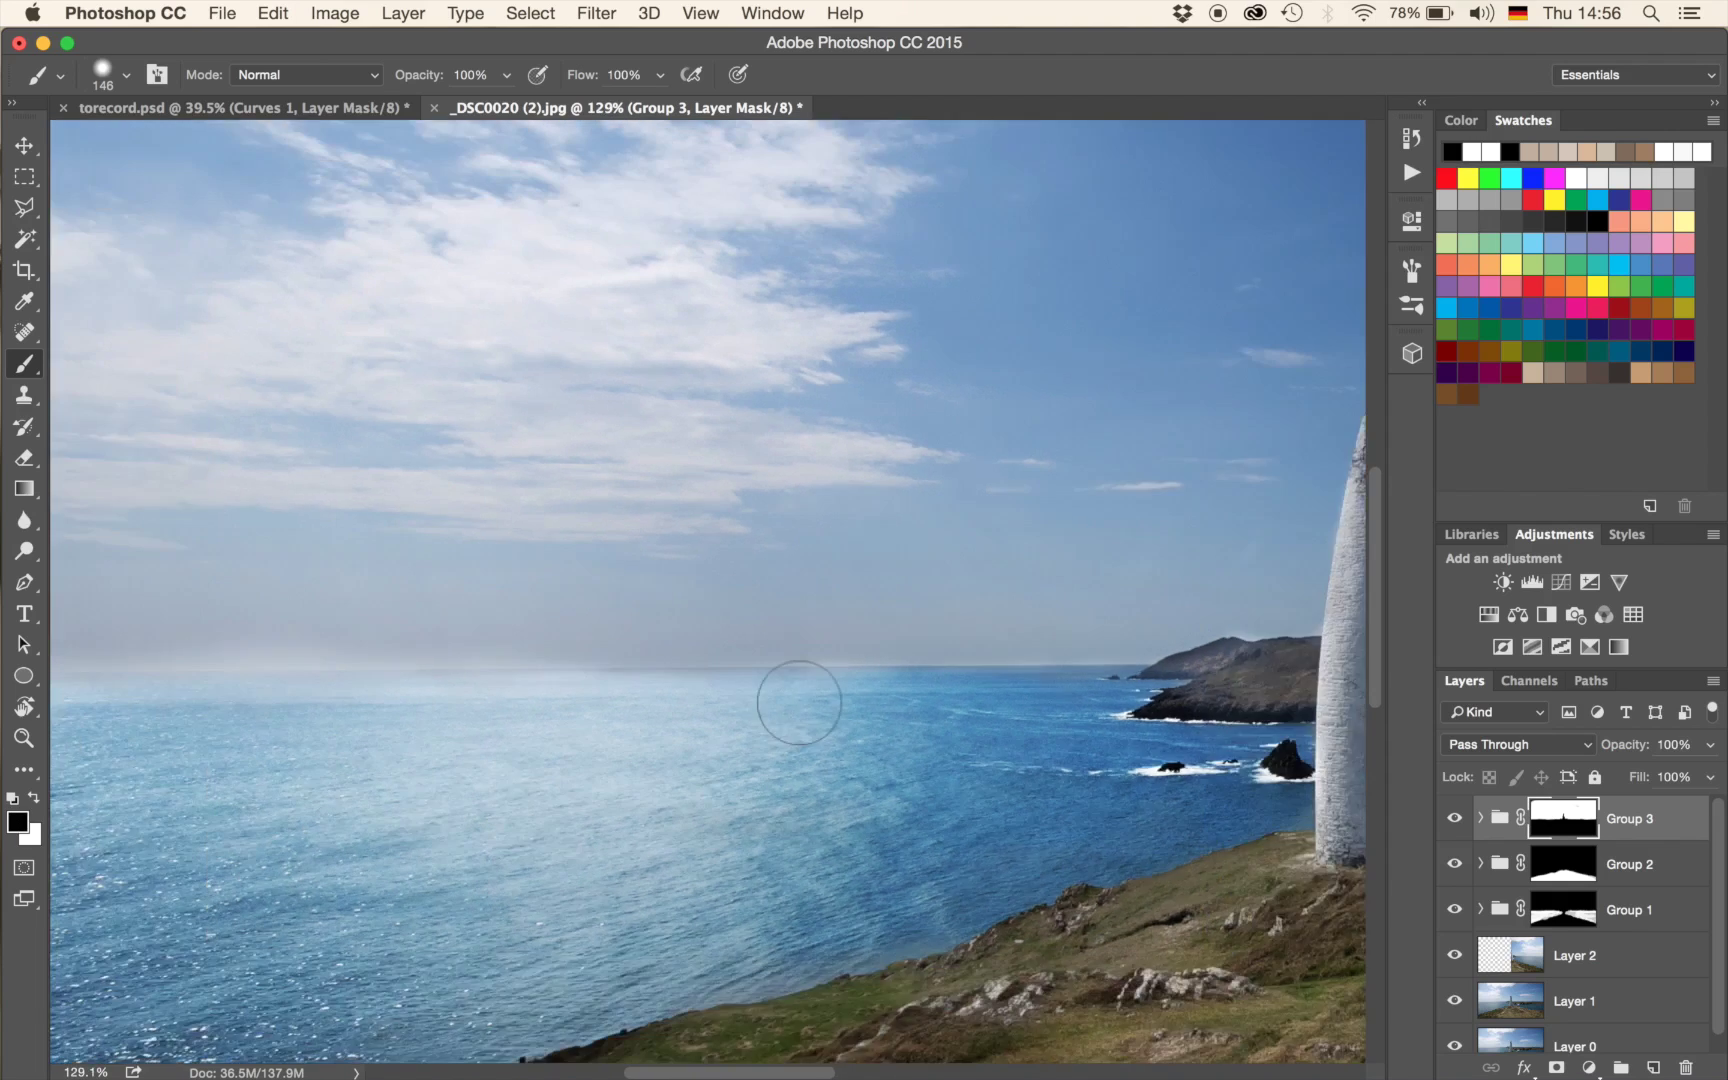
{"action": "mouse_move", "coordinate": [812, 630]}
{"action": "left_mouse_down"}
{"action": "mouse_move", "coordinate": [617, 609]}
{"action": "mouse_move", "coordinate": [903, 609]}
{"action": "mouse_move", "coordinate": [830, 632]}
{"action": "left_mouse_up"}
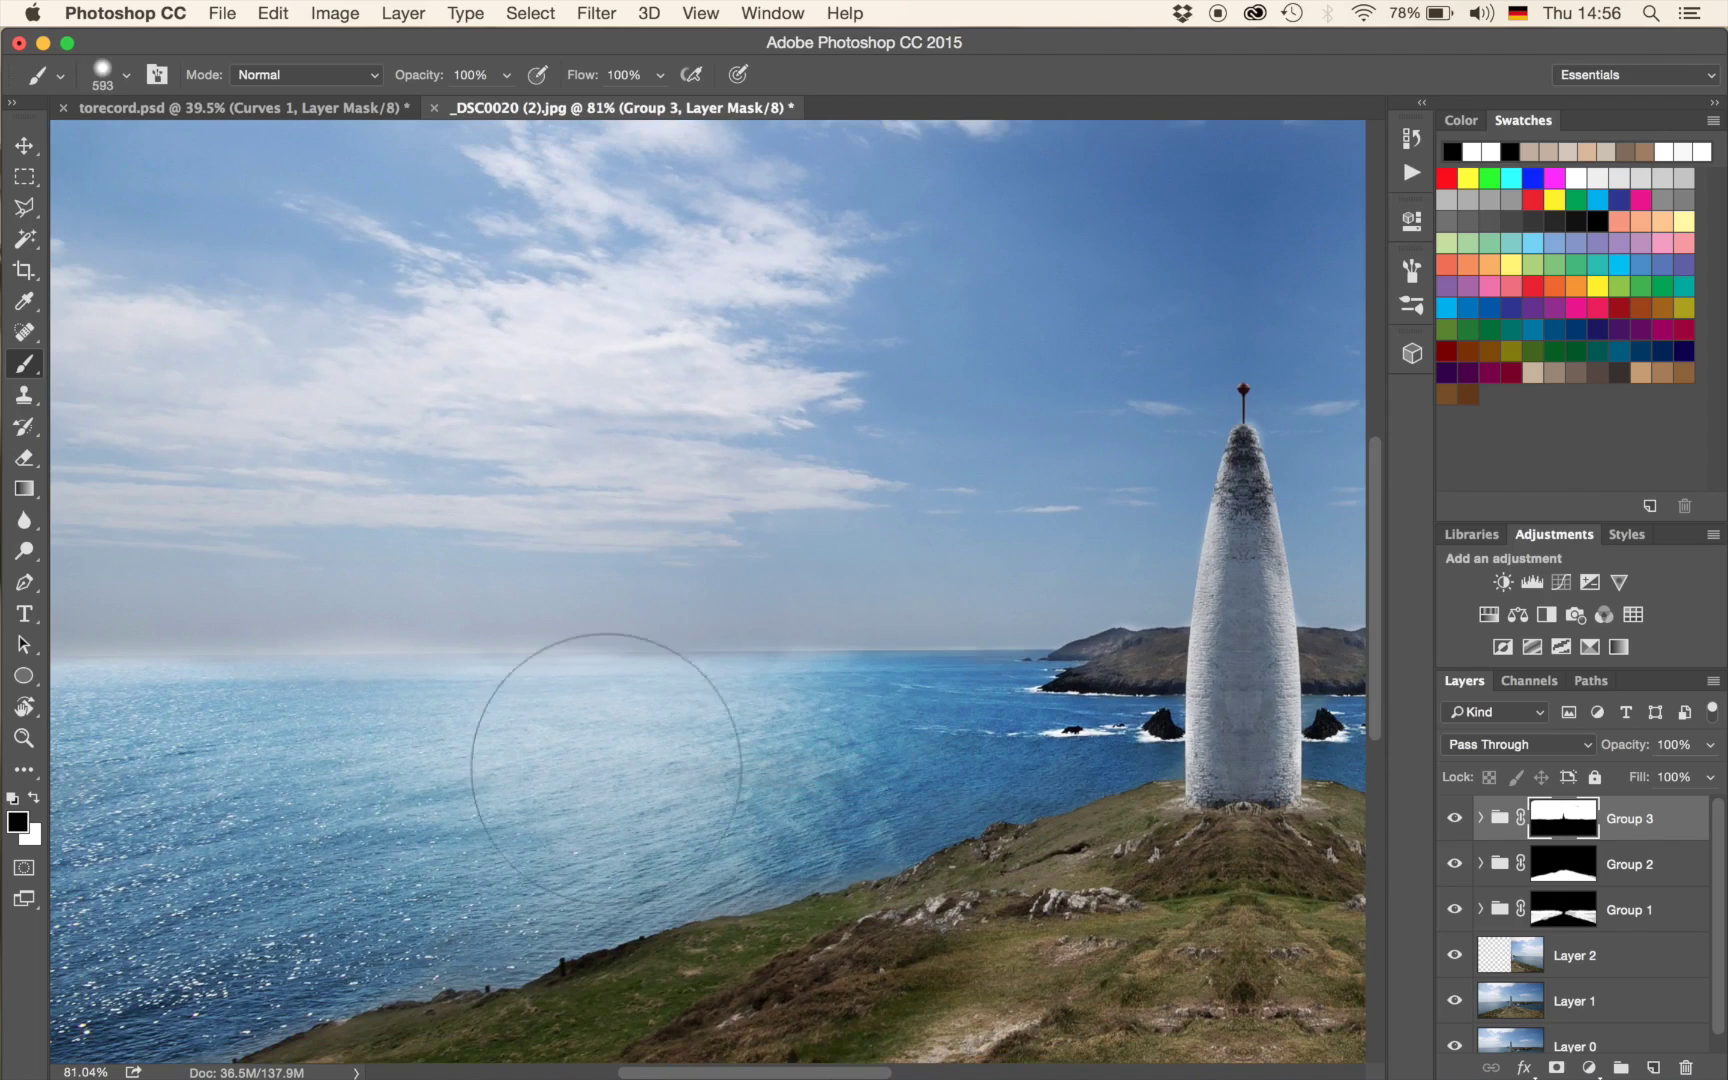
Paint the Group 3 mask white over the sea left of the tower with the 593 px brush, and tone it down with black at 21% opacity.
{"action": "key", "text": "x"}
{"action": "mouse_move", "coordinate": [617, 752]}
{"action": "left_mouse_down"}
{"action": "mouse_move", "coordinate": [673, 720]}
{"action": "mouse_move", "coordinate": [541, 763]}
{"action": "mouse_move", "coordinate": [496, 843]}
{"action": "mouse_move", "coordinate": [655, 850]}
{"action": "mouse_move", "coordinate": [956, 721]}
{"action": "left_mouse_up"}
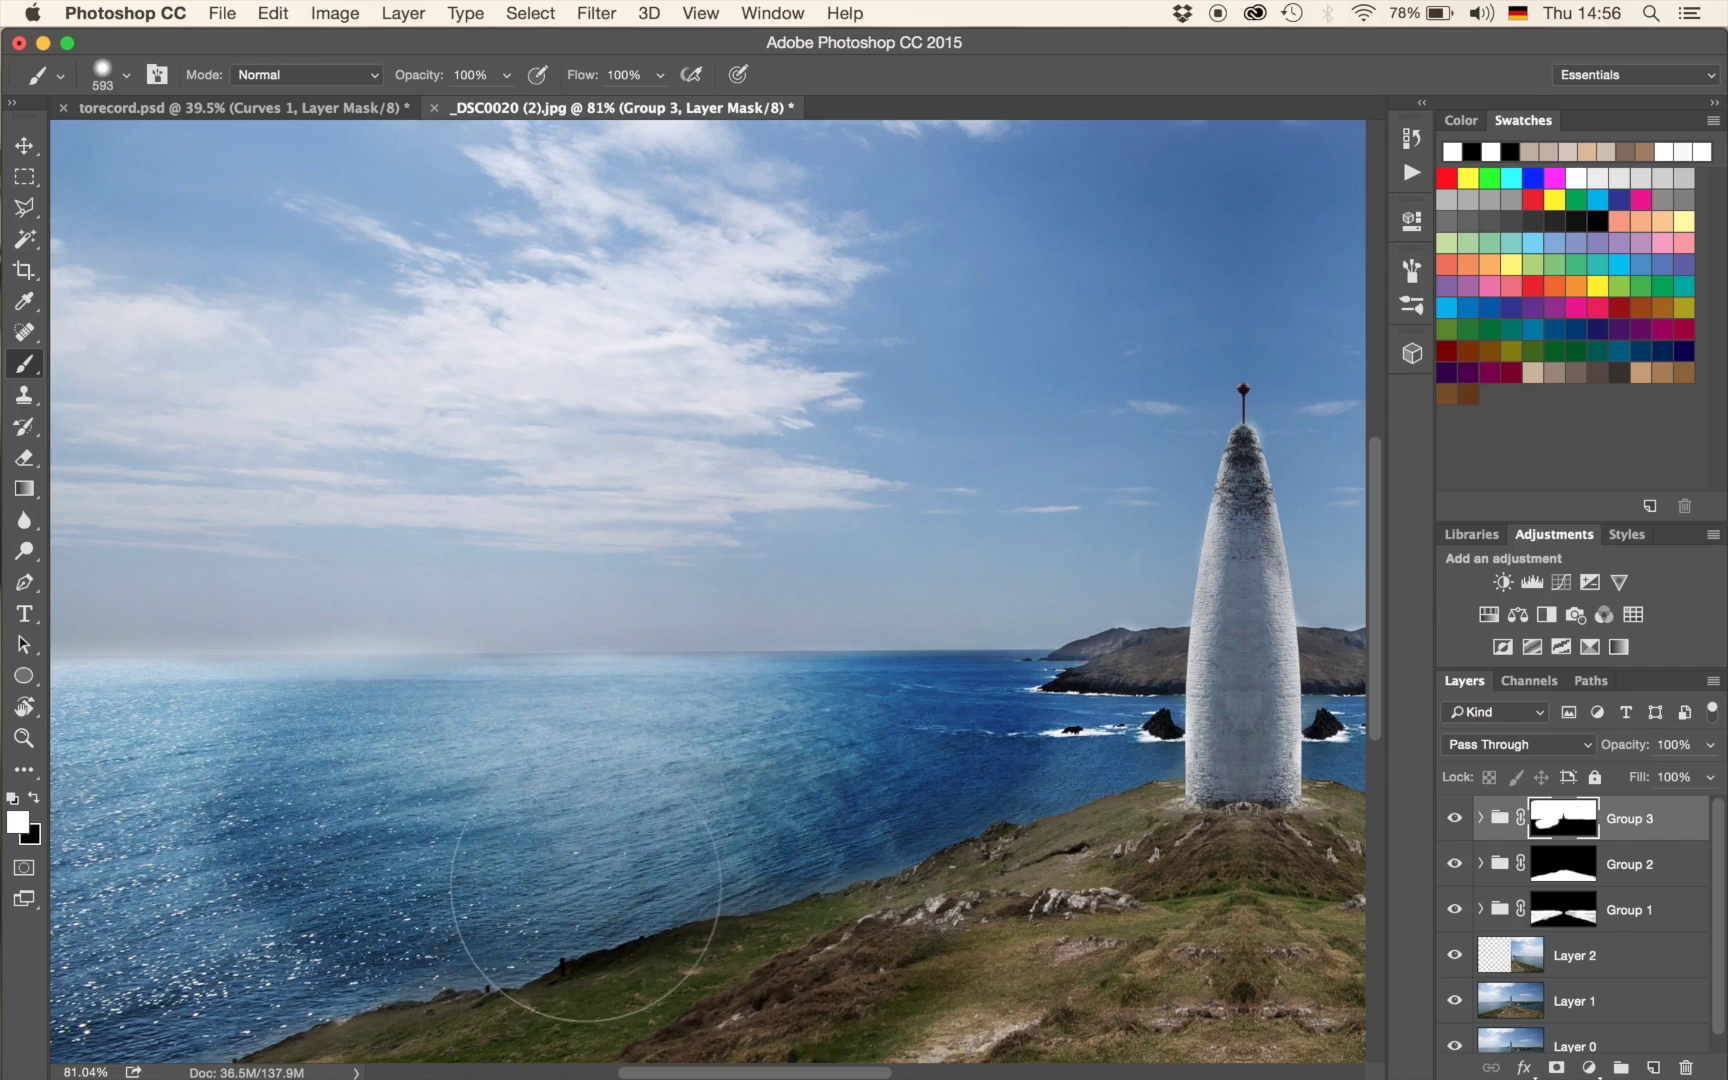
{"action": "scroll", "coordinate": [620, 880], "scroll_direction": "down", "scroll_amount": 5}
{"action": "mouse_move", "coordinate": [510, 767]}
{"action": "left_mouse_down"}
{"action": "mouse_move", "coordinate": [440, 736]}
{"action": "mouse_move", "coordinate": [358, 766]}
{"action": "mouse_move", "coordinate": [311, 746]}
{"action": "mouse_move", "coordinate": [455, 692]}
{"action": "mouse_move", "coordinate": [413, 691]}
{"action": "mouse_move", "coordinate": [430, 756]}
{"action": "mouse_move", "coordinate": [385, 808]}
{"action": "mouse_move", "coordinate": [296, 841]}
{"action": "mouse_move", "coordinate": [605, 736]}
{"action": "mouse_move", "coordinate": [574, 764]}
{"action": "mouse_move", "coordinate": [476, 785]}
{"action": "left_mouse_up"}
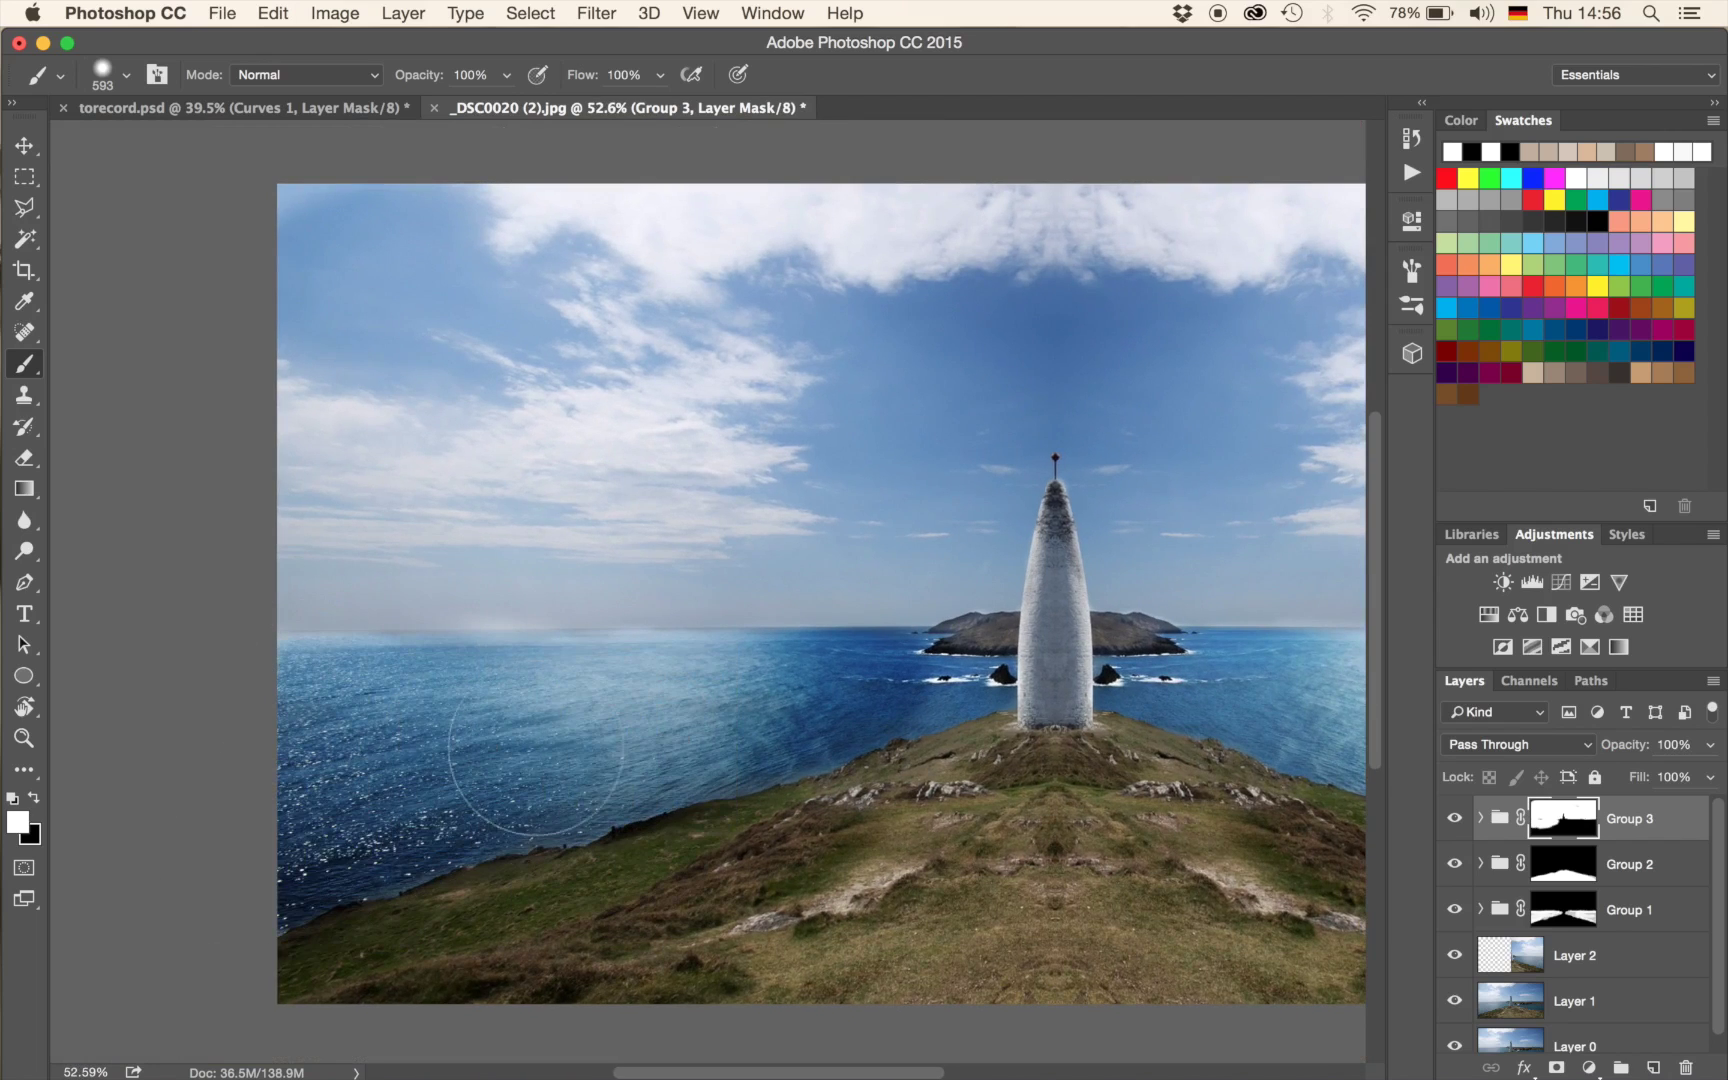
{"action": "mouse_move", "coordinate": [785, 700]}
{"action": "left_mouse_down"}
{"action": "mouse_move", "coordinate": [936, 656]}
{"action": "mouse_move", "coordinate": [895, 706]}
{"action": "left_mouse_up"}
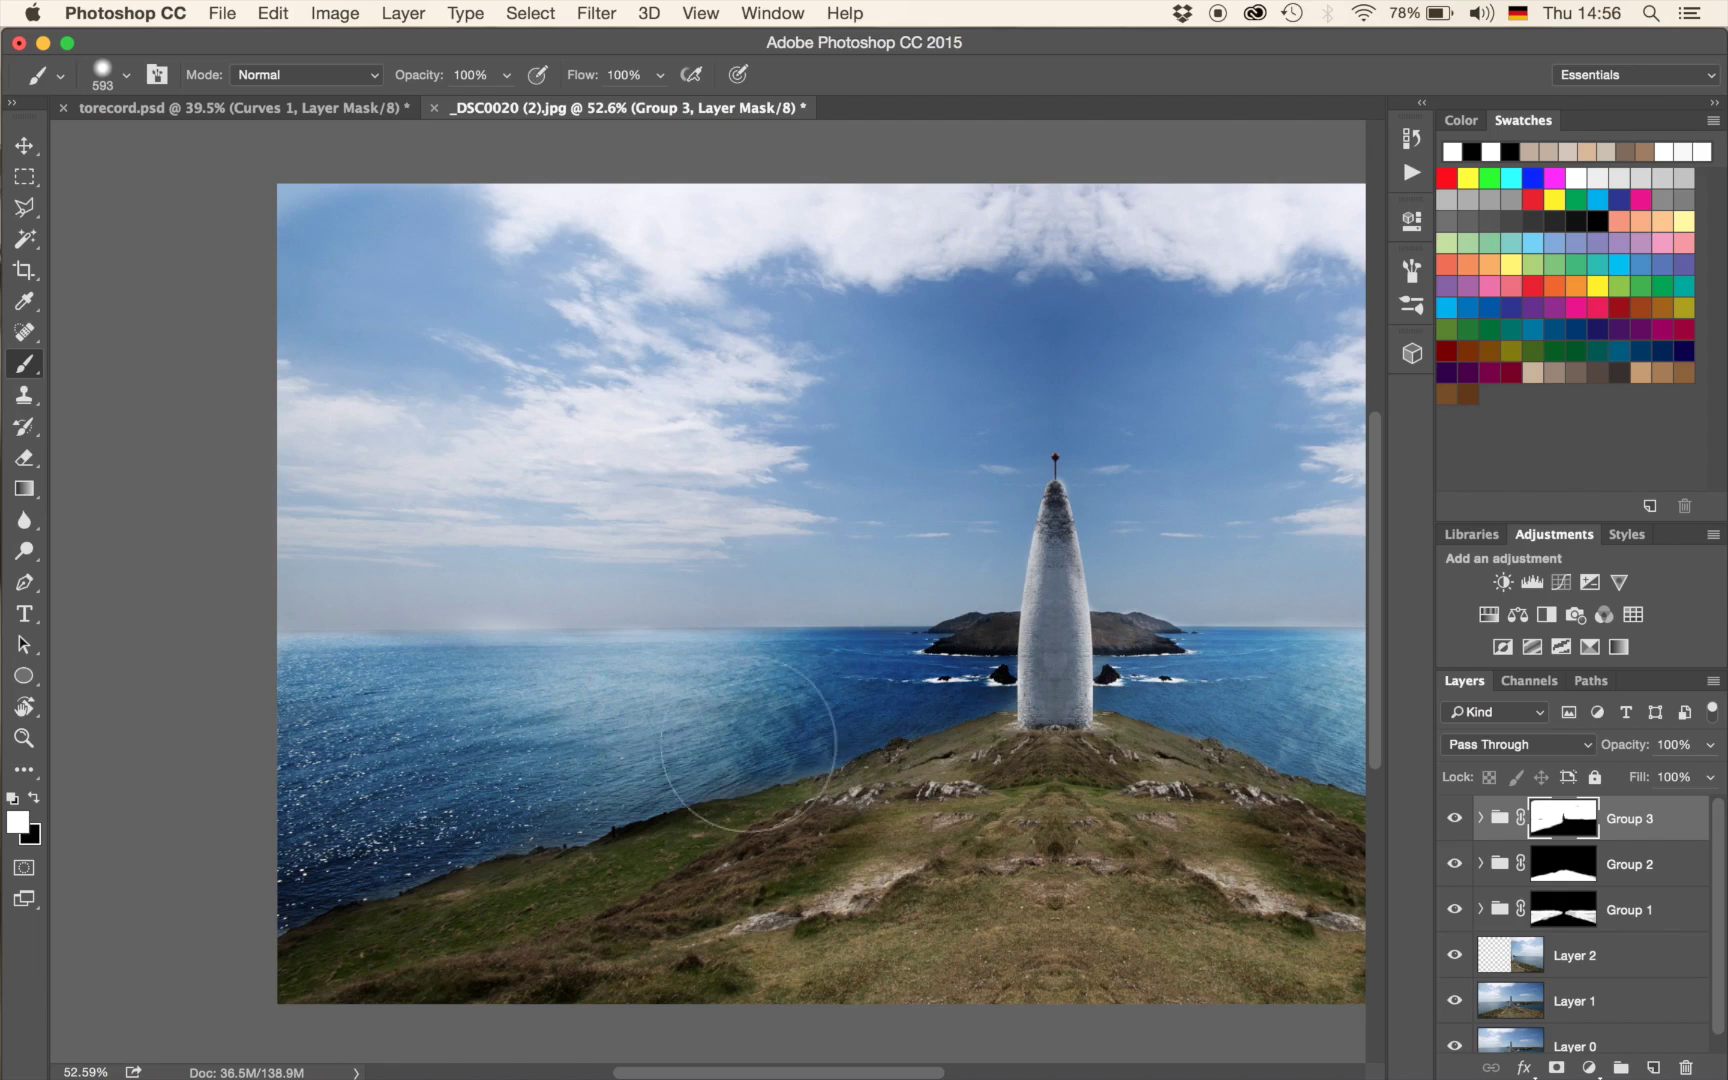
{"action": "left_click_drag", "start_coordinate": [503, 745], "coordinate": [371, 663]}
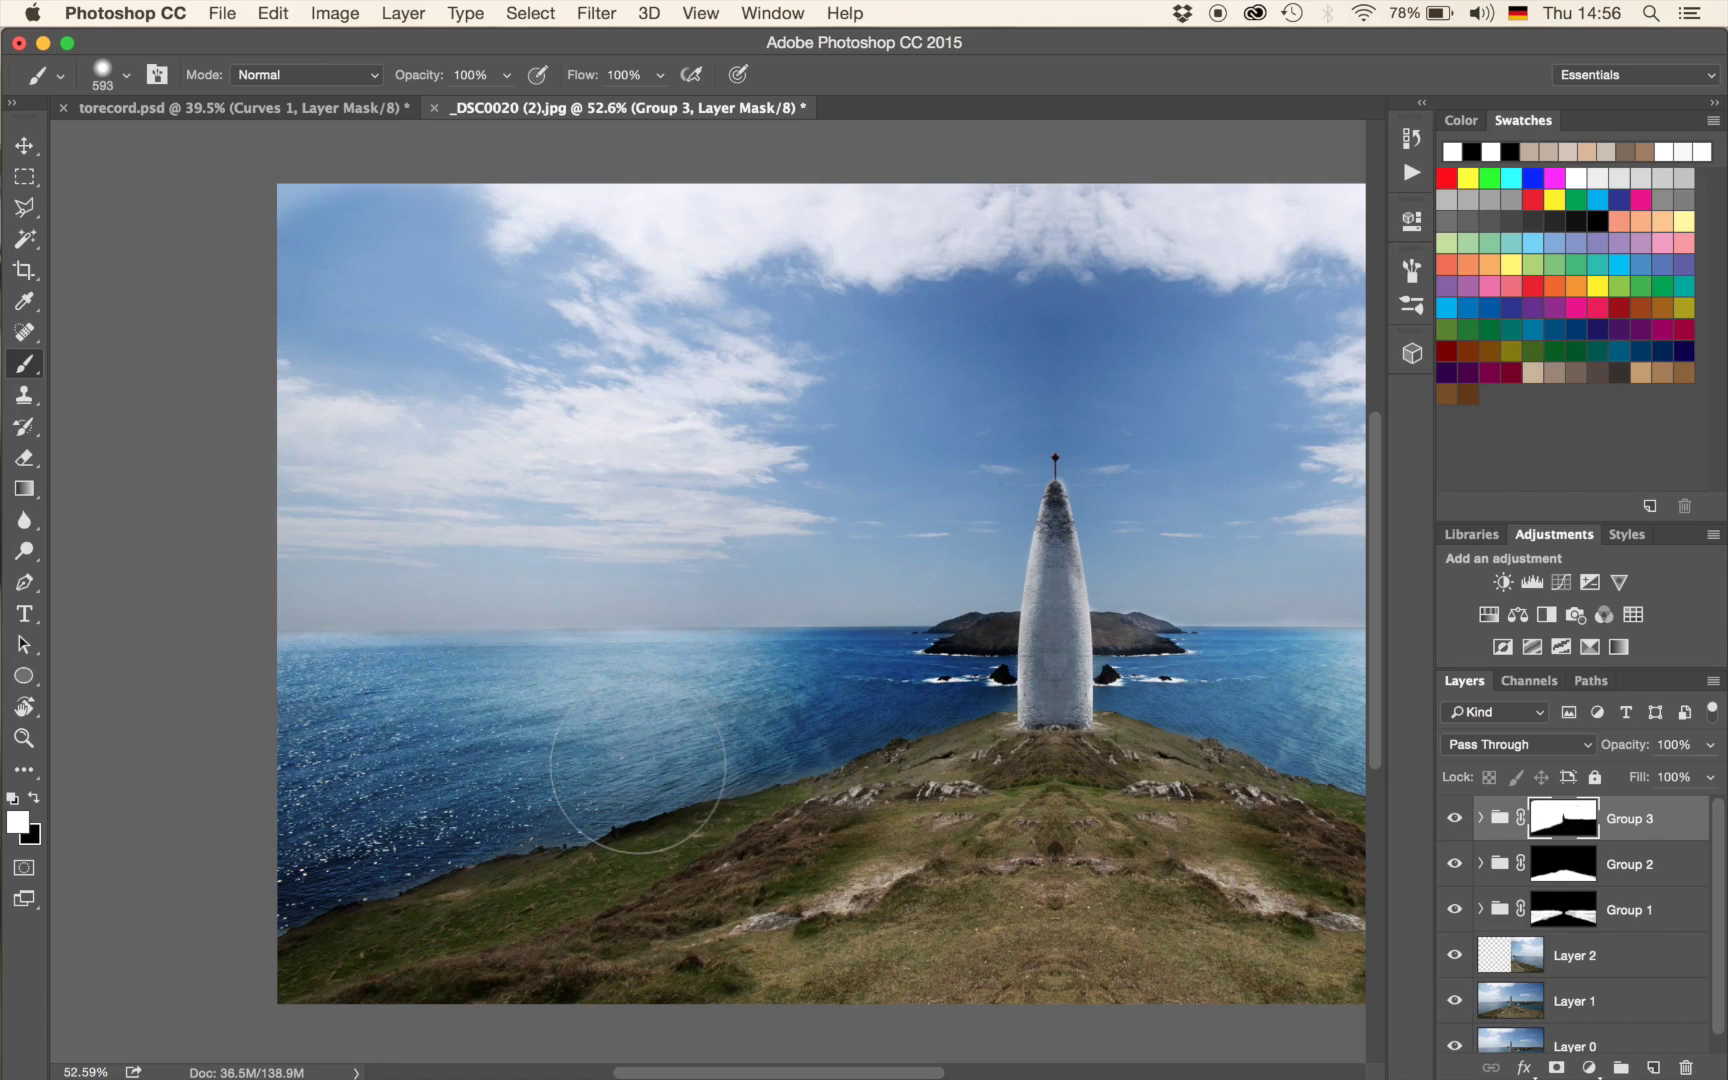
{"action": "key", "text": "x"}
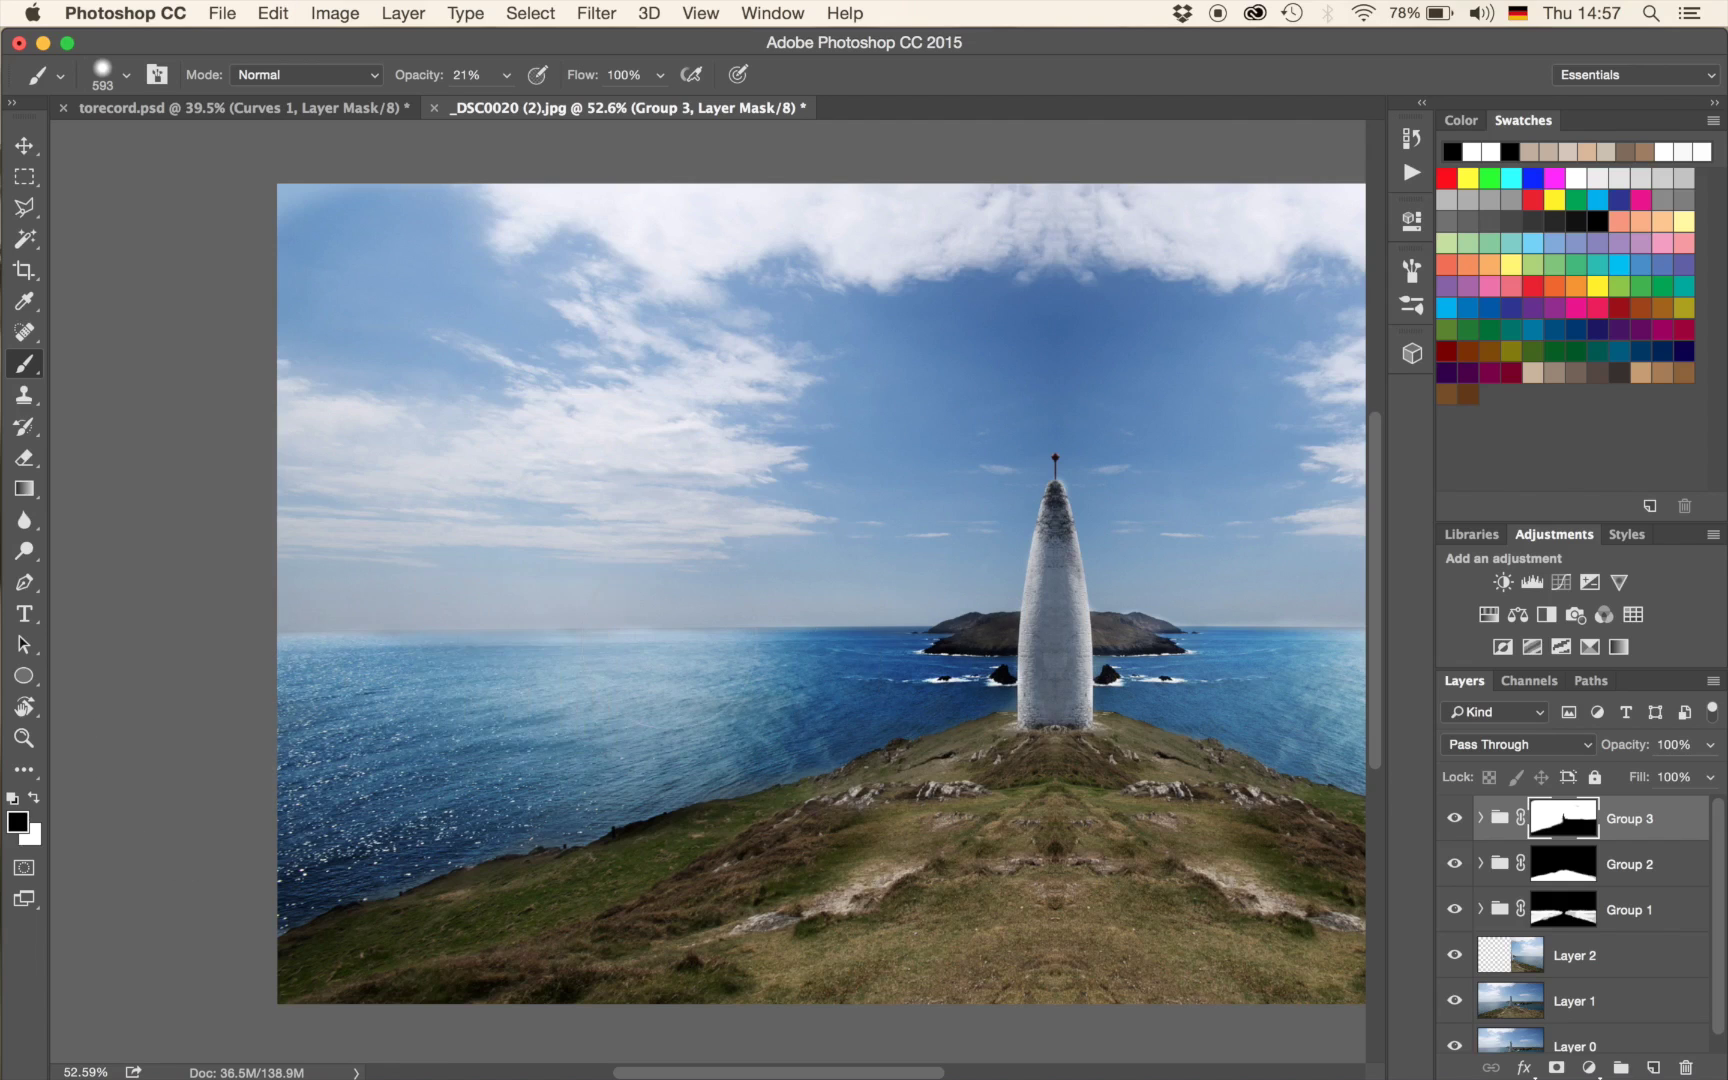
{"action": "left_click_drag", "start_coordinate": [1042, 685], "coordinate": [453, 642]}
Paint the Group 3 mask white over the sea right of the tower with brushes of 593 and 287 px, finishing at 100% opacity.
{"action": "key", "text": "x"}
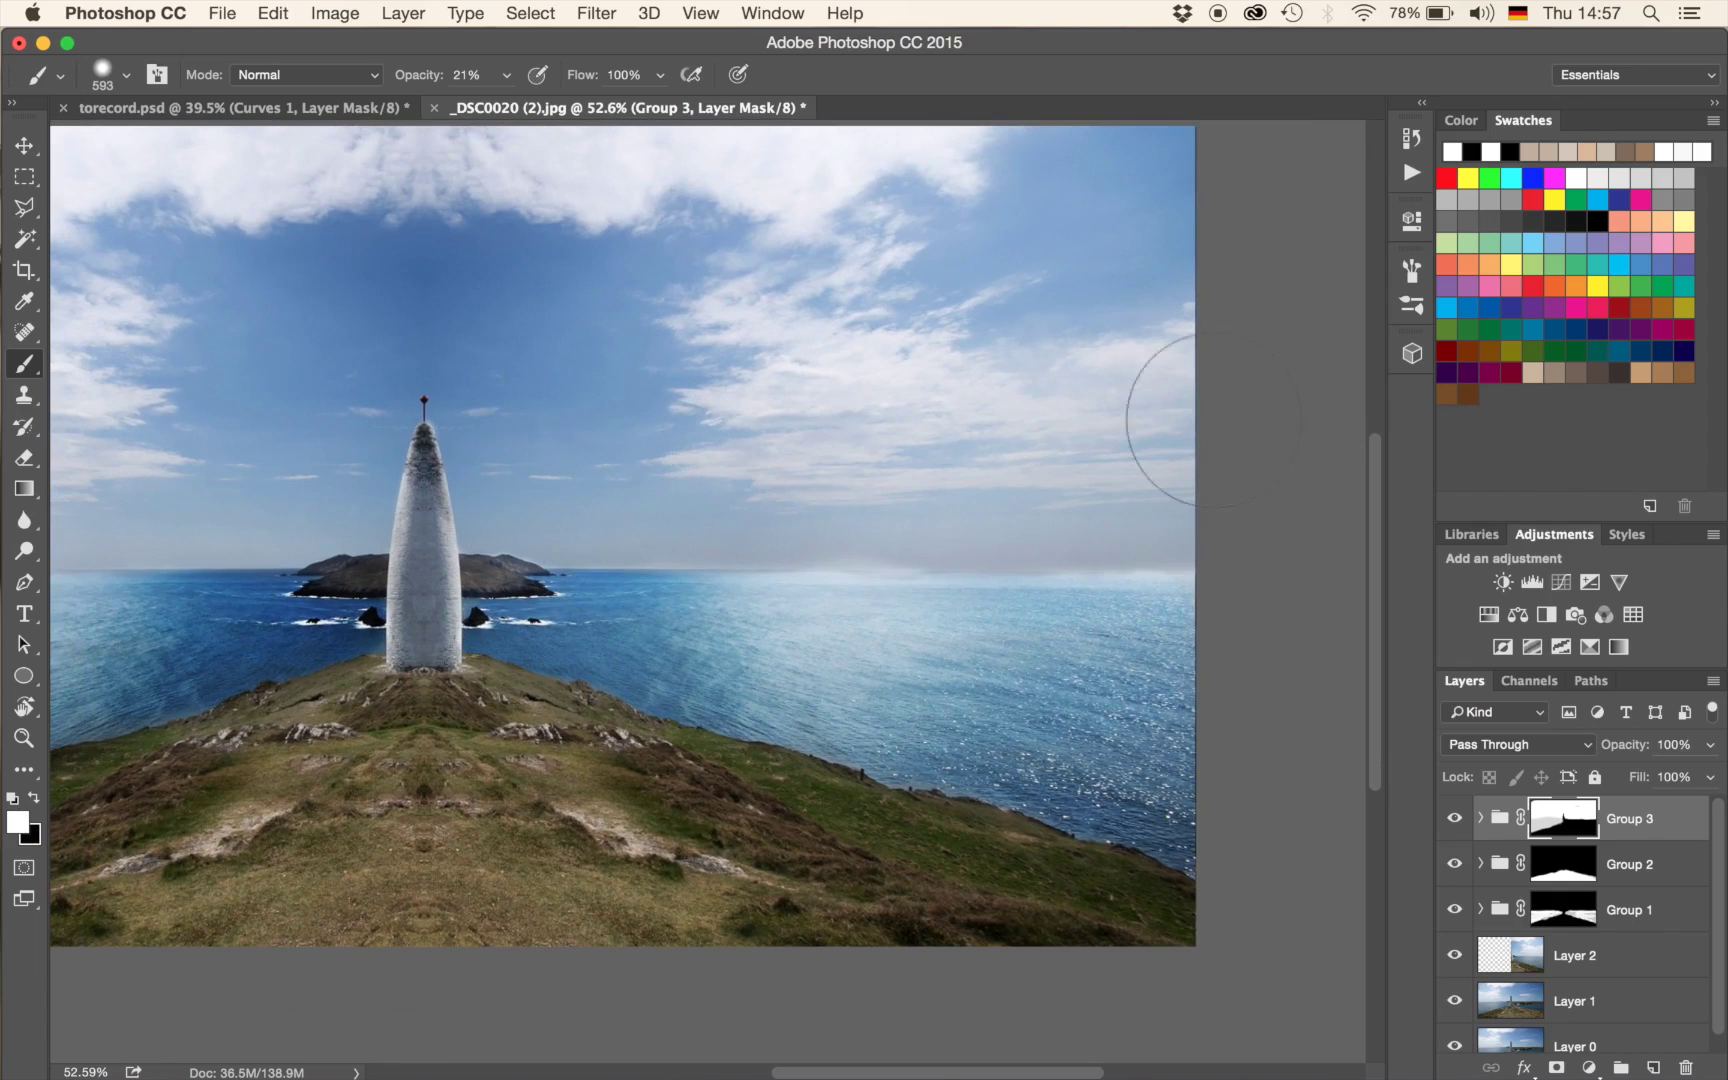
{"action": "key", "text": "0"}
{"action": "mouse_move", "coordinate": [849, 609]}
{"action": "left_mouse_down"}
{"action": "mouse_move", "coordinate": [810, 617]}
{"action": "mouse_move", "coordinate": [1120, 700]}
{"action": "left_mouse_up"}
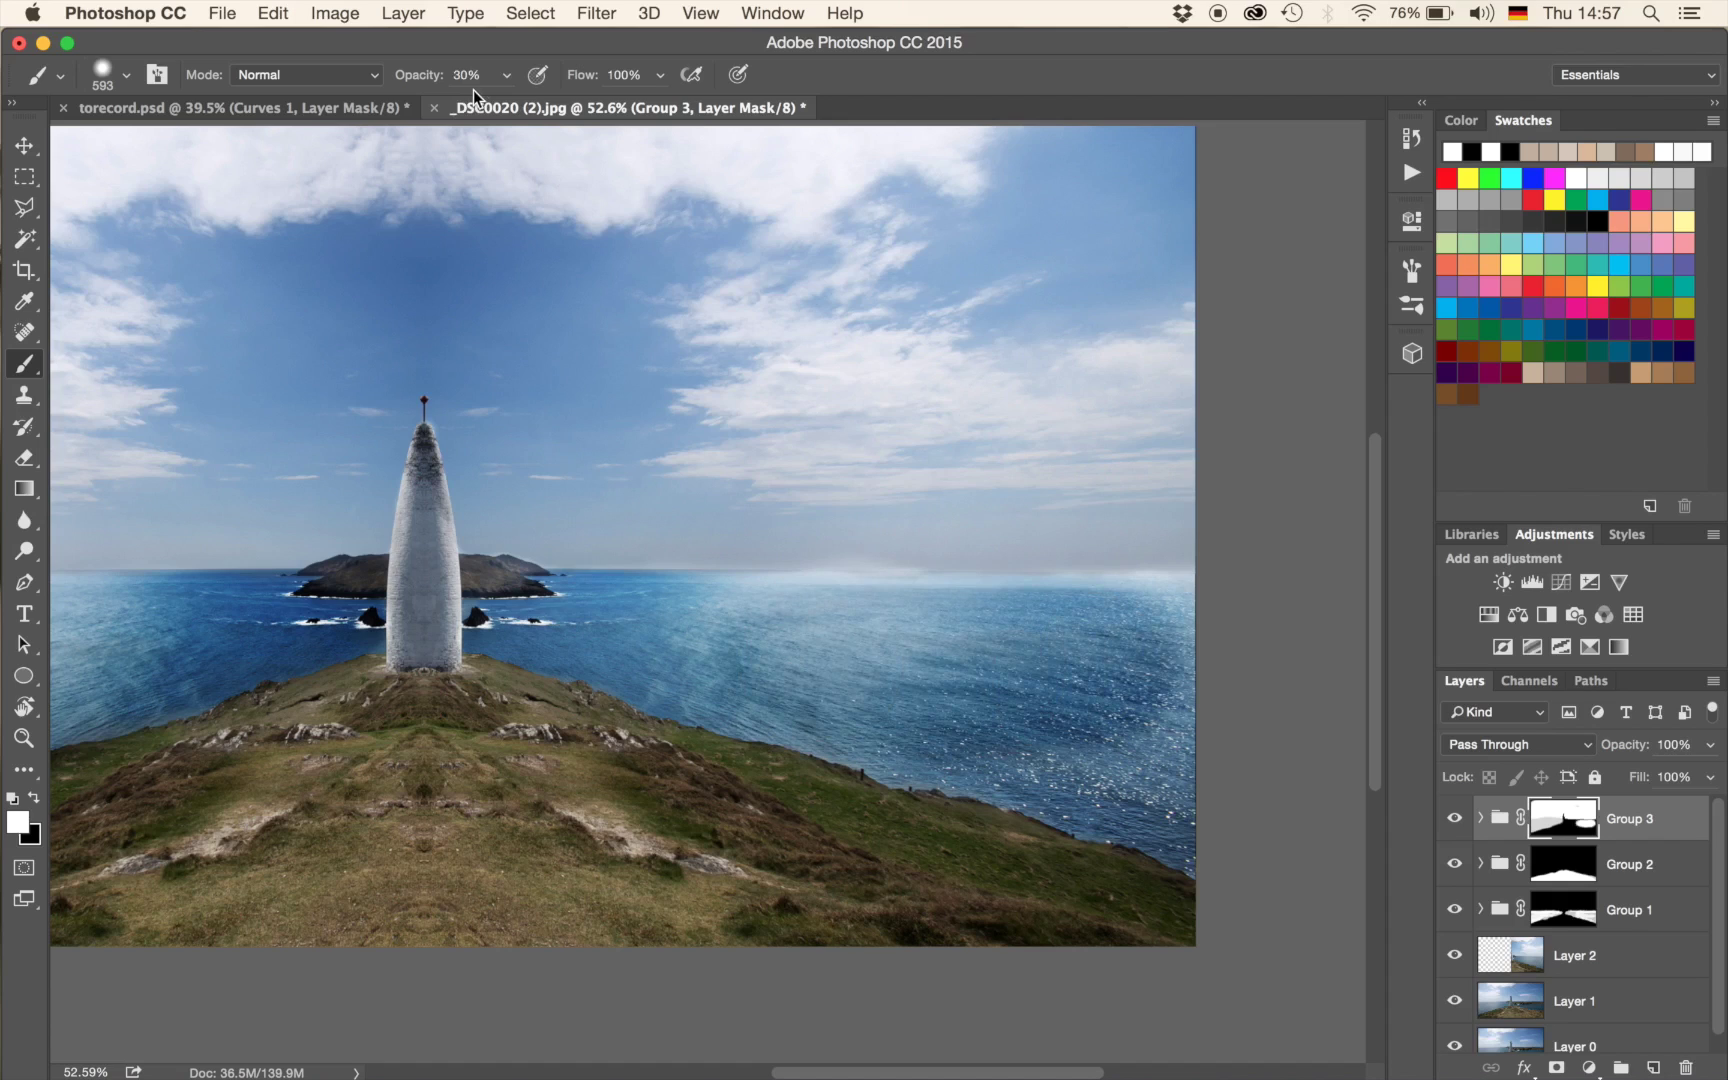
{"action": "key", "text": "6"}
{"action": "key", "text": "0"}
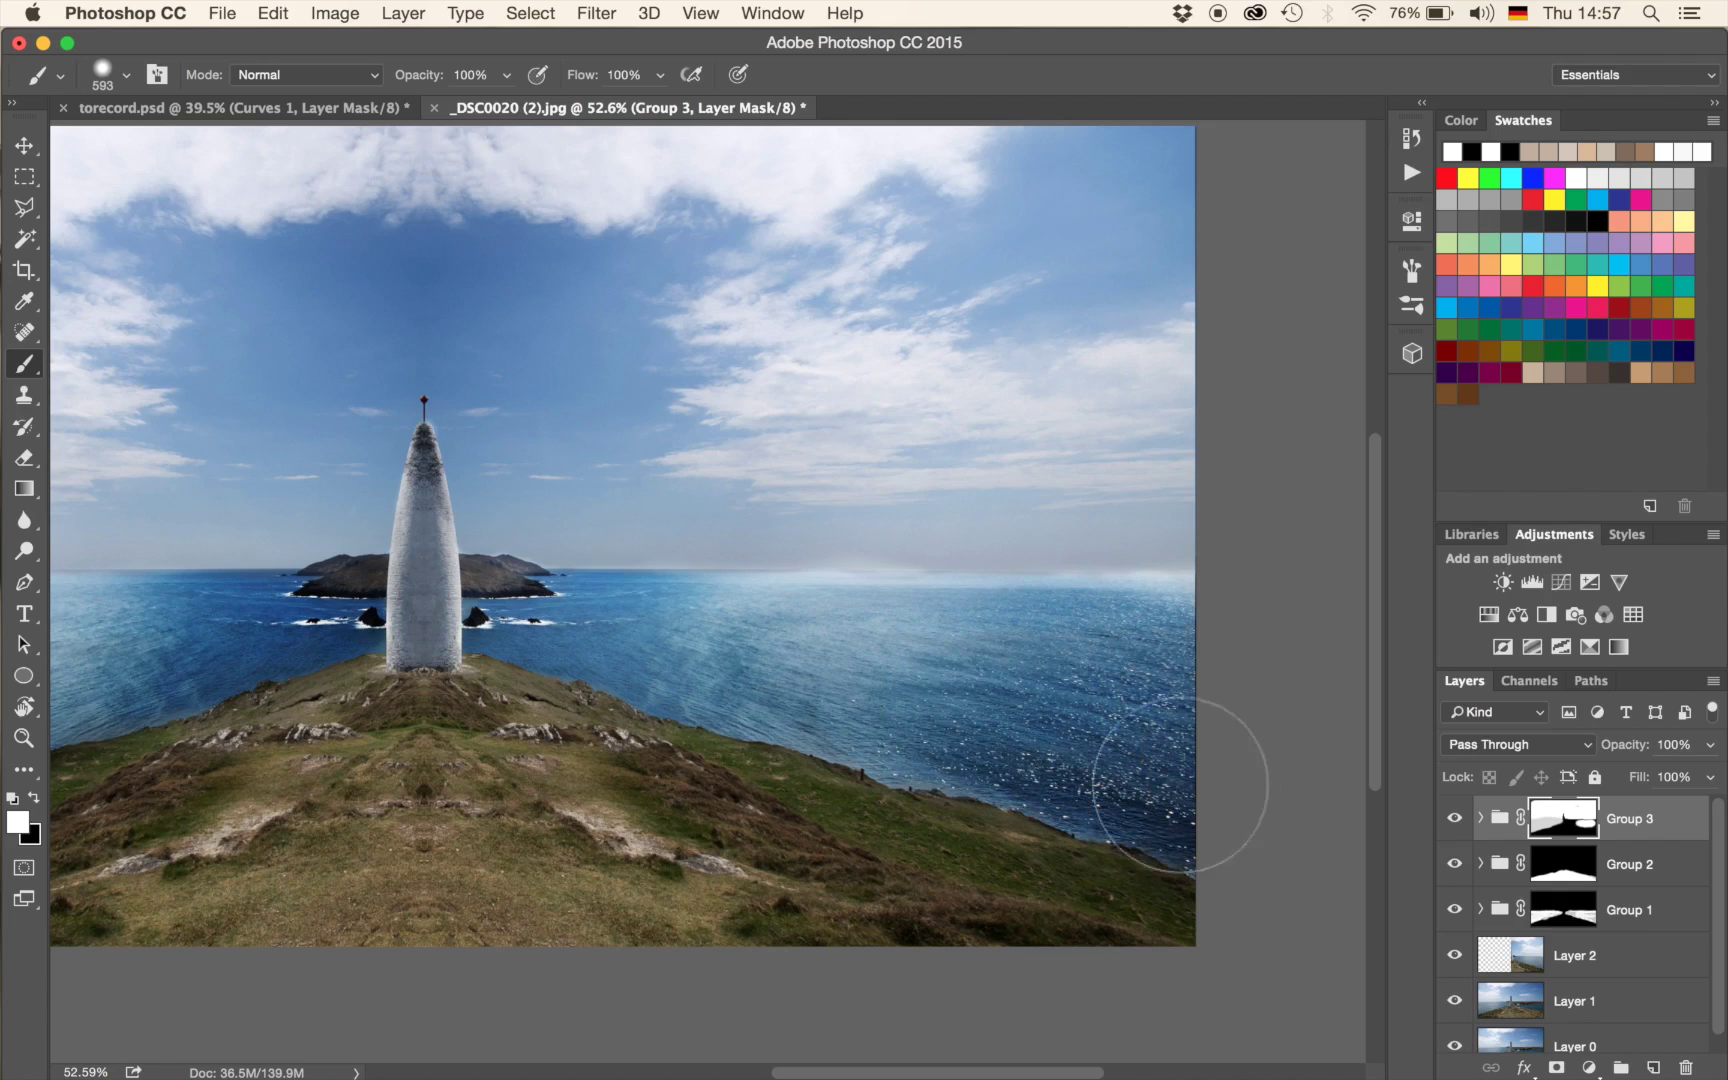
{"action": "left_click_drag", "start_coordinate": [1045, 672], "coordinate": [845, 672]}
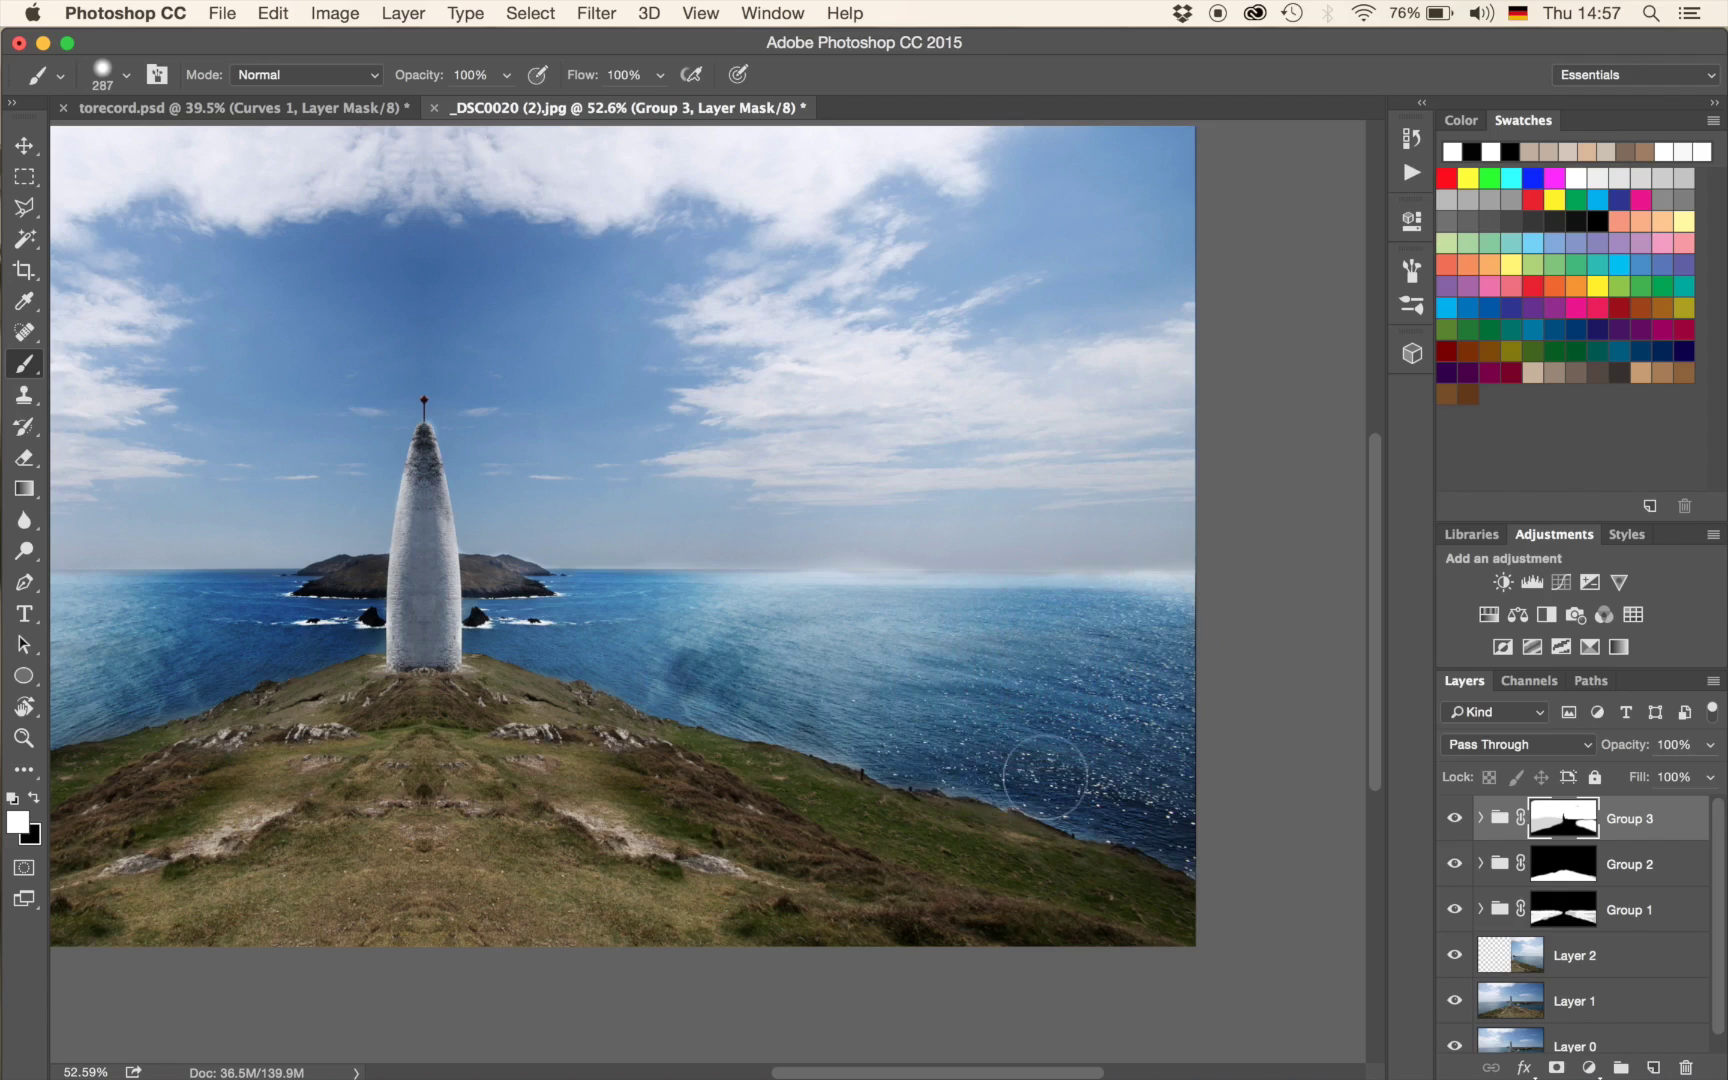
{"action": "mouse_move", "coordinate": [1015, 625]}
{"action": "left_mouse_down"}
{"action": "mouse_move", "coordinate": [600, 610]}
{"action": "mouse_move", "coordinate": [539, 630]}
{"action": "left_mouse_up"}
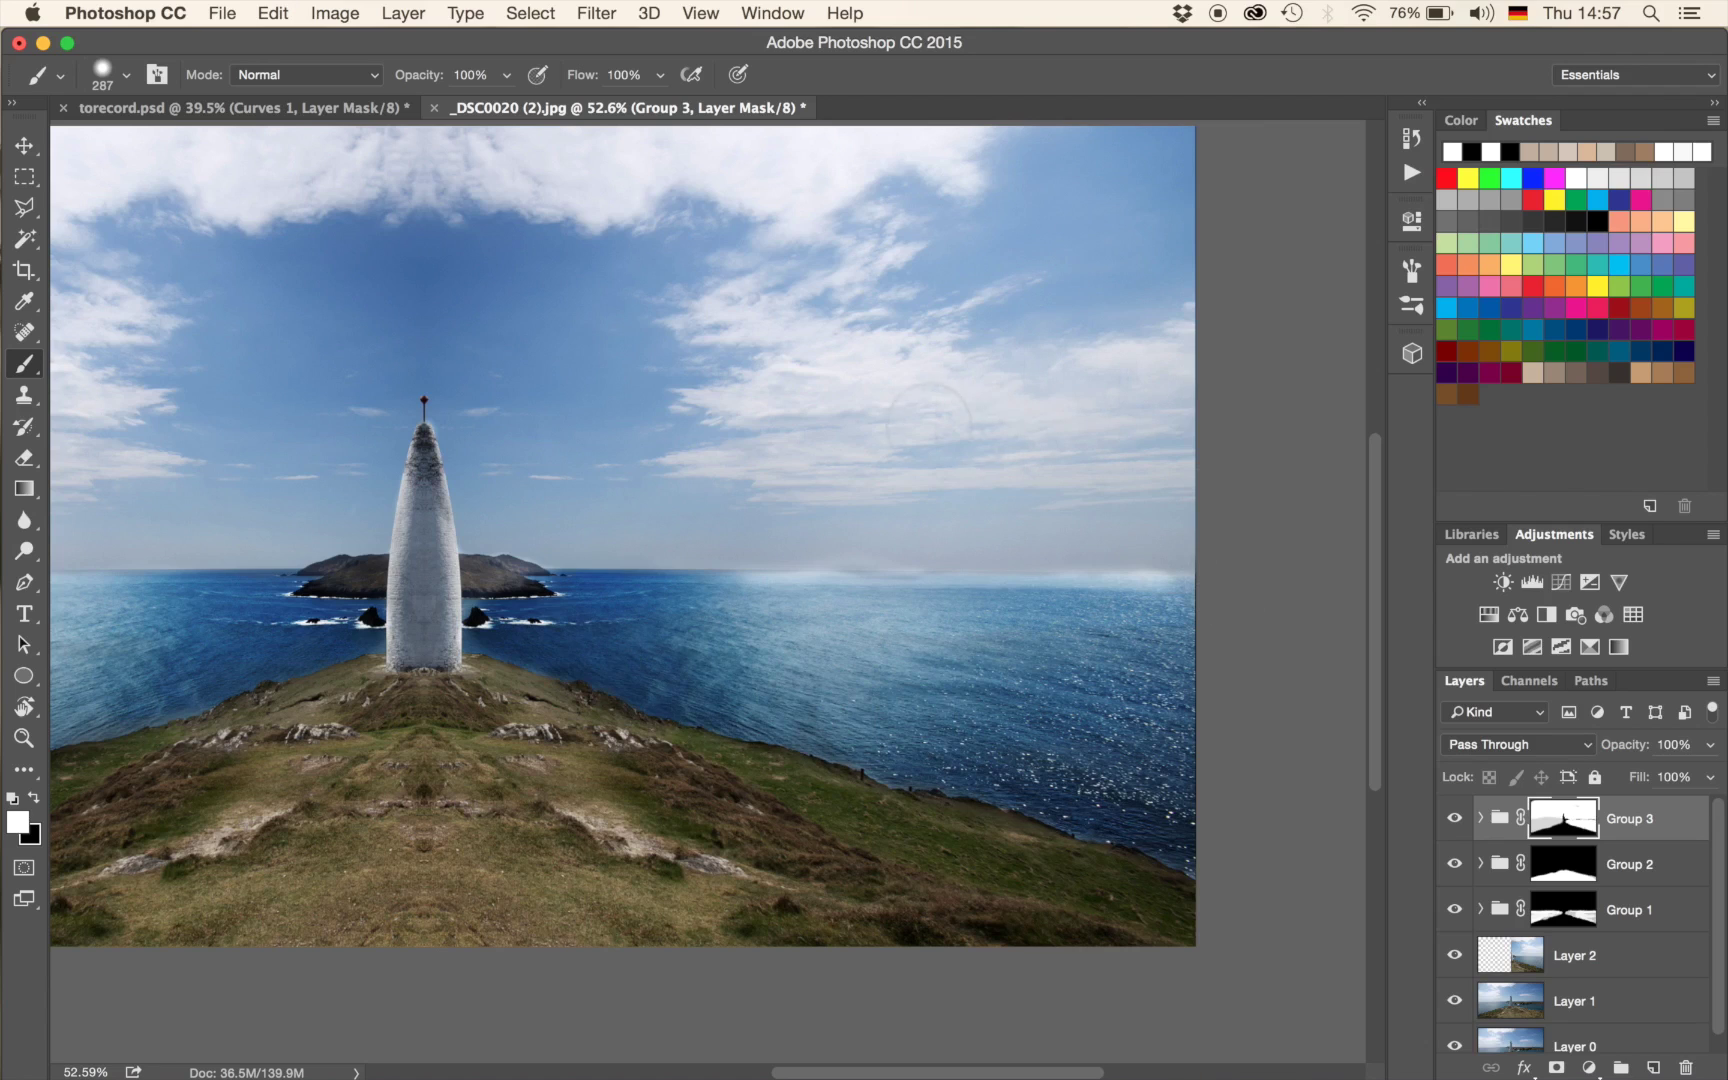
Even out the Group 3 mask over the right-hand sea with the 999 px brush, using white at 100% and black at 20% opacity.
{"action": "scroll", "coordinate": [1001, 480], "scroll_direction": "down", "scroll_amount": 5}
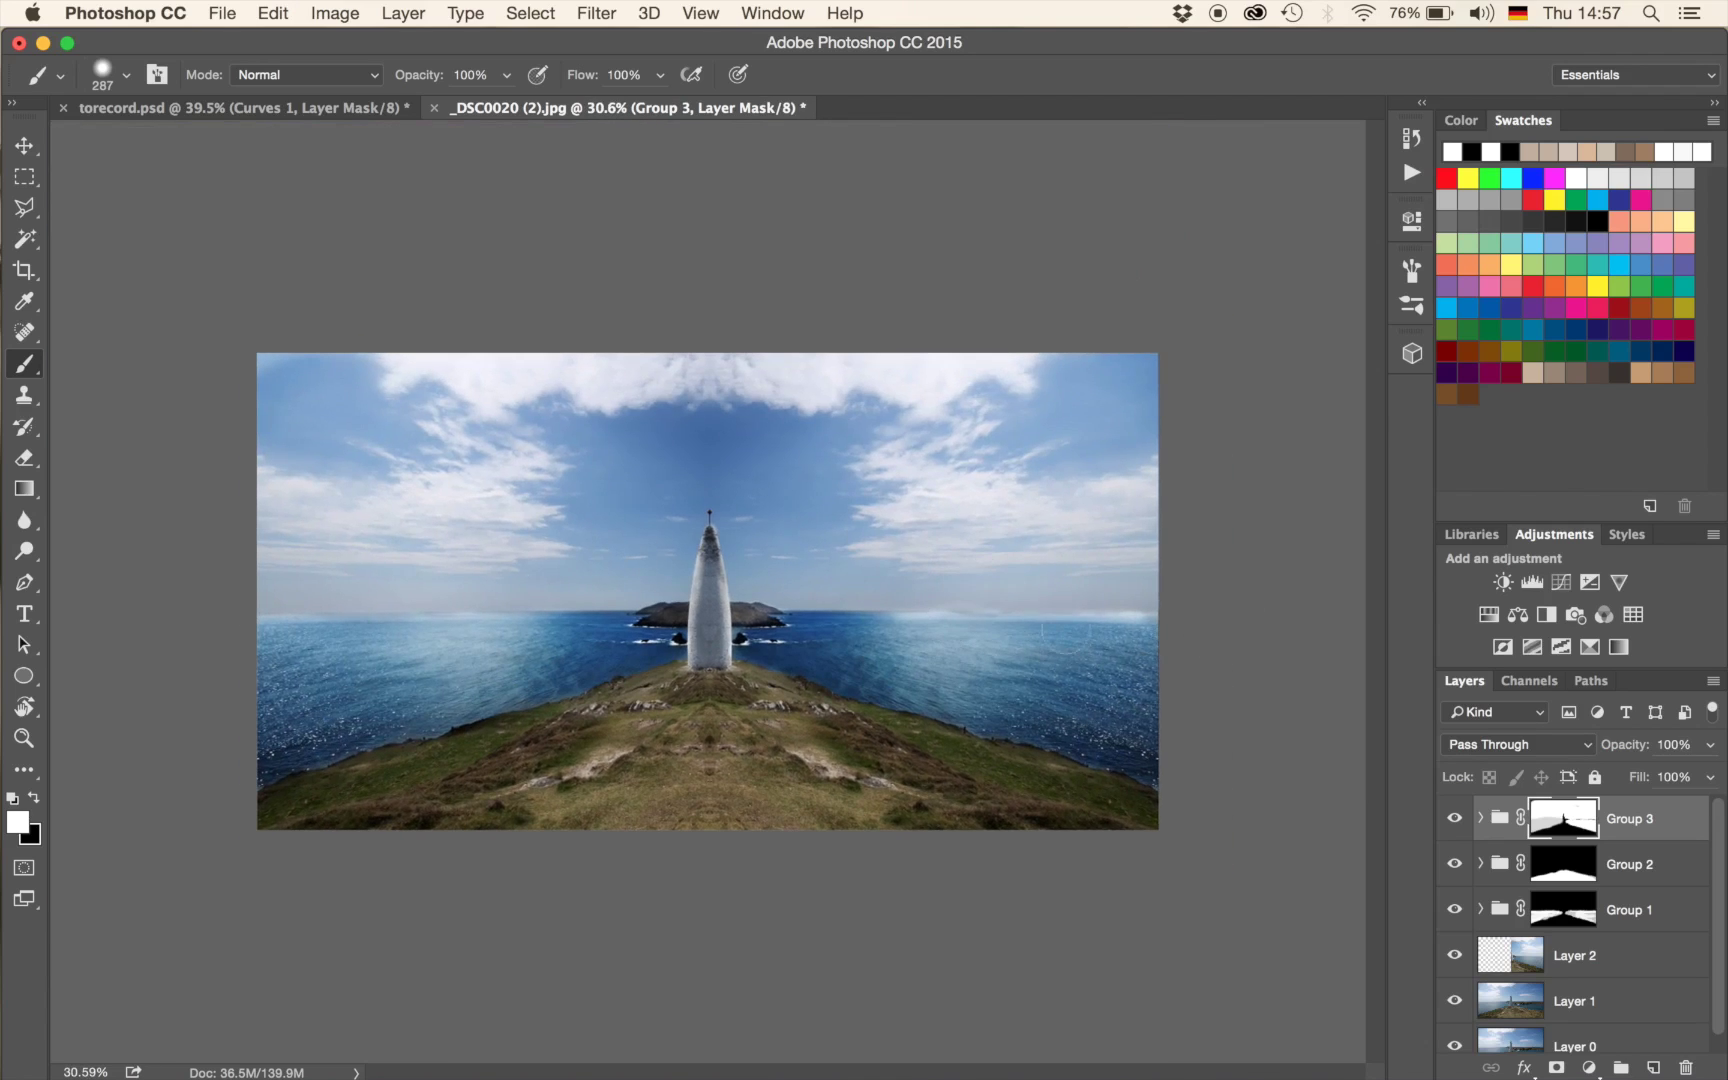
{"action": "left_click_drag", "start_coordinate": [921, 657], "coordinate": [1030, 650]}
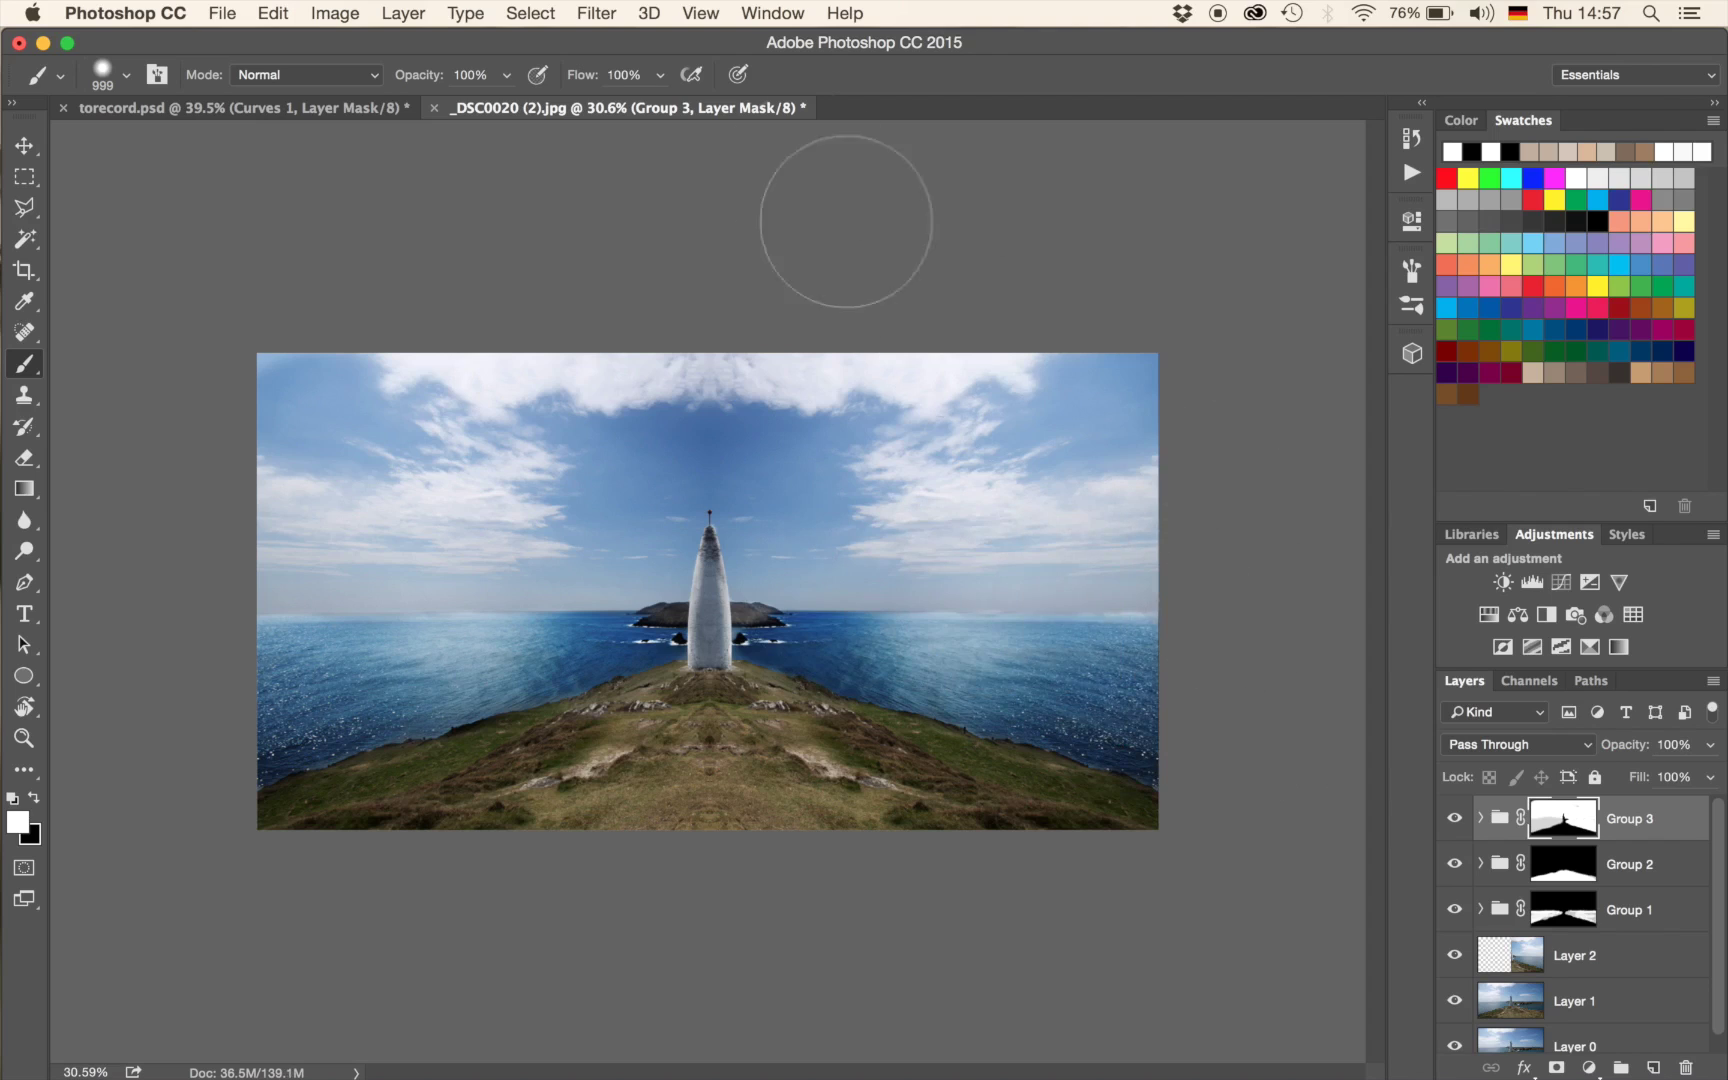
{"action": "key", "text": "2"}
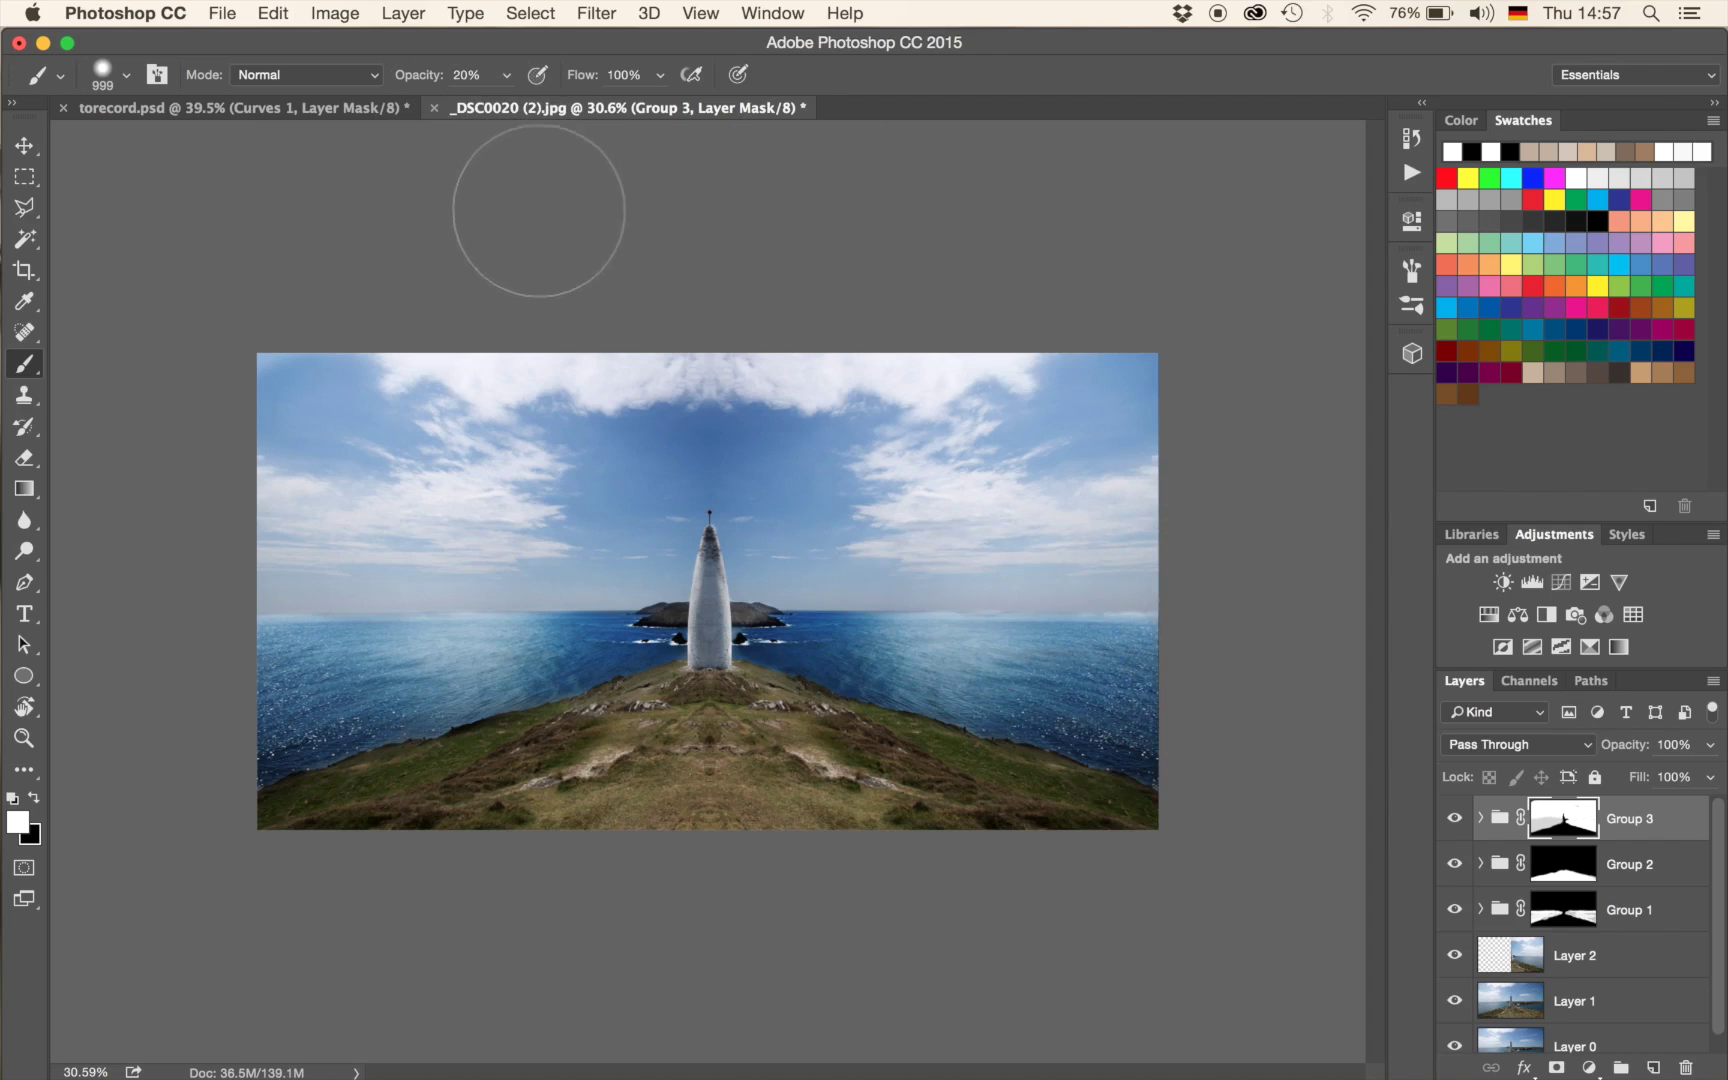
{"action": "key", "text": "x"}
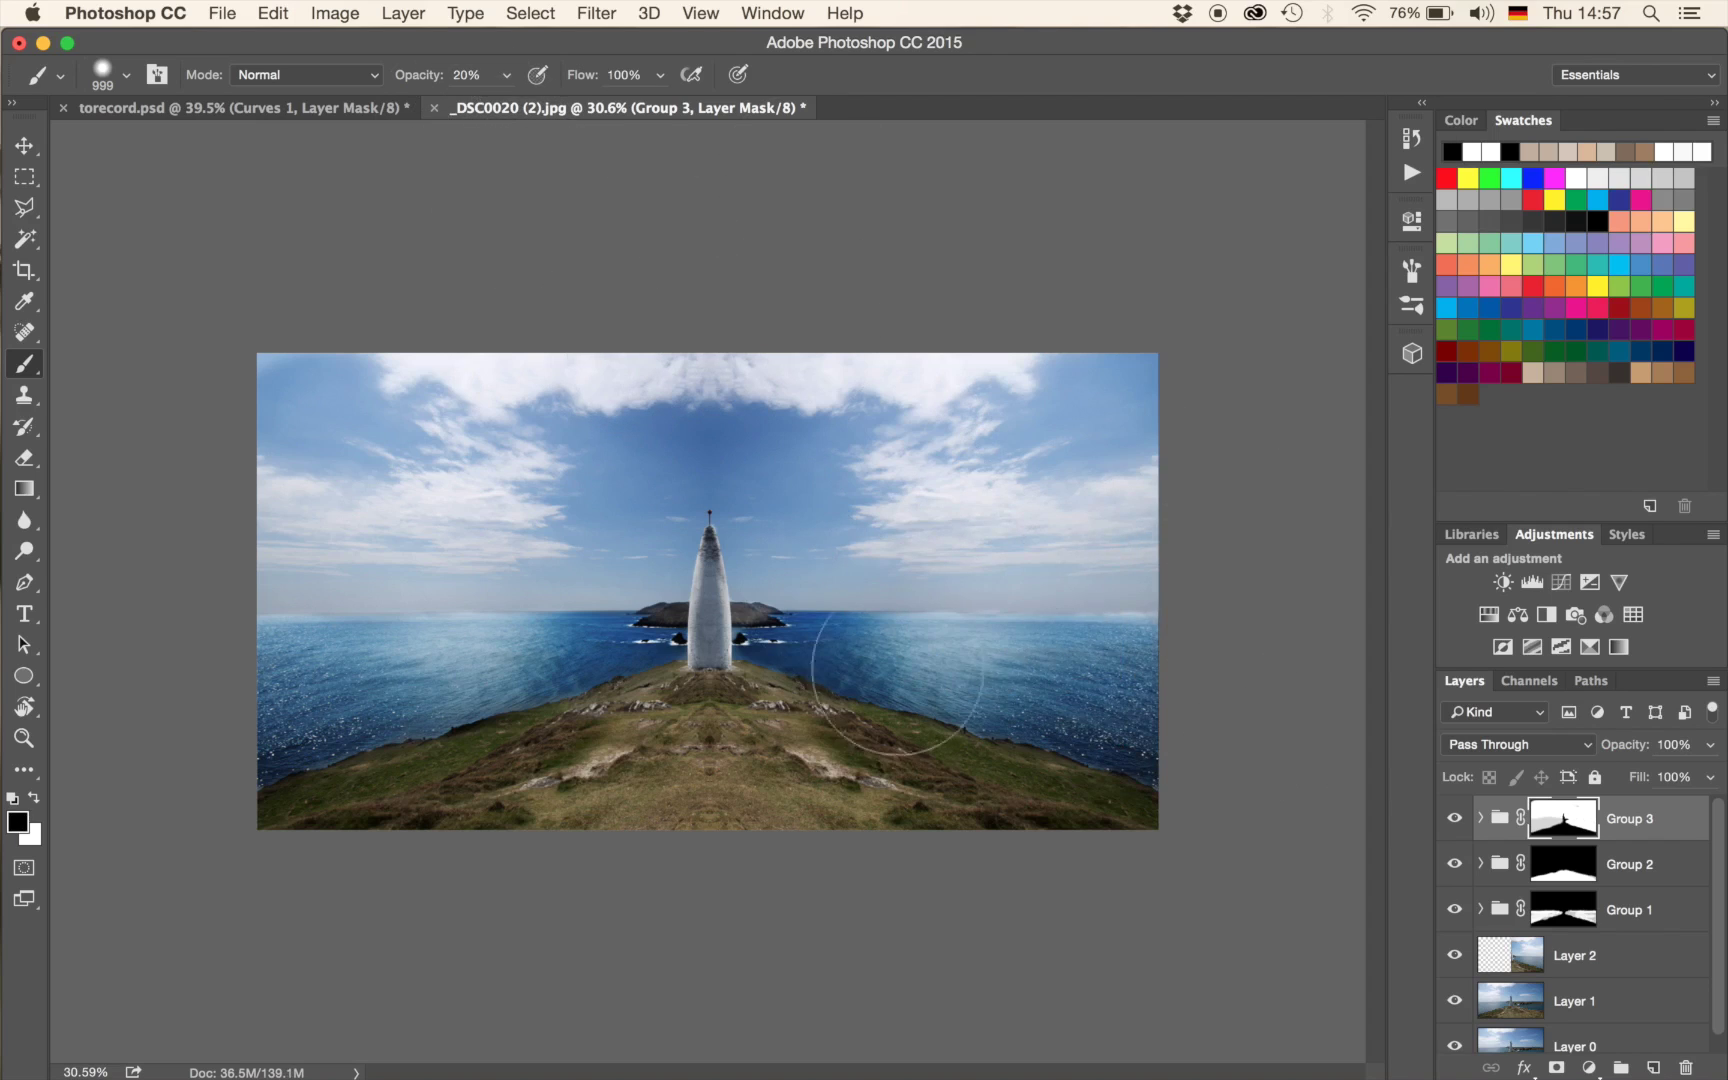
{"action": "mouse_move", "coordinate": [1031, 683]}
{"action": "left_mouse_down"}
{"action": "mouse_move", "coordinate": [1118, 694]}
{"action": "mouse_move", "coordinate": [890, 685]}
{"action": "mouse_move", "coordinate": [993, 675]}
{"action": "left_mouse_up"}
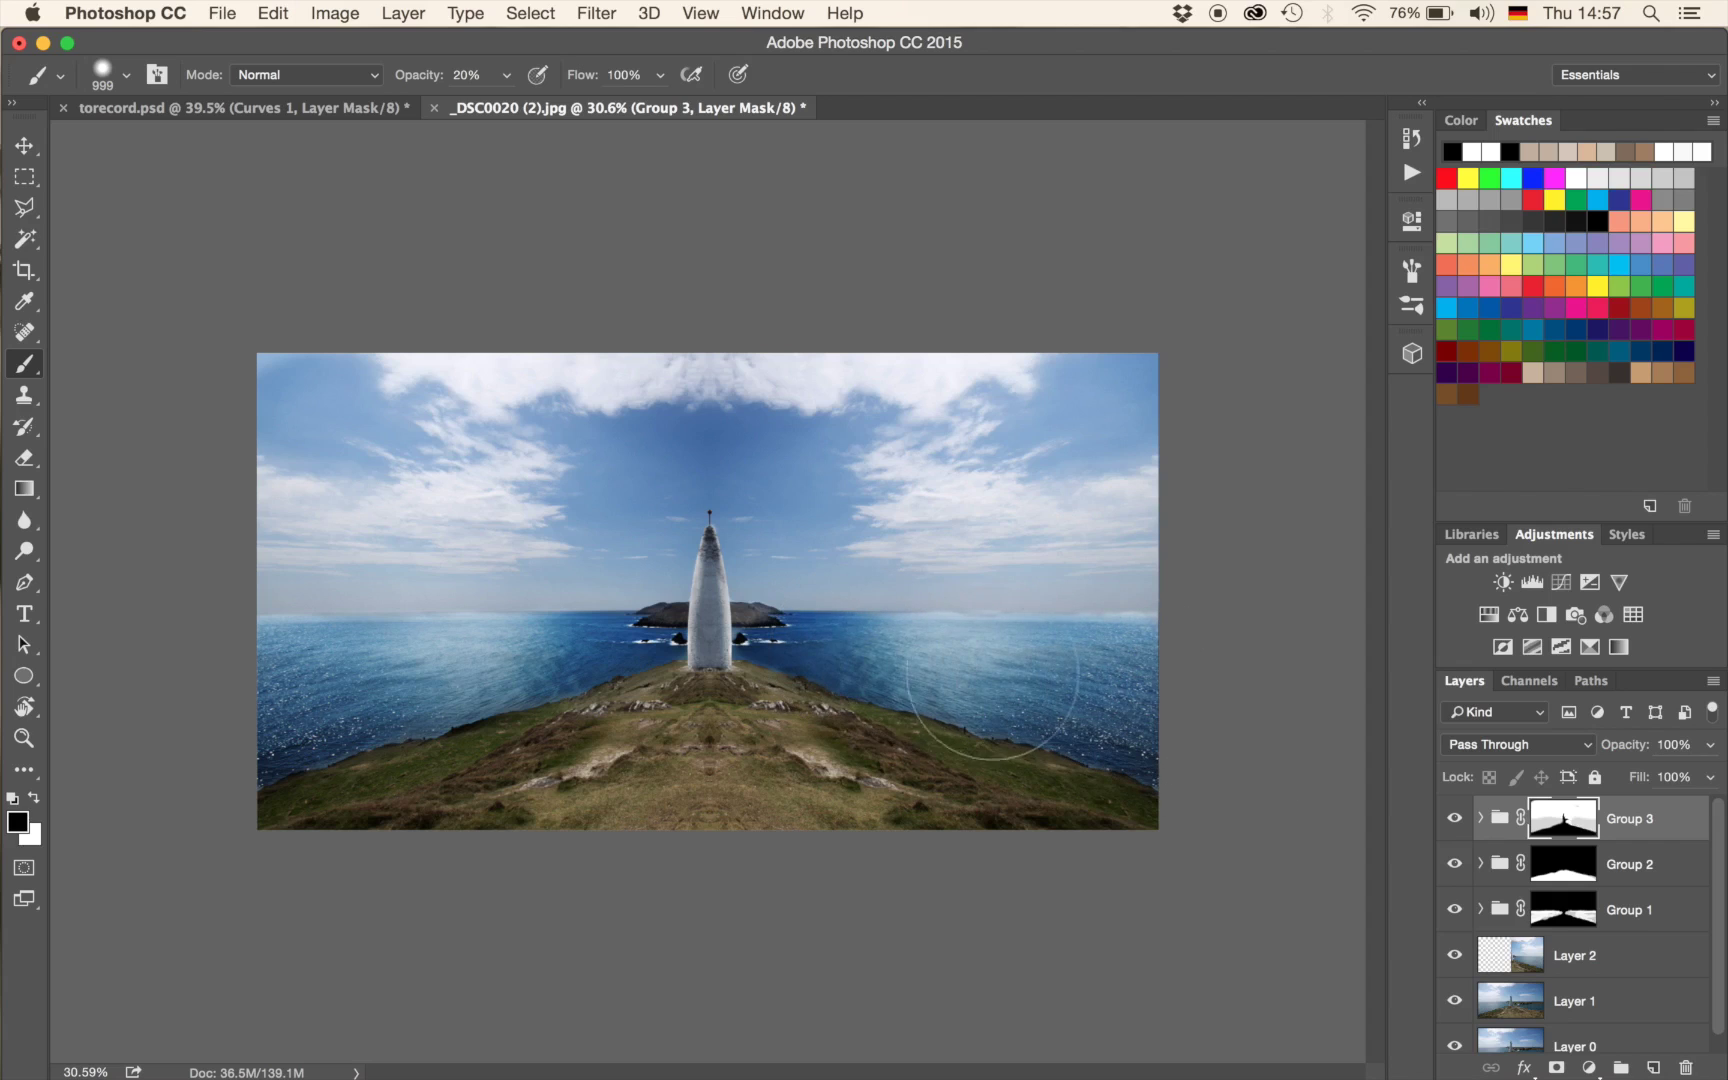
Paint the Group 3 mask black at 100% opacity over the hill's left slope with the 449 px brush.
{"action": "key", "text": "0"}
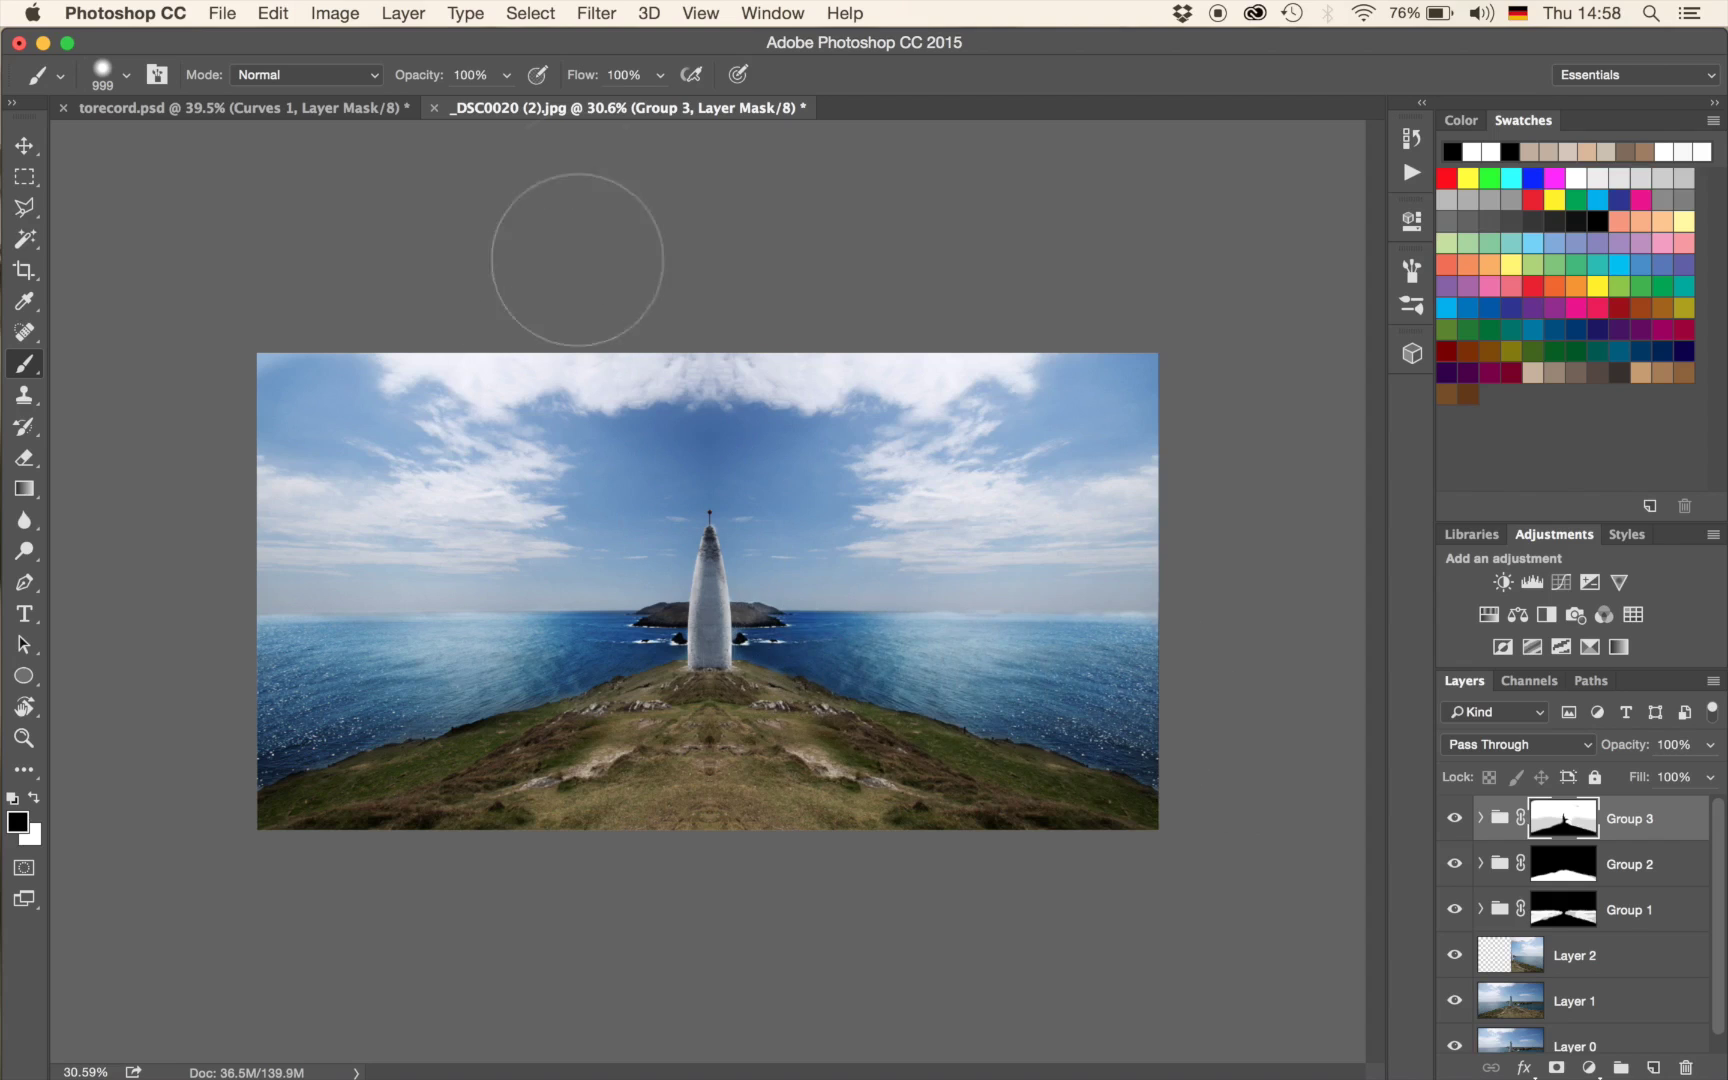
{"action": "mouse_move", "coordinate": [537, 835]}
{"action": "left_mouse_down"}
{"action": "mouse_move", "coordinate": [433, 819]}
{"action": "mouse_move", "coordinate": [466, 822]}
{"action": "mouse_move", "coordinate": [465, 777]}
{"action": "left_mouse_up"}
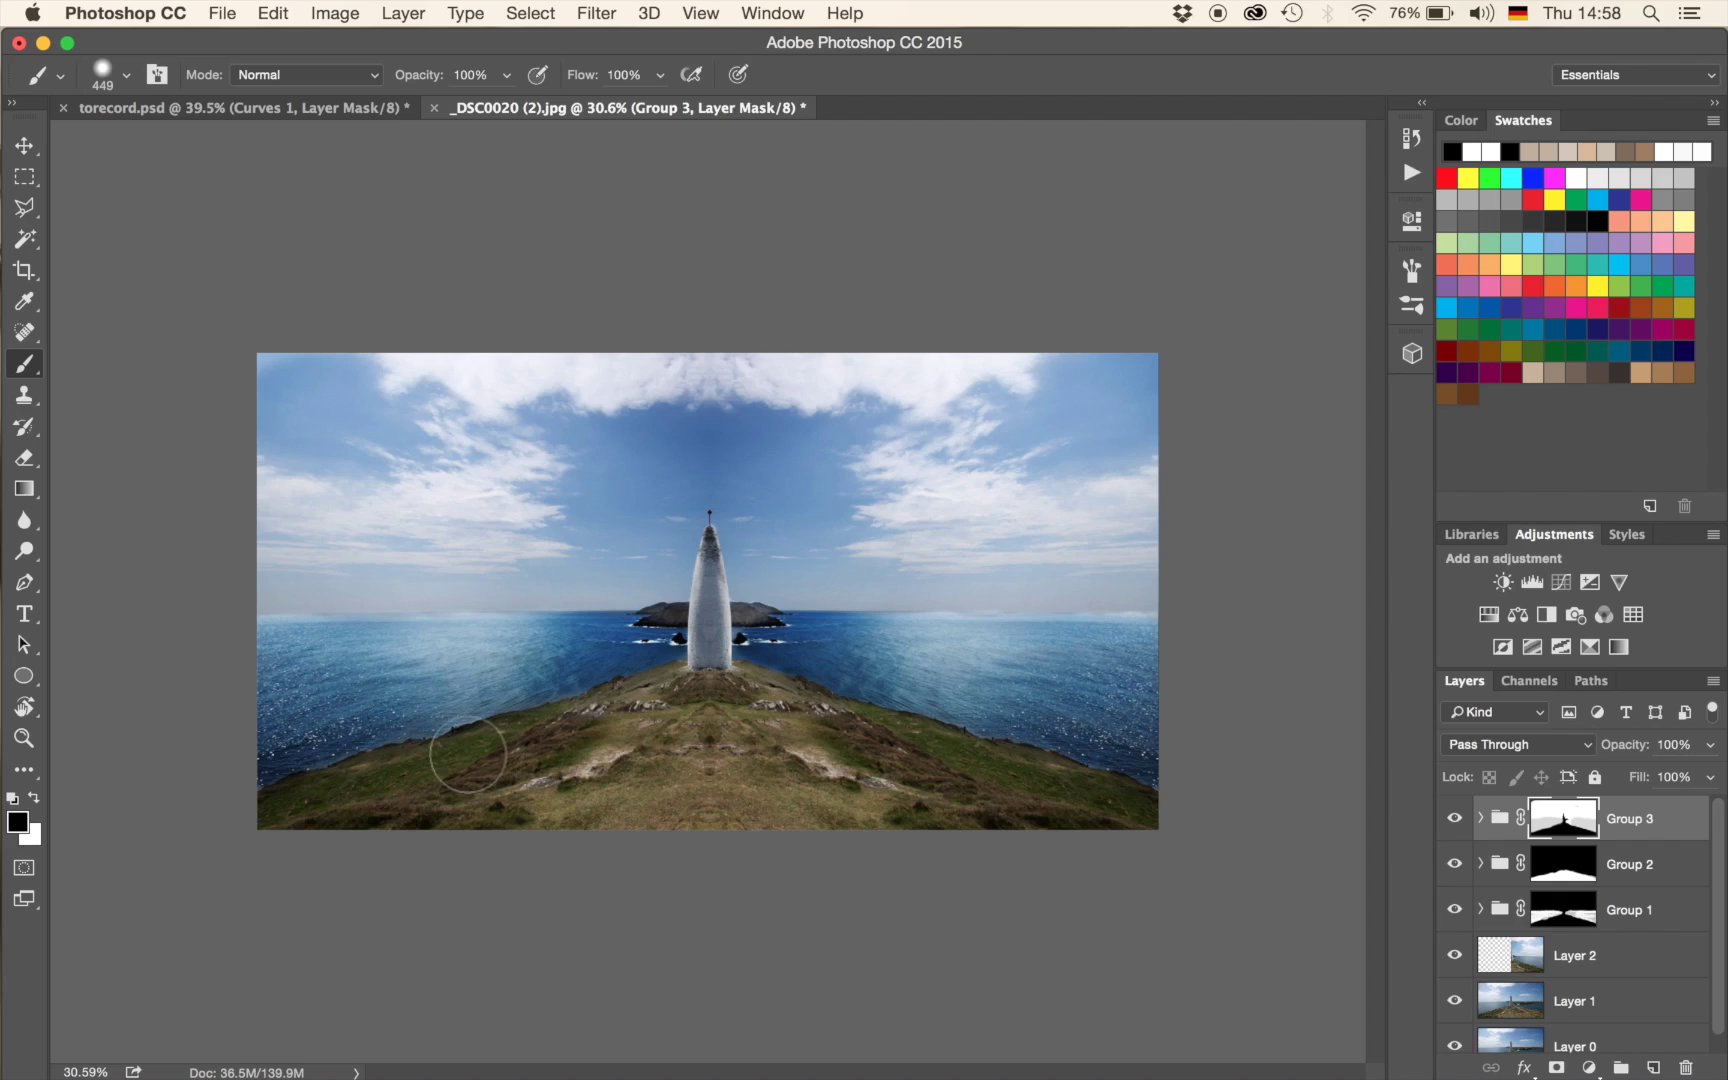
{"action": "key", "text": "x"}
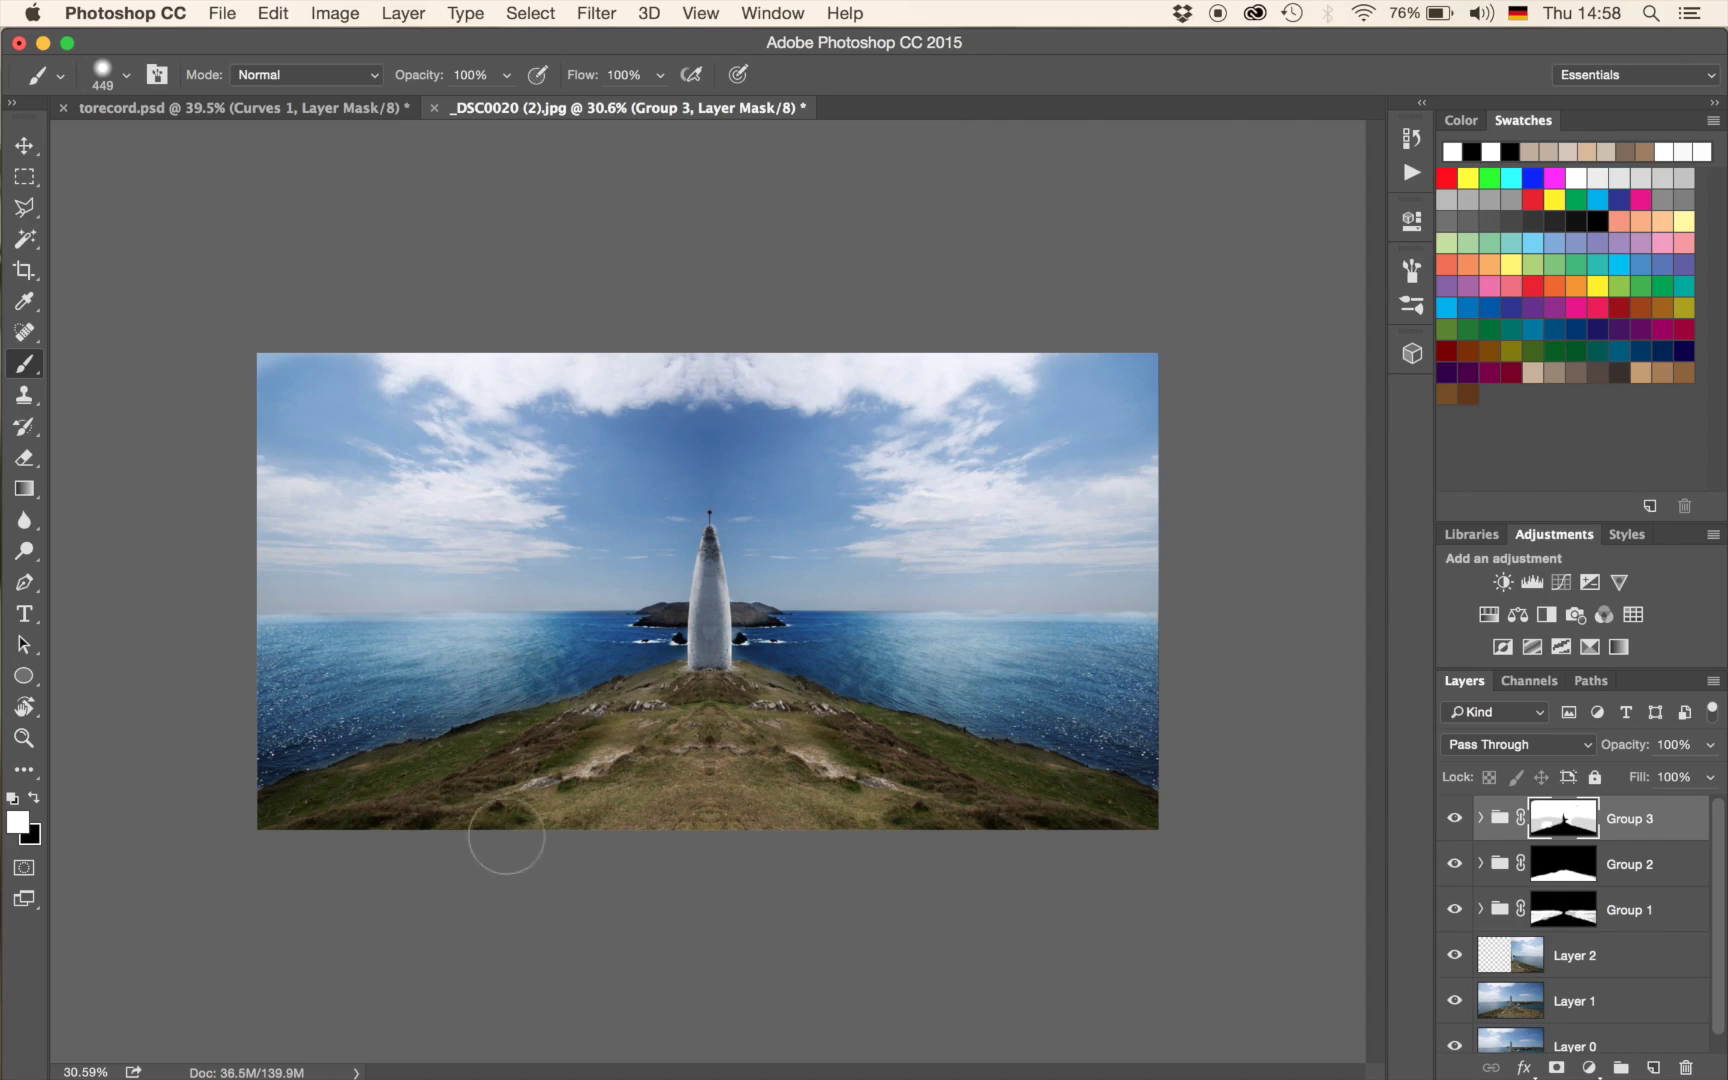
{"action": "key", "text": "x"}
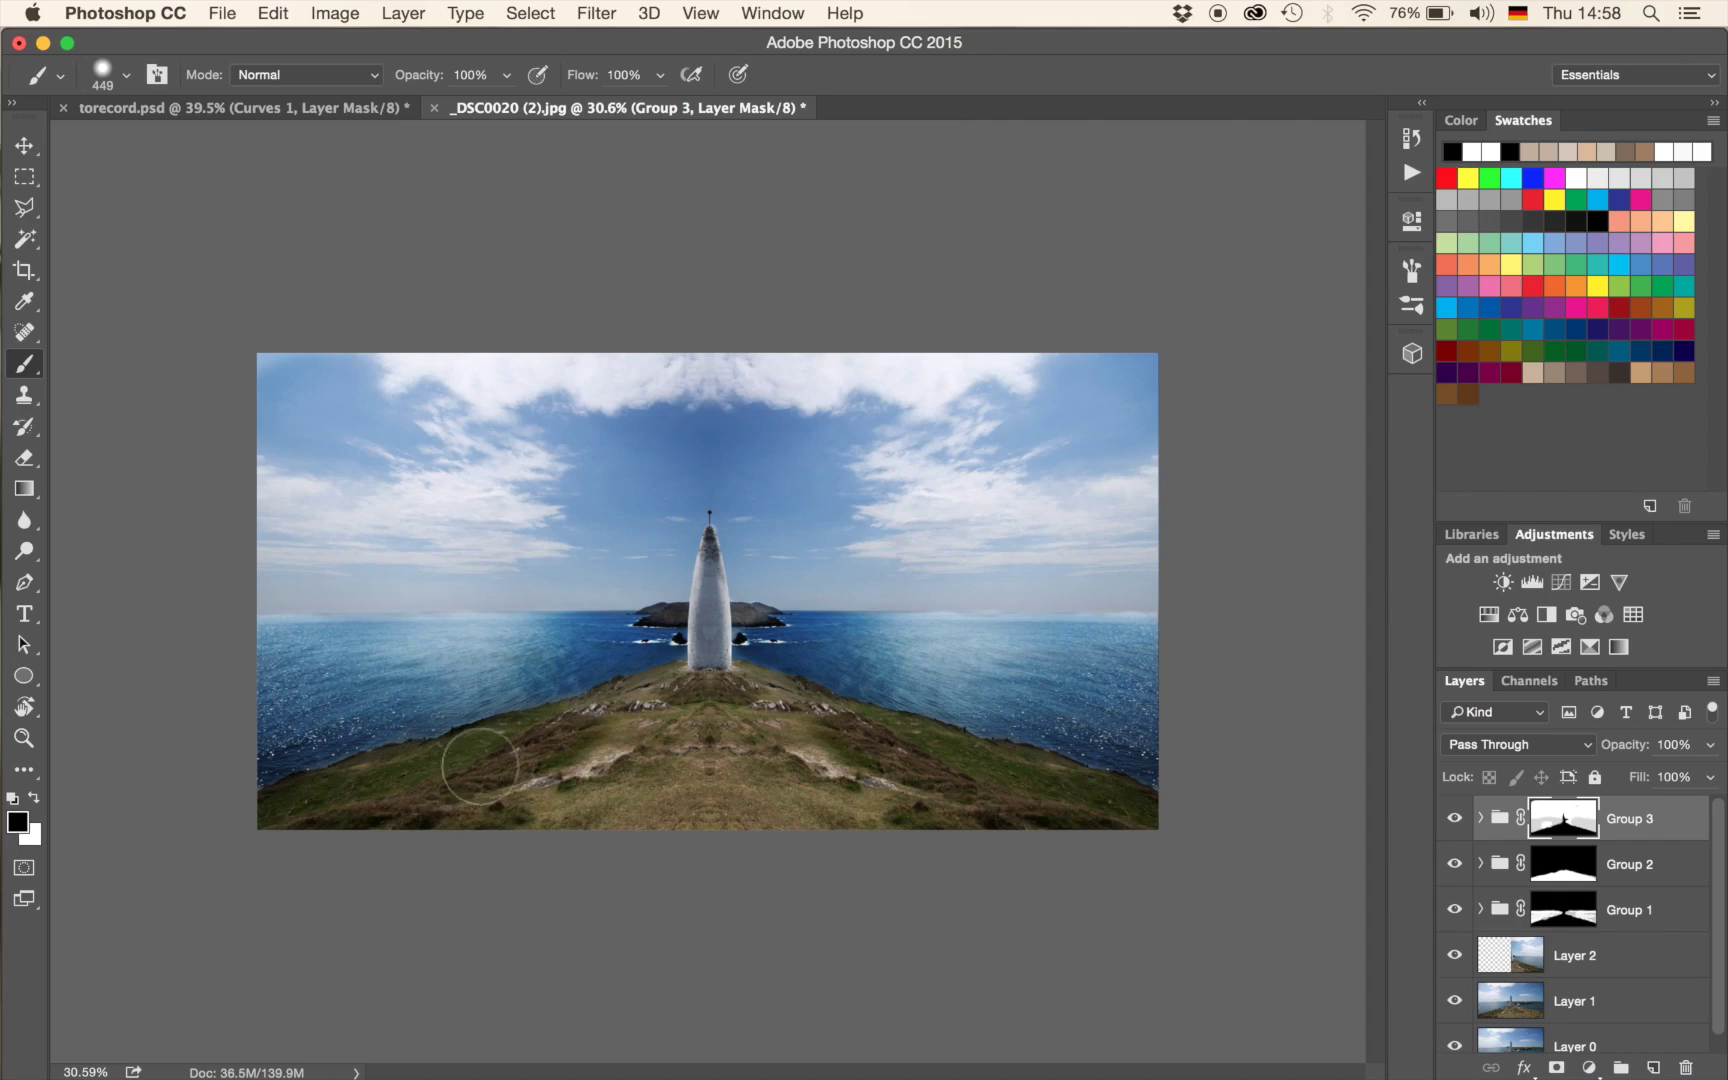
{"action": "scroll", "coordinate": [566, 793], "scroll_direction": "up", "scroll_amount": 5}
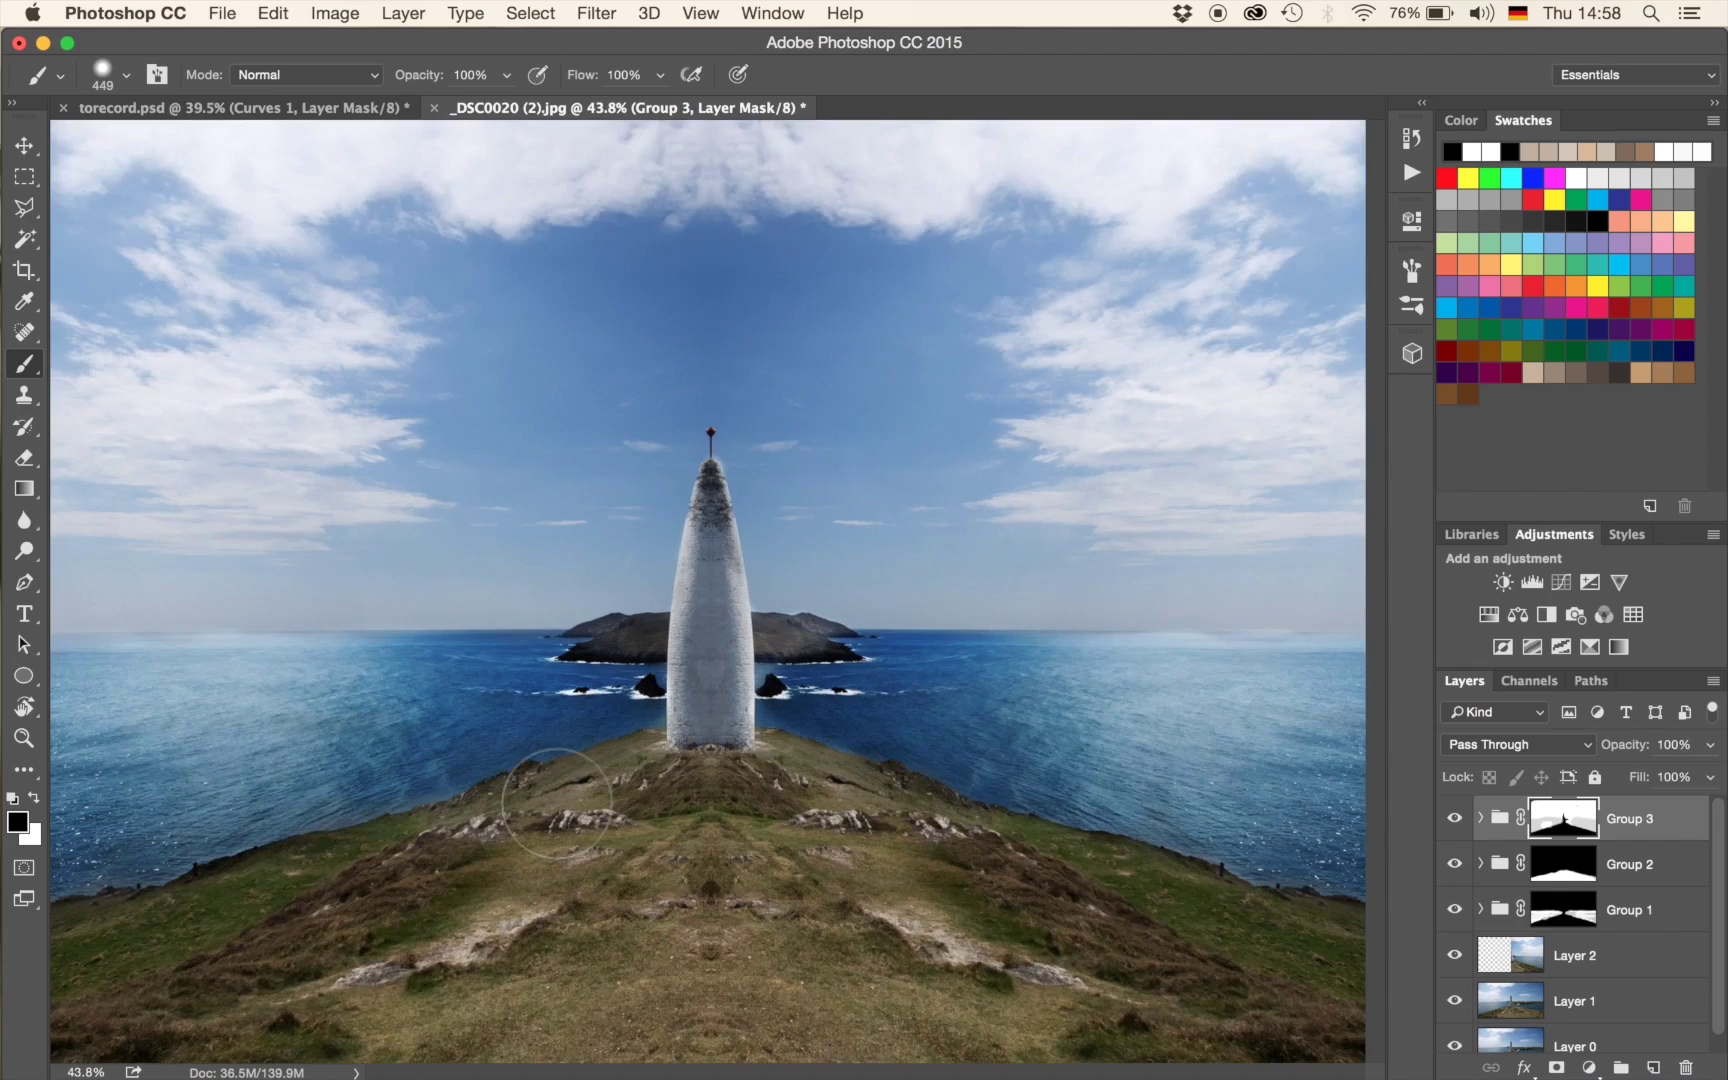
{"action": "left_click_drag", "start_coordinate": [286, 892], "coordinate": [633, 672]}
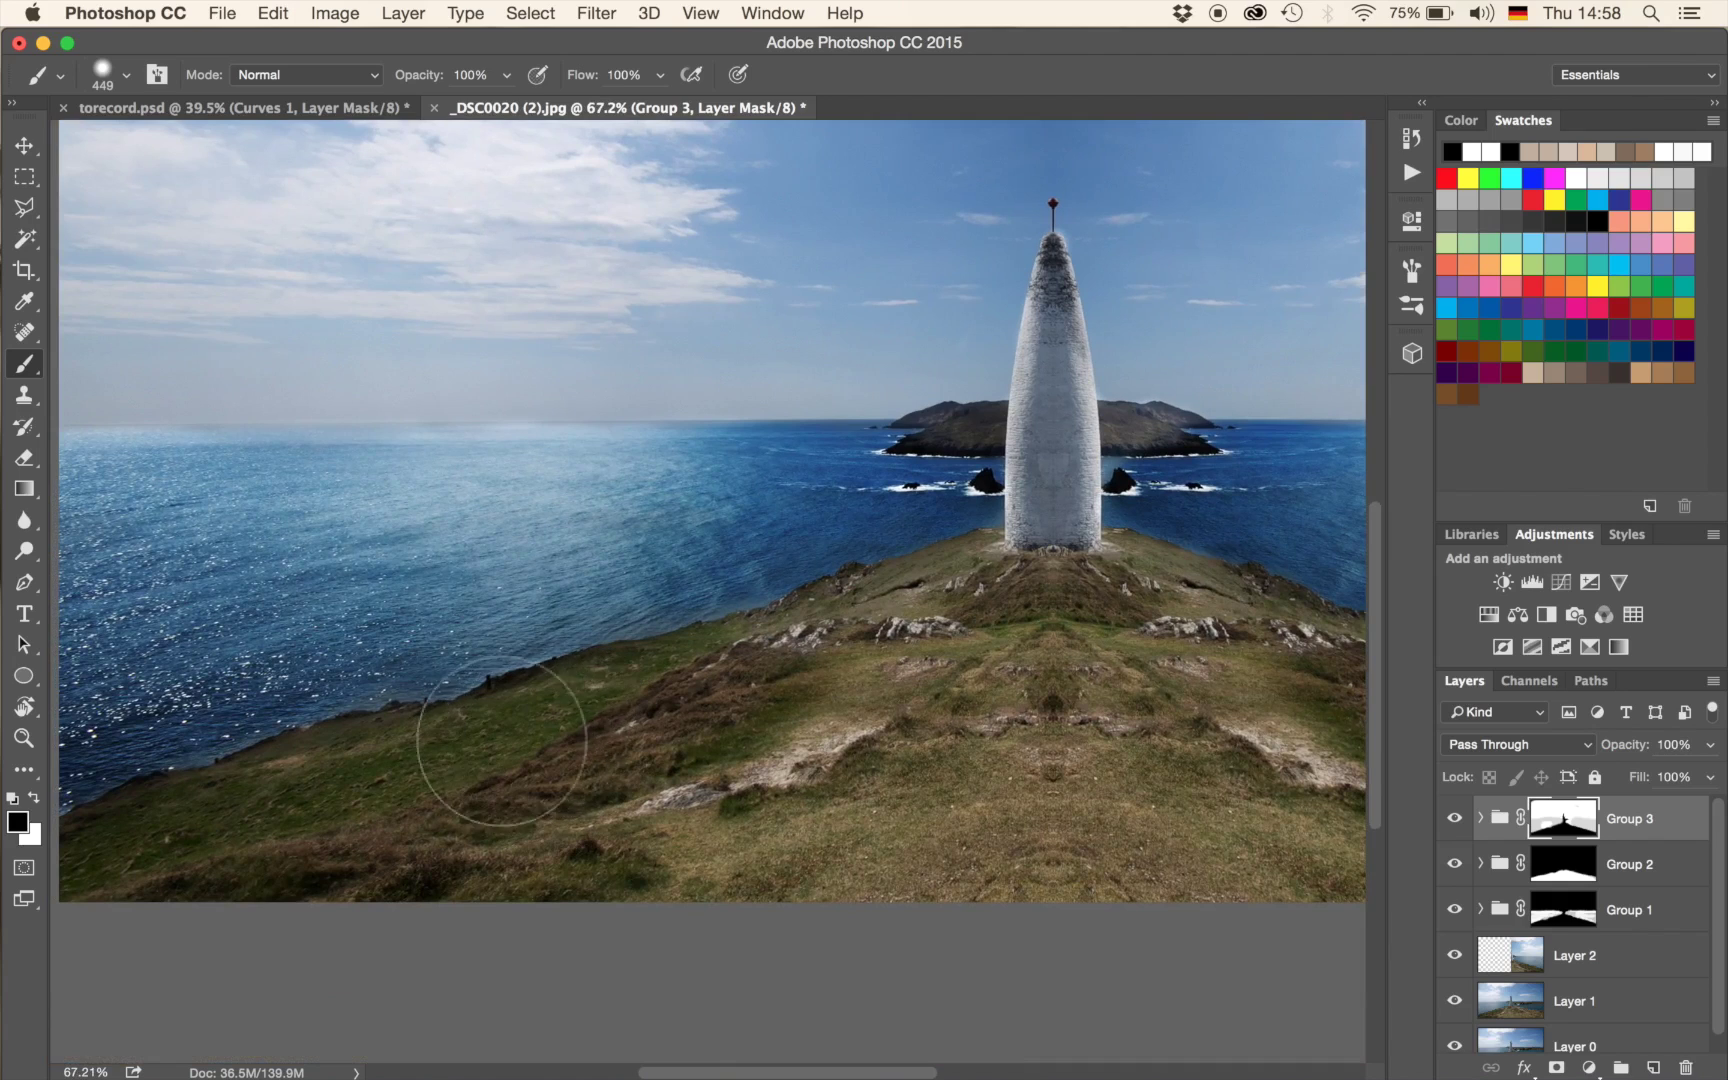
Touch up the Group 3 mask with black along the shoreline at the hill's lower left, using the 449 px brush.
{"action": "key", "text": "x"}
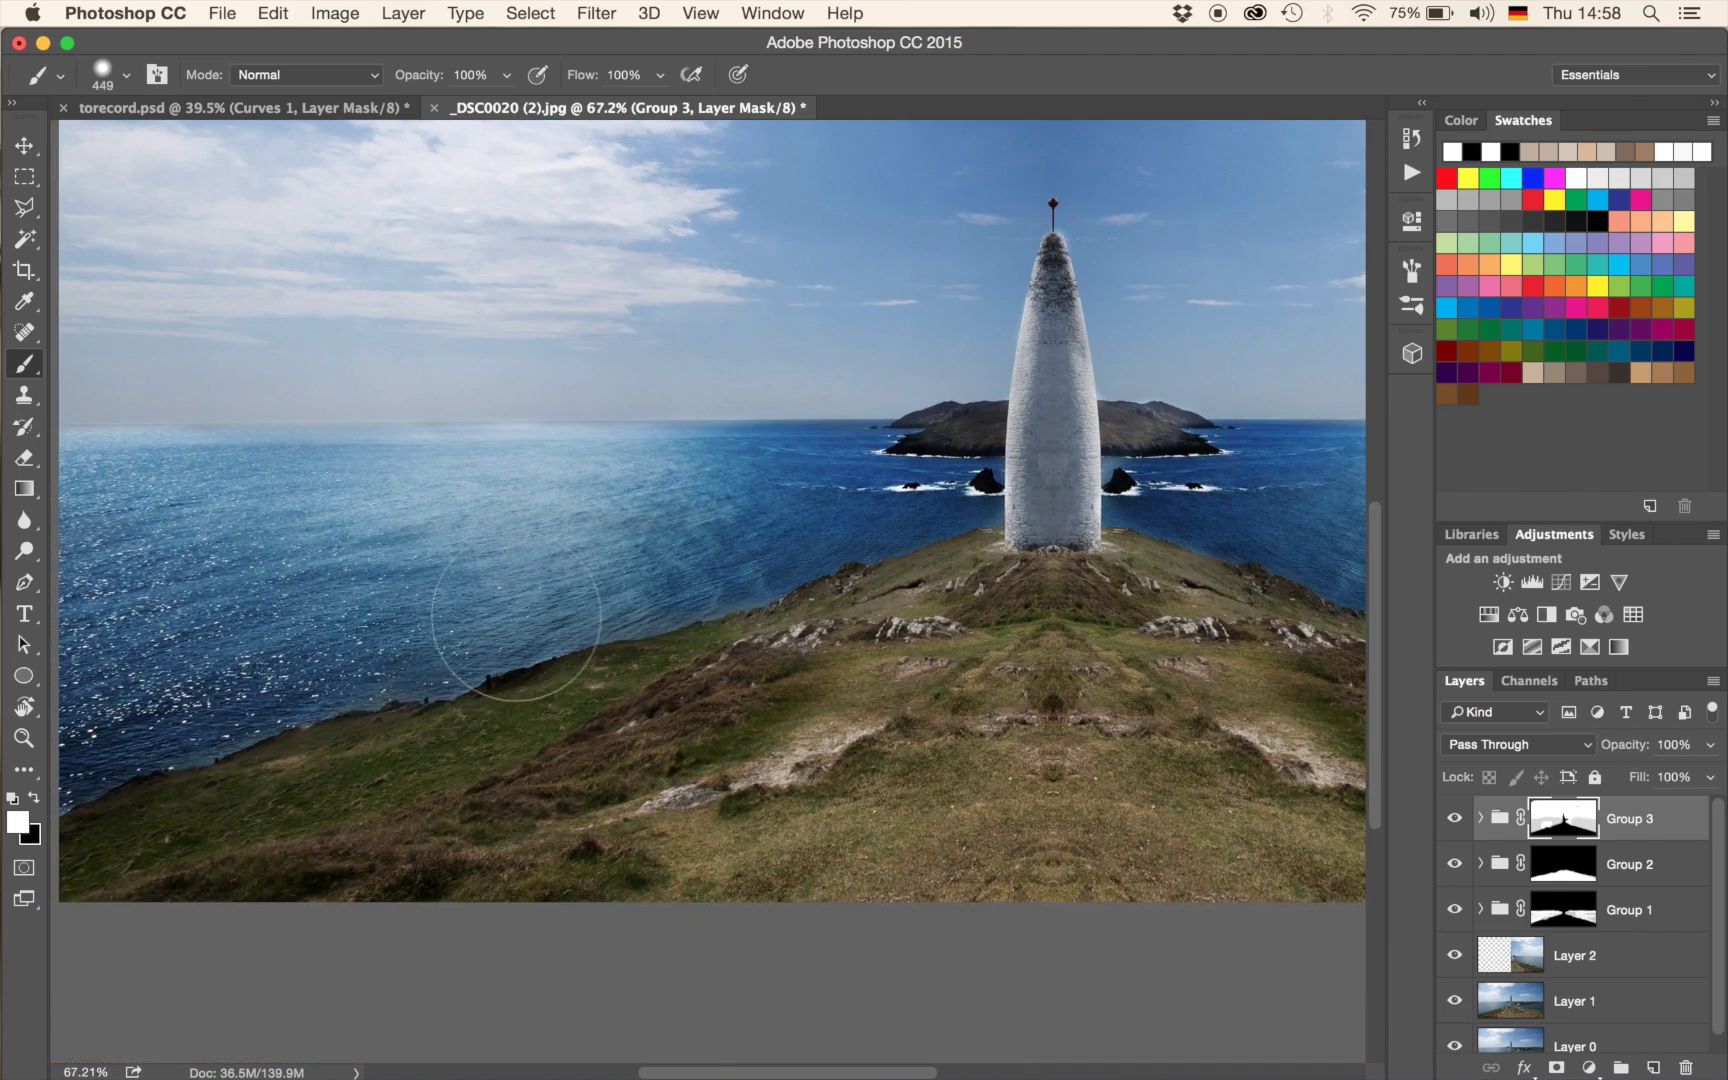
{"action": "key", "text": "x"}
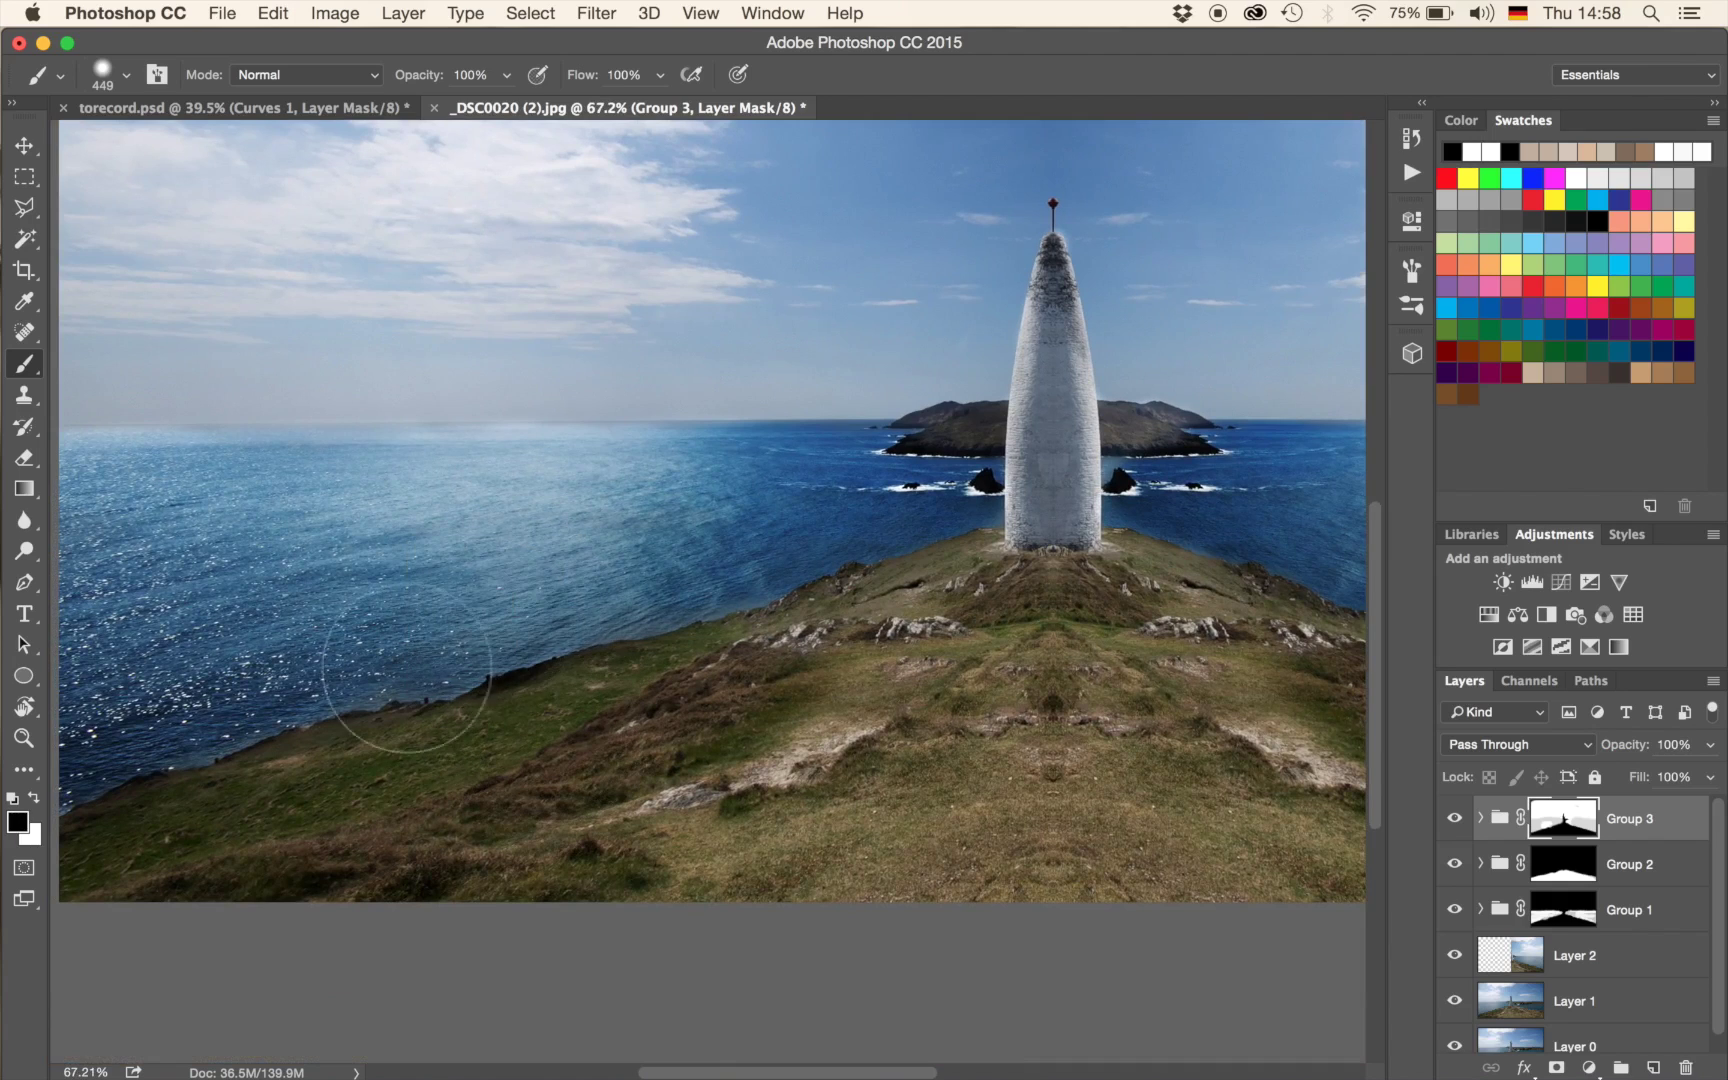
{"action": "left_click_drag", "start_coordinate": [218, 670], "coordinate": [287, 663]}
{"action": "key", "text": "x"}
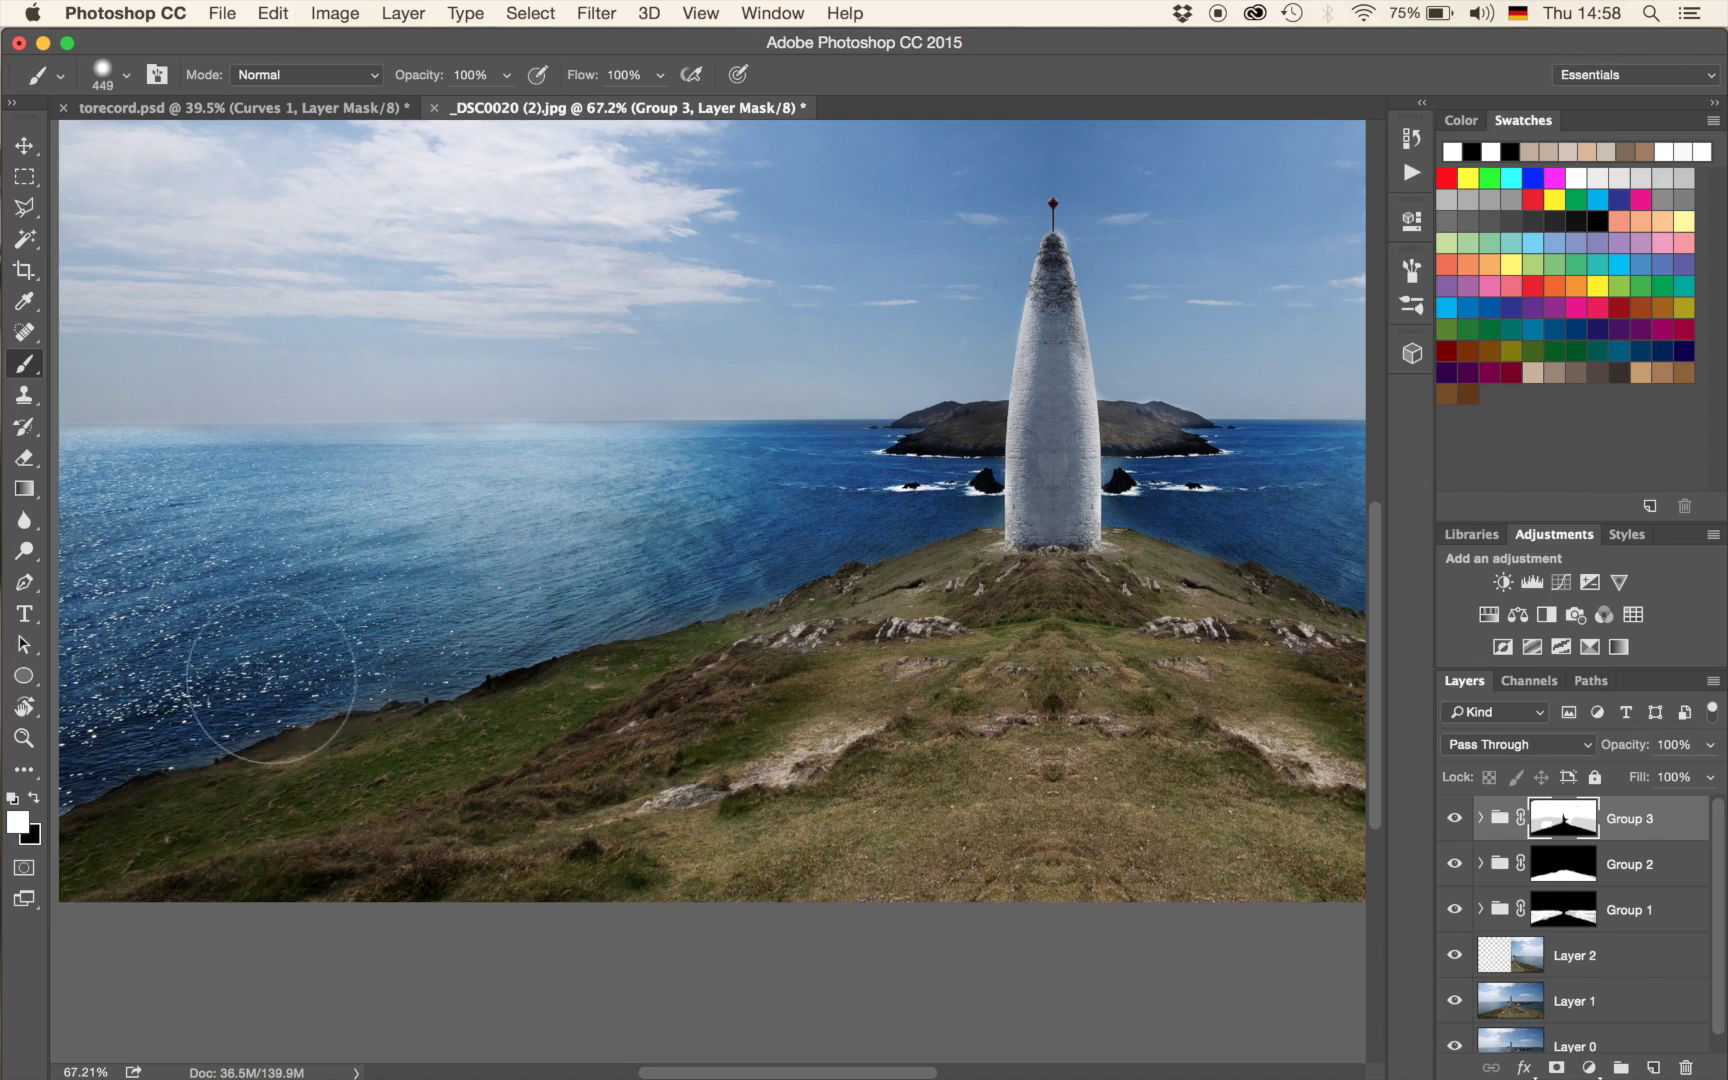
{"action": "key", "text": "x"}
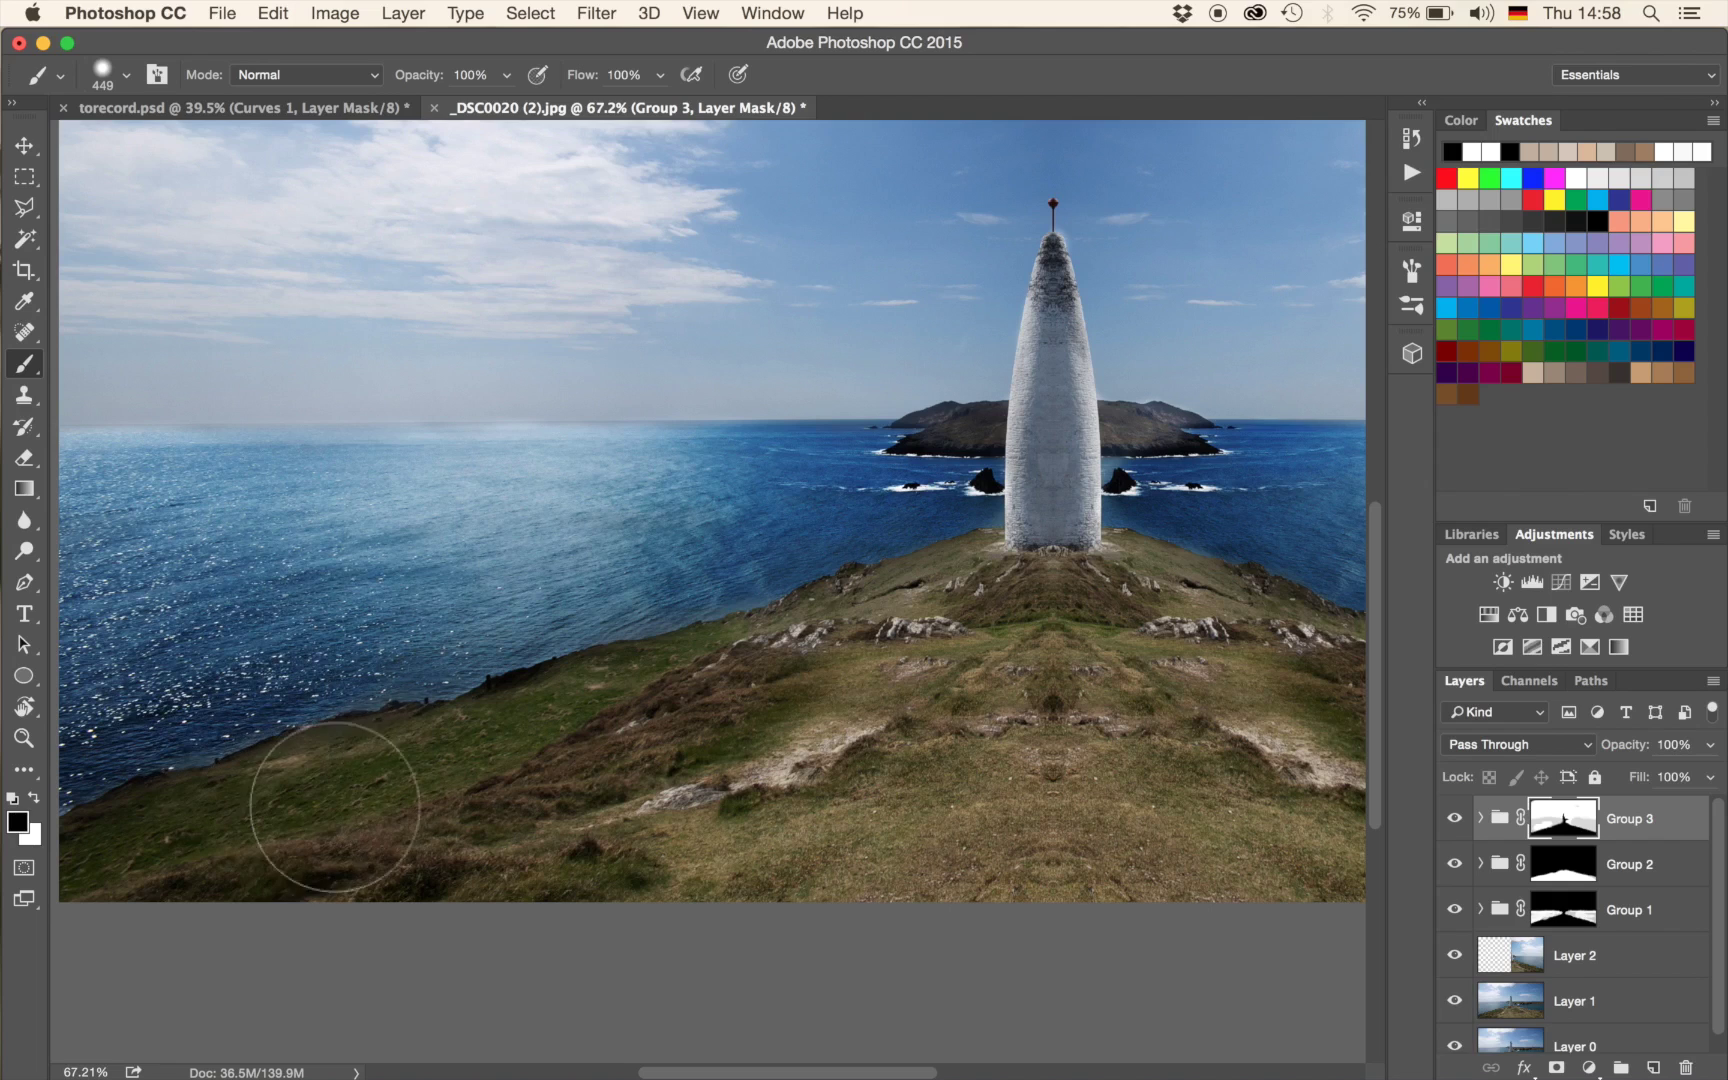
{"action": "scroll", "coordinate": [875, 683], "scroll_direction": "down", "scroll_amount": 5}
{"action": "scroll", "coordinate": [865, 595], "scroll_direction": "down", "scroll_amount": 1}
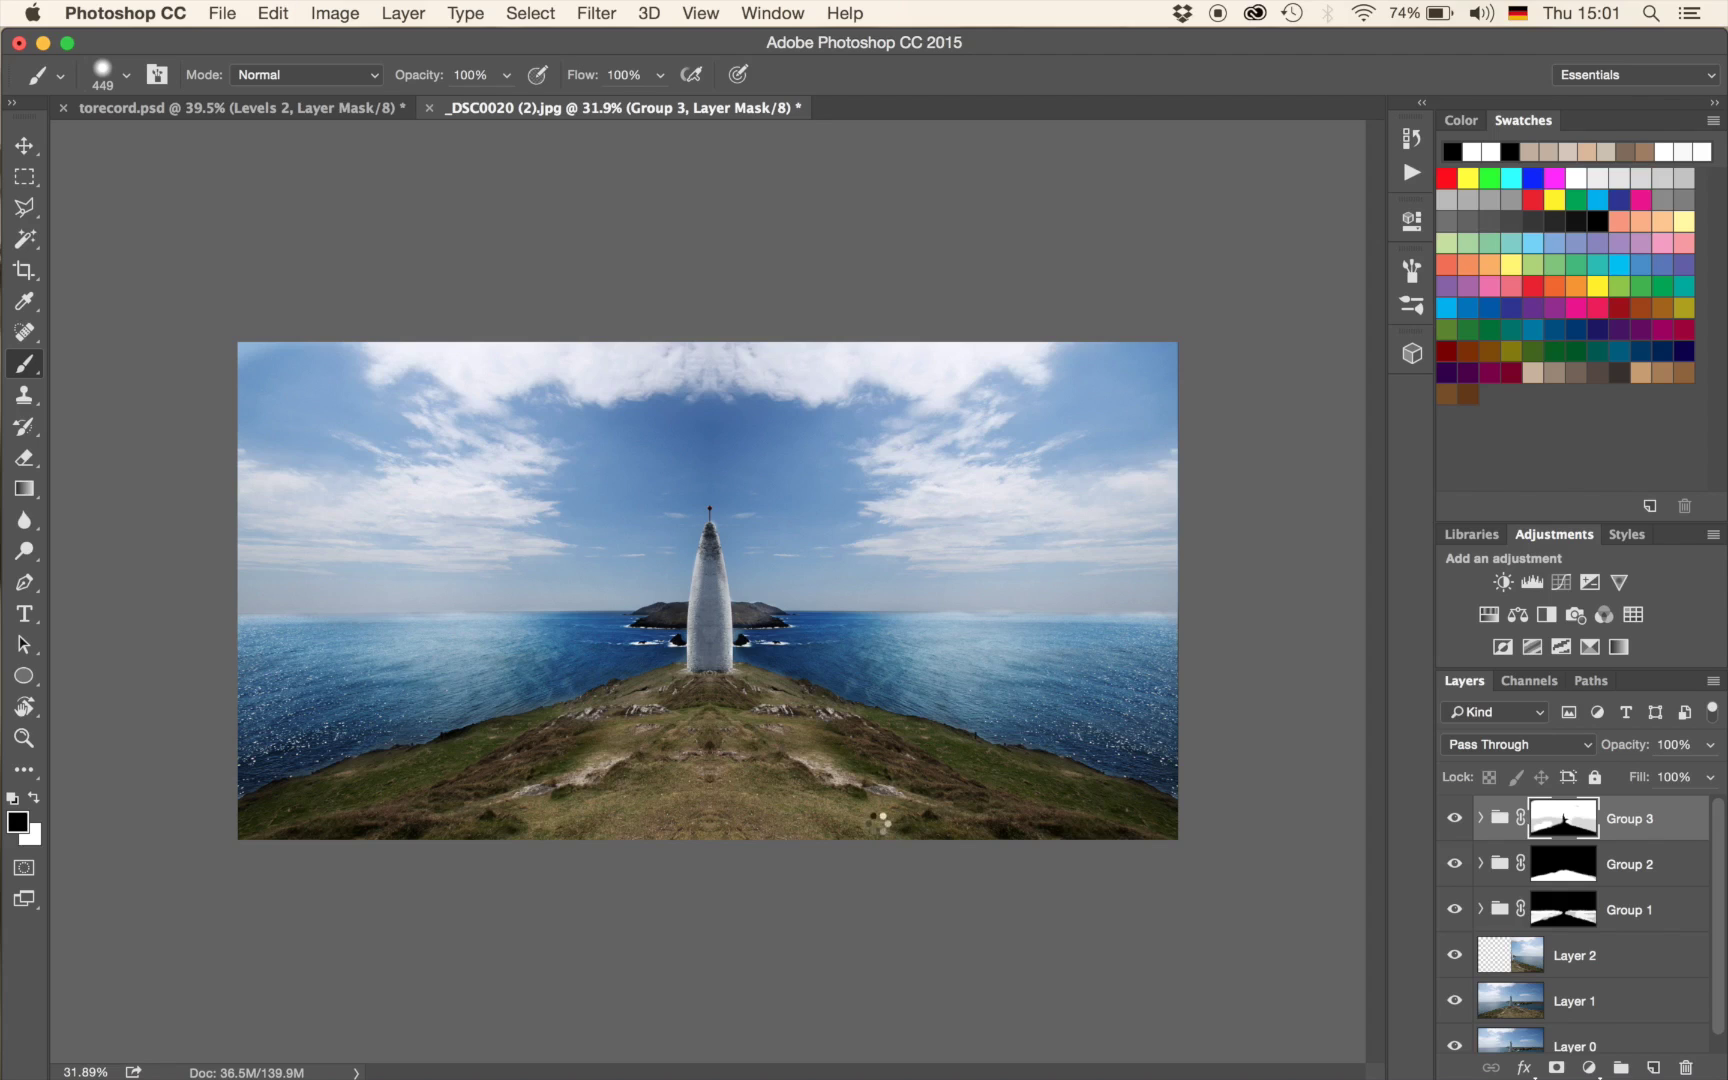
Stamp all visible layers into a new layer above Group 3 and toggle its visibility to compare it with the layers below.
{"action": "key", "text": "alt+shift+super+e"}
{"action": "key", "text": "x"}
{"action": "mouse_move", "coordinate": [1725, 483]}
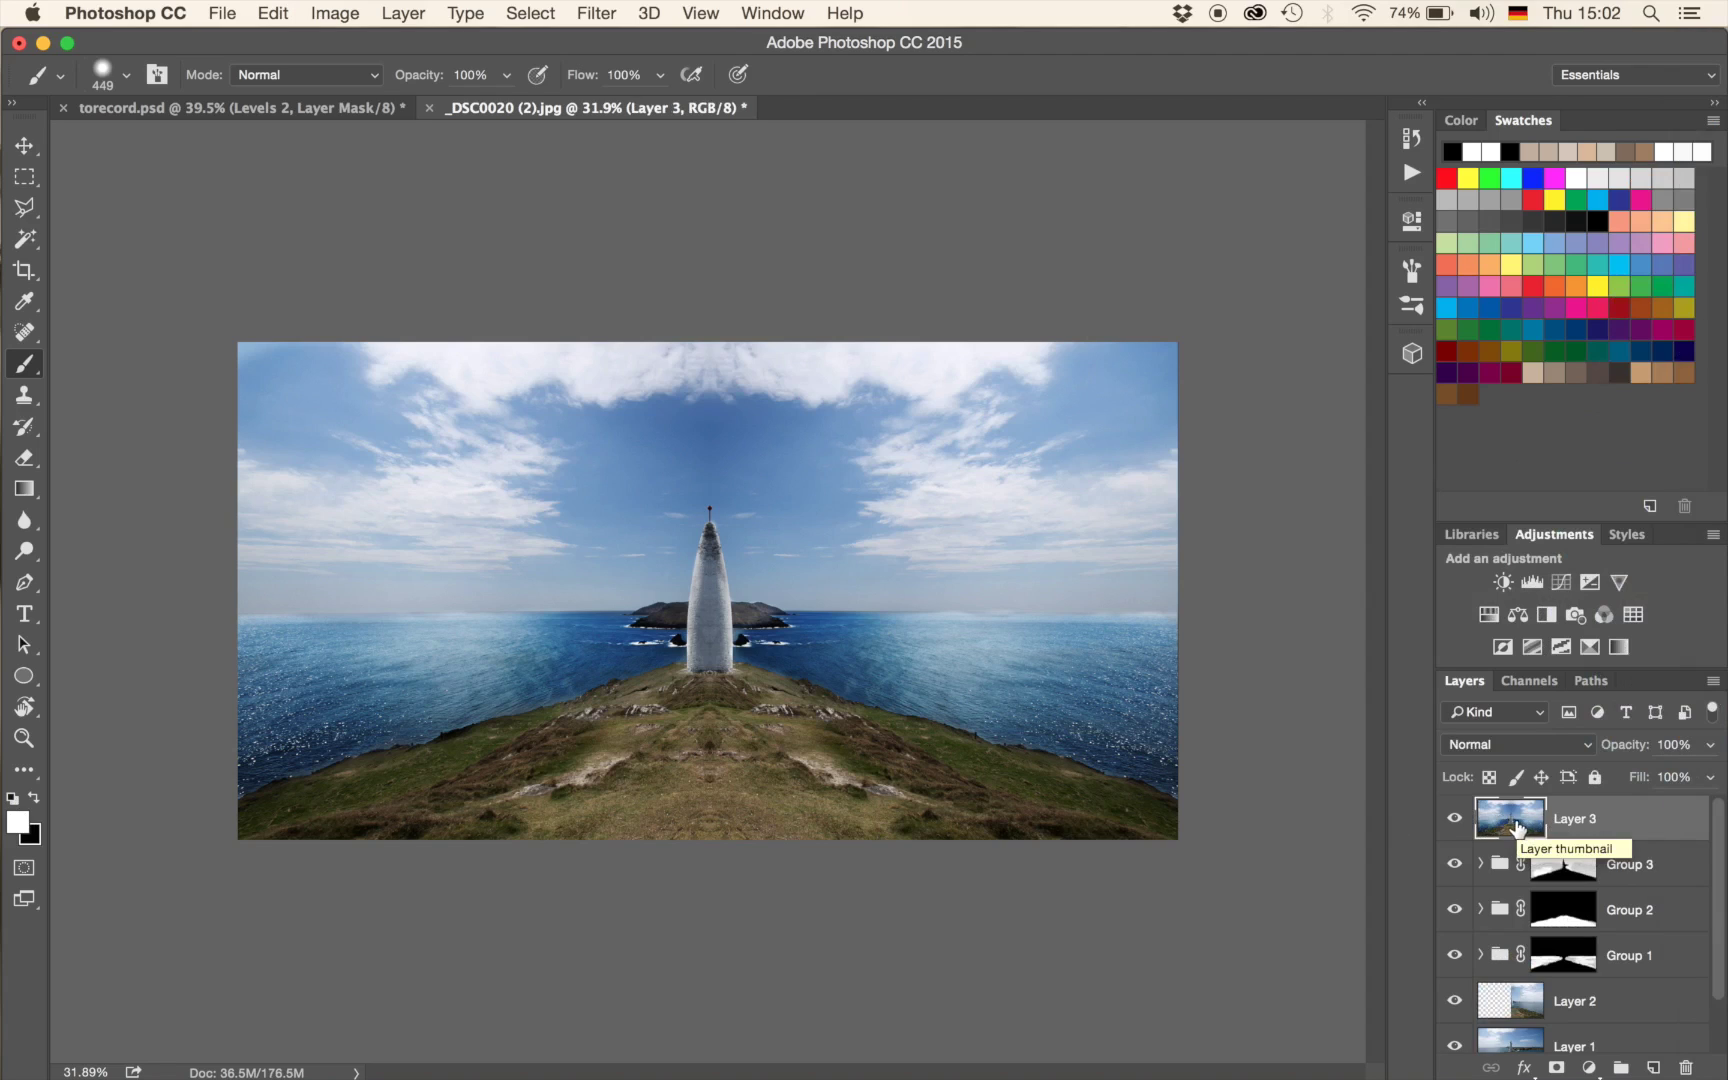
{"action": "left_click", "coordinate": [1454, 820]}
{"action": "left_click", "coordinate": [1454, 820]}
{"action": "left_click", "coordinate": [1454, 822]}
{"action": "left_click", "coordinate": [1454, 822]}
{"action": "left_click", "coordinate": [1454, 822]}
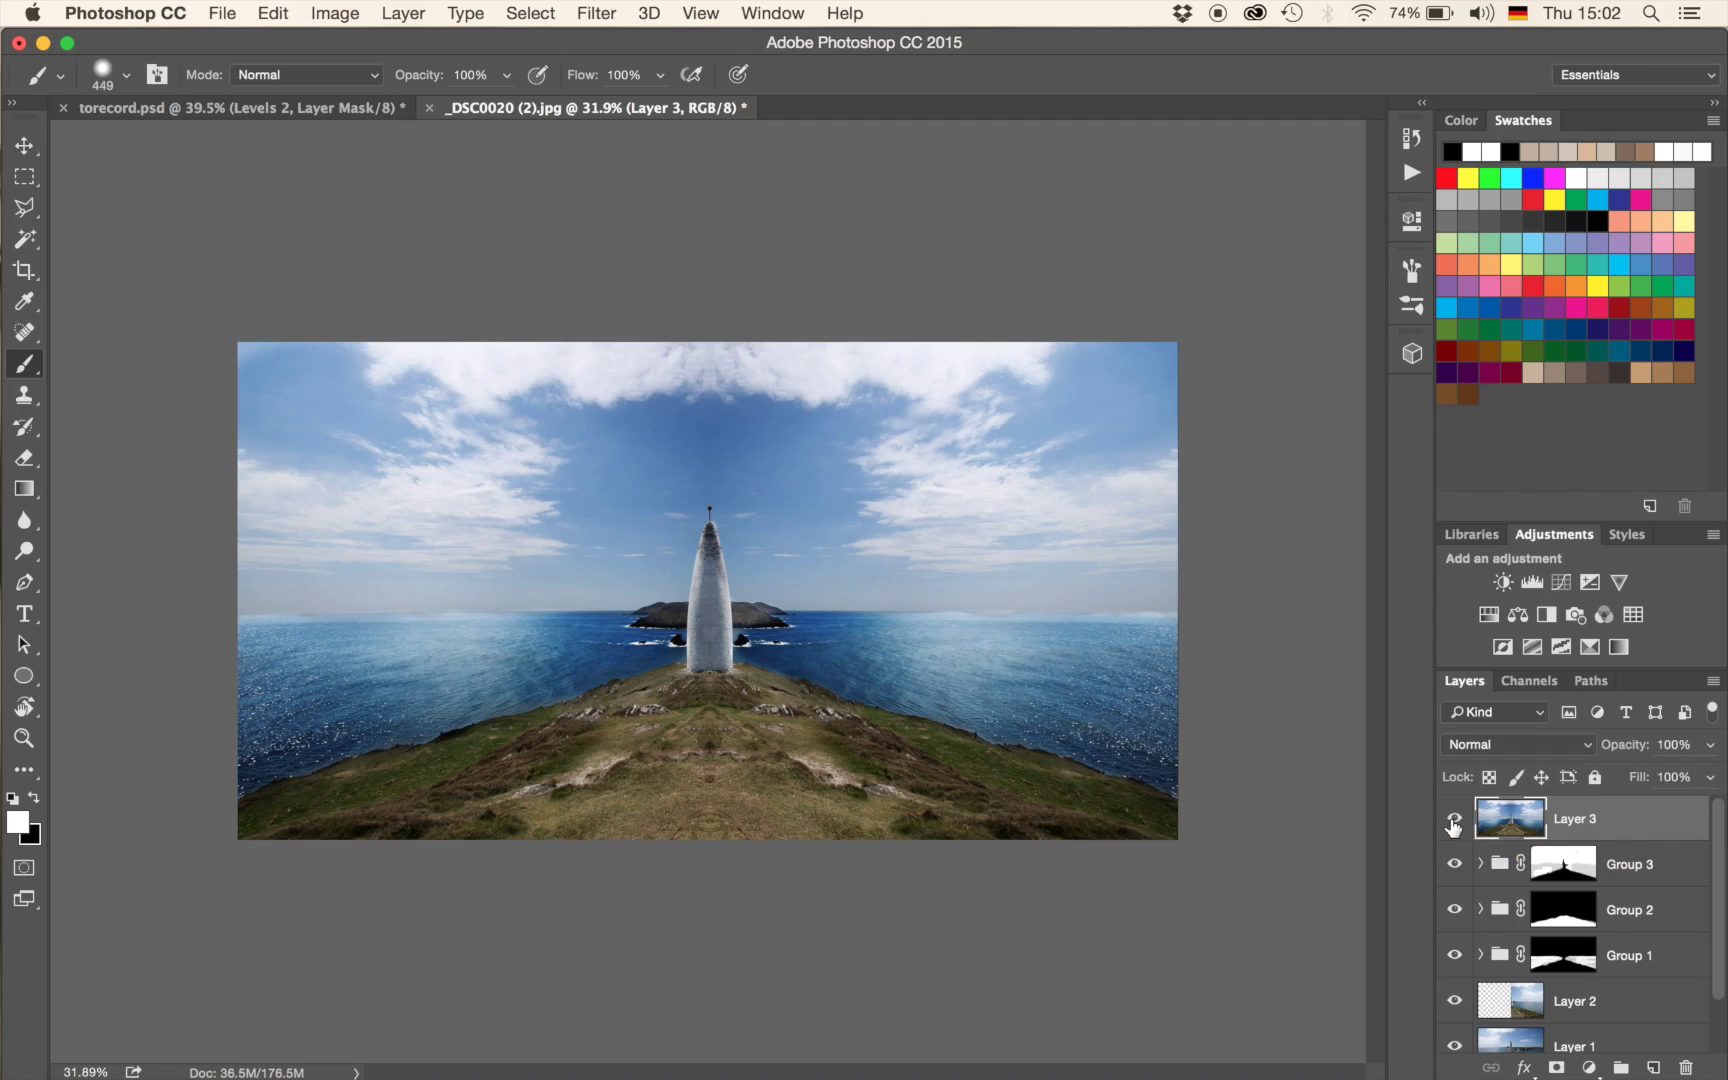
{"action": "left_click", "coordinate": [1454, 822]}
Apply a Radial Blur to Layer 3 with amount 10, the Zoom method and Good quality.
{"action": "left_click", "coordinate": [590, 10]}
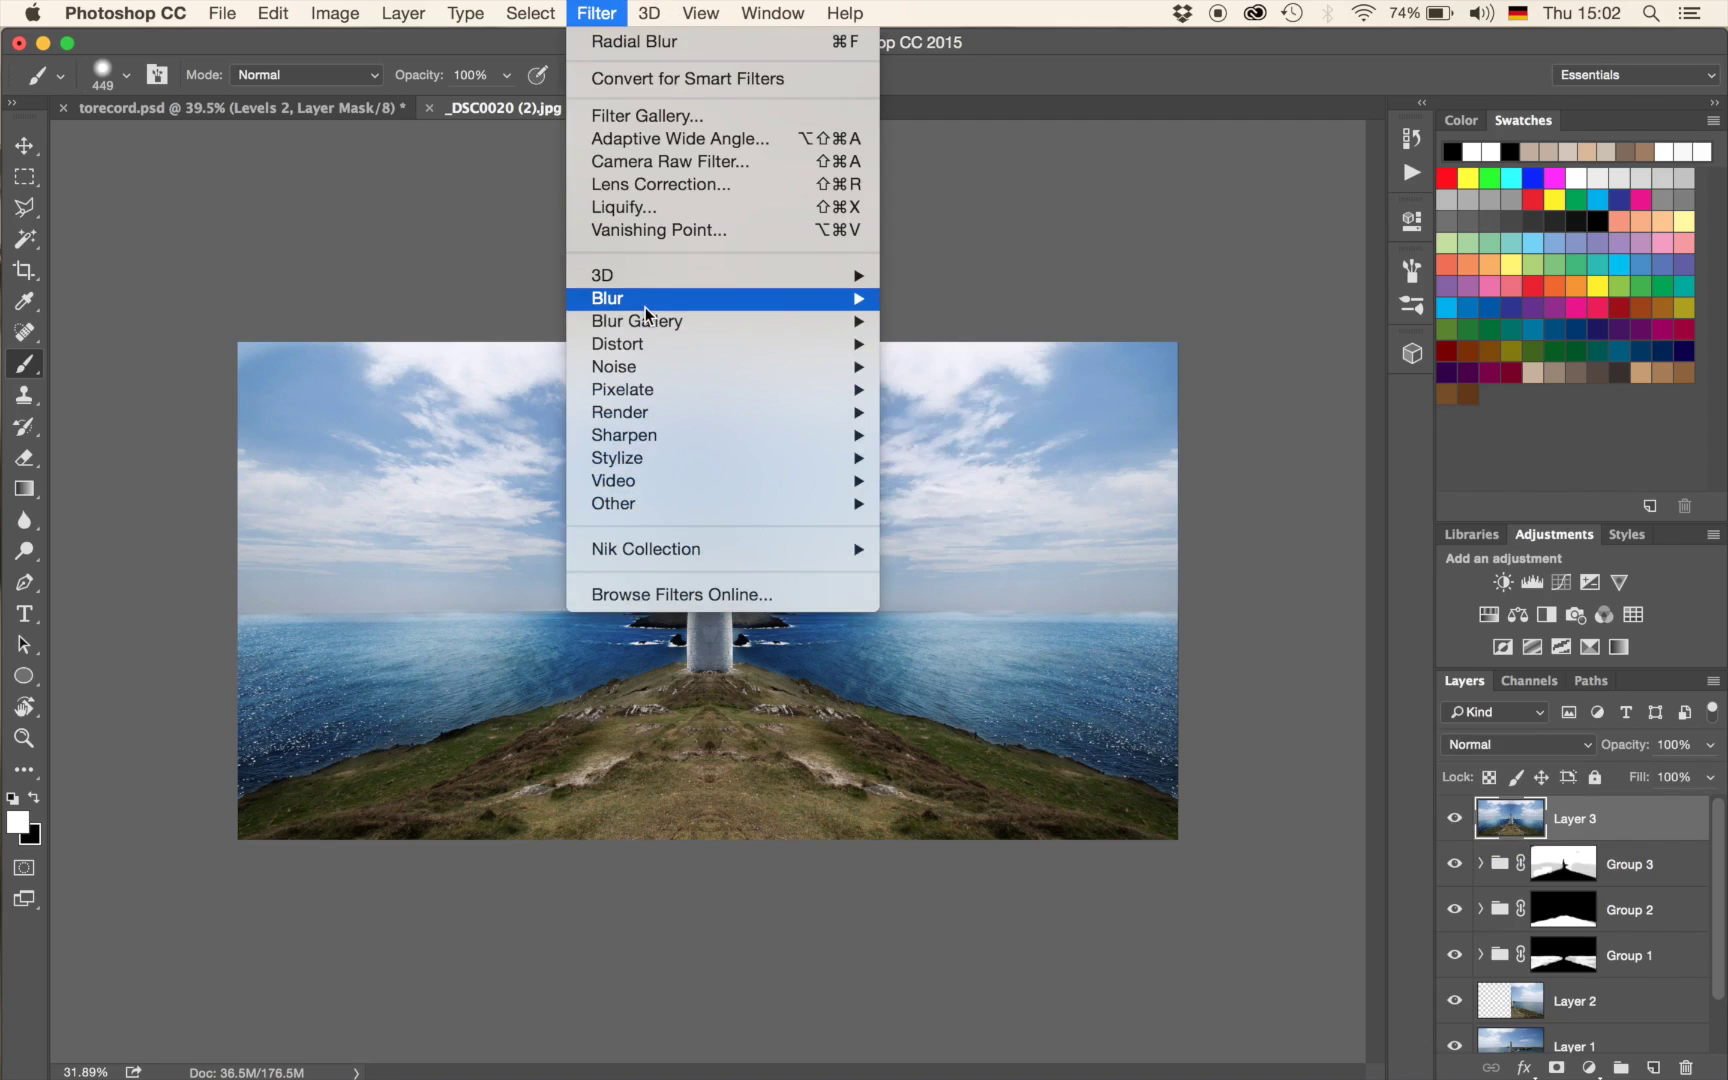
{"action": "mouse_move", "coordinate": [648, 300]}
{"action": "left_click", "coordinate": [936, 458]}
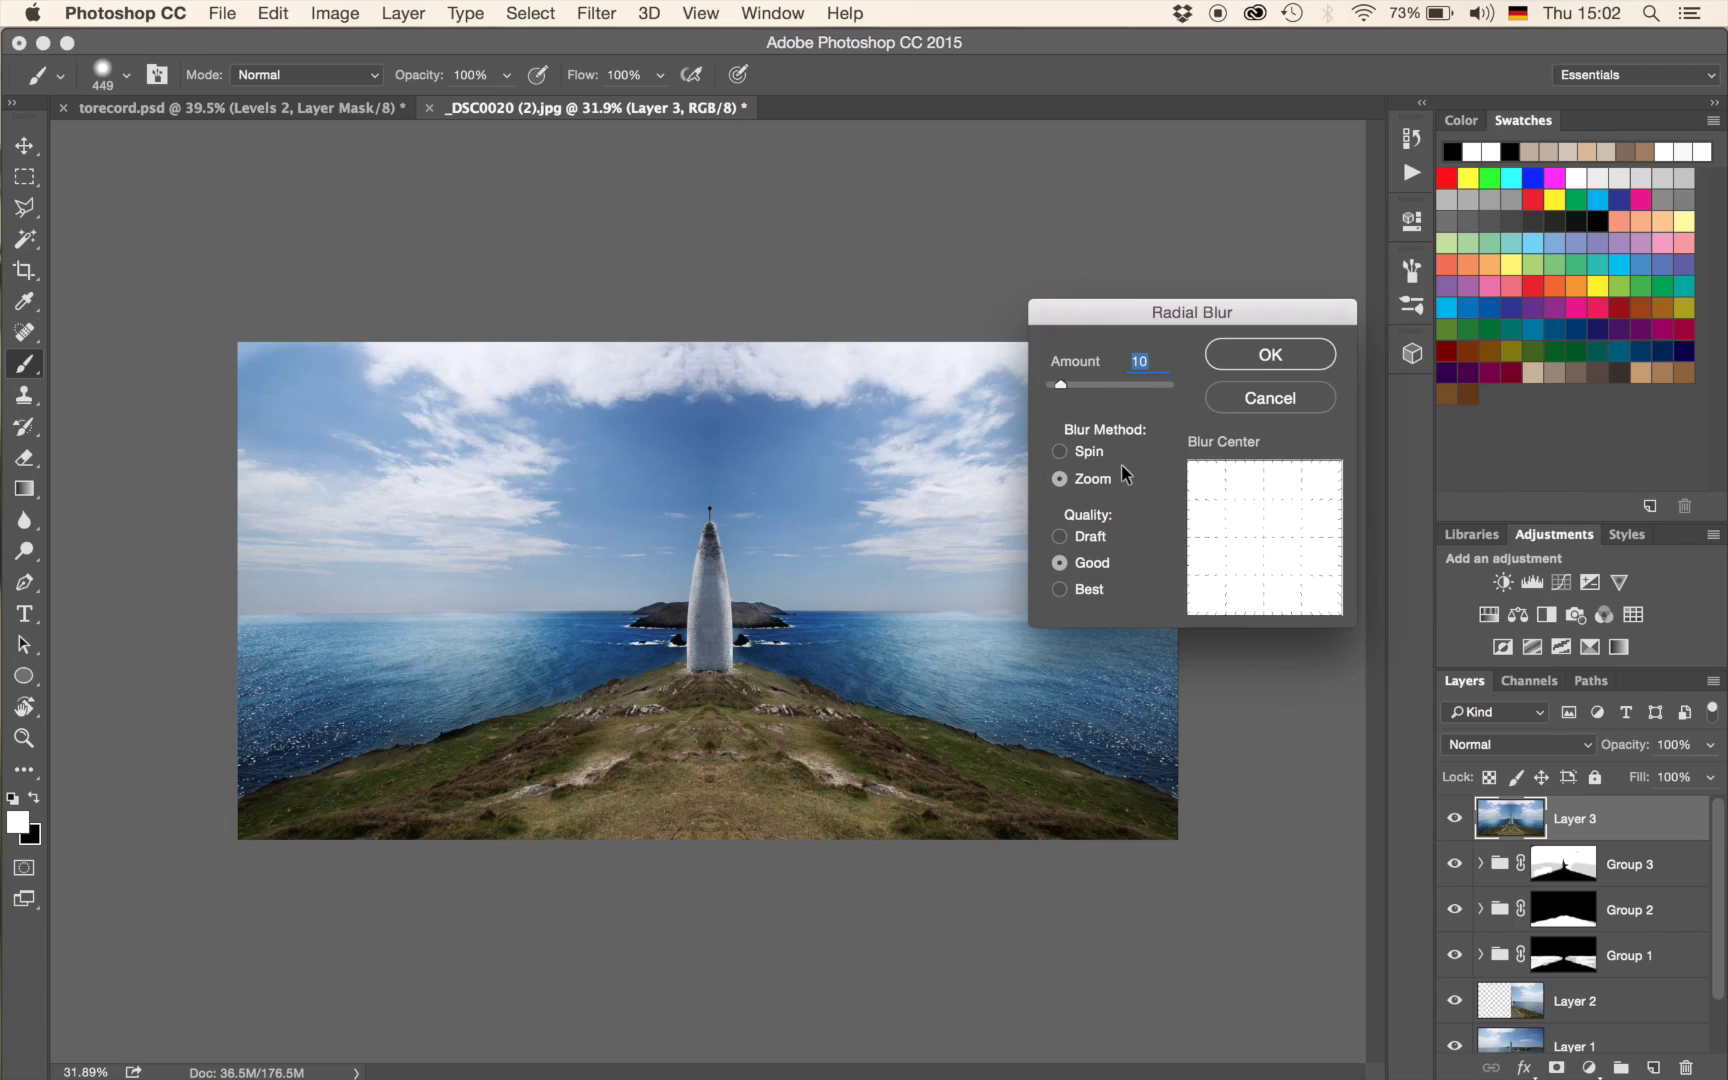
{"action": "left_click", "coordinate": [1270, 356]}
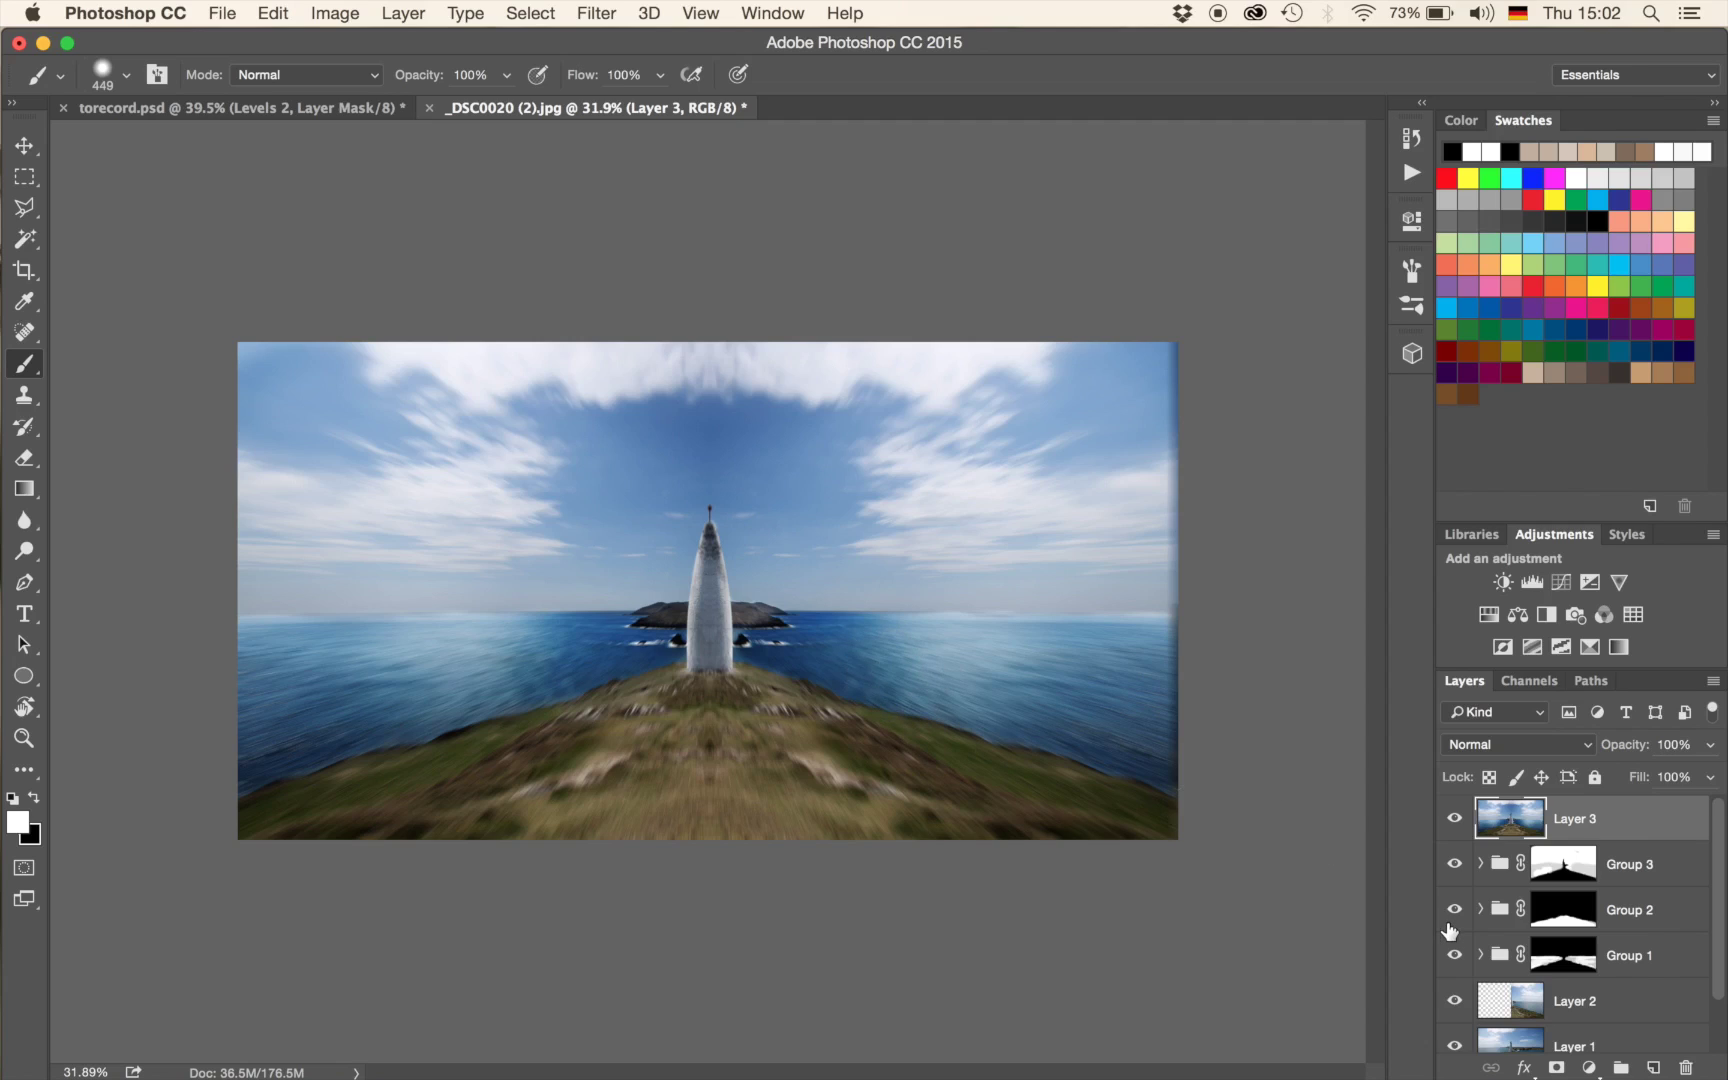
Add a layer mask to Layer 3 and paint it black over the hill and sea with a 1155 px brush.
{"action": "left_click", "coordinate": [1557, 1068]}
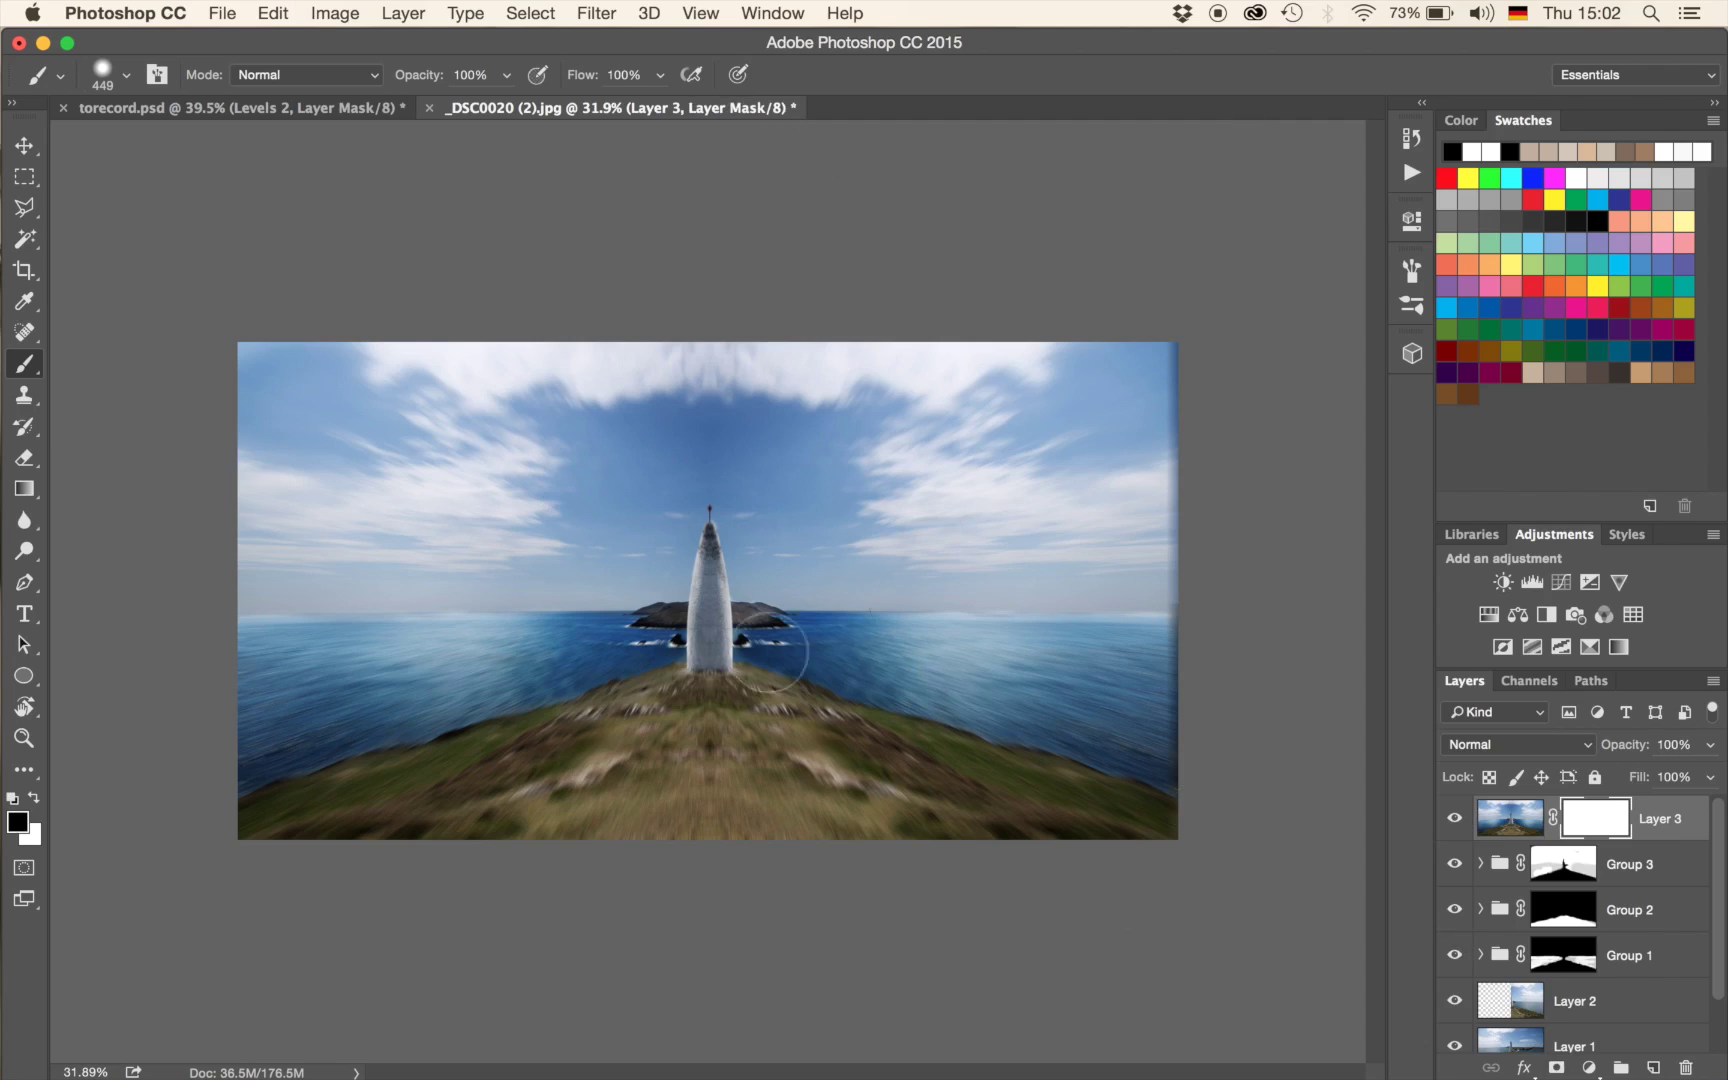
{"action": "mouse_move", "coordinate": [665, 728]}
{"action": "left_mouse_down"}
{"action": "mouse_move", "coordinate": [795, 733]}
{"action": "mouse_move", "coordinate": [760, 734]}
{"action": "left_mouse_up"}
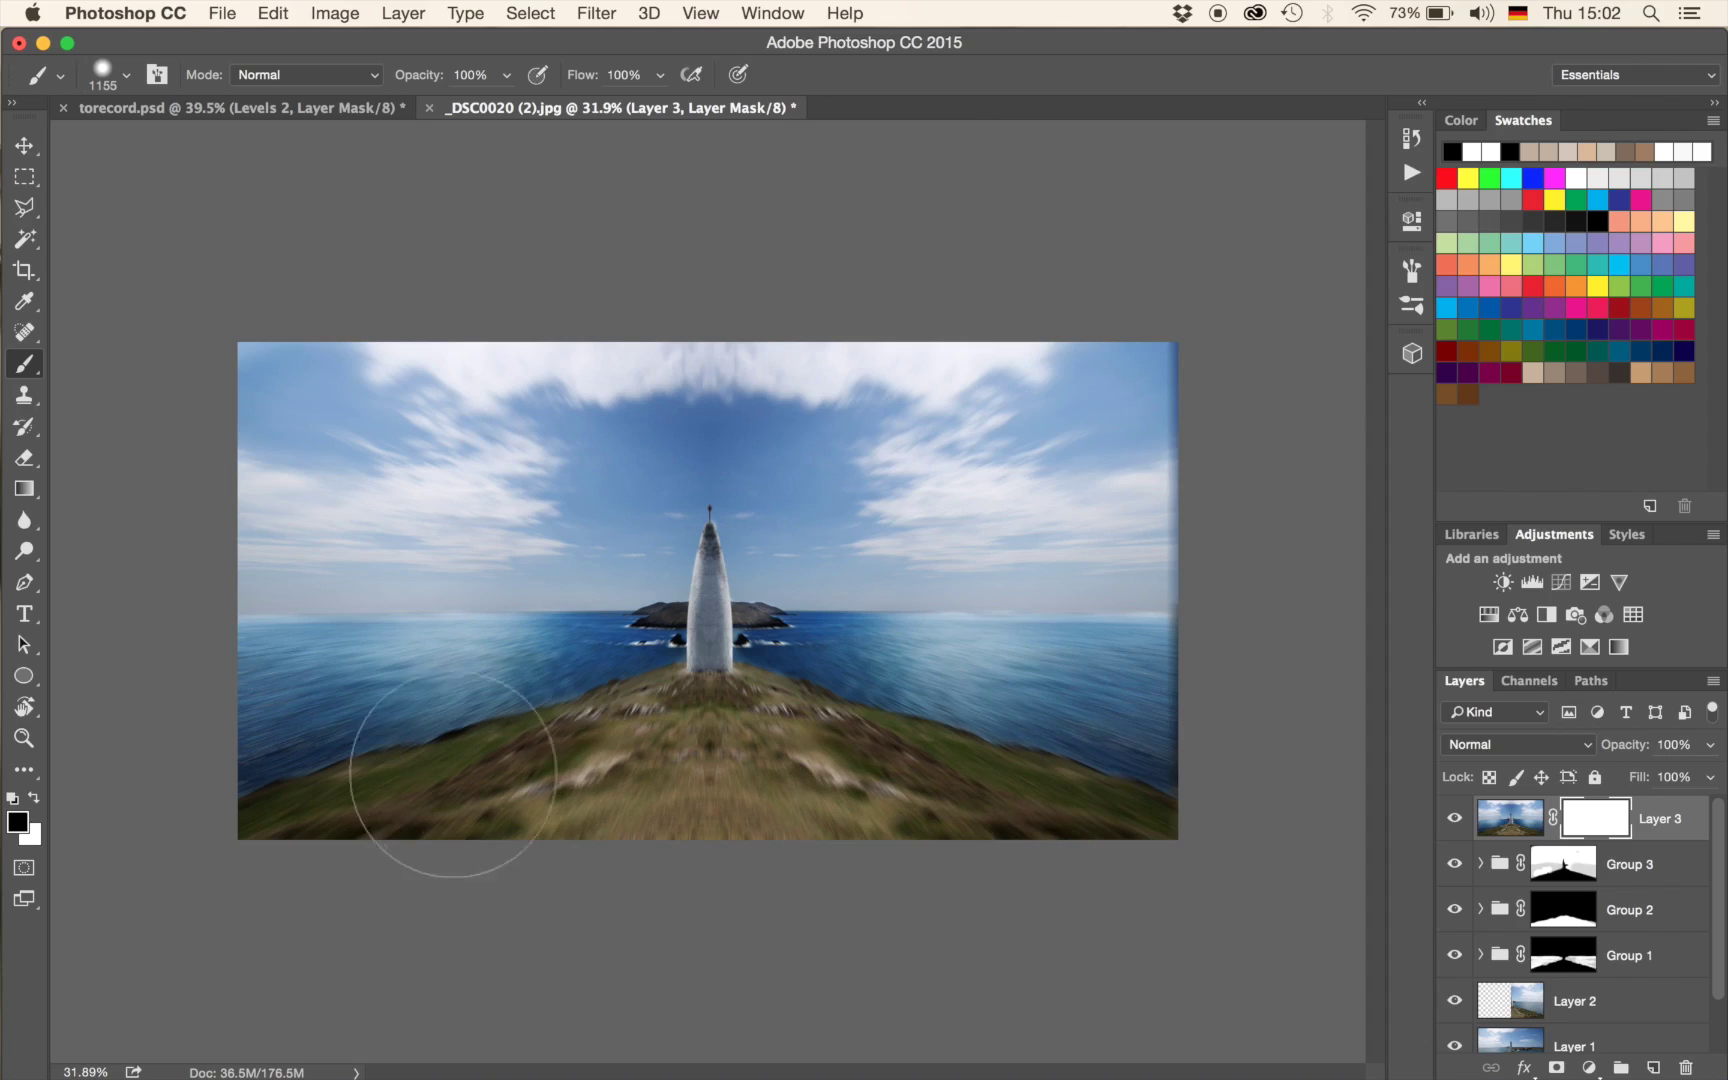
{"action": "mouse_move", "coordinate": [320, 763]}
{"action": "left_mouse_down"}
{"action": "mouse_move", "coordinate": [287, 779]}
{"action": "mouse_move", "coordinate": [436, 763]}
{"action": "mouse_move", "coordinate": [283, 733]}
{"action": "mouse_move", "coordinate": [359, 726]}
{"action": "mouse_move", "coordinate": [350, 713]}
{"action": "mouse_move", "coordinate": [670, 724]}
{"action": "mouse_move", "coordinate": [648, 741]}
{"action": "mouse_move", "coordinate": [1067, 779]}
{"action": "mouse_move", "coordinate": [1084, 805]}
{"action": "mouse_move", "coordinate": [767, 812]}
{"action": "mouse_move", "coordinate": [921, 768]}
{"action": "mouse_move", "coordinate": [1141, 741]}
{"action": "mouse_move", "coordinate": [935, 708]}
{"action": "mouse_move", "coordinate": [1004, 717]}
{"action": "mouse_move", "coordinate": [700, 715]}
{"action": "left_mouse_up"}
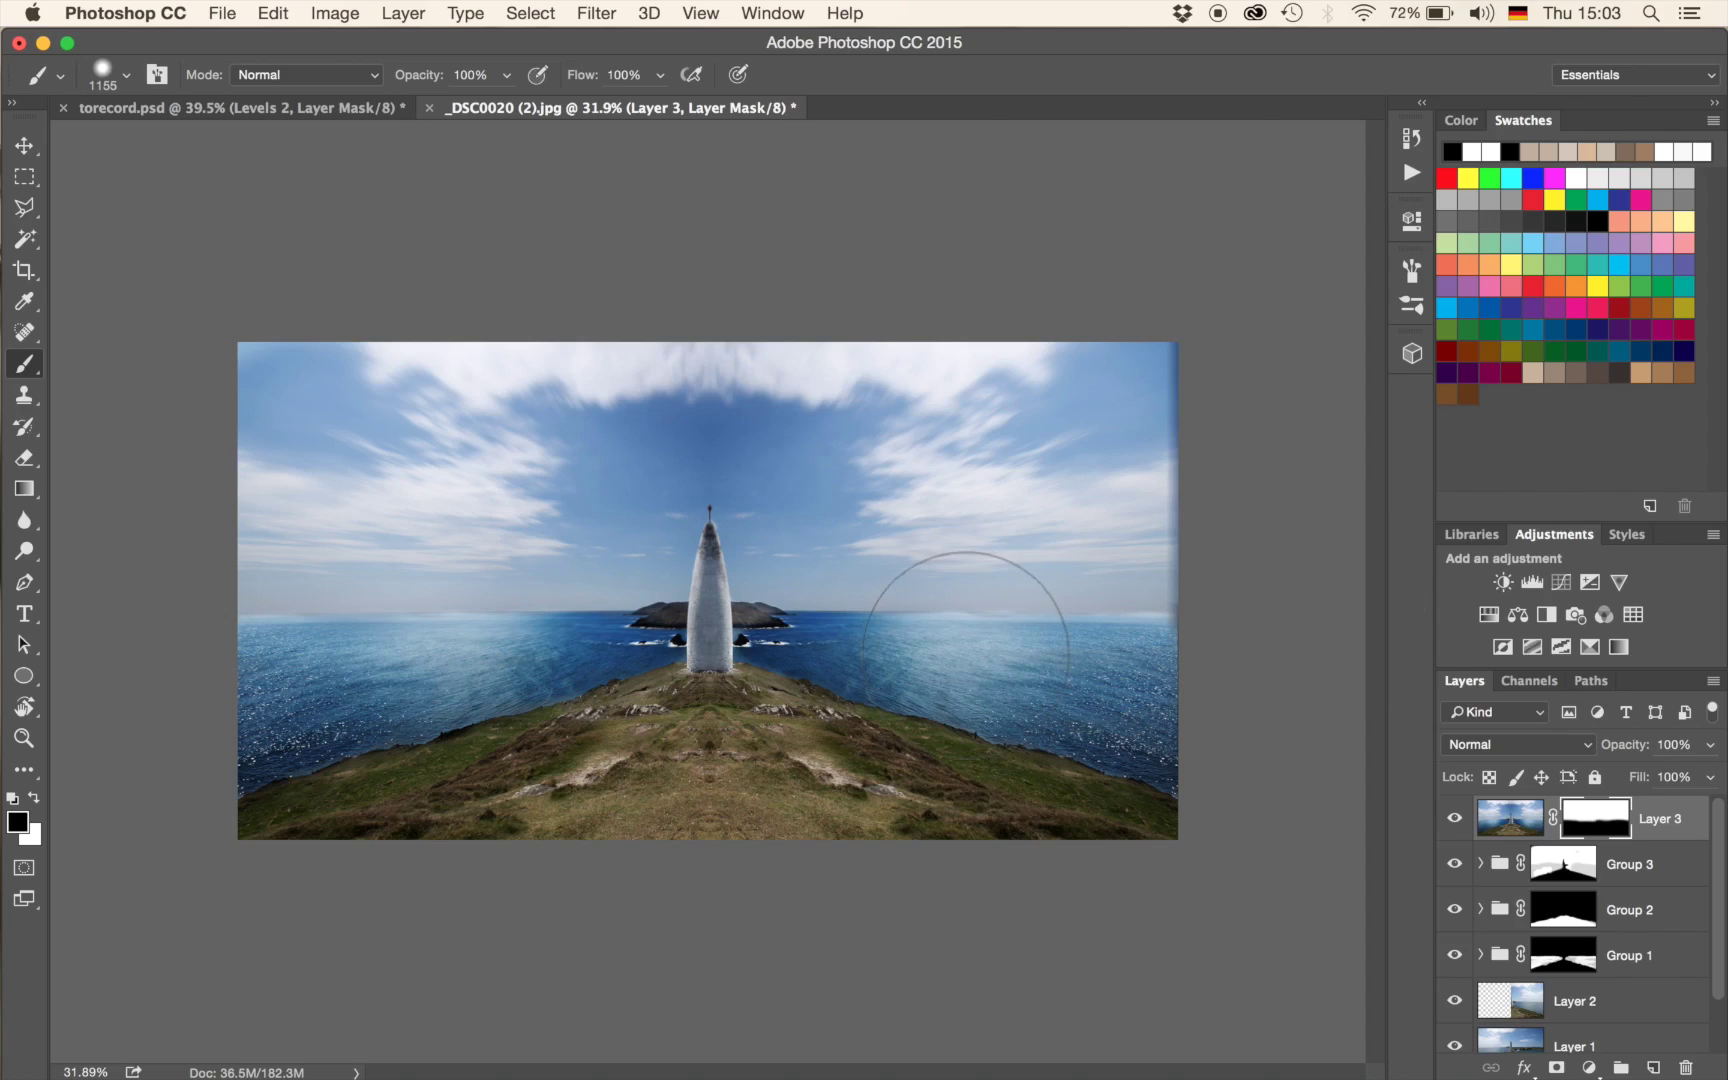
Add a Levels adjustment above Layer 3 with the black input at 28 and the midtones at 1.08.
{"action": "left_click", "coordinate": [1536, 583]}
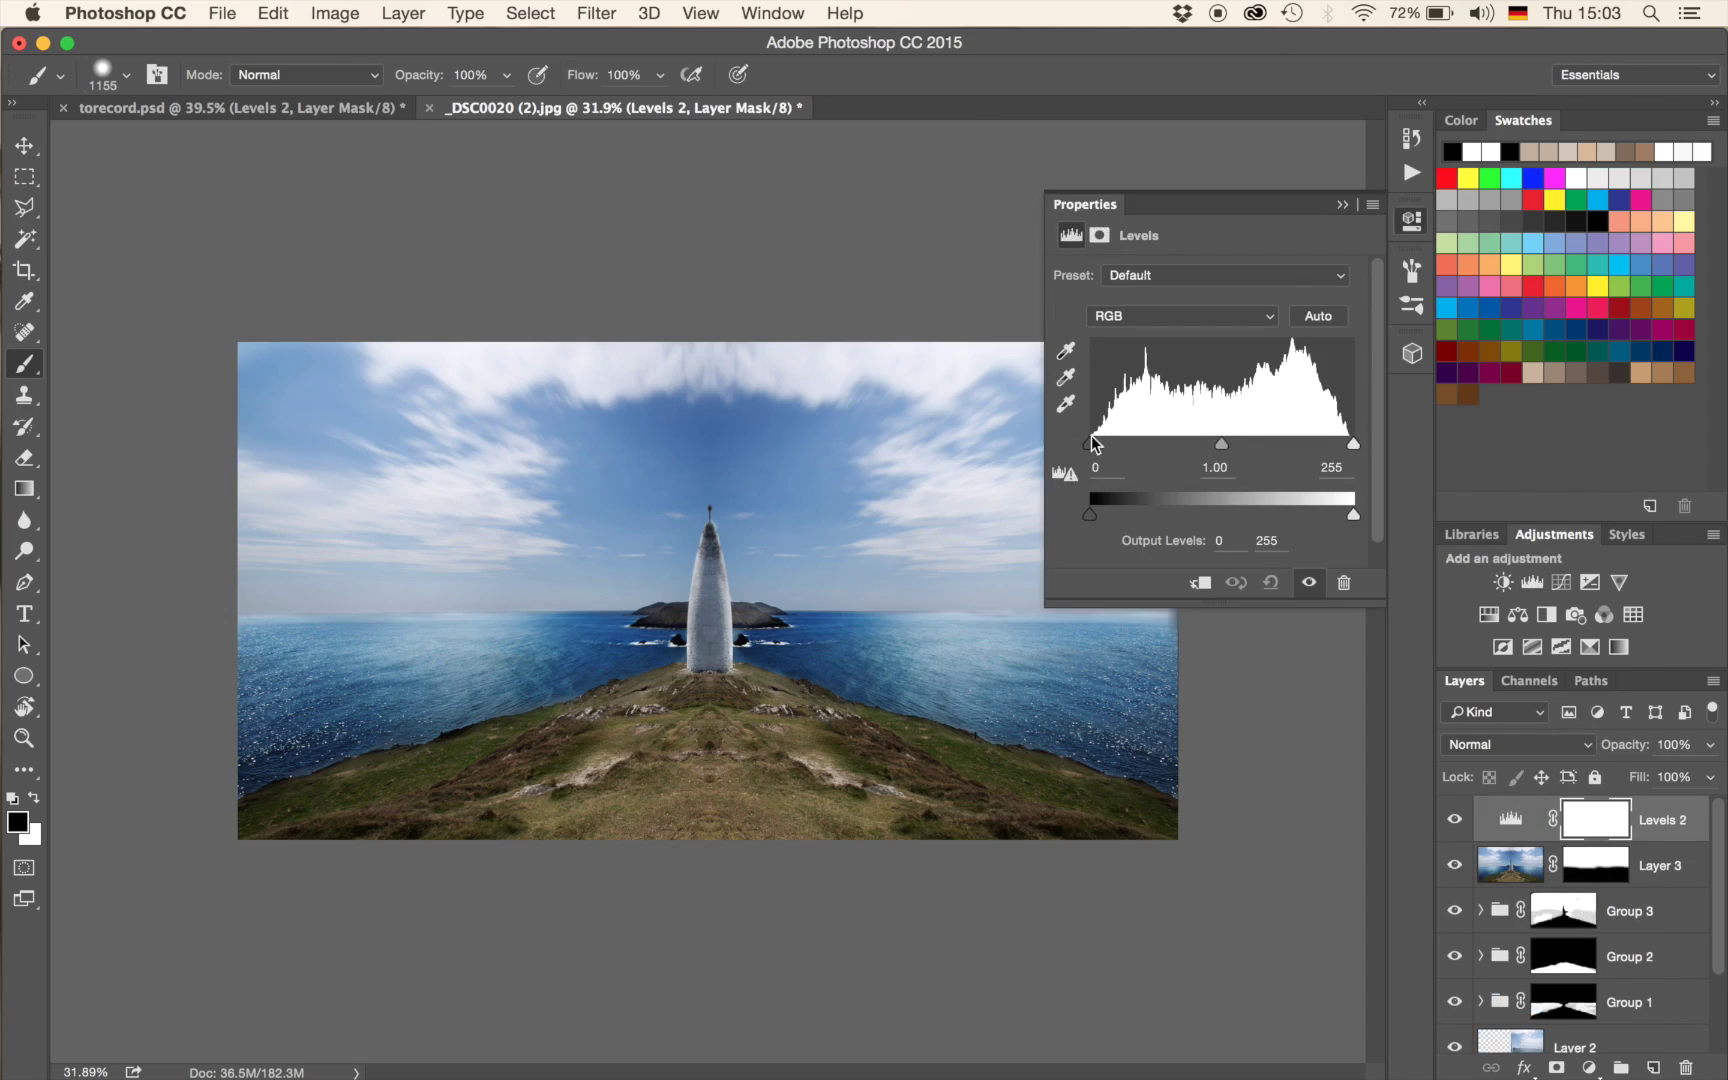
{"action": "left_click_drag", "start_coordinate": [1088, 451], "coordinate": [1138, 459]}
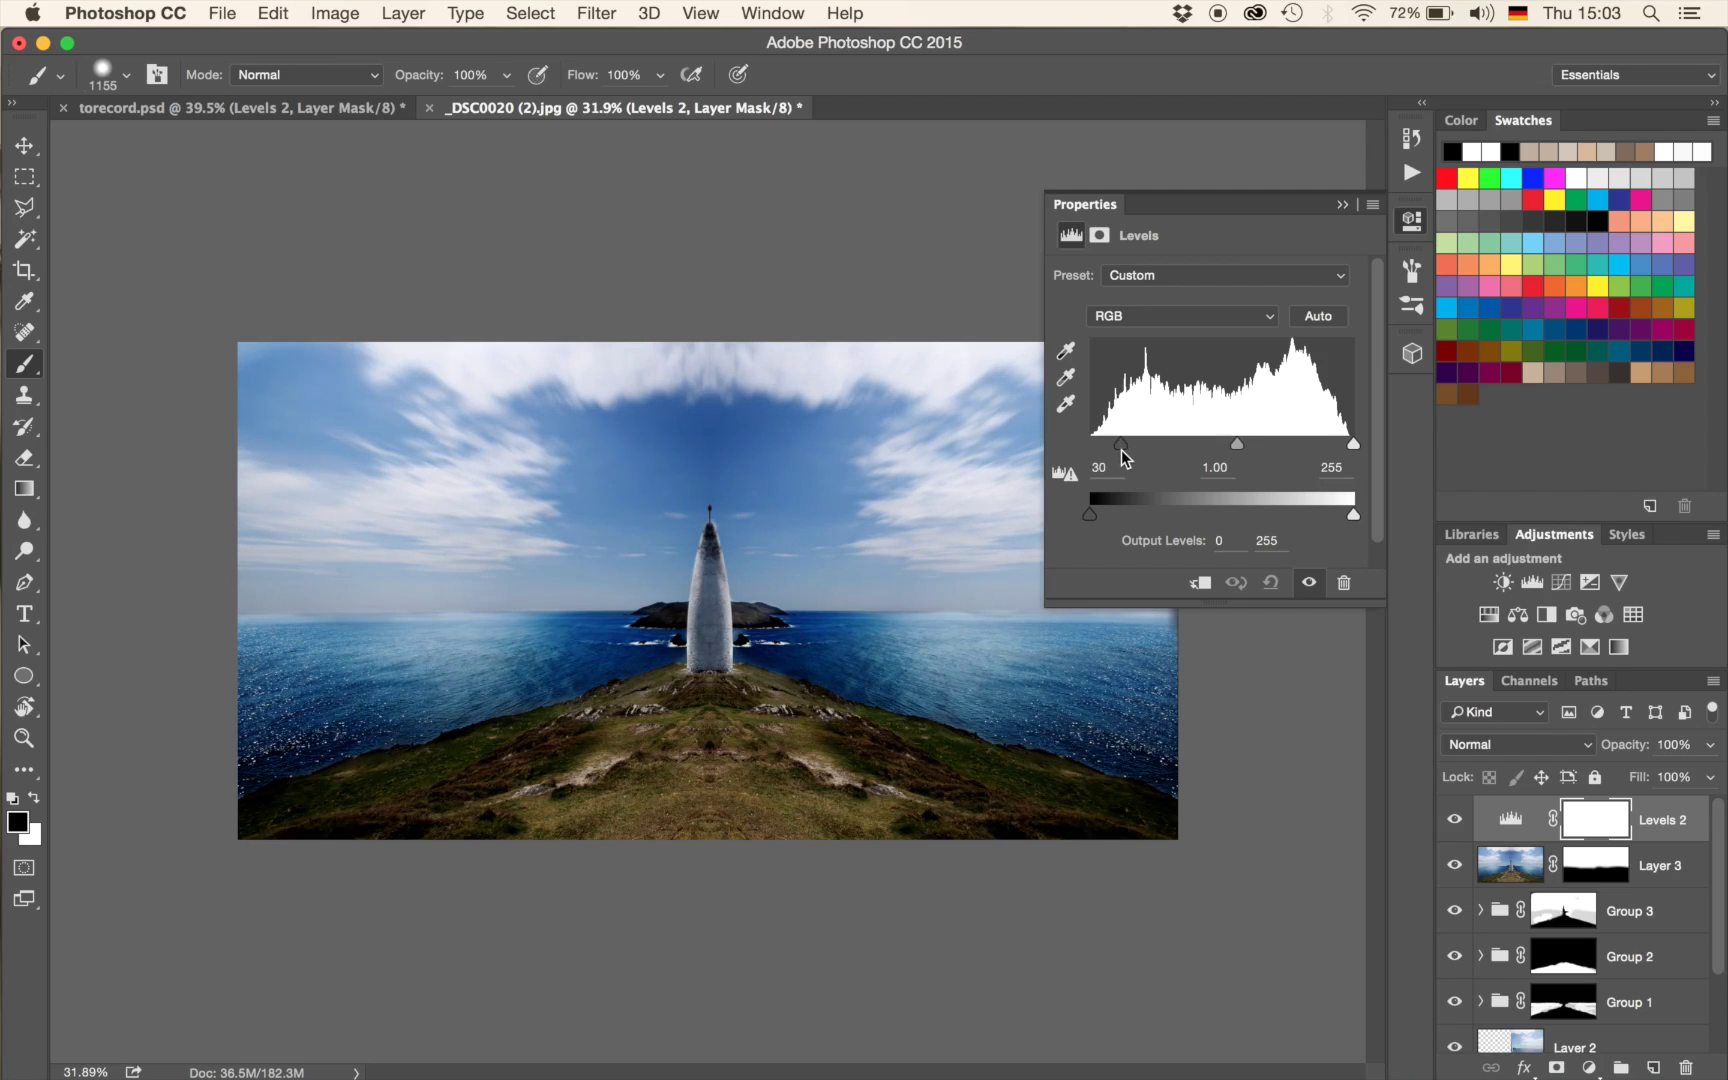
{"action": "left_click_drag", "start_coordinate": [1126, 461], "coordinate": [1121, 461]}
{"action": "mouse_move", "coordinate": [1245, 455]}
{"action": "left_mouse_down"}
{"action": "mouse_move", "coordinate": [1207, 452]}
{"action": "mouse_move", "coordinate": [1238, 455]}
{"action": "left_mouse_up"}
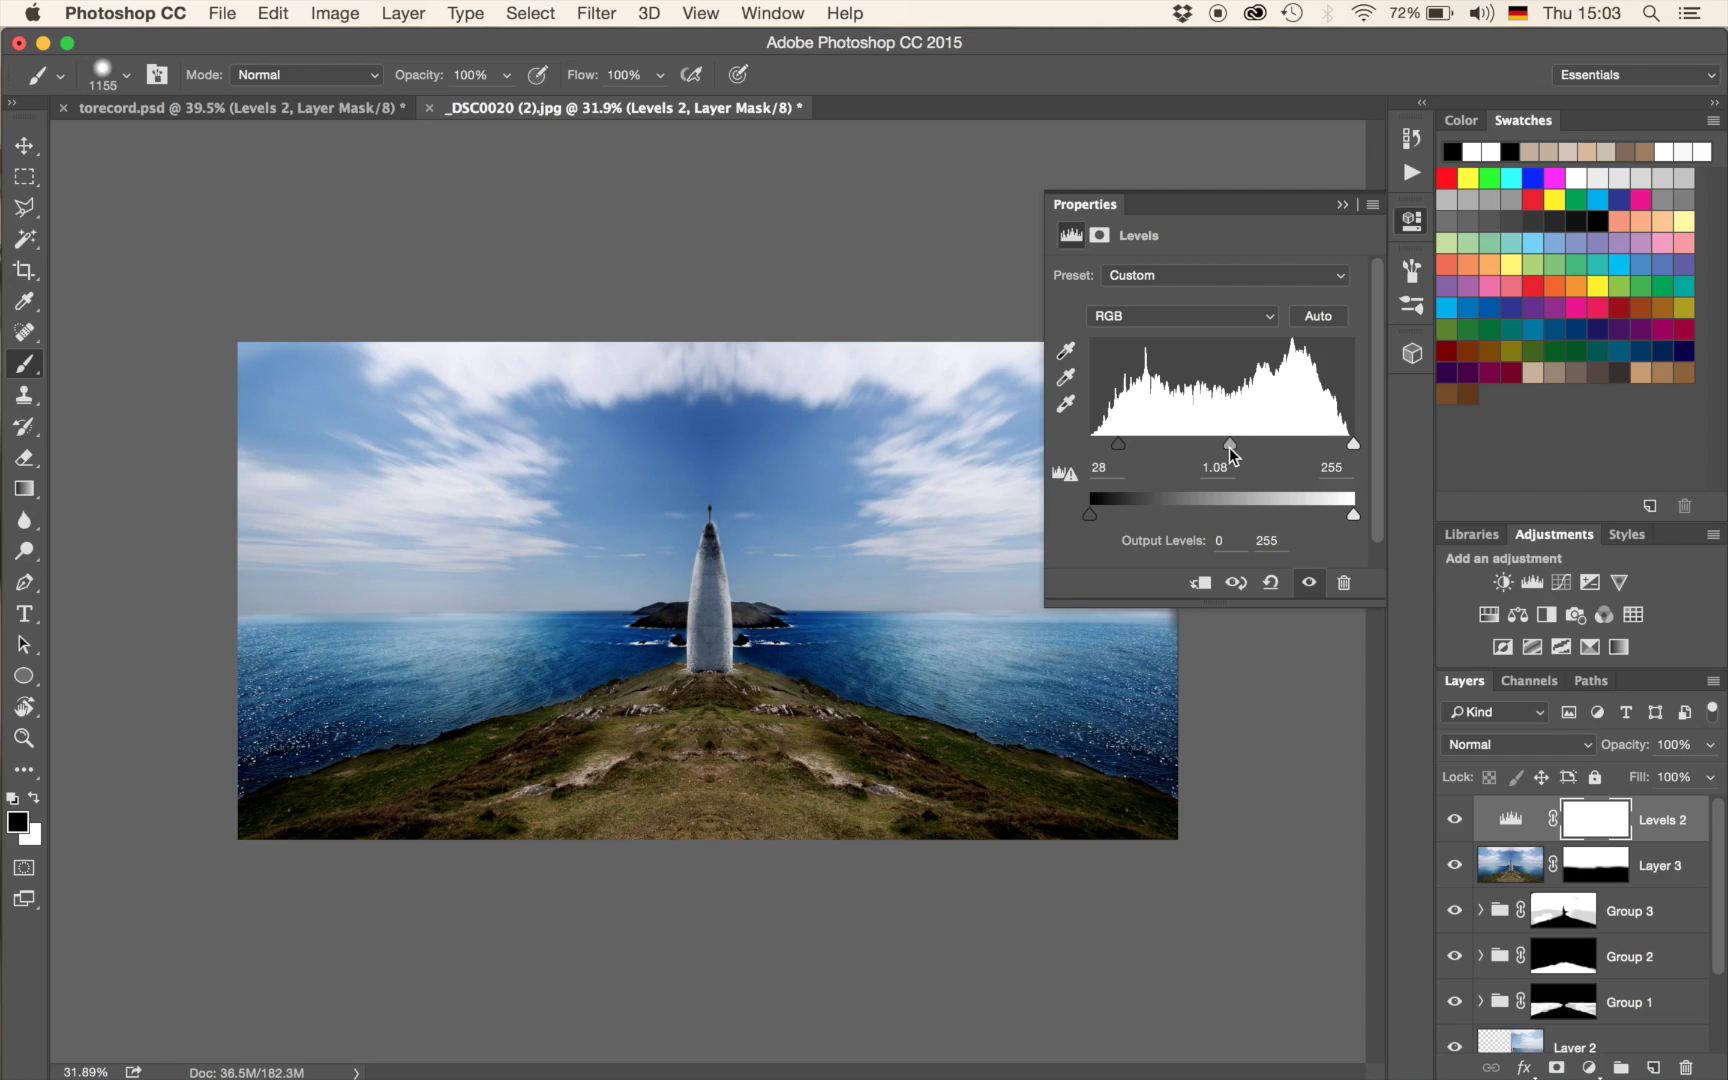
{"action": "left_click", "coordinate": [1341, 206]}
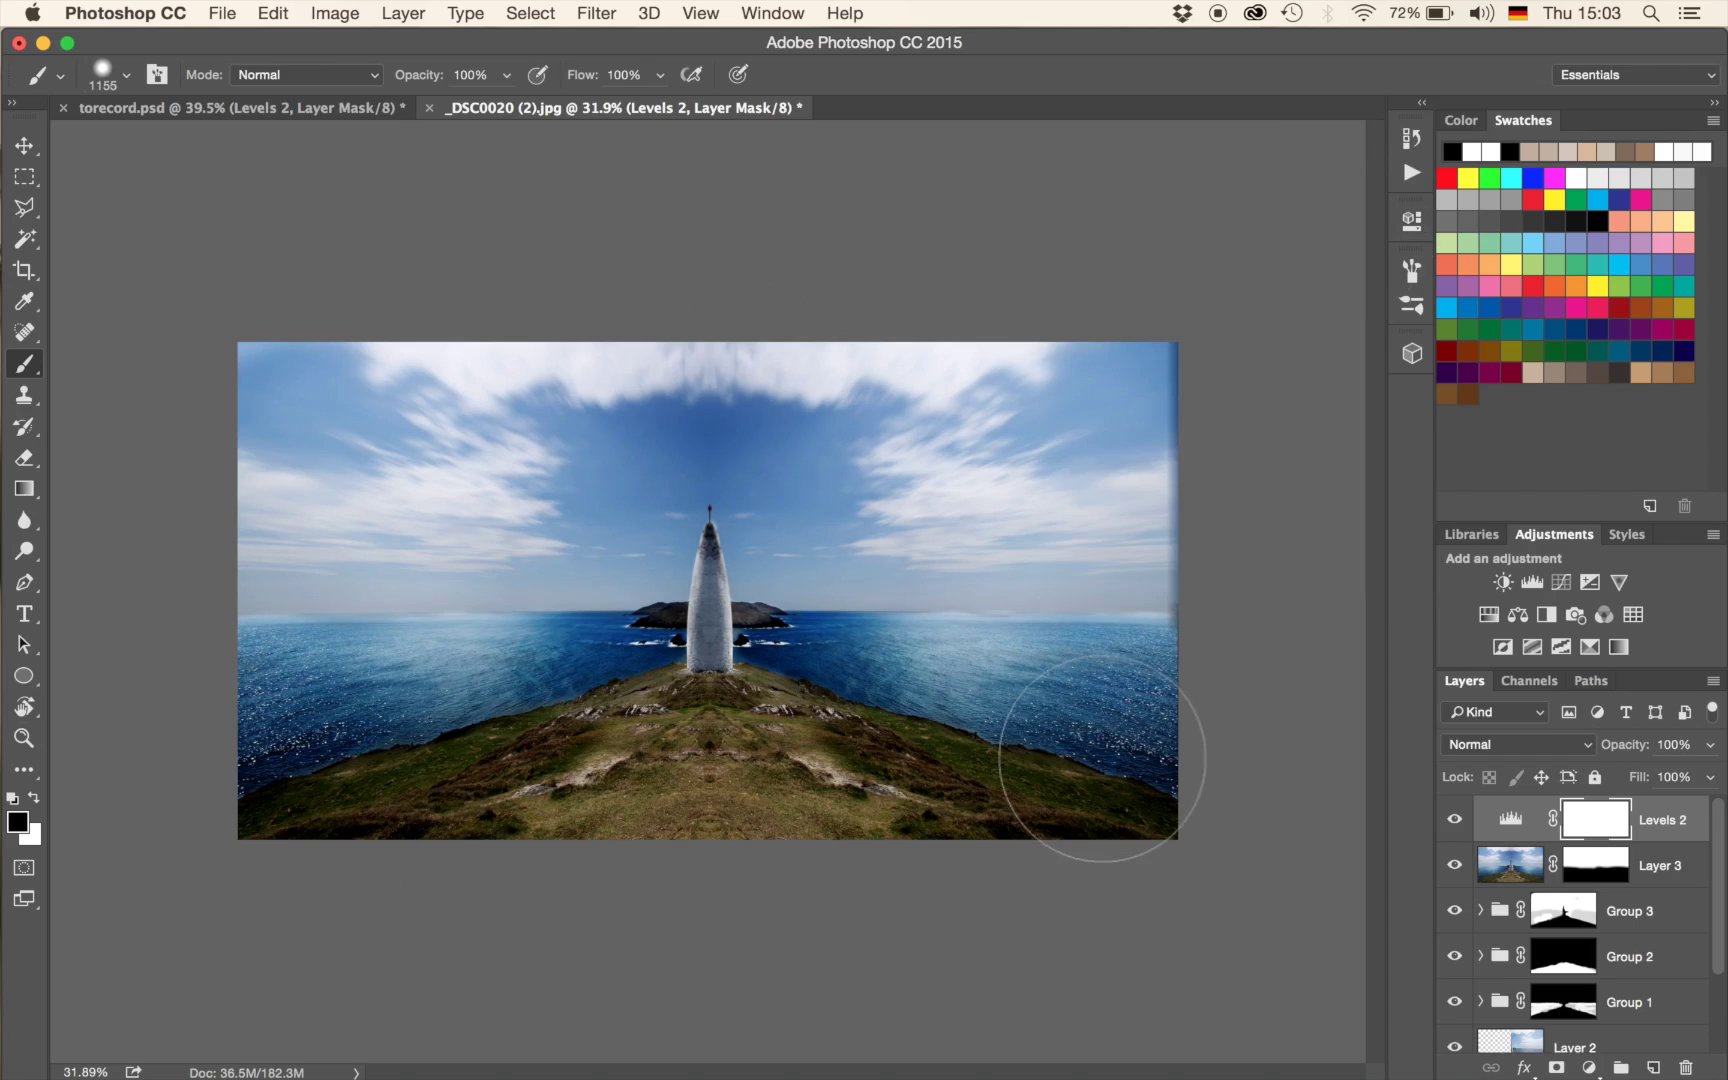
Invert the Levels 2 mask and paint white at 40% opacity over the sea on both sides of the tower.
{"action": "key", "text": "super+i"}
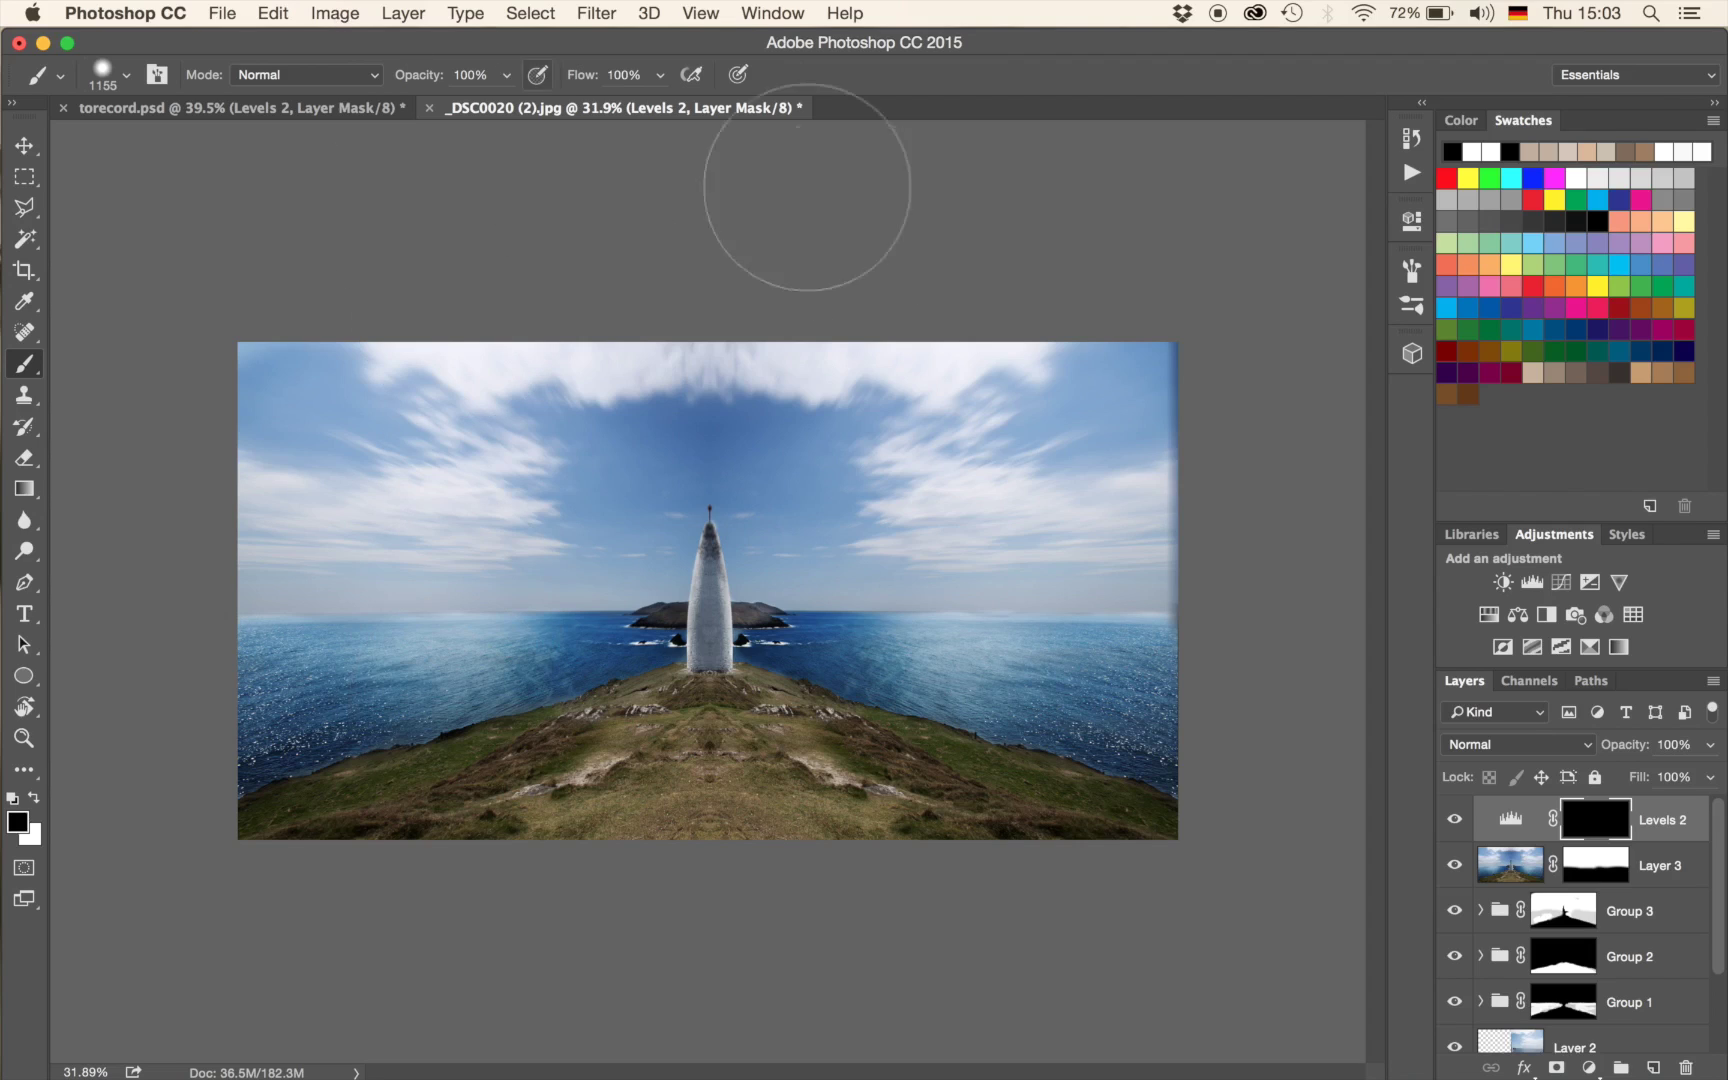
{"action": "key", "text": "4"}
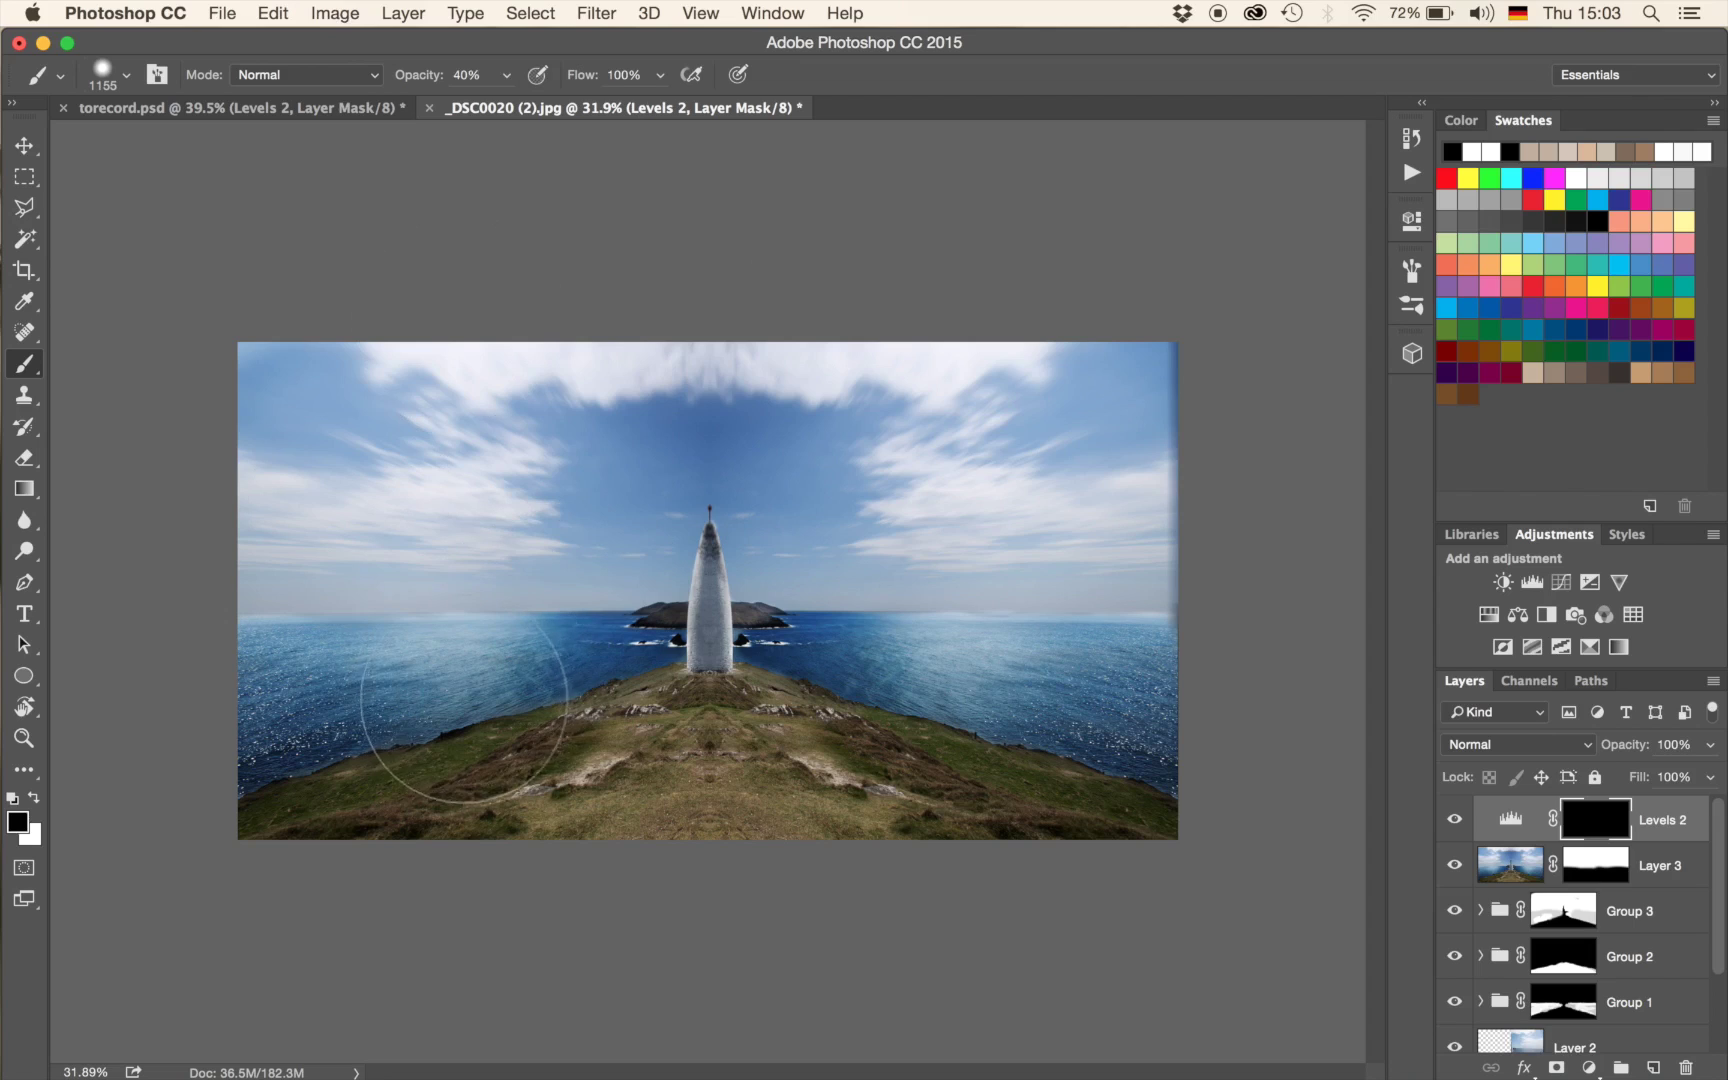
{"action": "key", "text": "x"}
{"action": "mouse_move", "coordinate": [450, 702]}
{"action": "left_mouse_down"}
{"action": "mouse_move", "coordinate": [470, 680]}
{"action": "mouse_move", "coordinate": [380, 690]}
{"action": "mouse_move", "coordinate": [475, 676]}
{"action": "left_mouse_up"}
{"action": "mouse_move", "coordinate": [937, 656]}
{"action": "left_mouse_down"}
{"action": "mouse_move", "coordinate": [1022, 656]}
{"action": "mouse_move", "coordinate": [972, 648]}
{"action": "mouse_move", "coordinate": [1022, 656]}
{"action": "mouse_move", "coordinate": [950, 697]}
{"action": "mouse_move", "coordinate": [1010, 617]}
{"action": "left_mouse_up"}
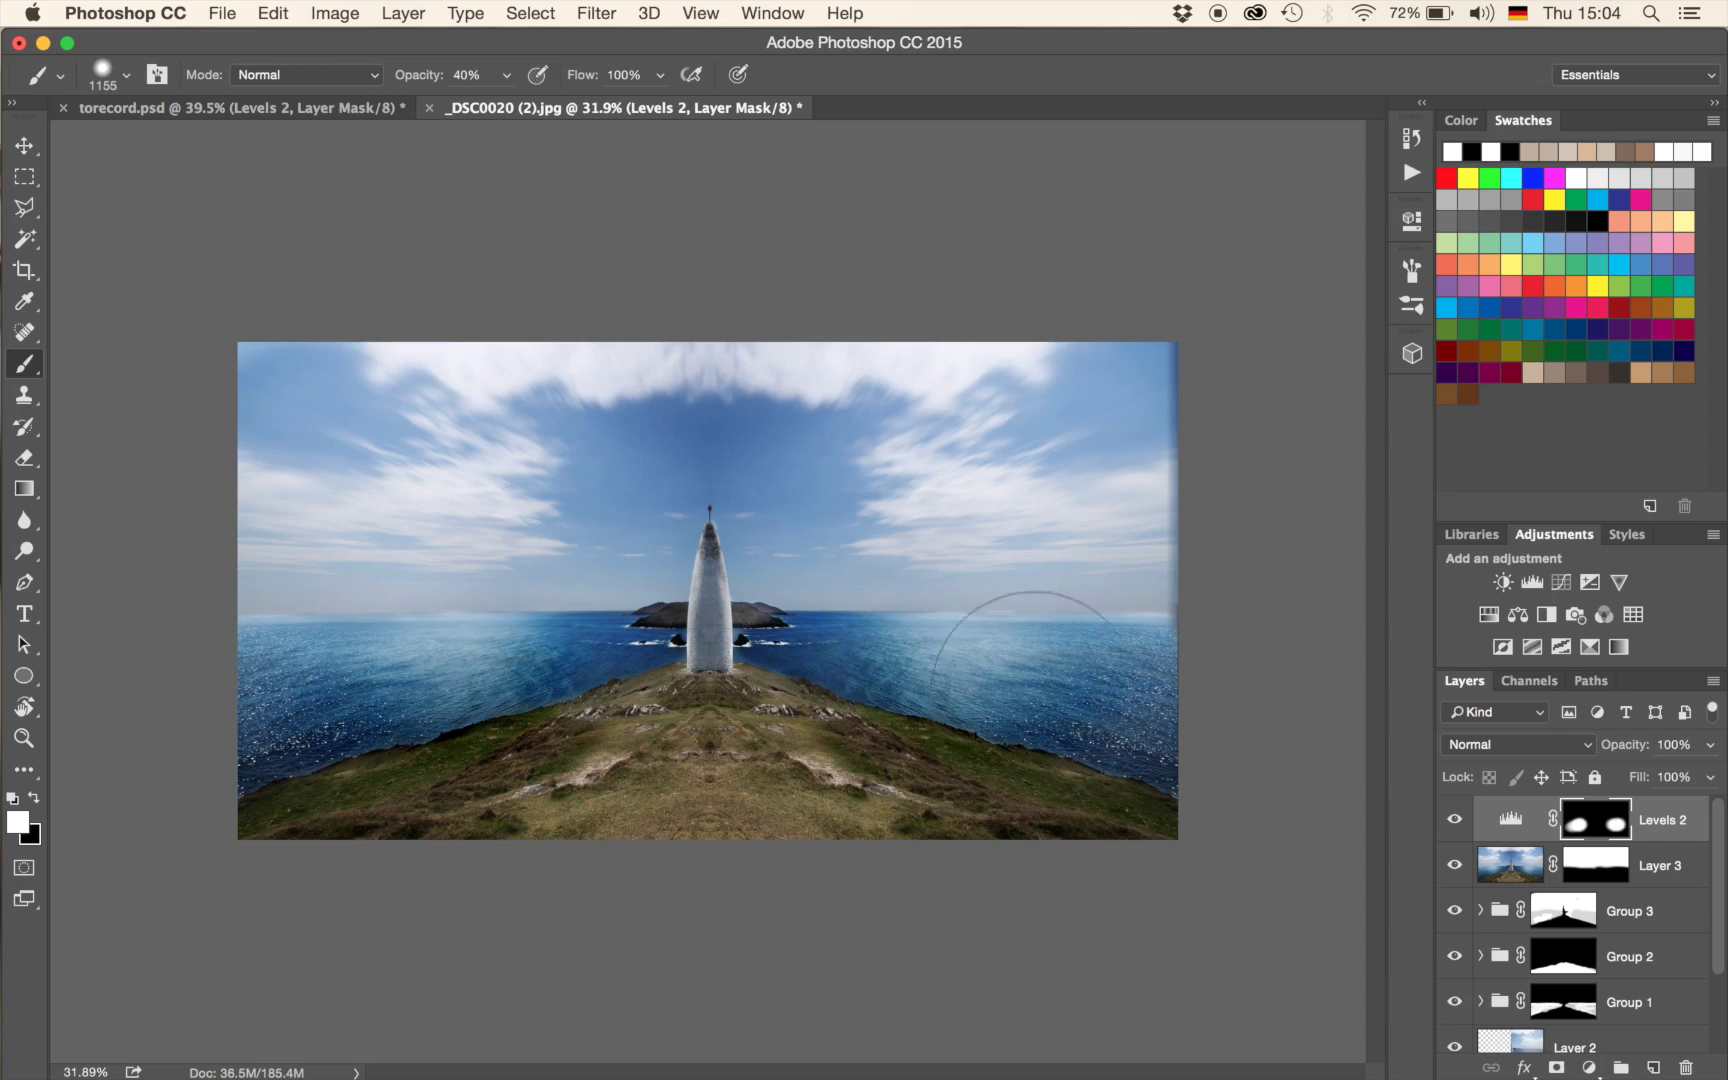
Toggle the visibility of Levels 2 repeatedly to compare the sea with and without the adjustment.
{"action": "left_click", "coordinate": [1455, 822]}
{"action": "left_click", "coordinate": [1455, 822]}
{"action": "left_click", "coordinate": [1455, 822]}
{"action": "left_click", "coordinate": [1455, 820]}
{"action": "left_click", "coordinate": [1455, 822]}
{"action": "left_click", "coordinate": [1455, 822]}
{"action": "left_click", "coordinate": [1455, 822]}
{"action": "left_click", "coordinate": [1455, 822]}
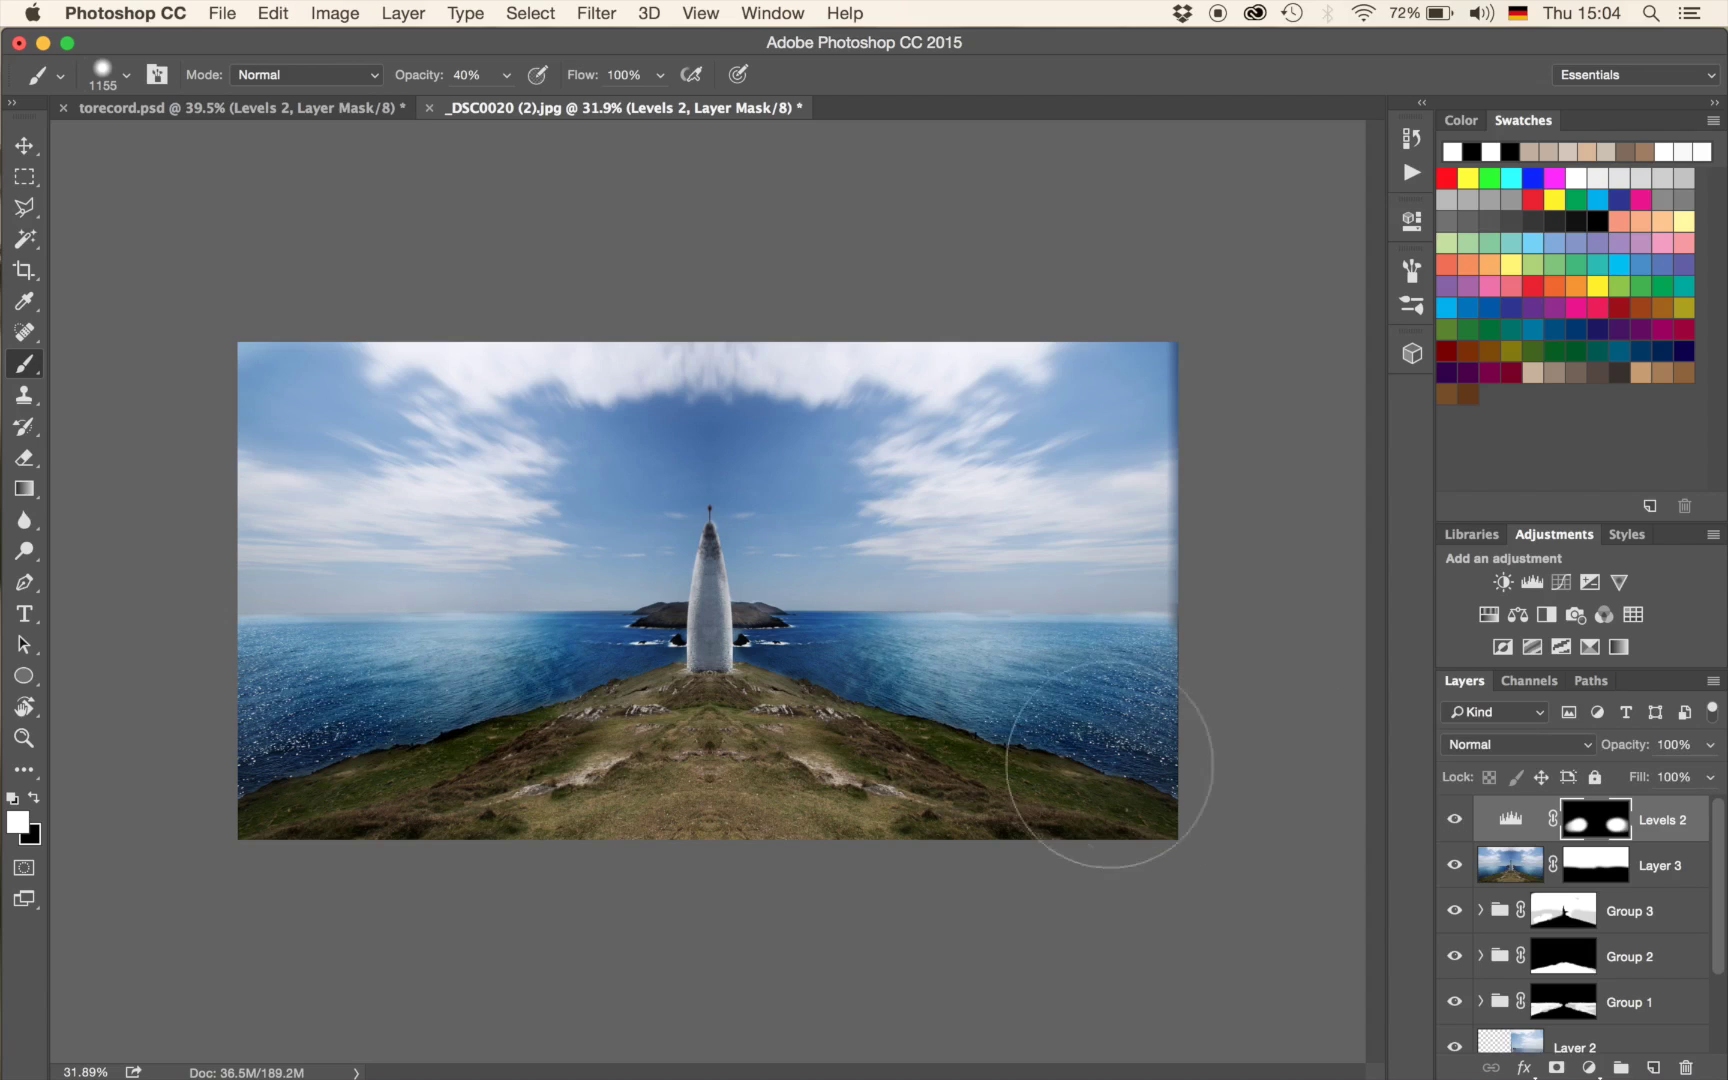